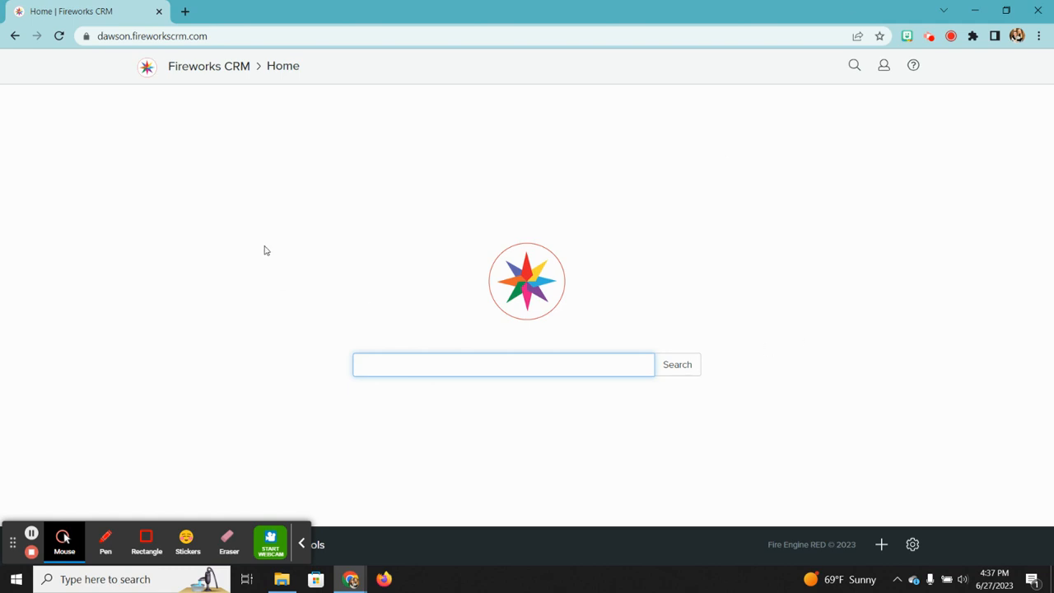
Step: From the Home page, open the Records menu listing Person, Organization, Staff and Duplicates
click(305, 546)
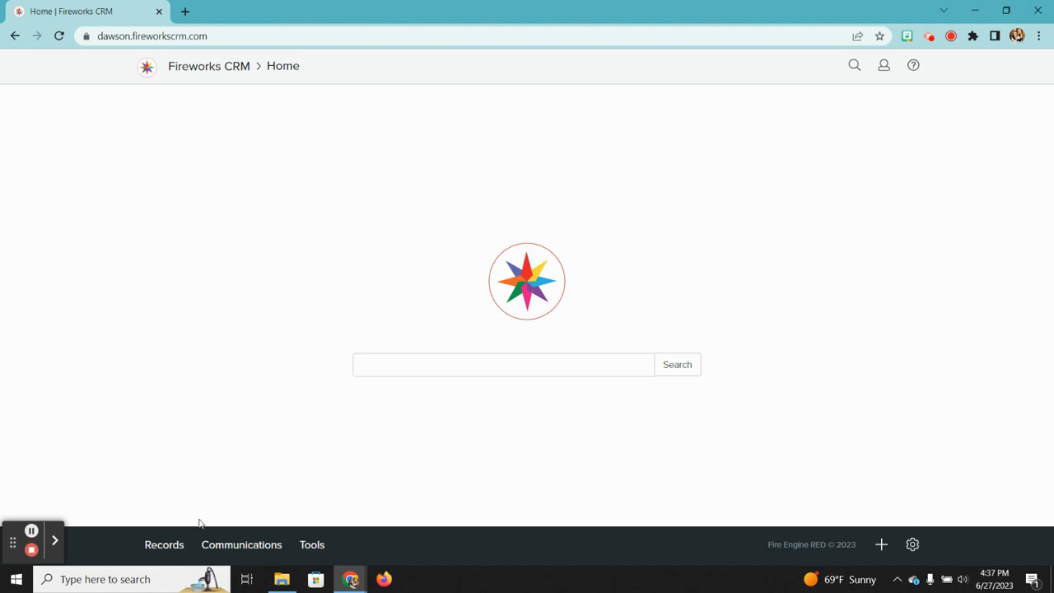
click(163, 550)
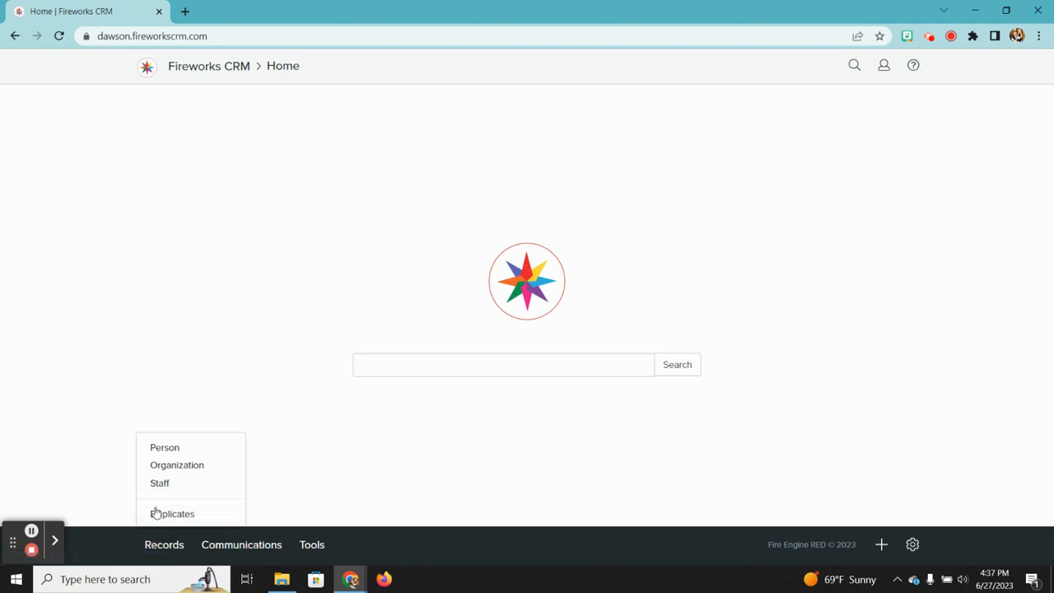
Step: Go to the Person list, leave the table search unused, and open the first student's record
click(170, 447)
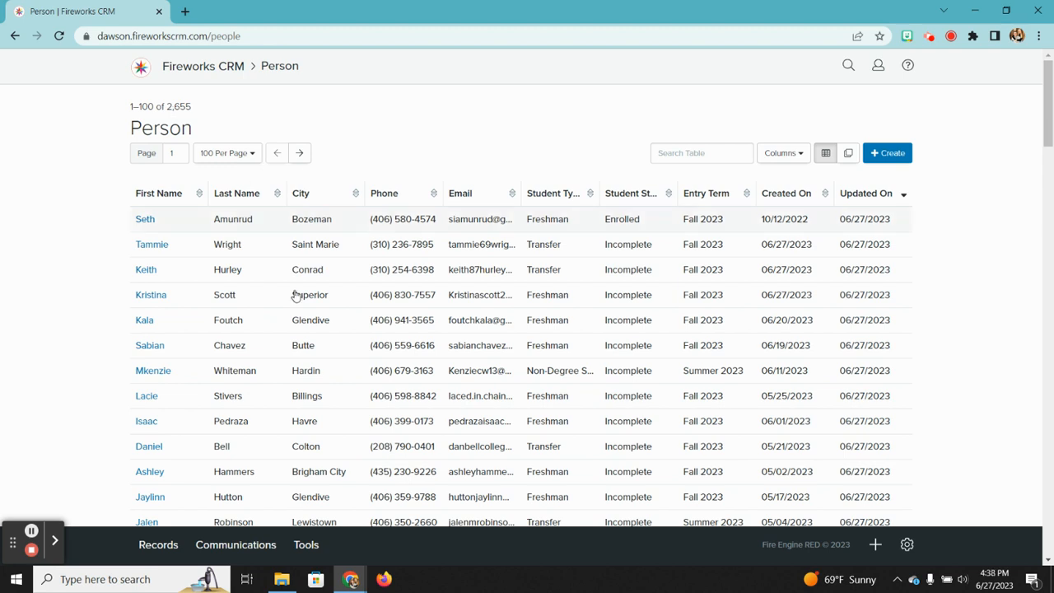
click(690, 153)
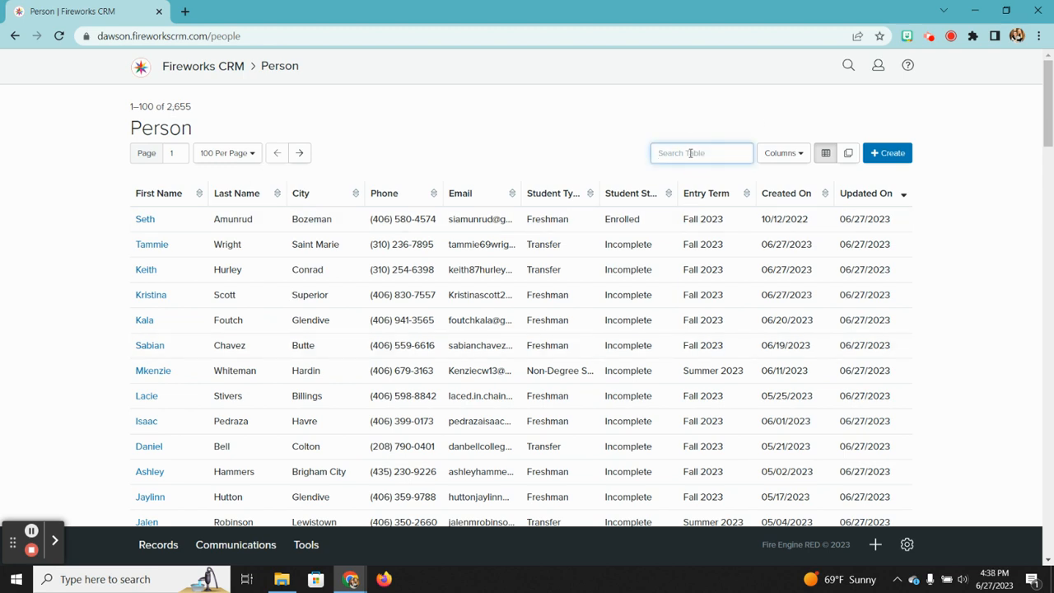
click(555, 144)
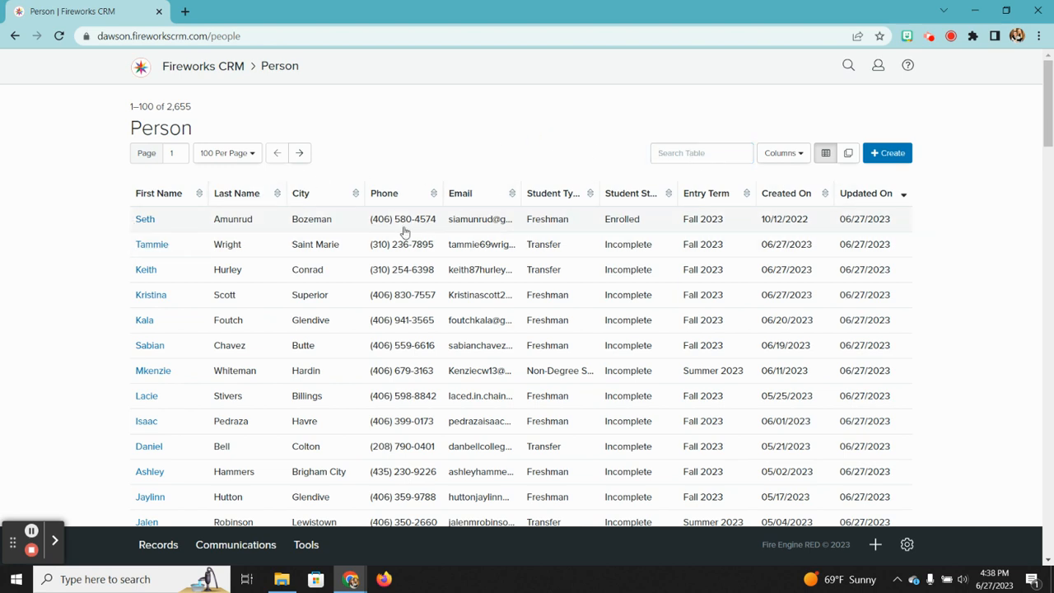
click(150, 220)
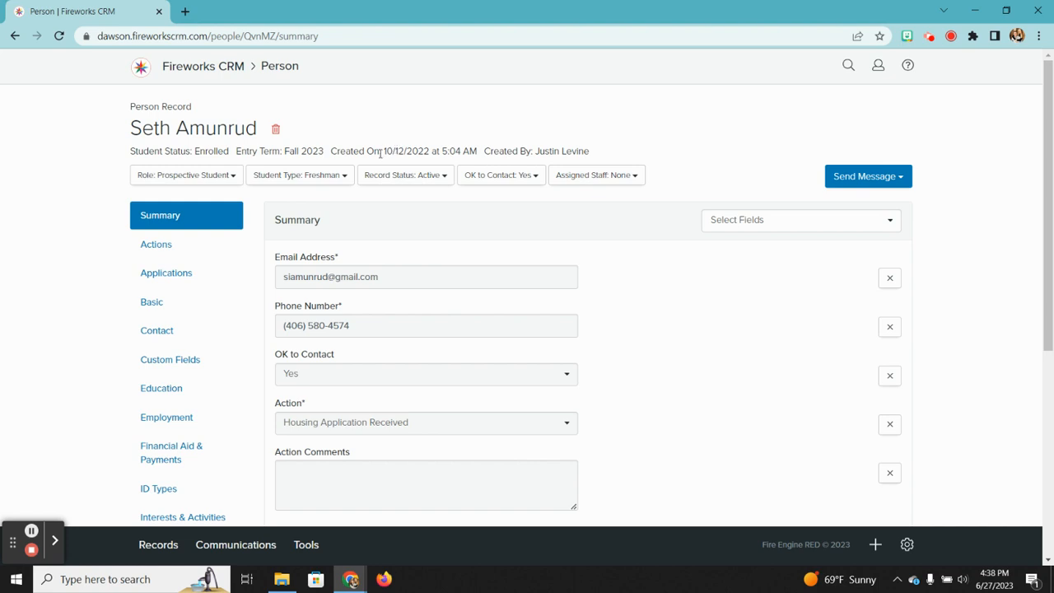
drag(384, 152, 427, 149)
click(419, 149)
scroll(466, 294, down, 1)
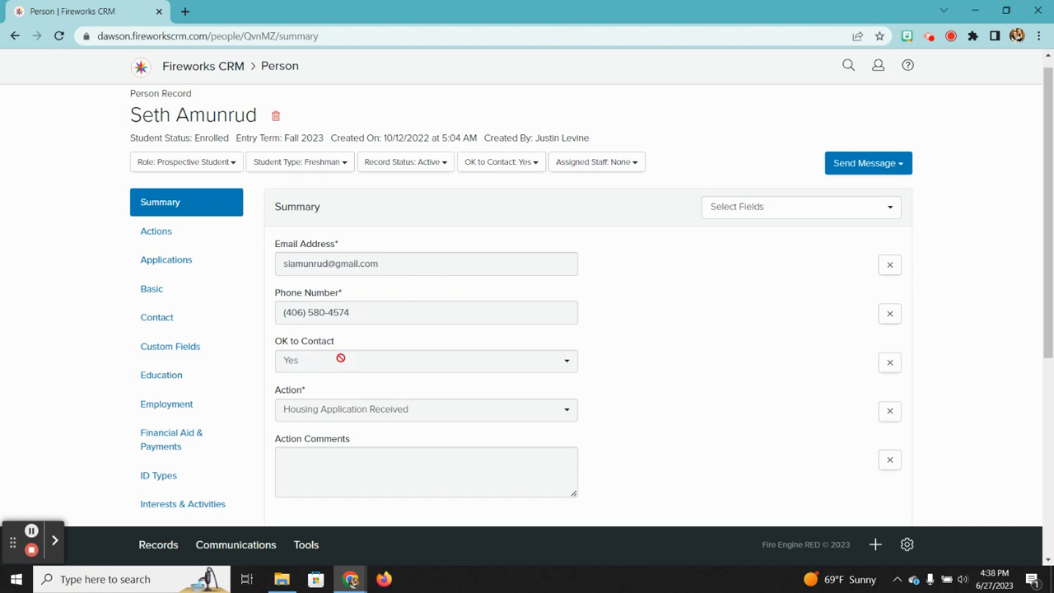
scroll(387, 372, down, 1)
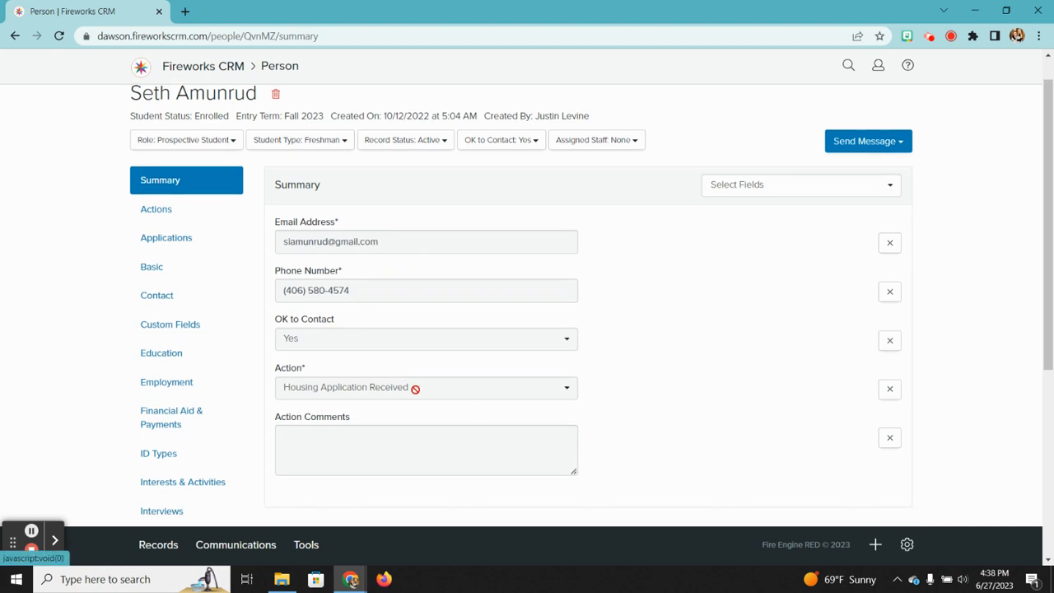
scroll(414, 388, down, 2)
scroll(417, 393, up, 3)
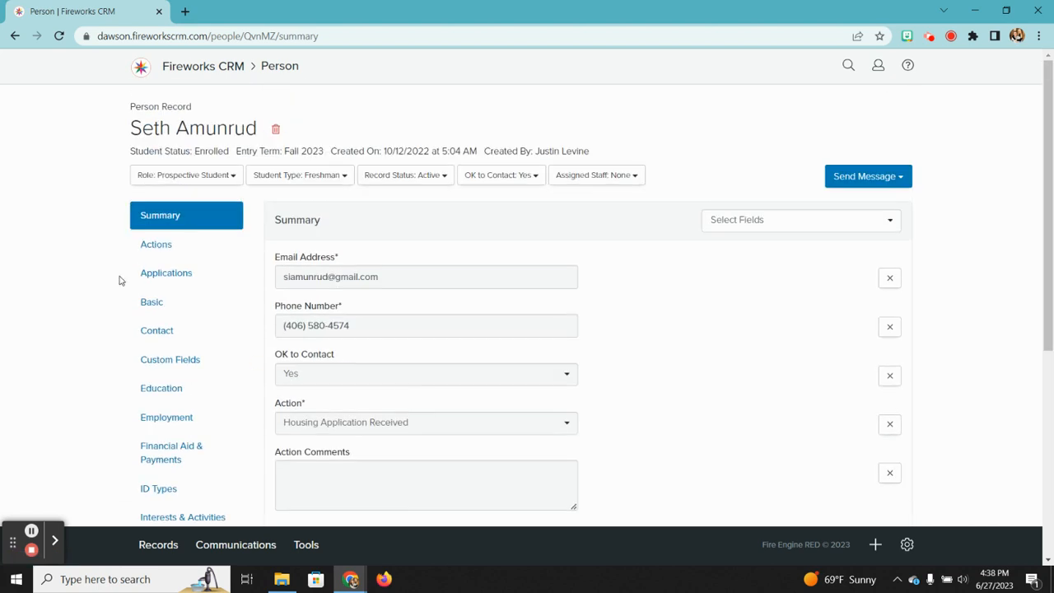
scroll(149, 355, down, 4)
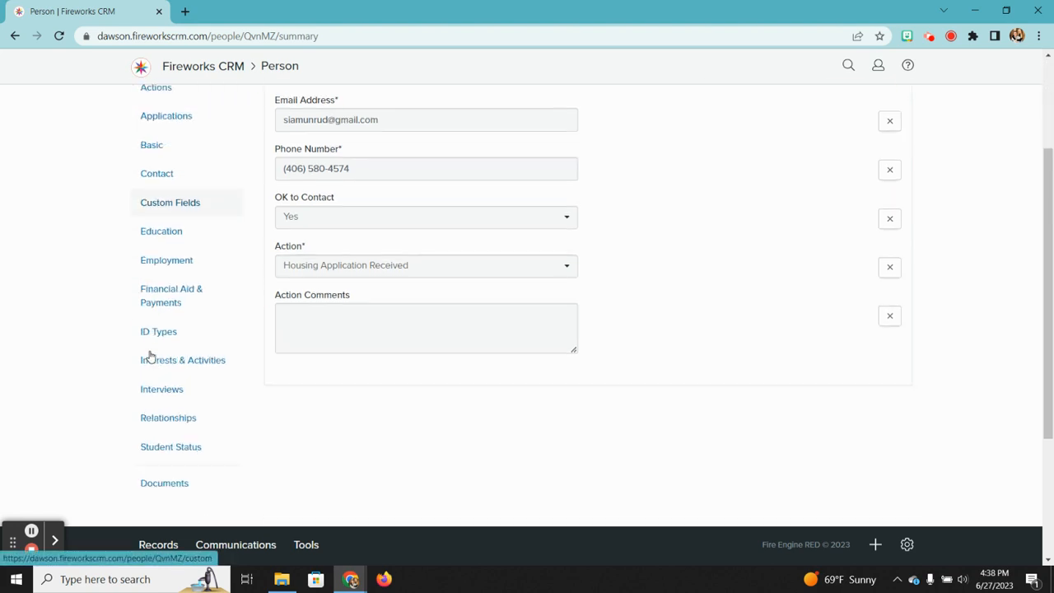
scroll(150, 356, up, 4)
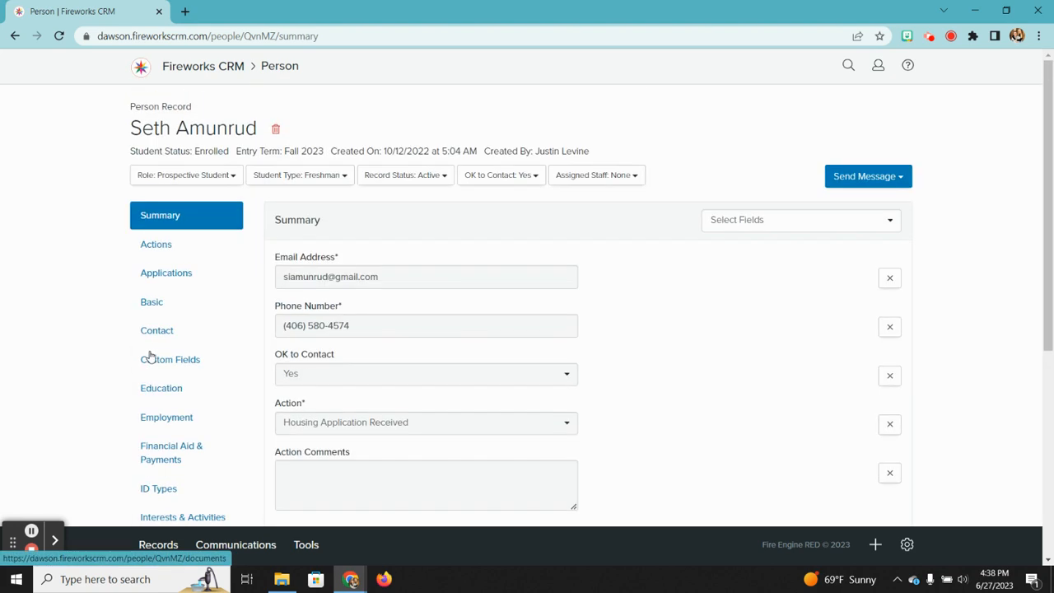
scroll(149, 355, down, 1)
scroll(150, 356, down, 1)
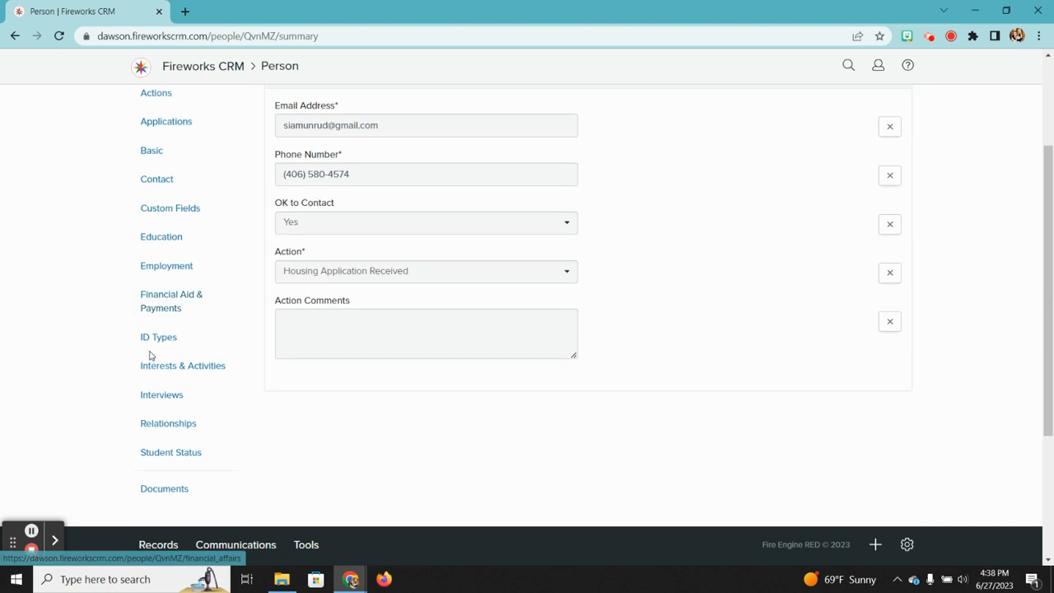
scroll(150, 355, up, 2)
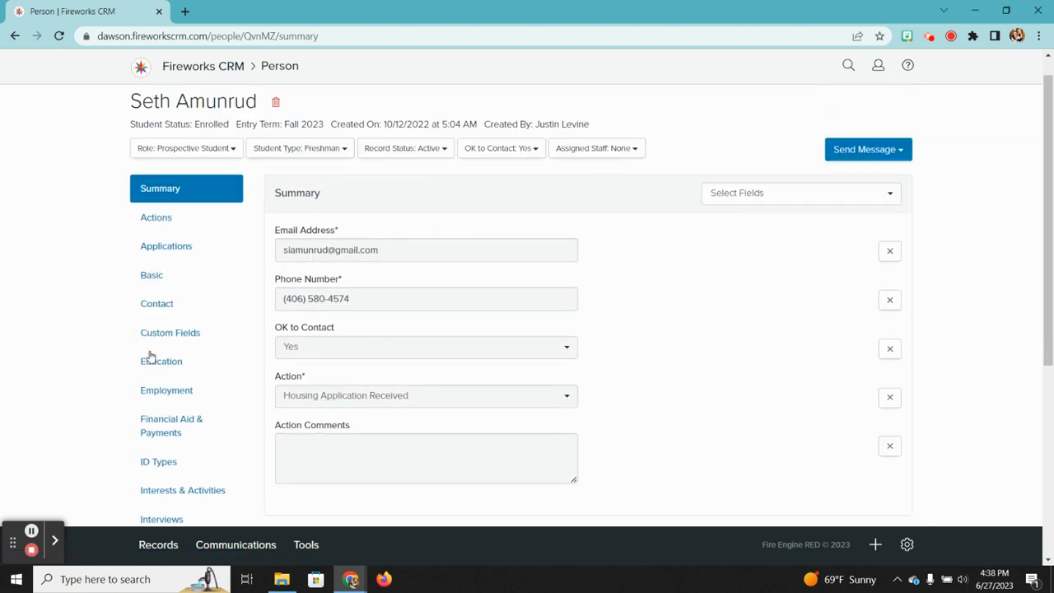
Step: Scroll through the student's 201 logged actions, then move to the Applications section
click(160, 230)
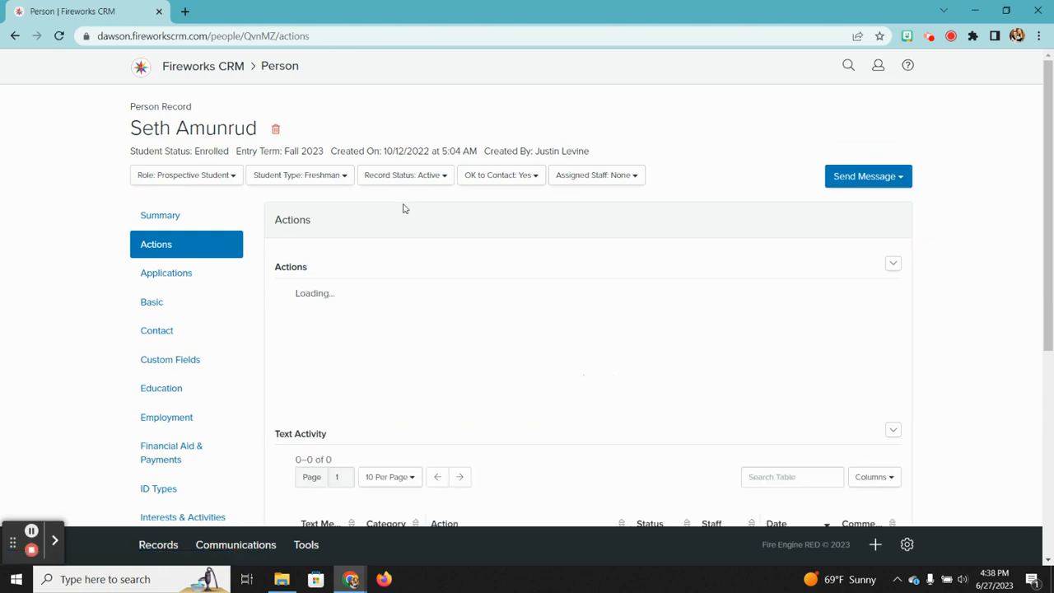
scroll(497, 247, down, 2)
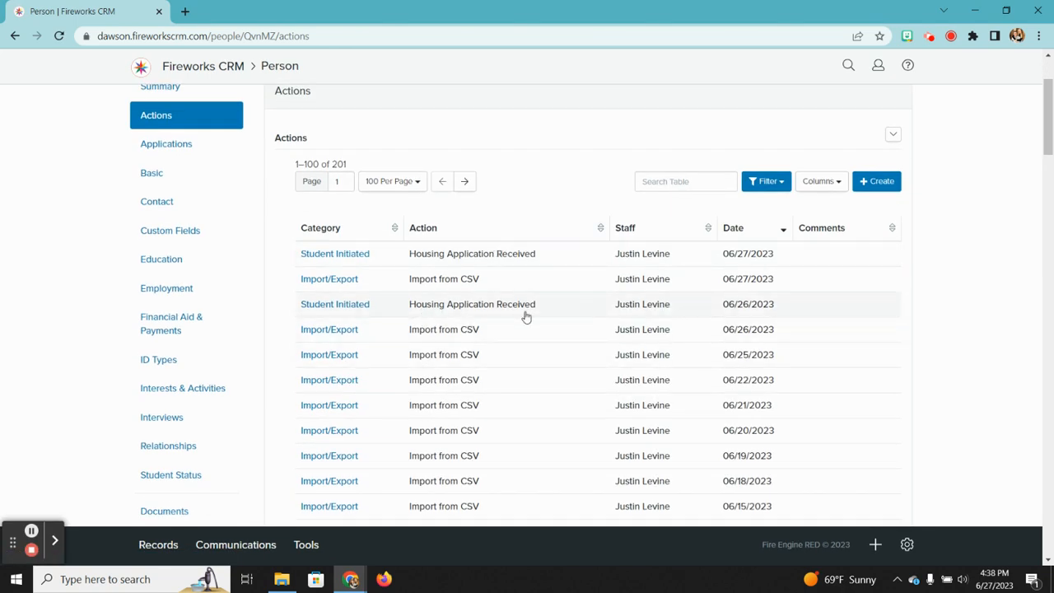
scroll(525, 313, down, 1)
scroll(447, 431, down, 3)
scroll(447, 432, down, 3)
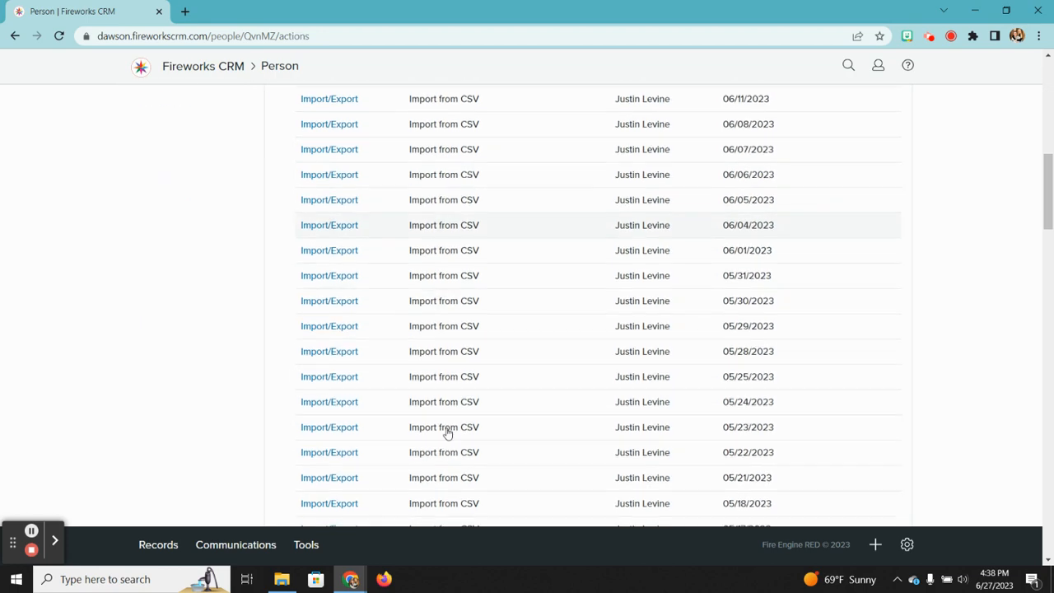
scroll(442, 231, down, 3)
scroll(444, 231, up, 10)
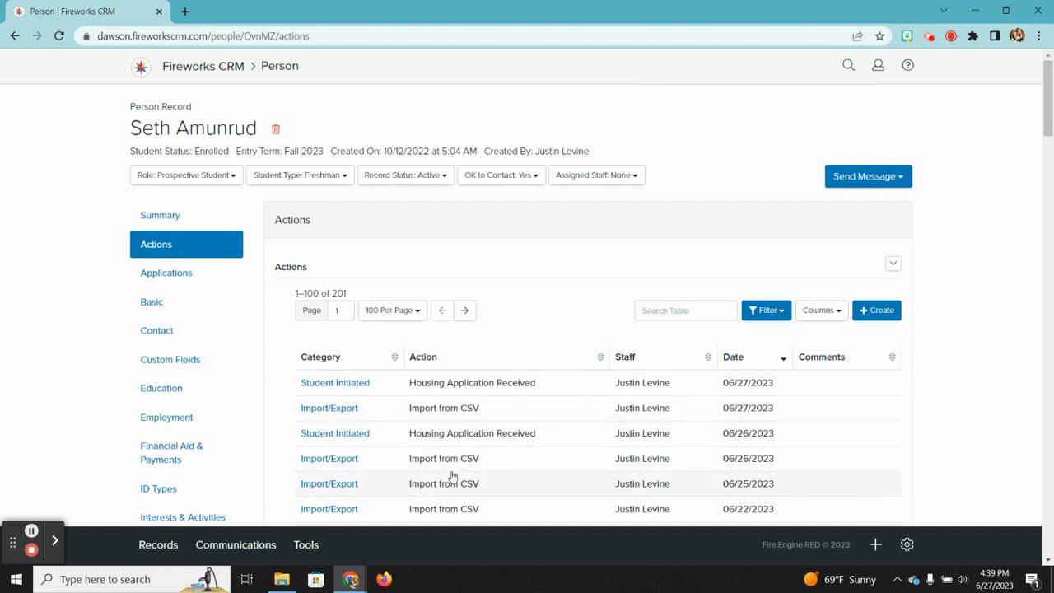
click(176, 276)
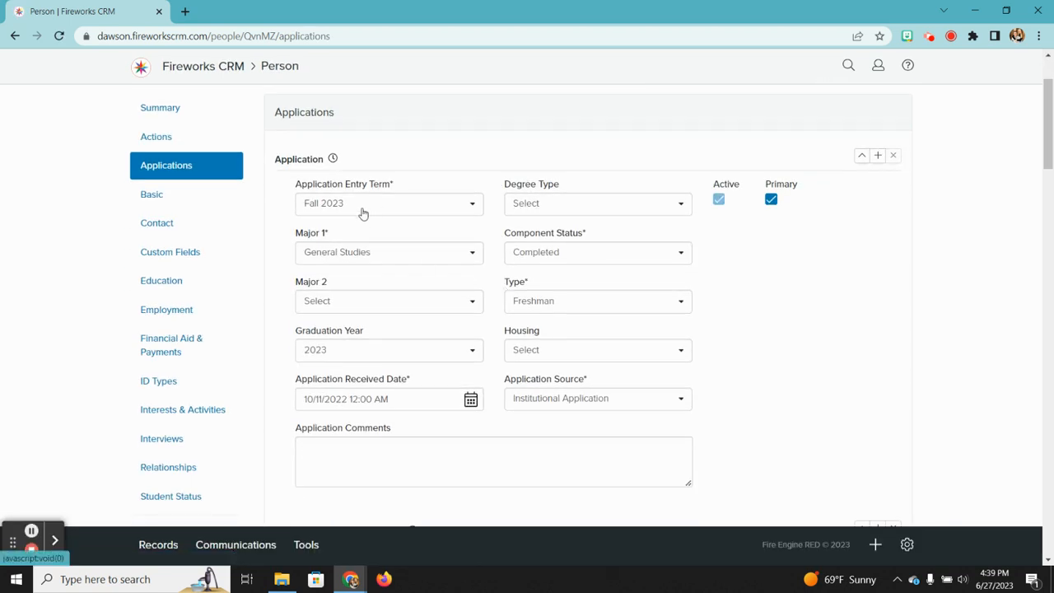
Step: Check the Major 1 options, keeping General Studies, and set Application Source to Apply Montana
click(372, 256)
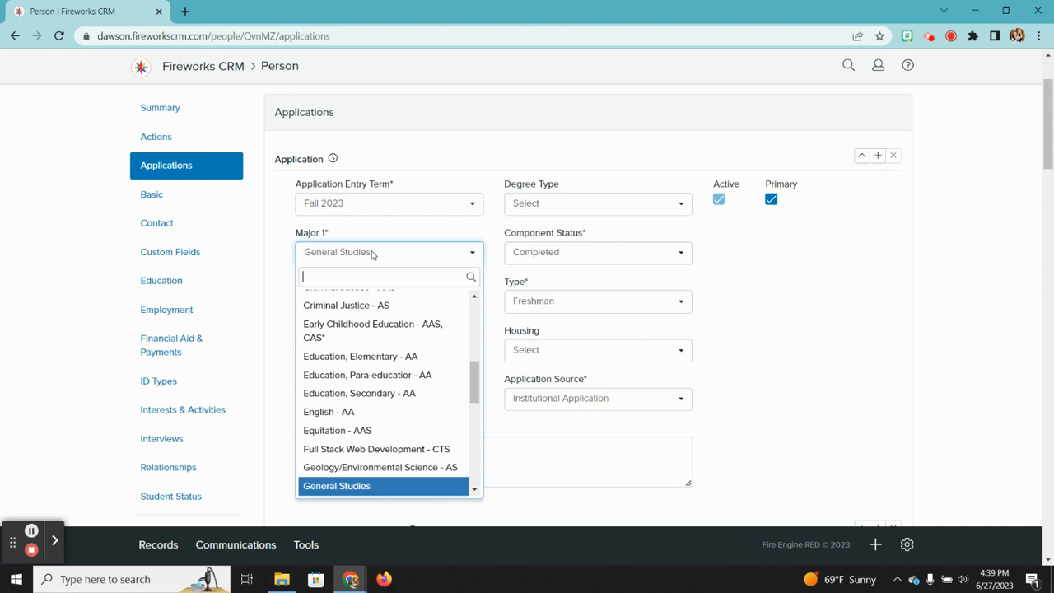
click(265, 253)
scroll(578, 324, down, 3)
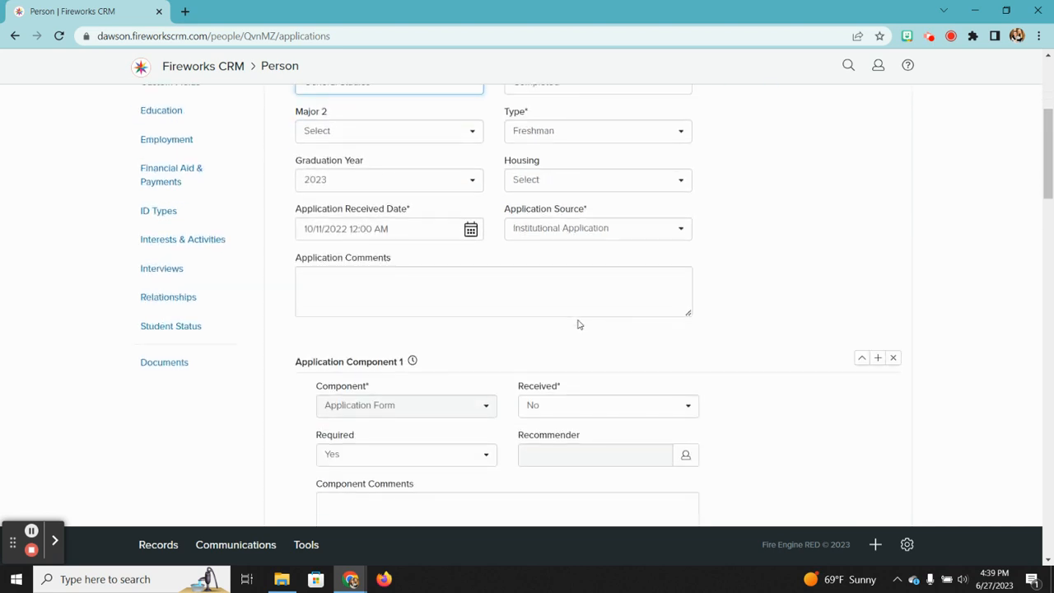
scroll(576, 324, up, 2)
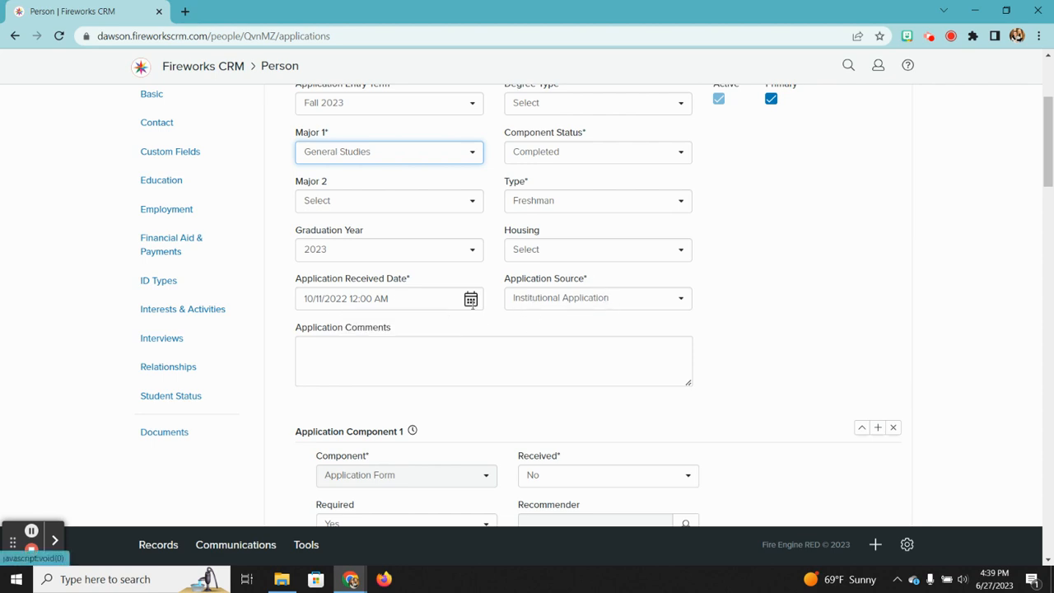
click(682, 298)
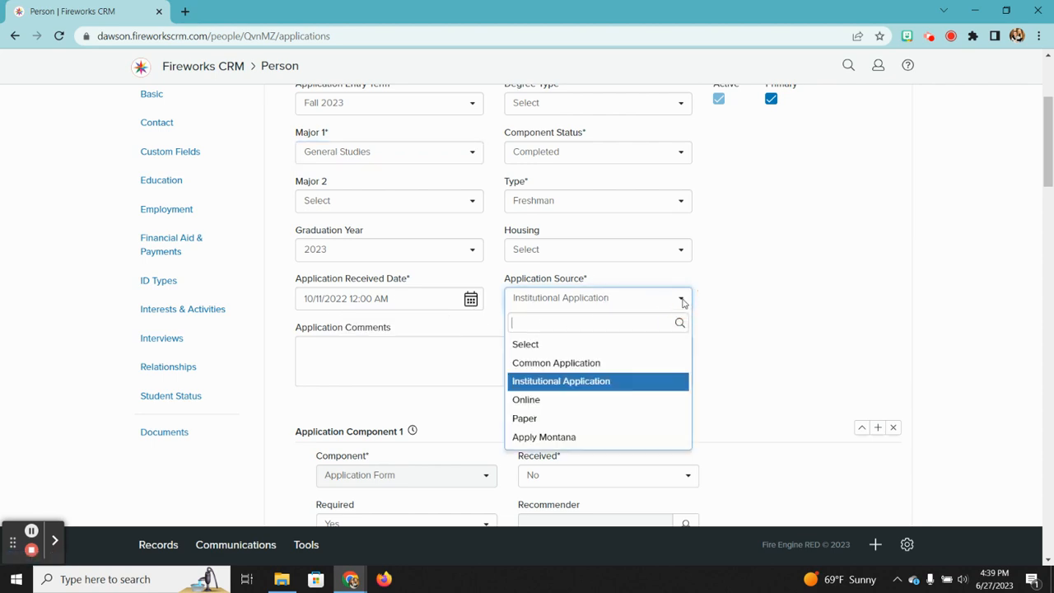
click(556, 438)
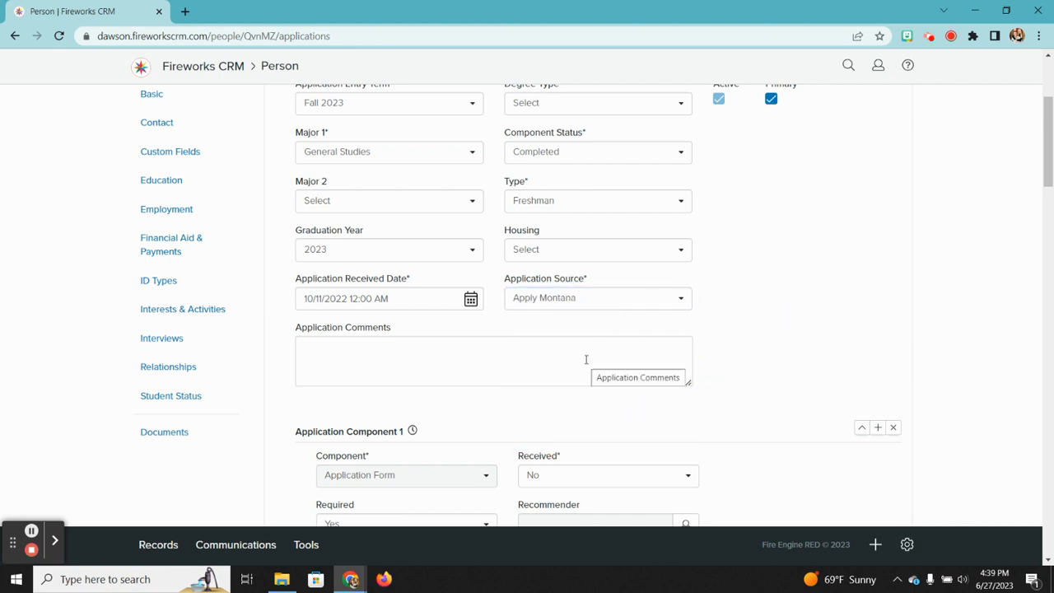
scroll(586, 360, up, 3)
scroll(463, 356, down, 3)
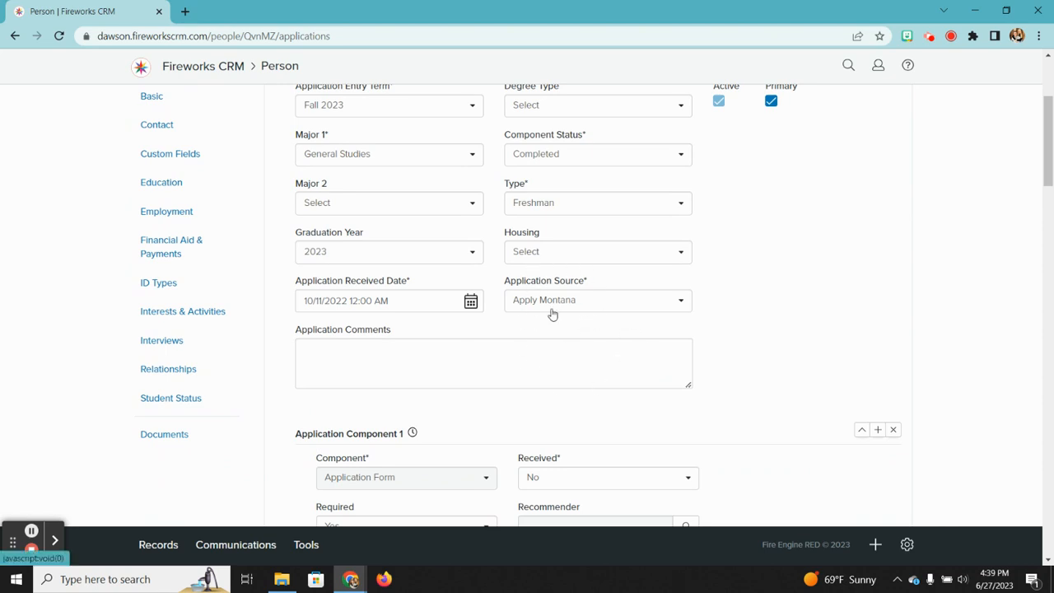
scroll(552, 314, down, 9)
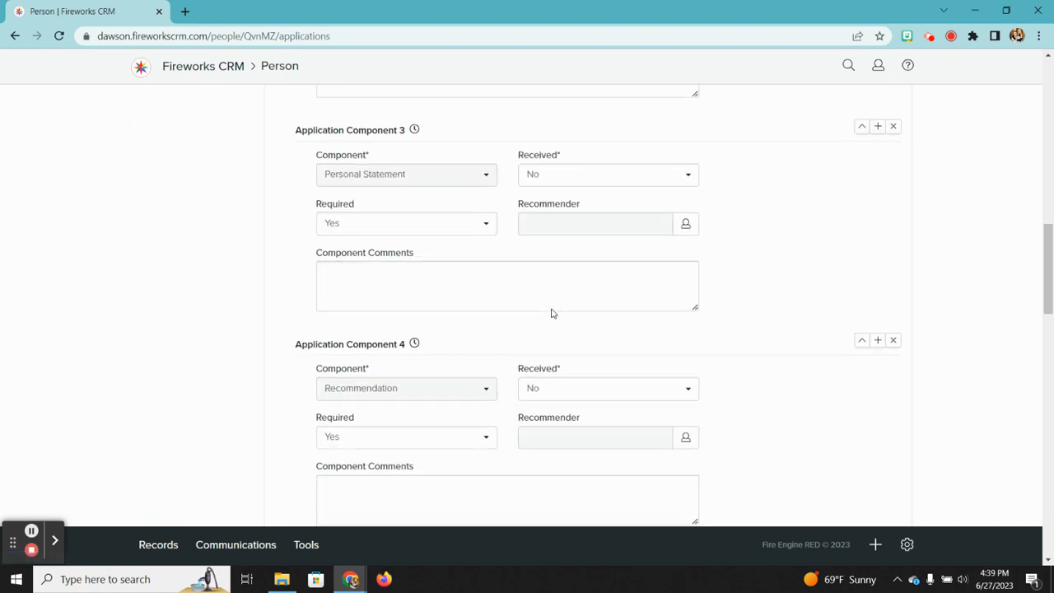
scroll(552, 314, up, 12)
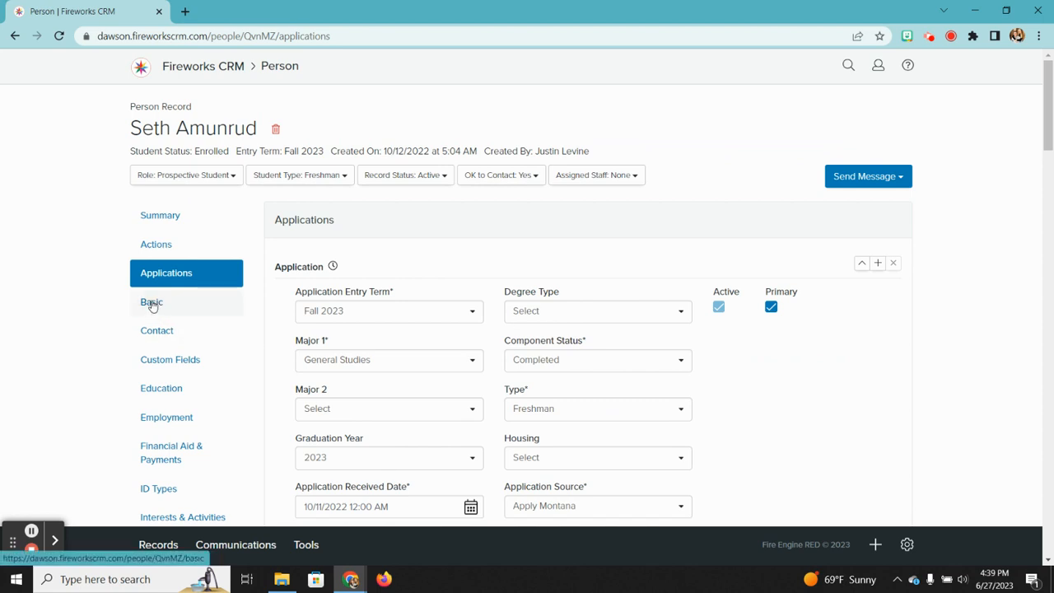
Step: Leave the application despite unsaved changes and look over the student's Basic information
click(156, 311)
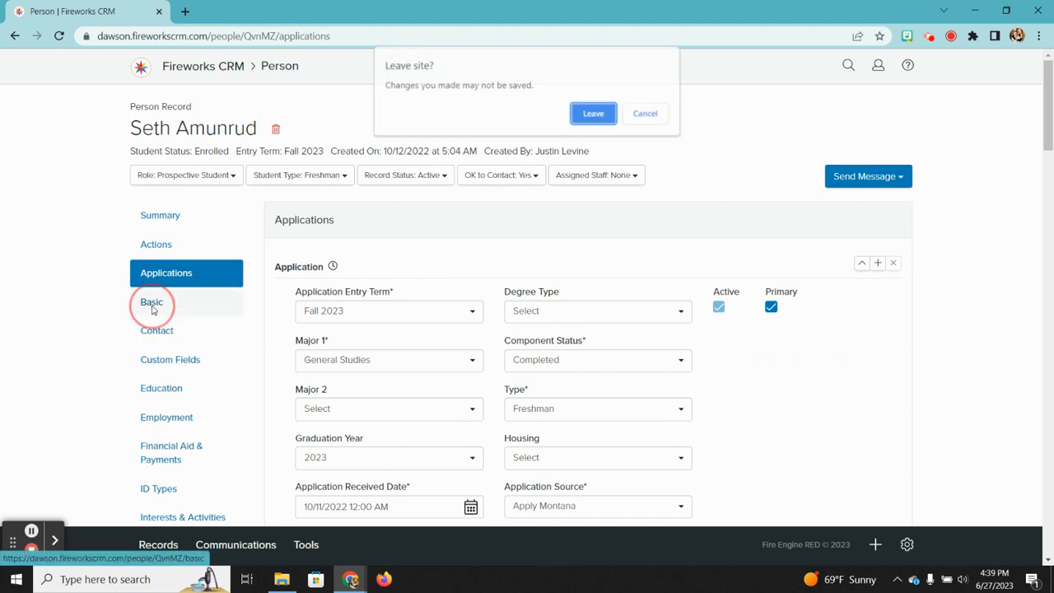
click(594, 113)
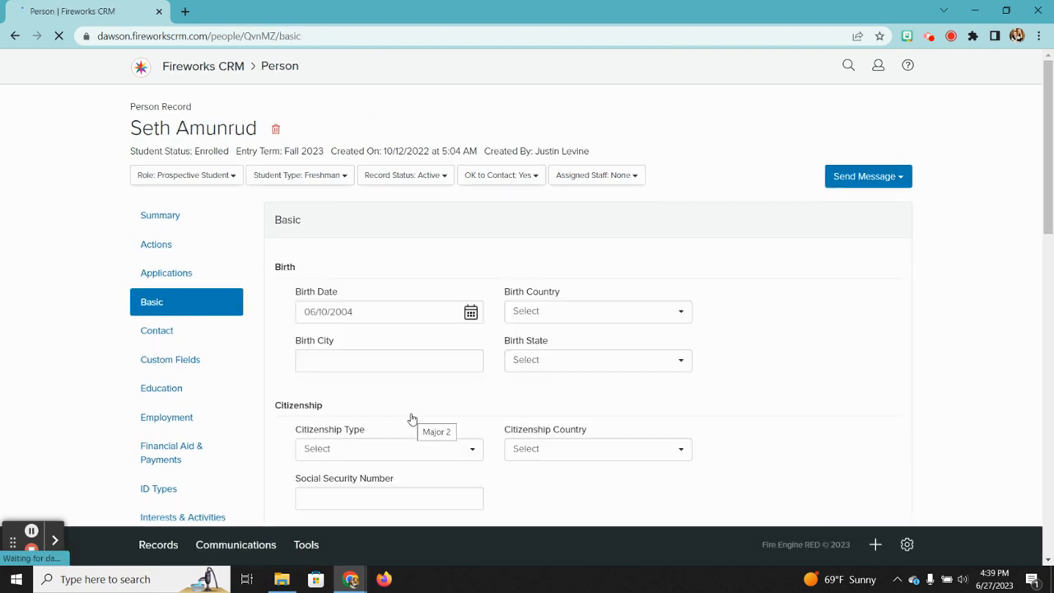
scroll(411, 419, down, 2)
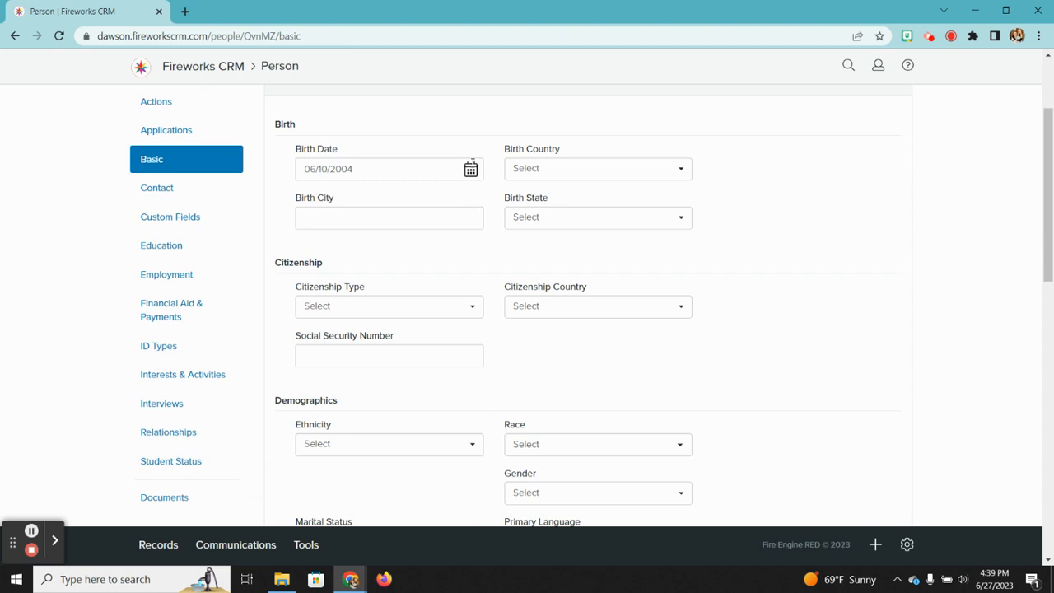
scroll(469, 170, down, 3)
scroll(472, 167, up, 5)
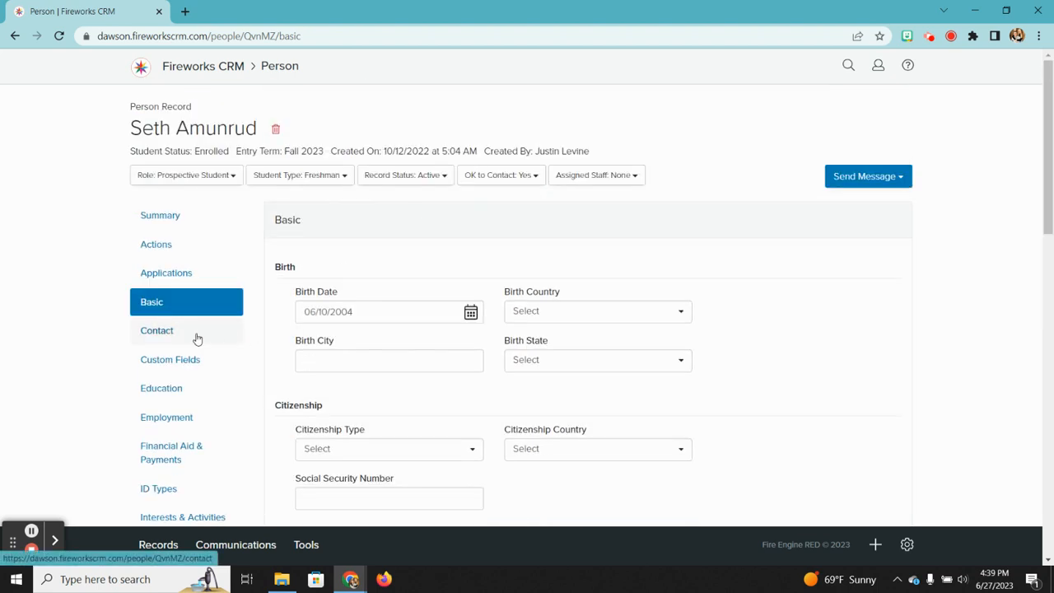
Step: Review the Contact section's name, email address opt-in status and phone numbers
click(150, 333)
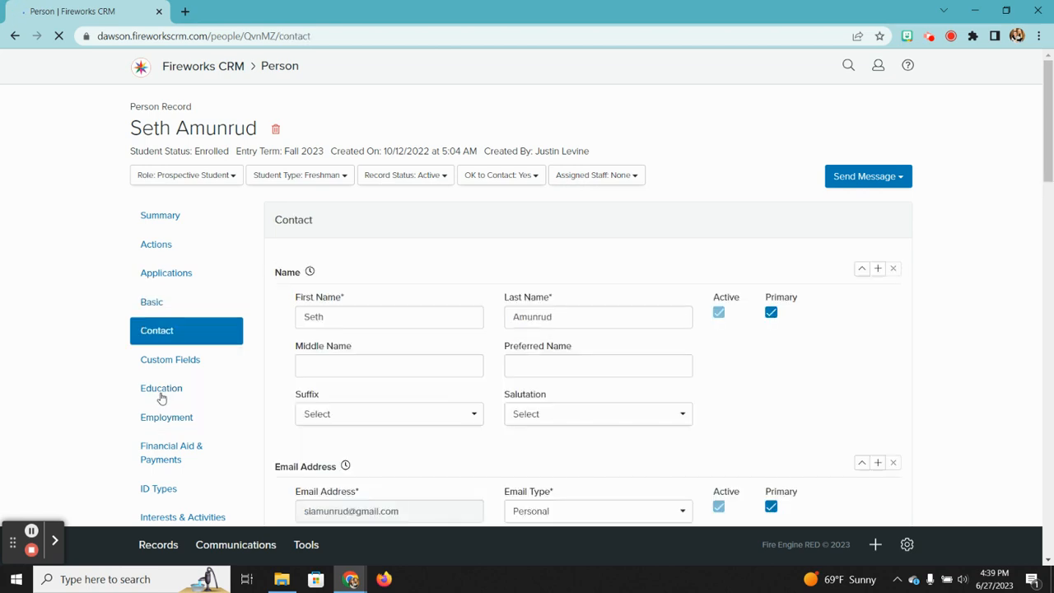
scroll(162, 398, down, 3)
scroll(426, 336, down, 3)
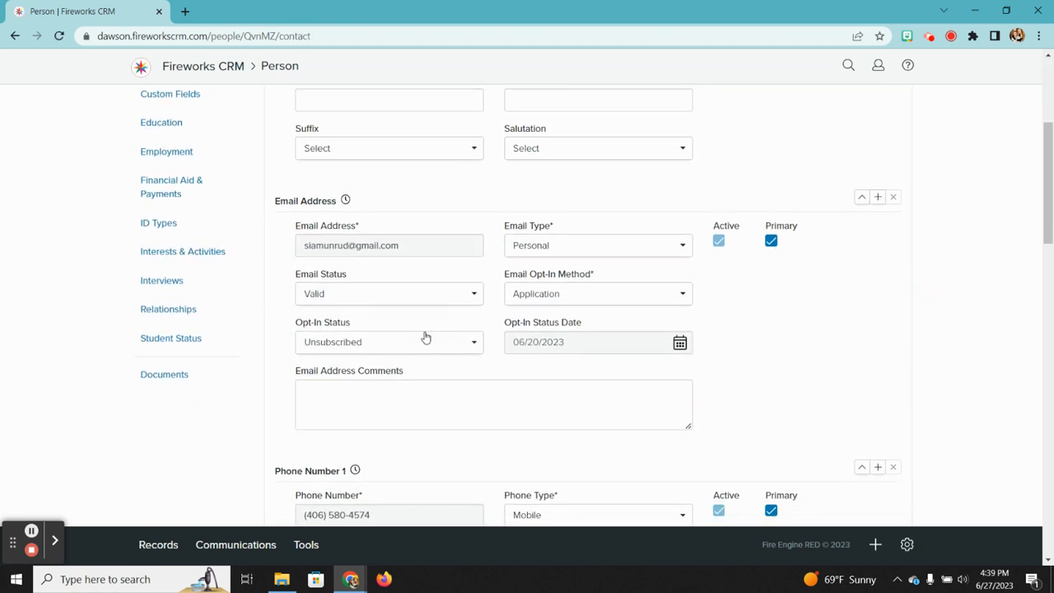
scroll(425, 336, down, 3)
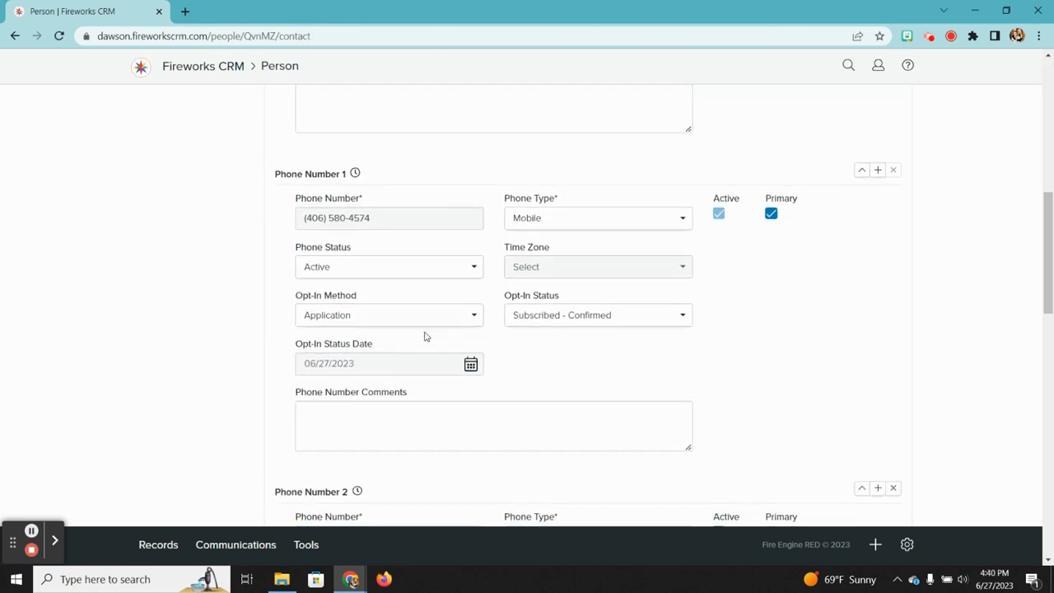
scroll(426, 336, up, 15)
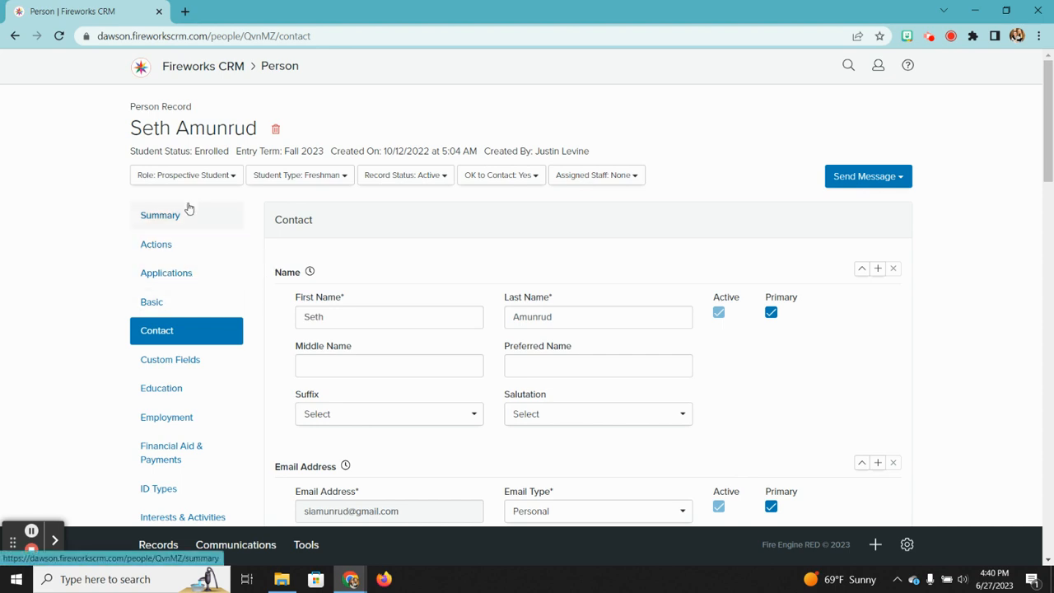
scroll(176, 394, down, 3)
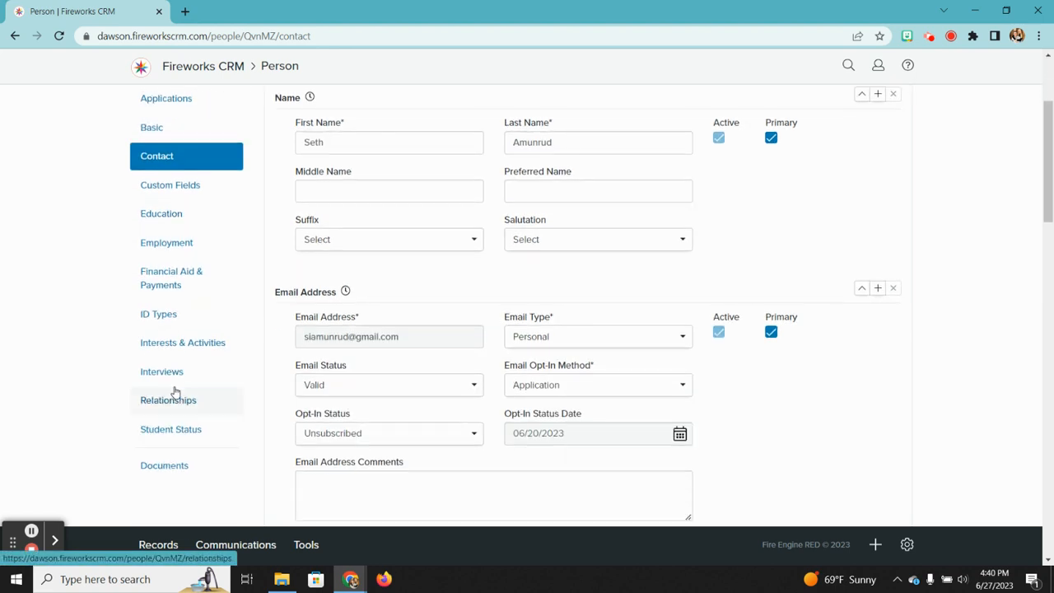
Step: Scroll through Student Status 1–3 for Fall 2023, starting with Enrolled on 10/11/2022
click(172, 352)
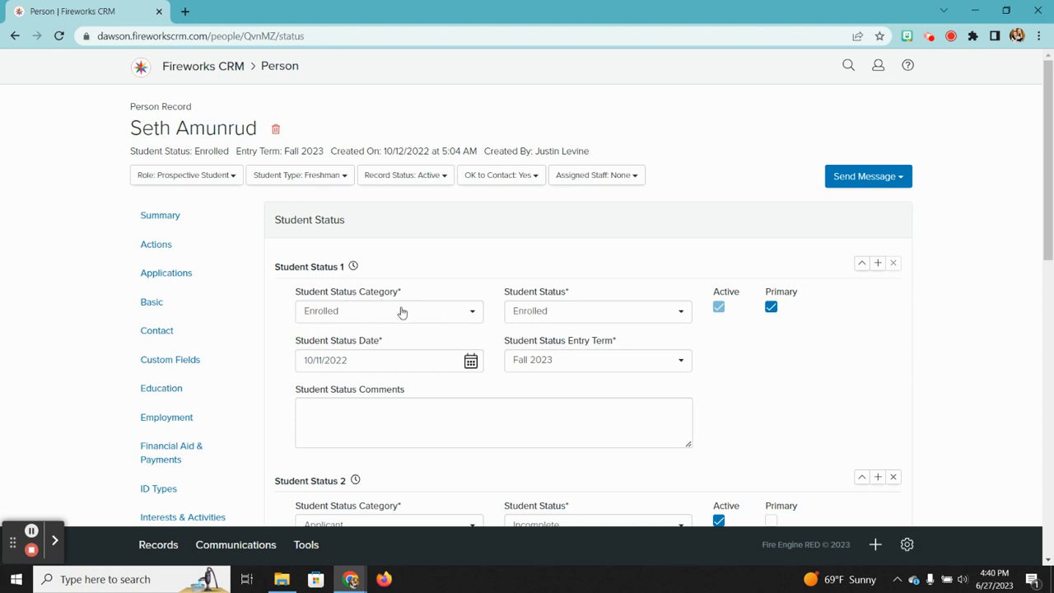
scroll(402, 308, down, 1)
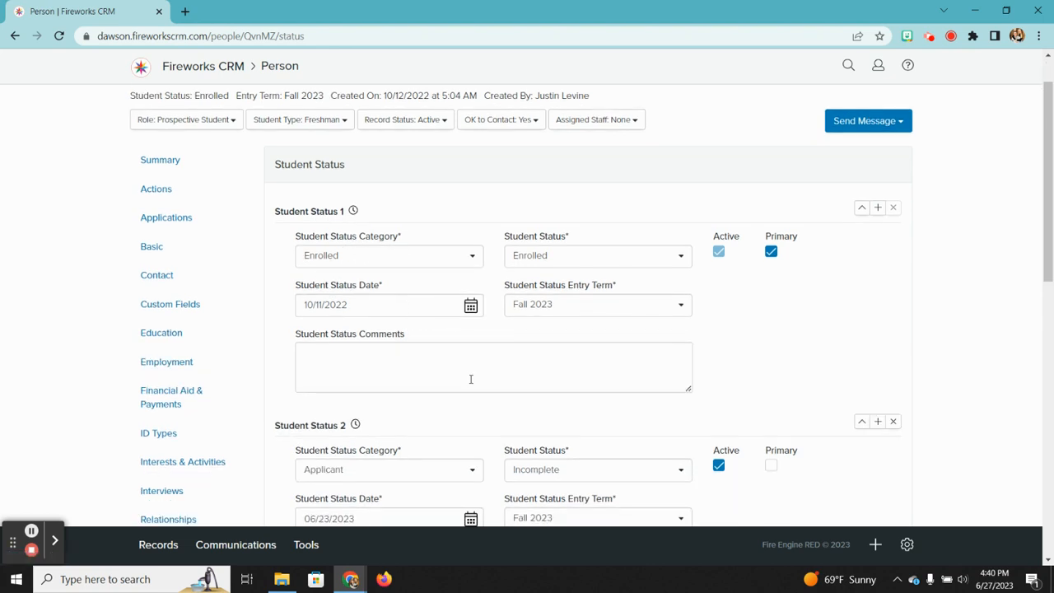
scroll(409, 442, down, 5)
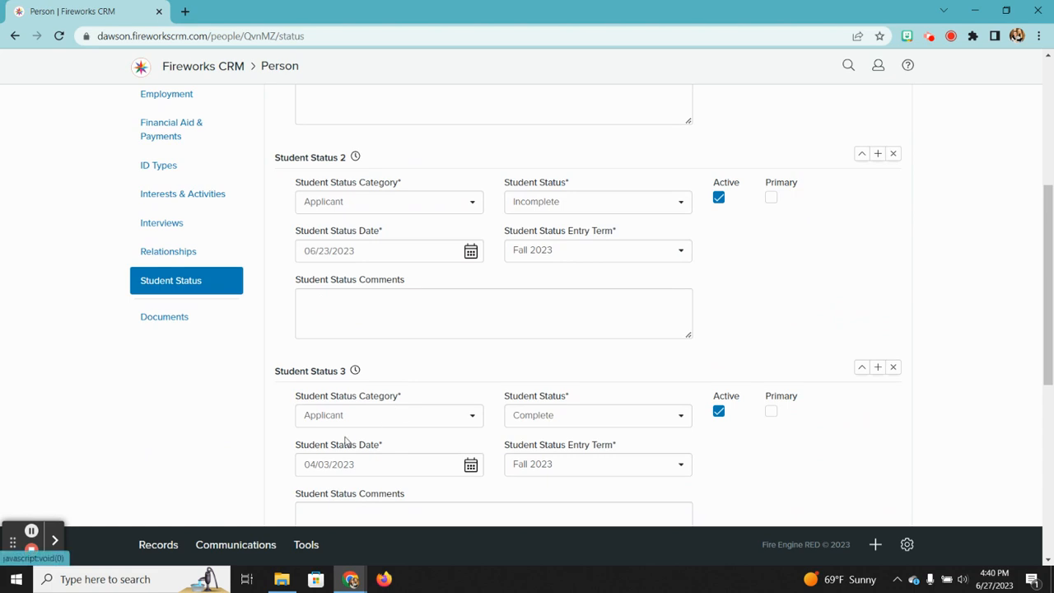
scroll(344, 440, down, 4)
scroll(345, 437, up, 3)
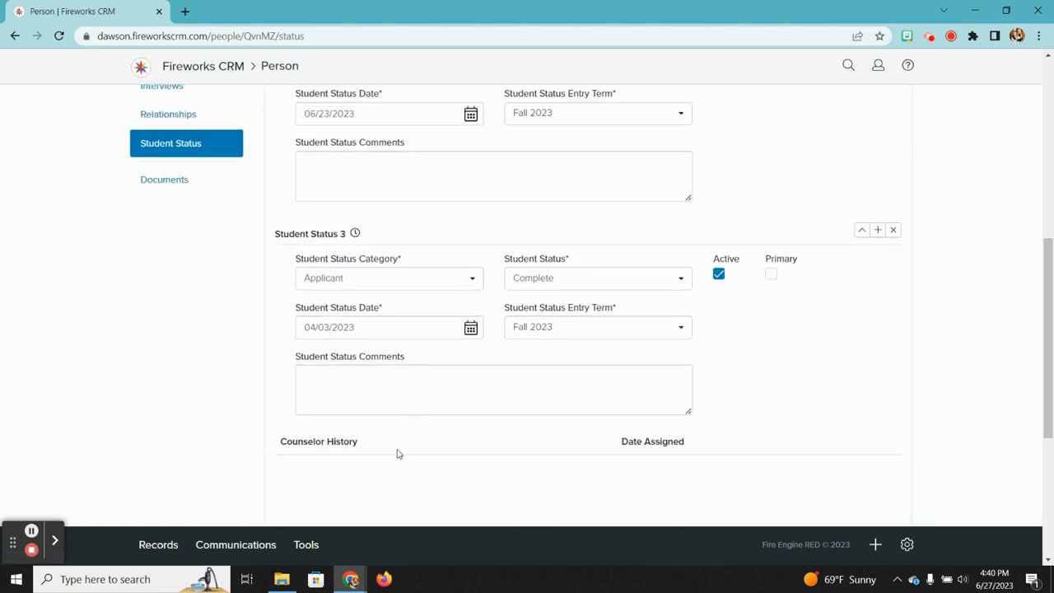
scroll(412, 346, up, 5)
scroll(376, 367, down, 3)
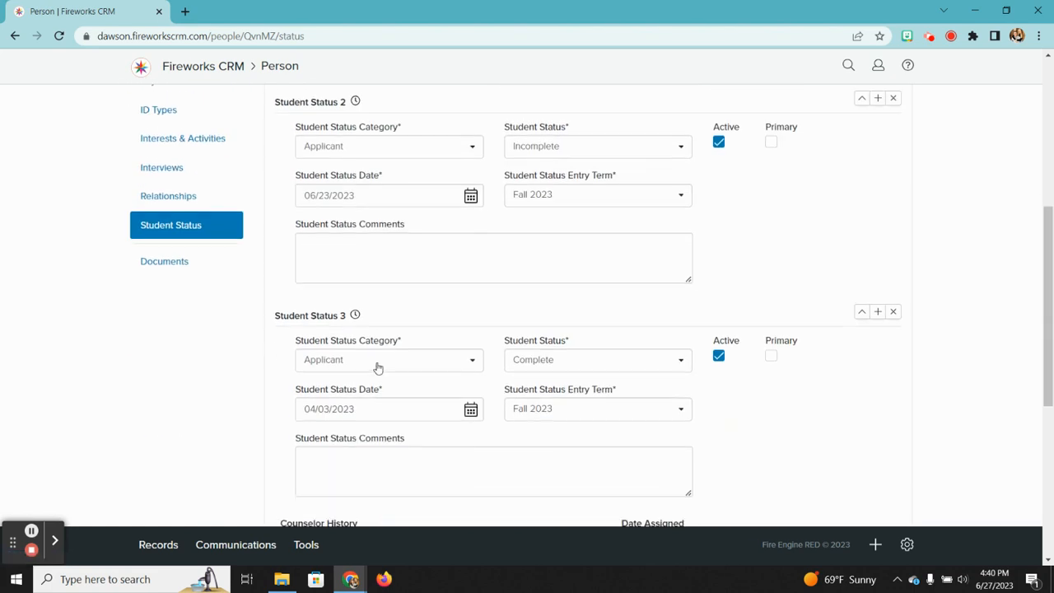
scroll(404, 370, up, 3)
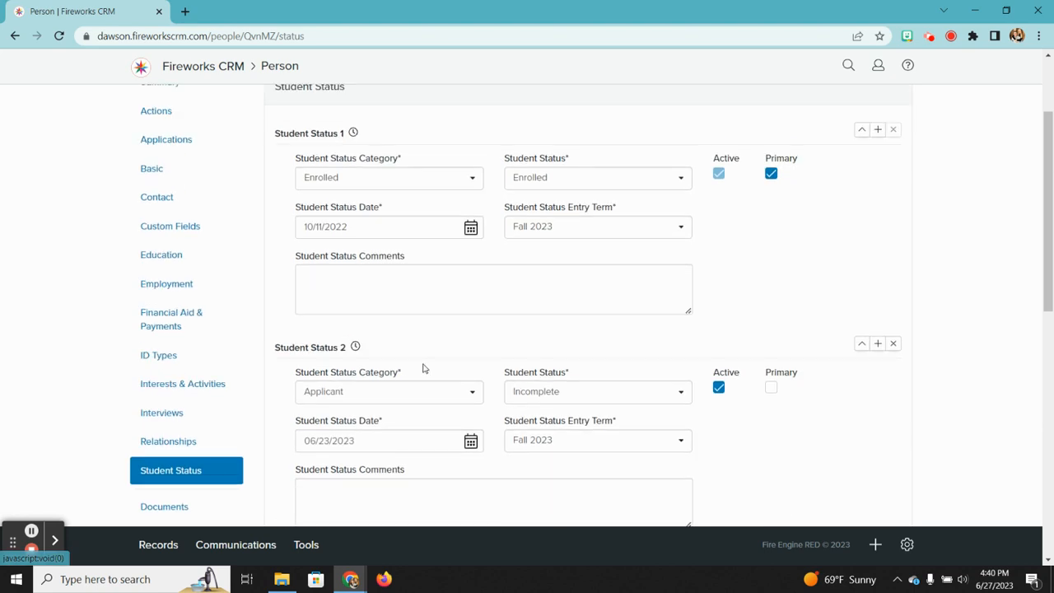
scroll(472, 384, down, 1)
scroll(588, 244, up, 2)
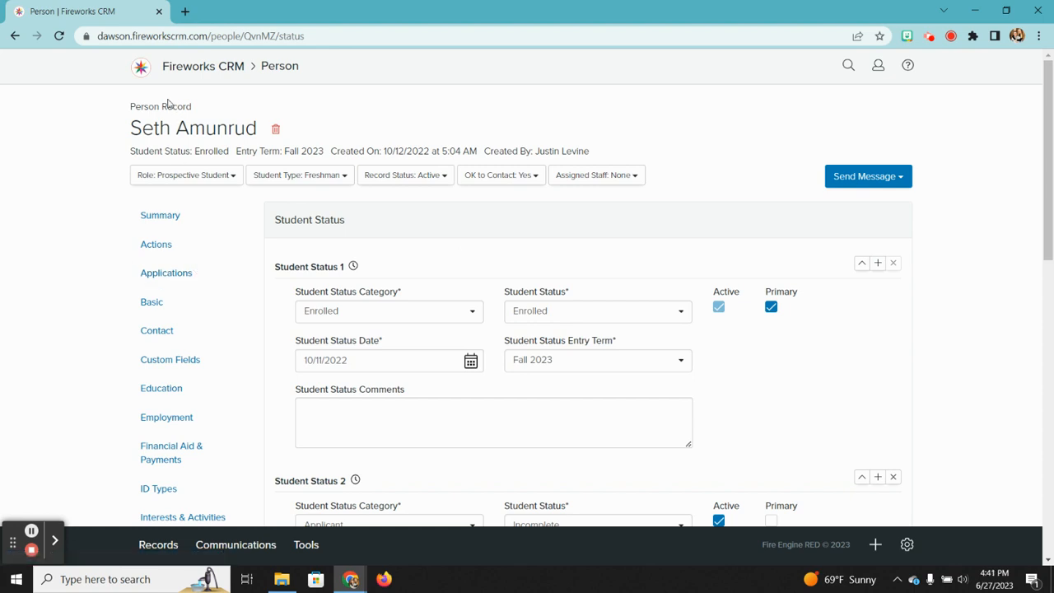
Step: Via Records > Person, reopen the student's record and choose Send Message > Email
click(158, 544)
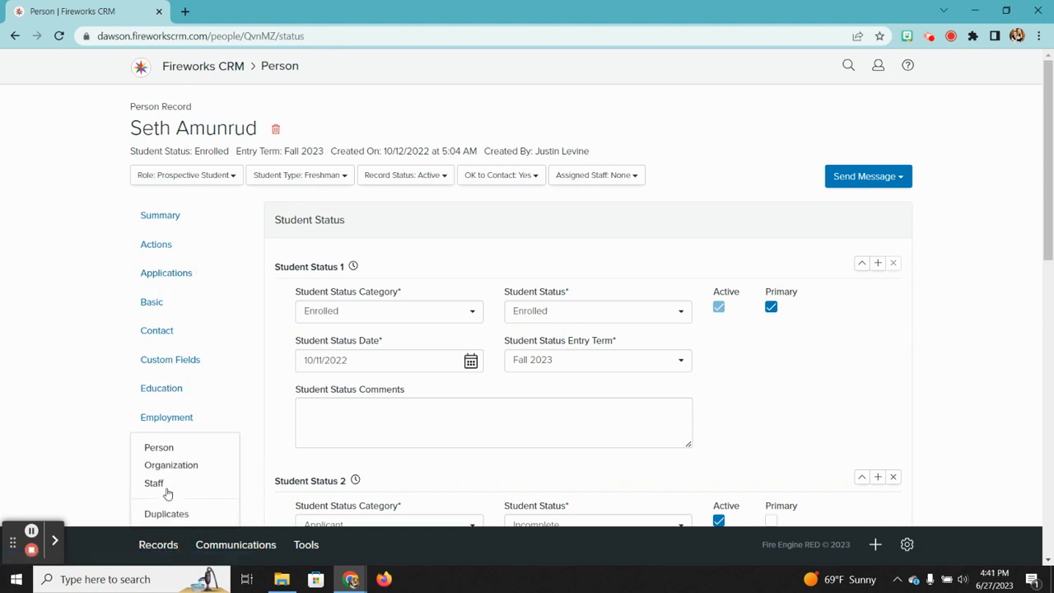
click(163, 448)
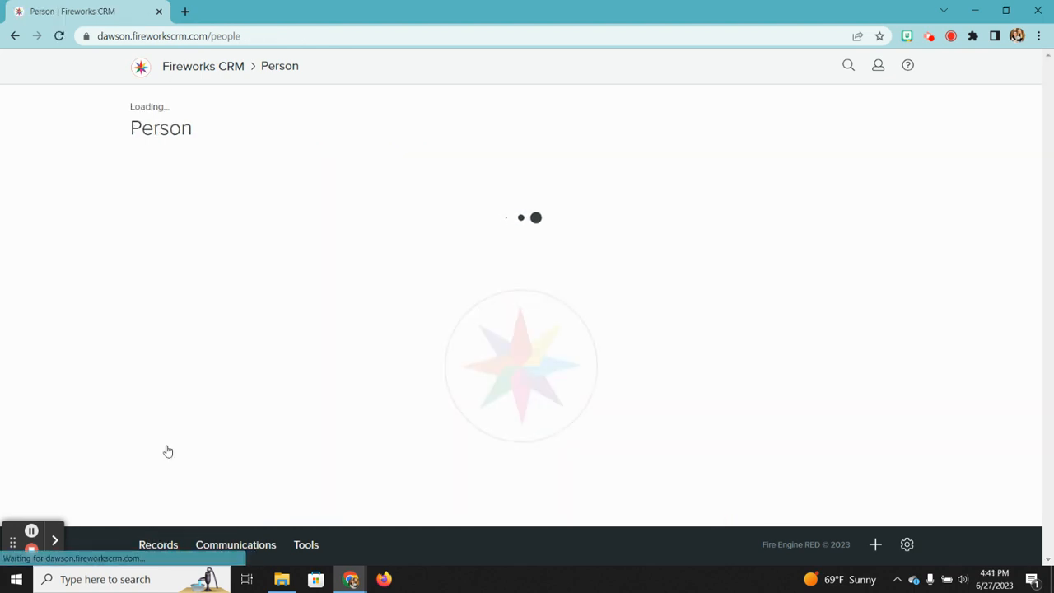
click(139, 220)
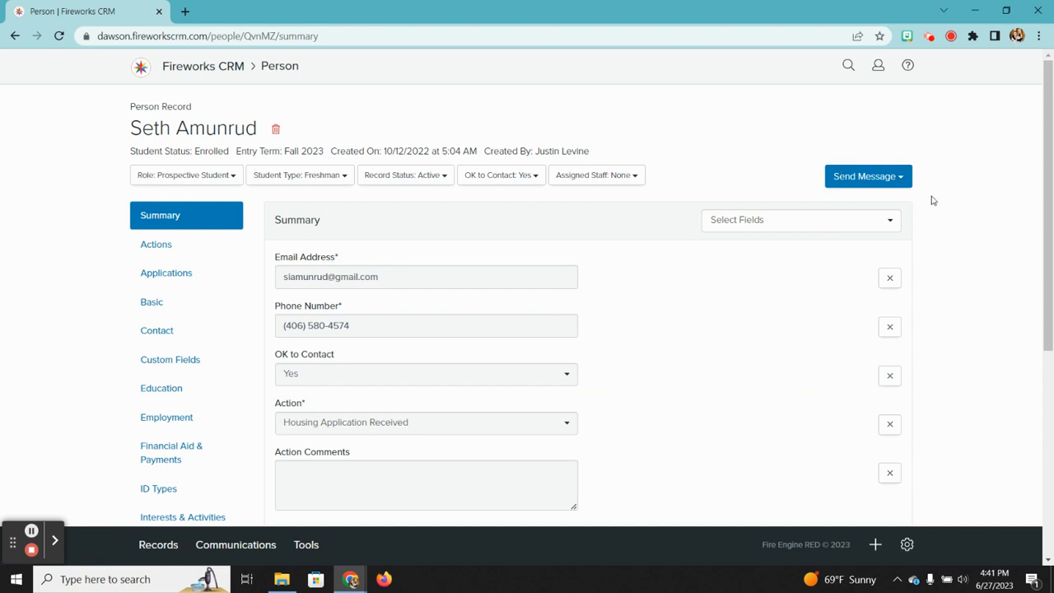
click(905, 178)
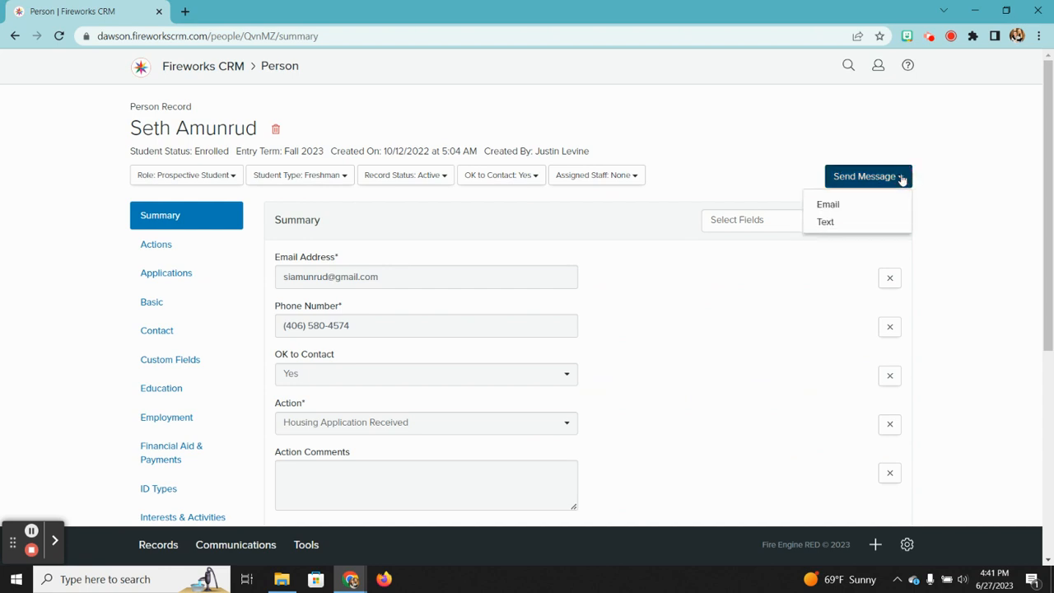
click(829, 208)
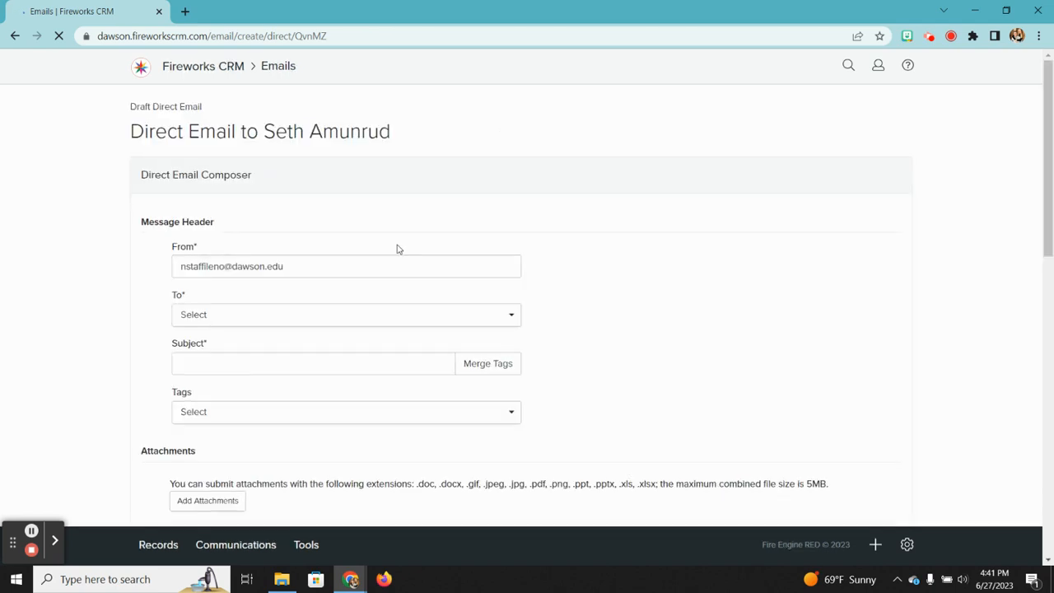
Step: Address the email to the student's primary address, dismissing the subject suggestions
scroll(397, 248, down, 1)
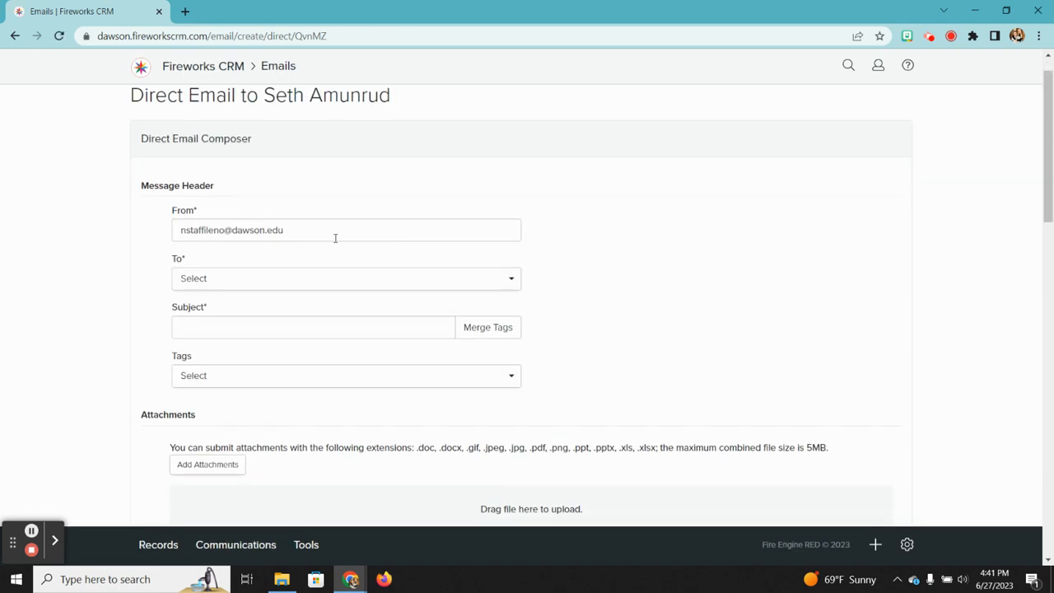
click(371, 275)
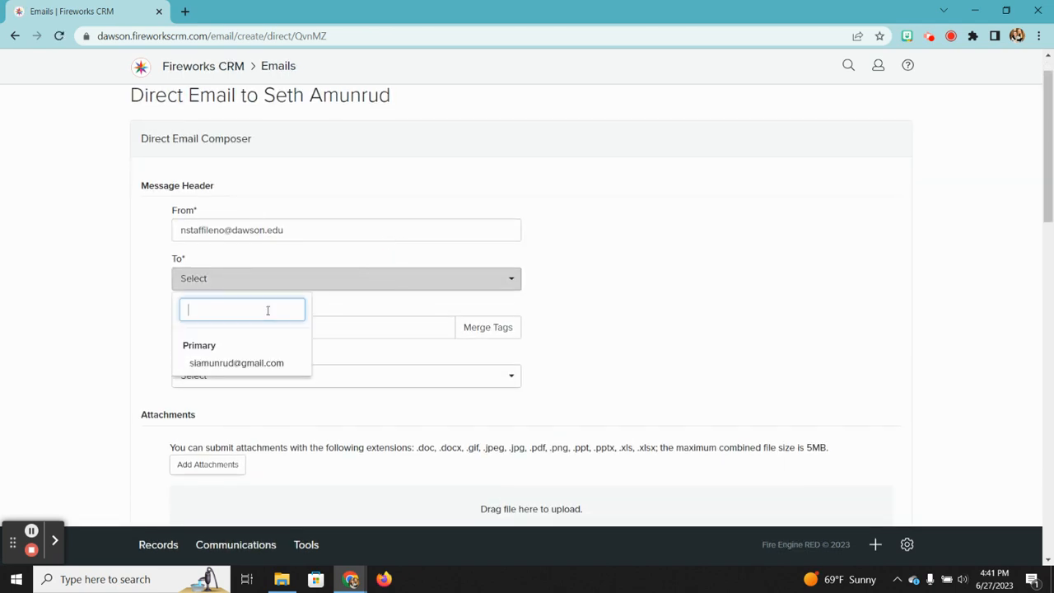
click(229, 363)
click(343, 324)
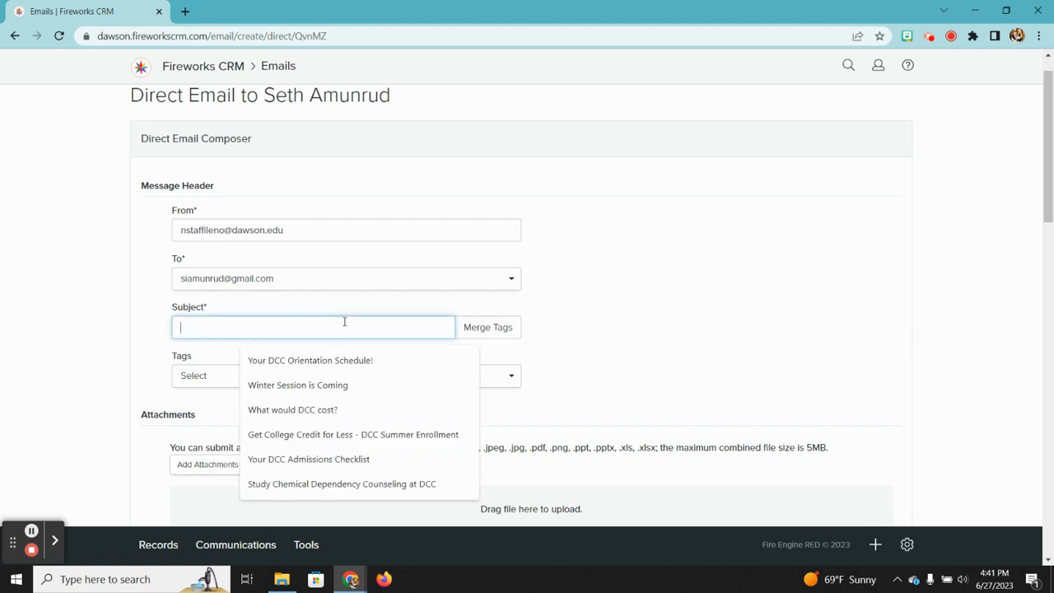
click(710, 285)
Step: Apply the Housing template, filling subject 'Your DCC Housing Assignment' and body, then open Records
scroll(709, 285, down, 4)
click(508, 259)
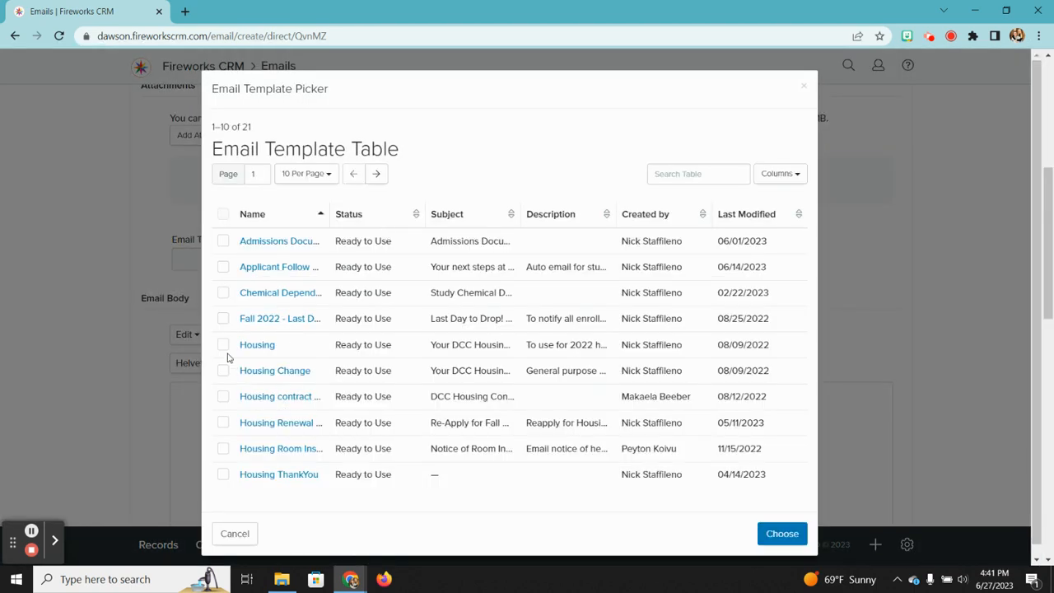
click(224, 345)
click(779, 532)
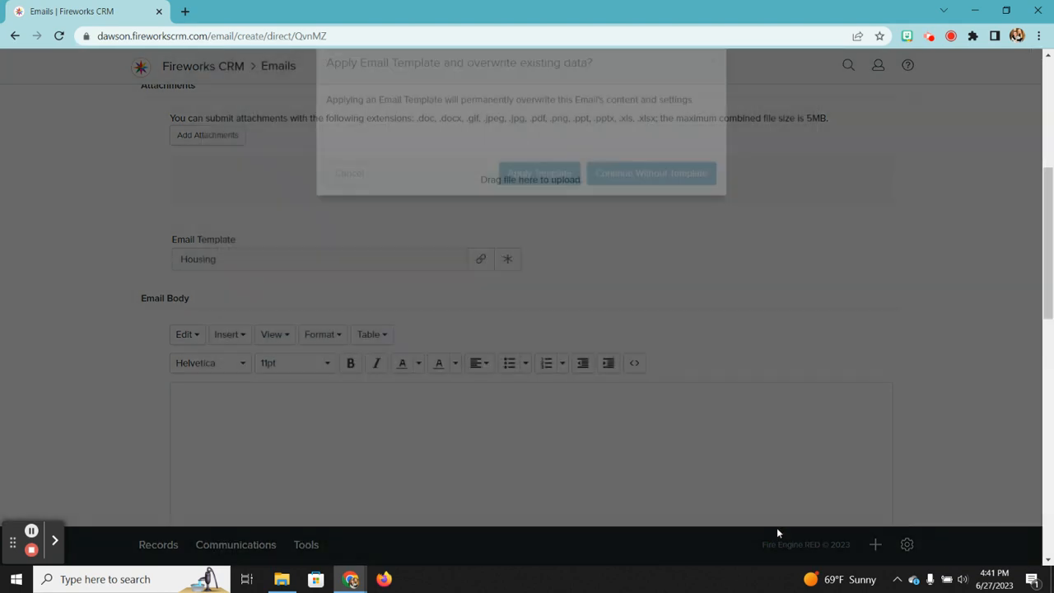
click(557, 199)
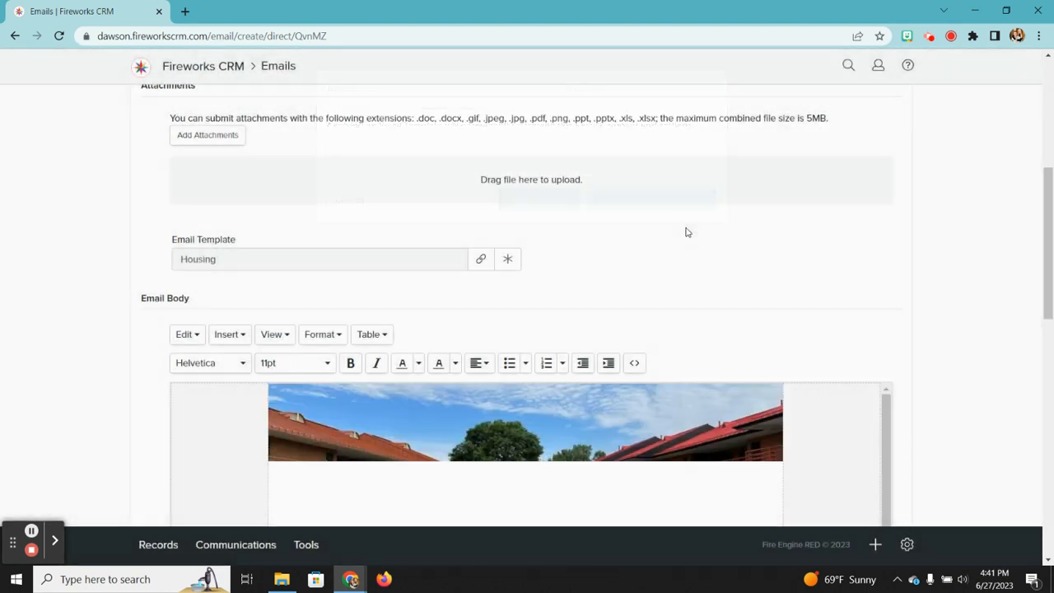
scroll(729, 261, down, 5)
scroll(623, 357, down, 5)
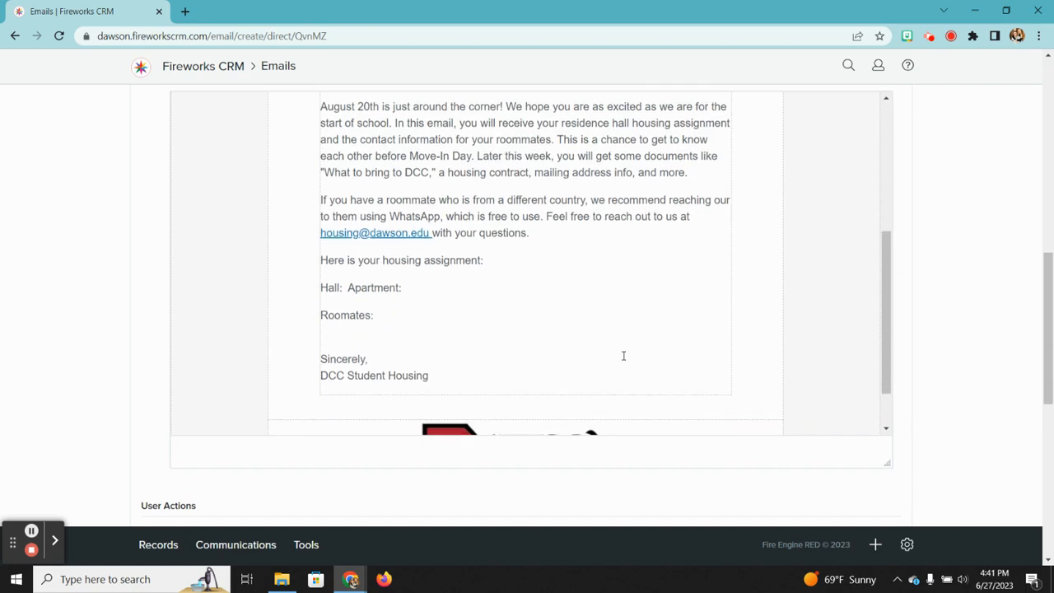
scroll(622, 355, up, 10)
scroll(983, 276, down, 5)
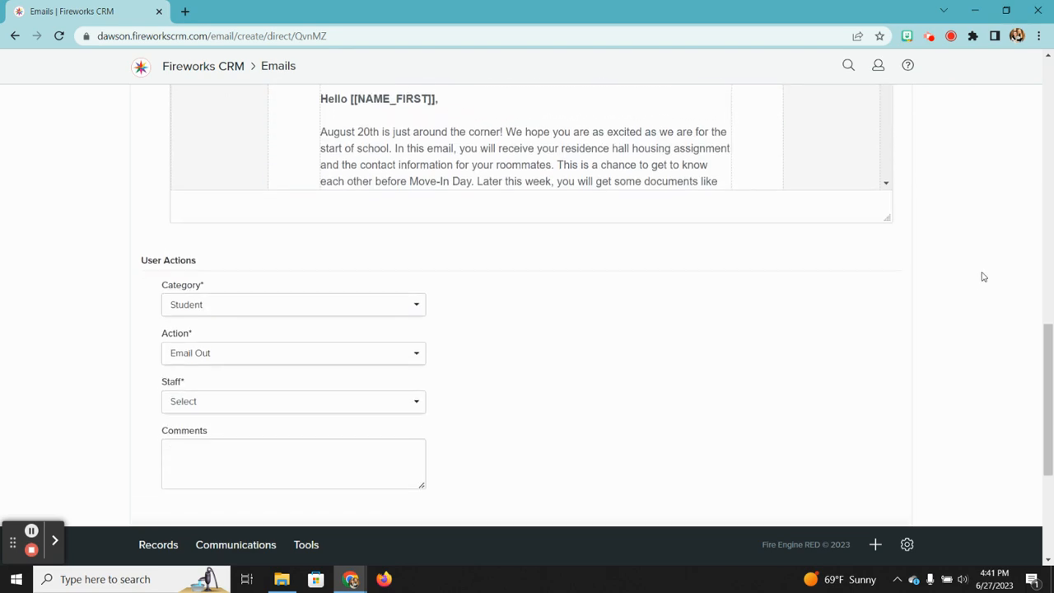
scroll(913, 222, up, 15)
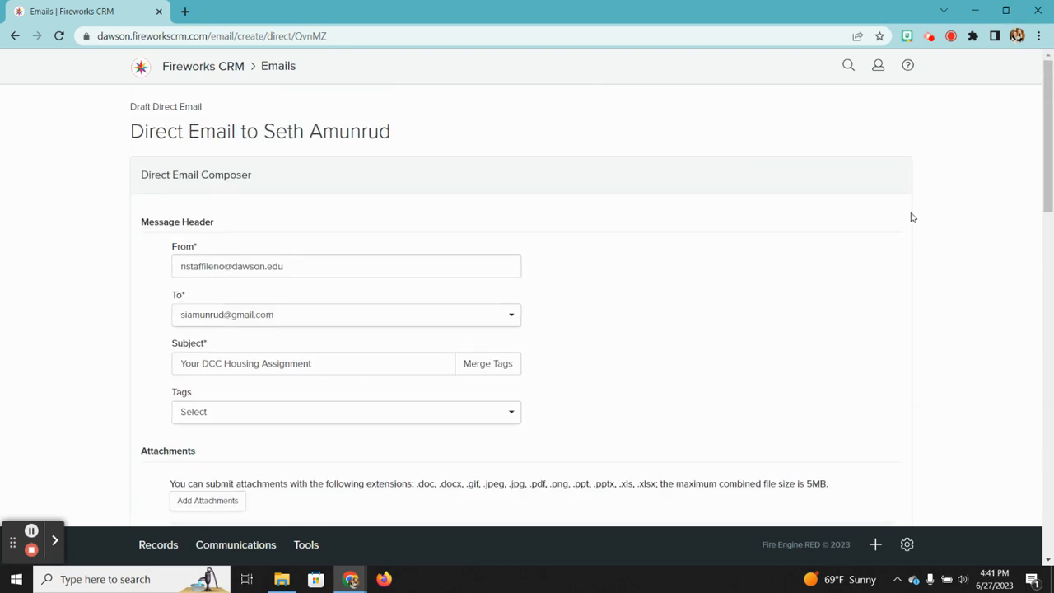
click(161, 547)
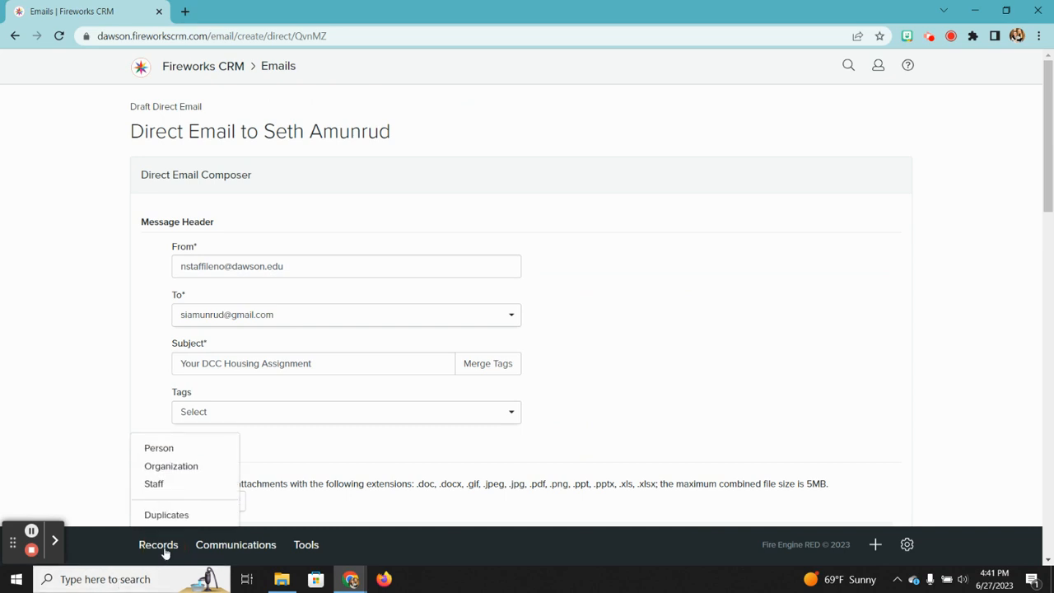
Step: Browse the Person list of 2,655 people, then bring up the Communications menu
click(160, 447)
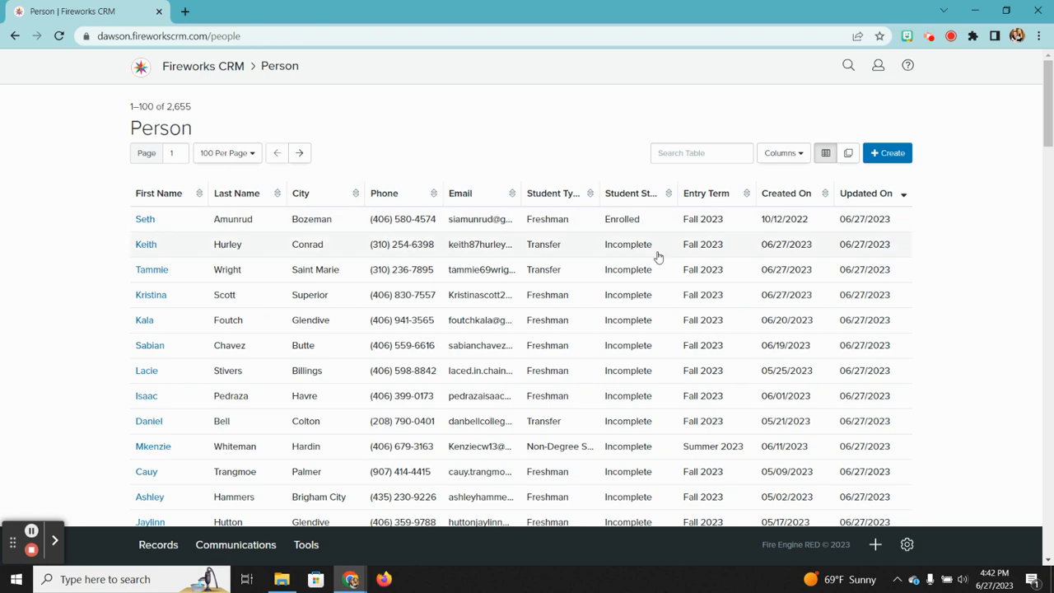
scroll(659, 257, down, 2)
scroll(659, 258, down, 2)
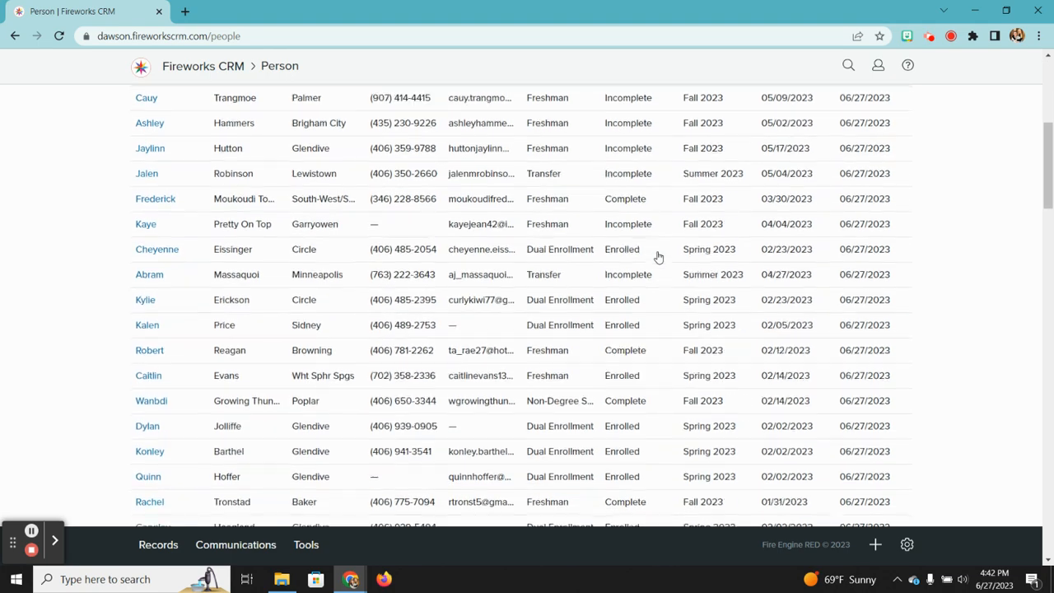
scroll(658, 258, up, 5)
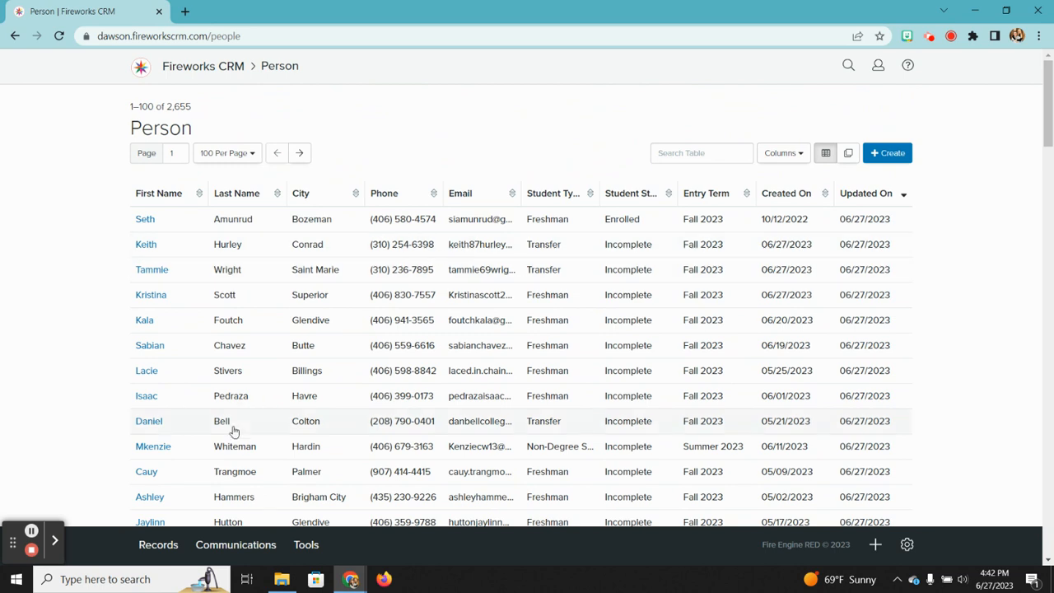
right_click(241, 550)
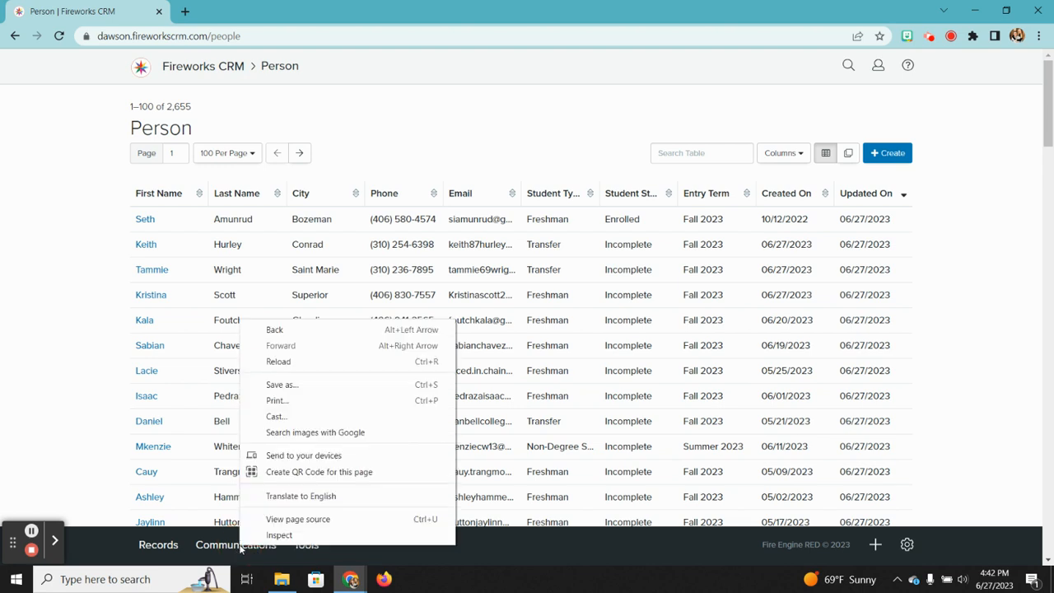
click(215, 550)
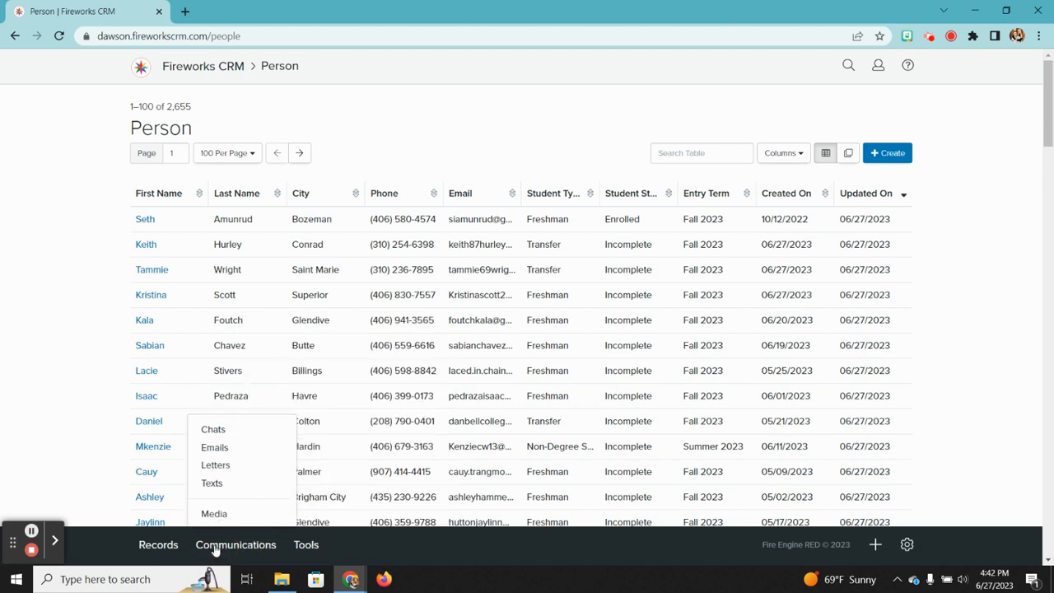
Step: Open Emails and scroll through all 245 sent Marketing and Direct emails back to 04/06/2023
click(221, 447)
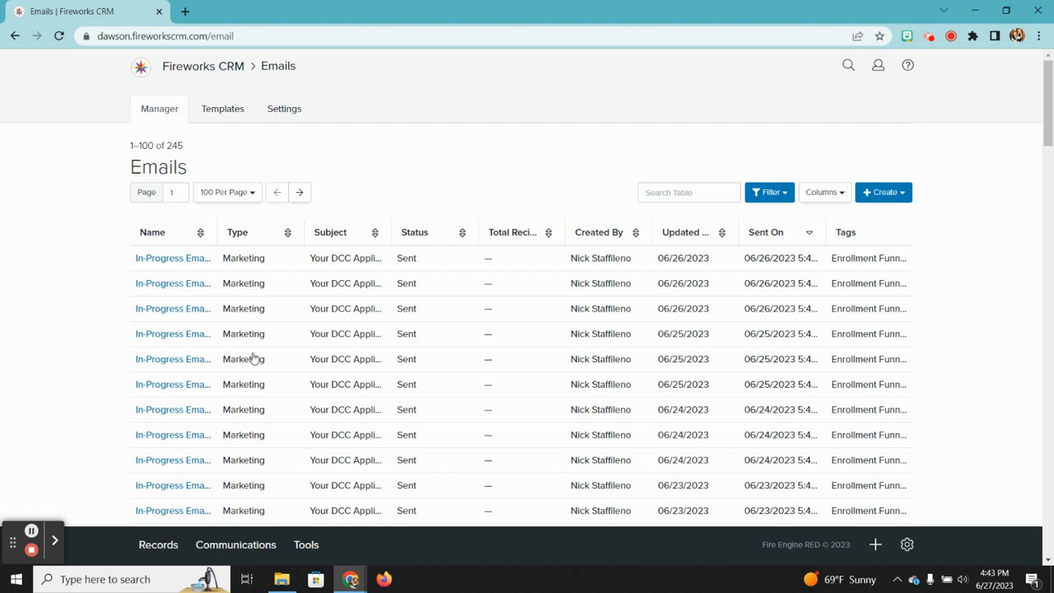
scroll(291, 517, down, 3)
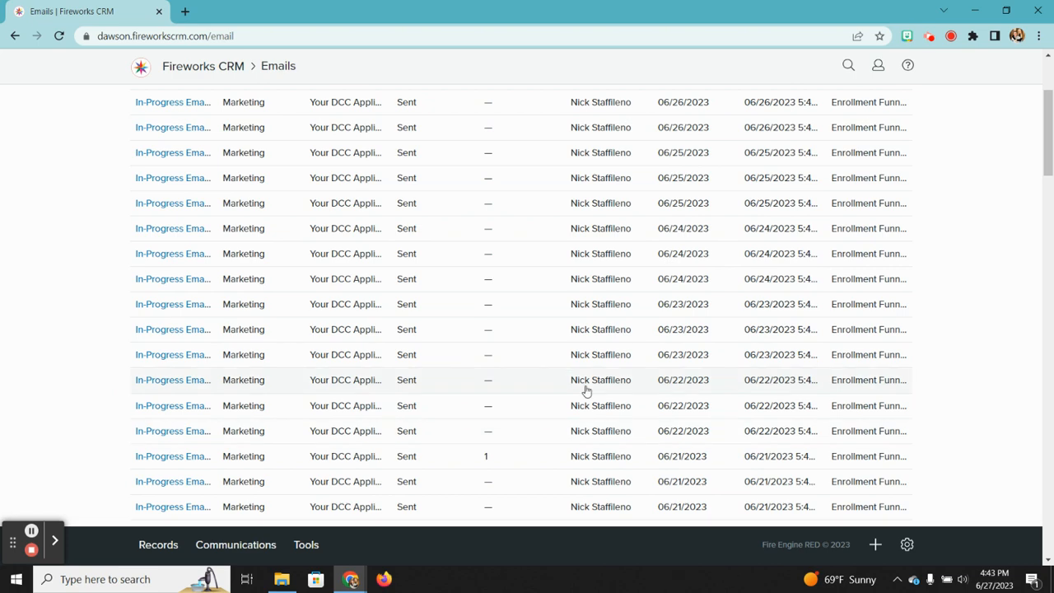
scroll(585, 390, down, 2)
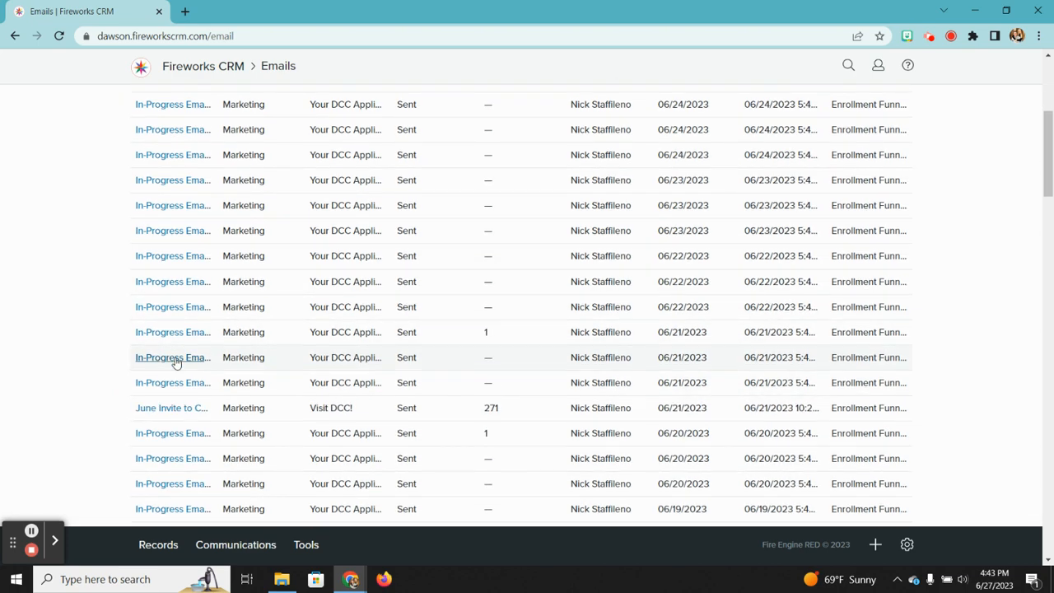
scroll(181, 317, up, 5)
scroll(169, 326, down, 5)
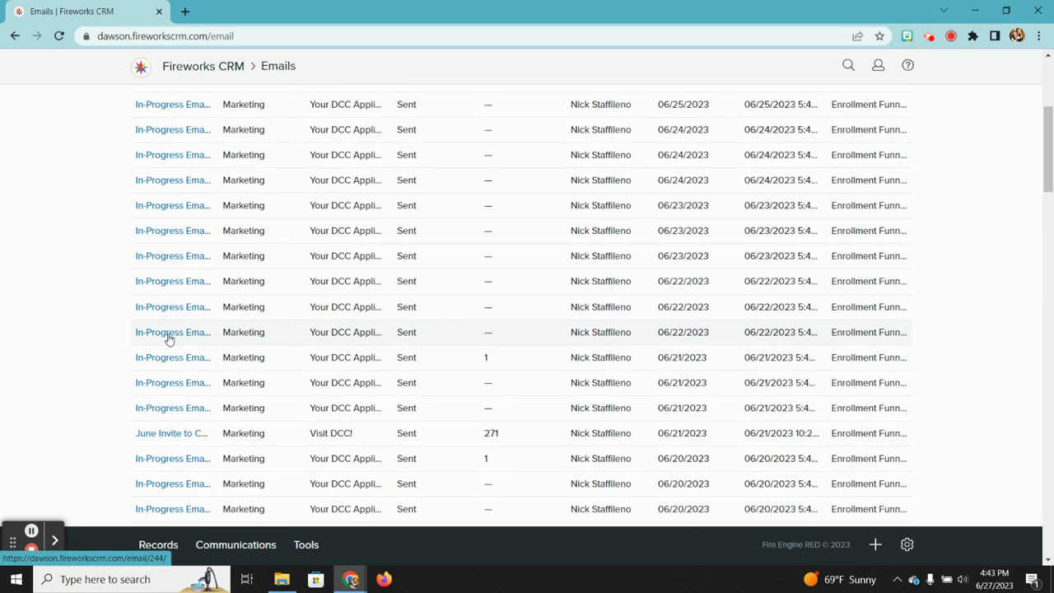
scroll(169, 337, up, 3)
scroll(169, 338, up, 2)
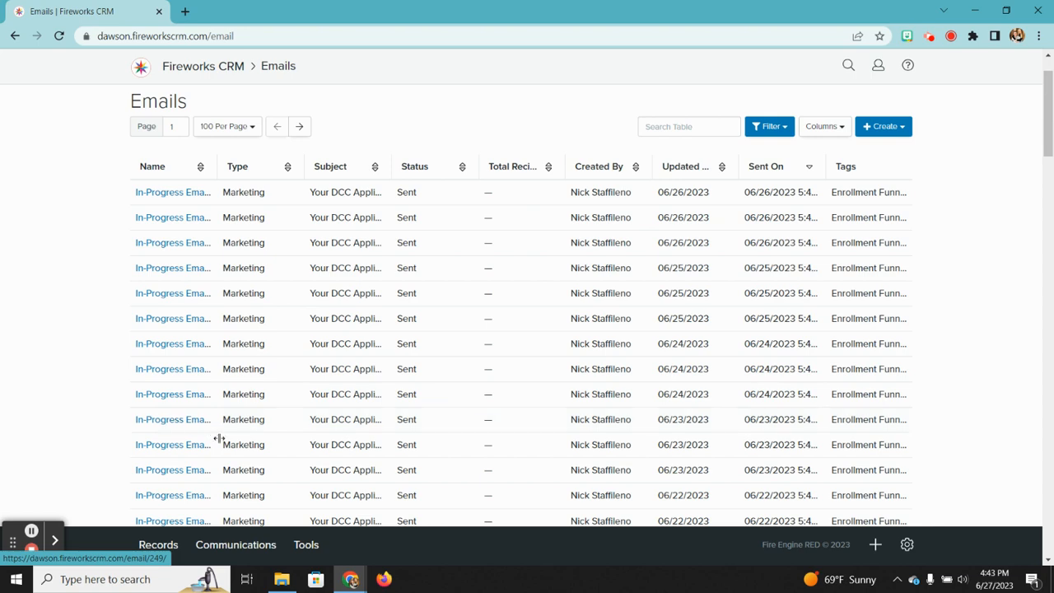
scroll(219, 437, down, 2)
scroll(218, 437, down, 2)
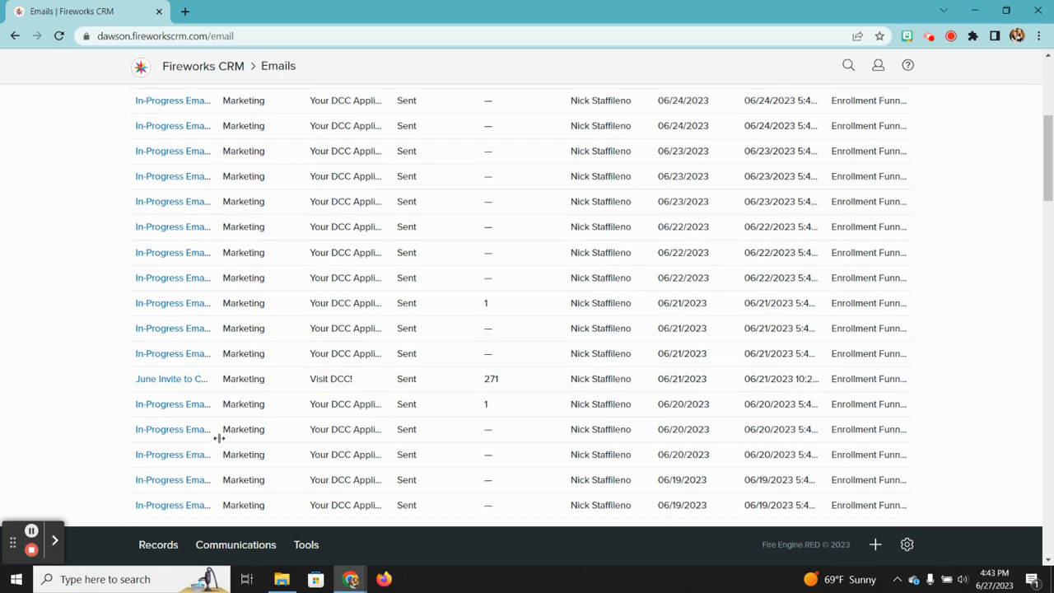
scroll(219, 437, up, 4)
scroll(219, 437, down, 3)
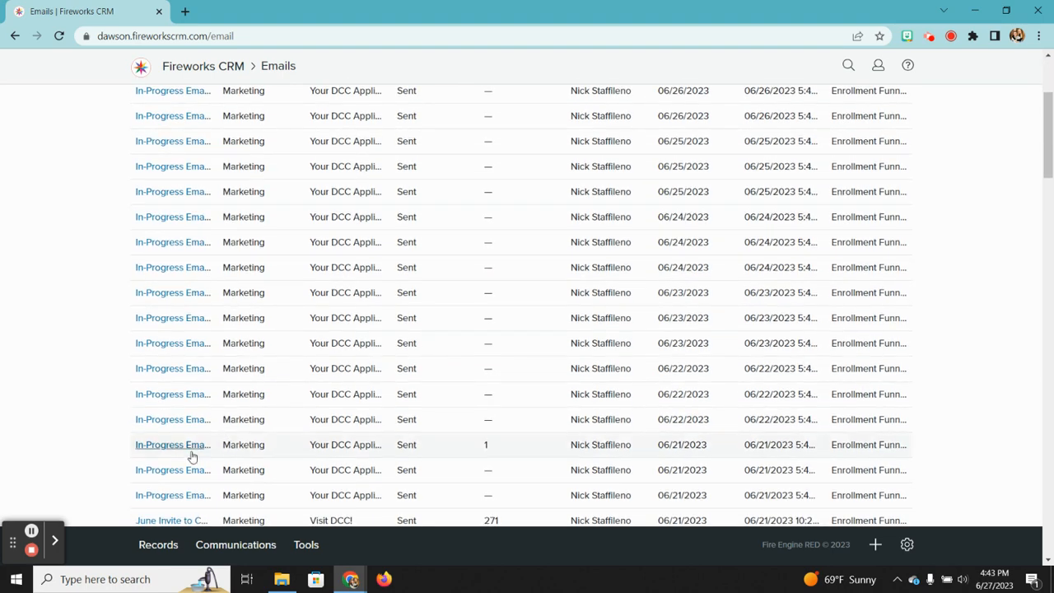
scroll(175, 445, down, 4)
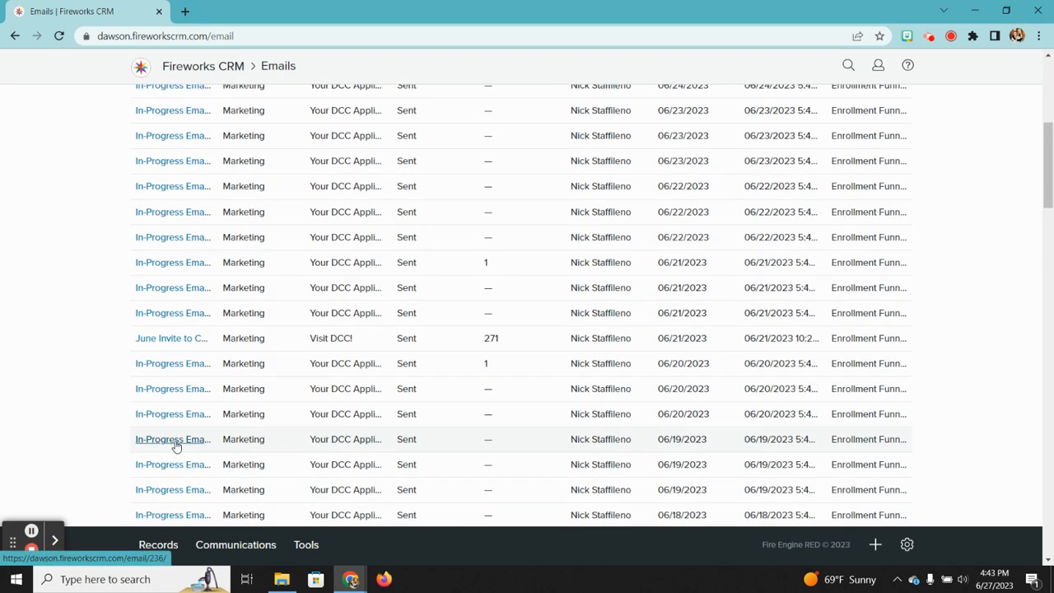
scroll(175, 445, down, 5)
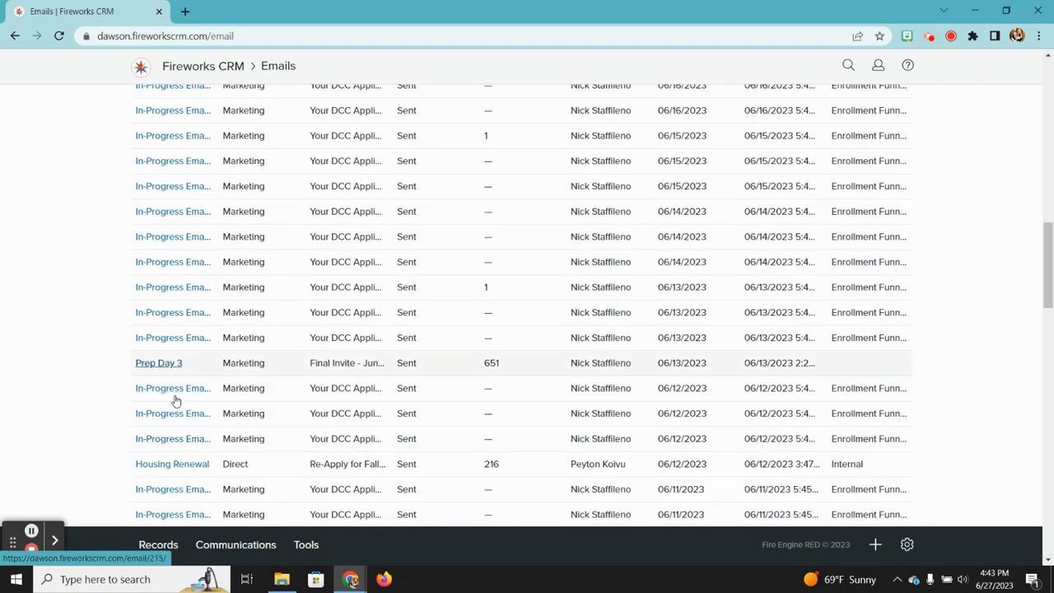
scroll(181, 468, down, 4)
scroll(183, 469, down, 4)
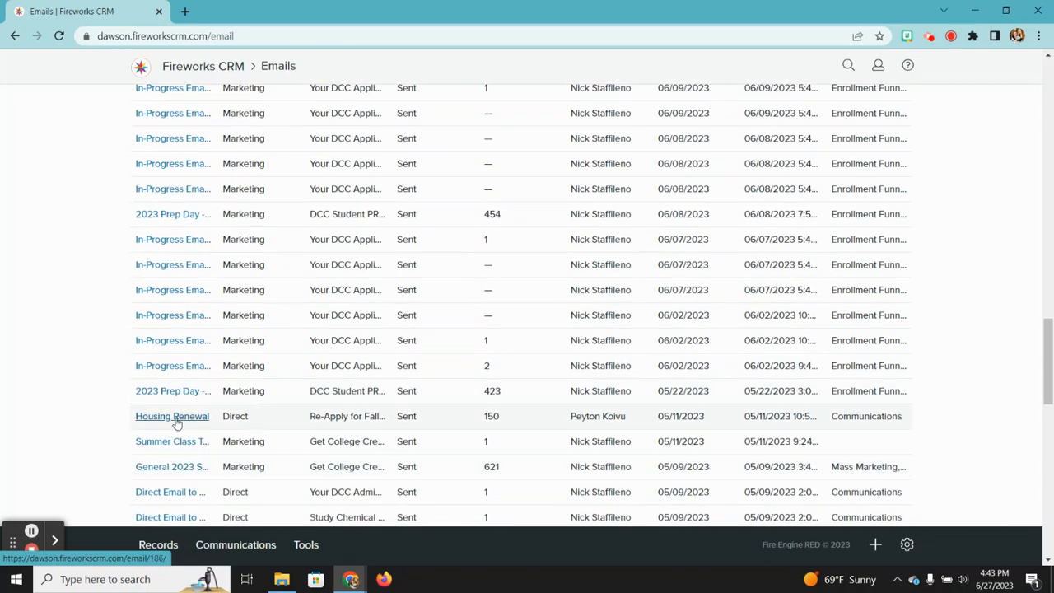
scroll(175, 423, down, 1)
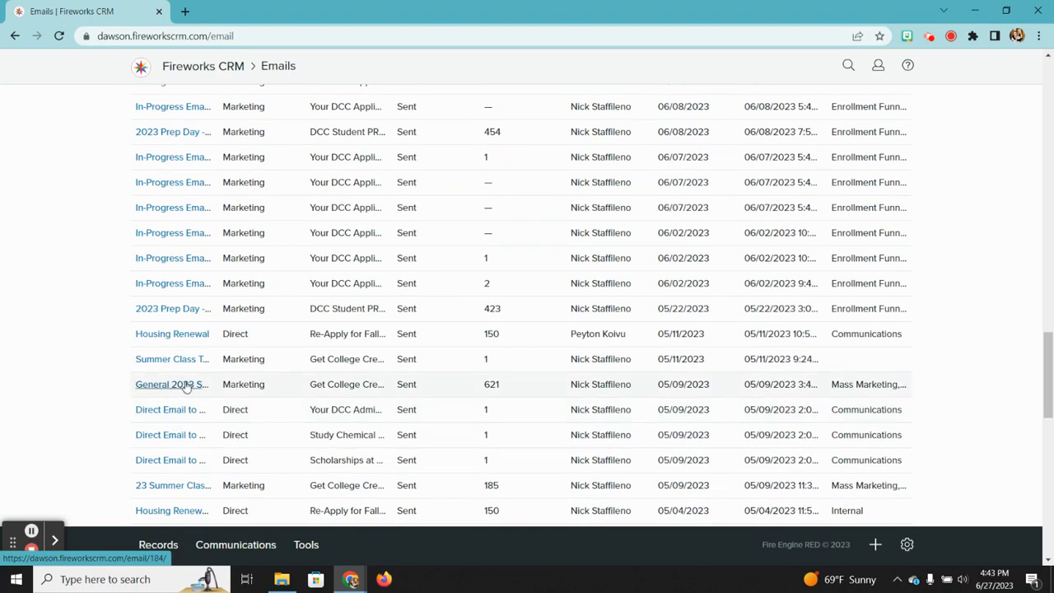
scroll(188, 385, down, 2)
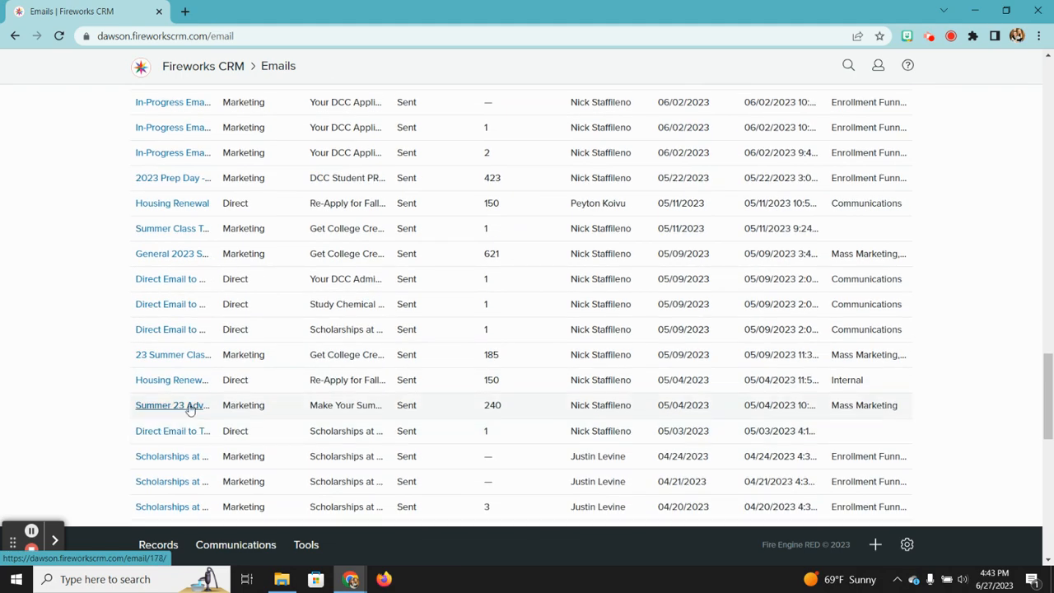
scroll(189, 408, down, 3)
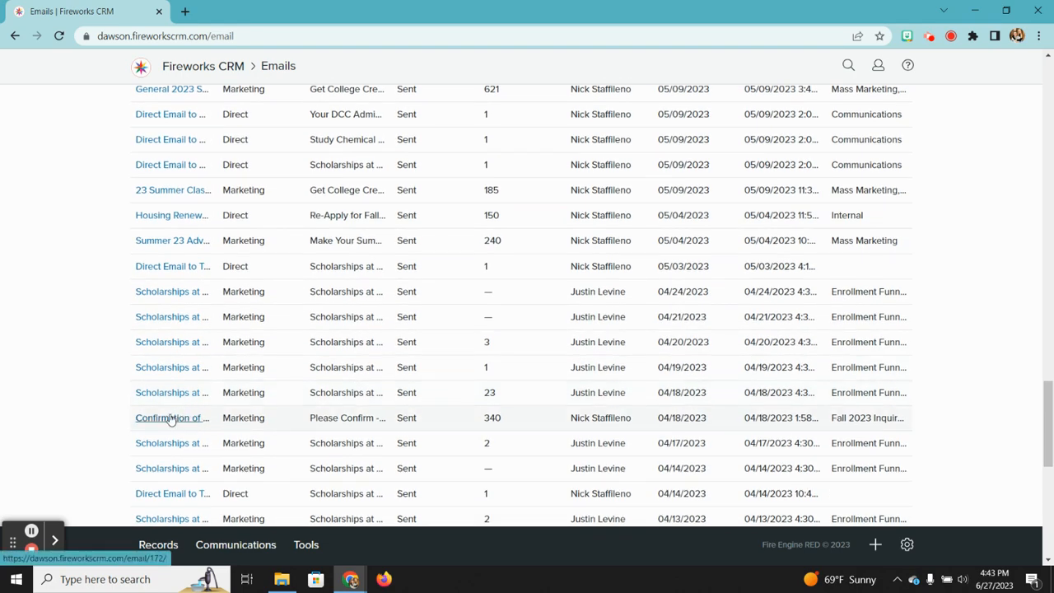
scroll(171, 419, down, 4)
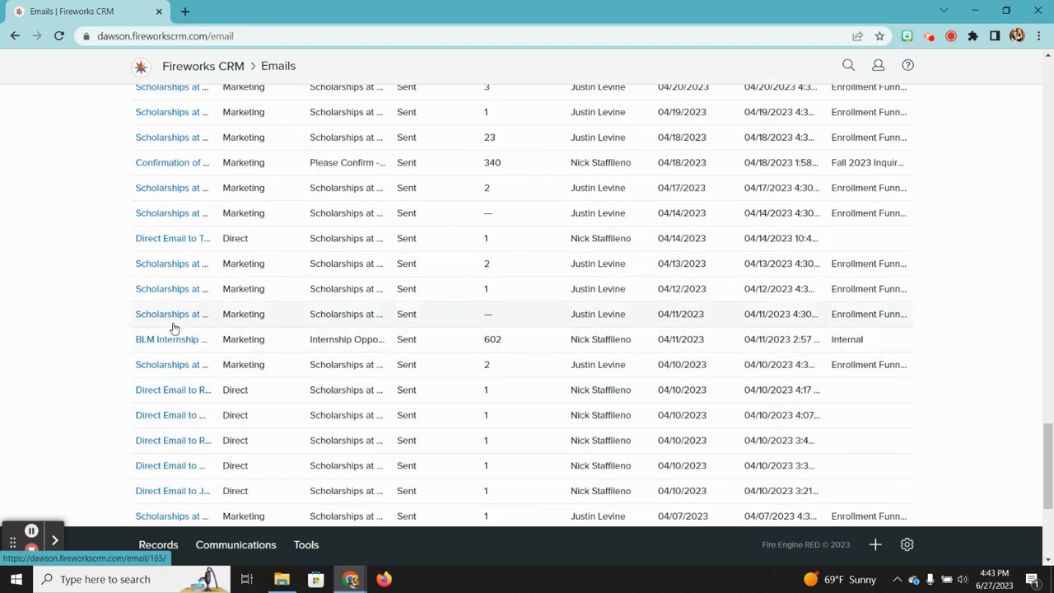
scroll(145, 349, down, 5)
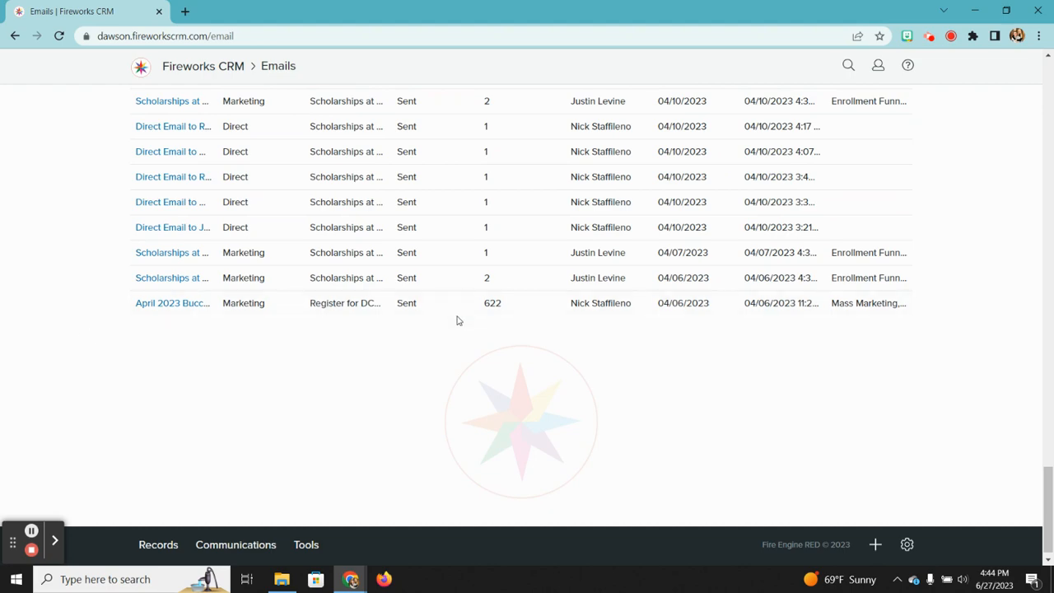
scroll(458, 321, up, 20)
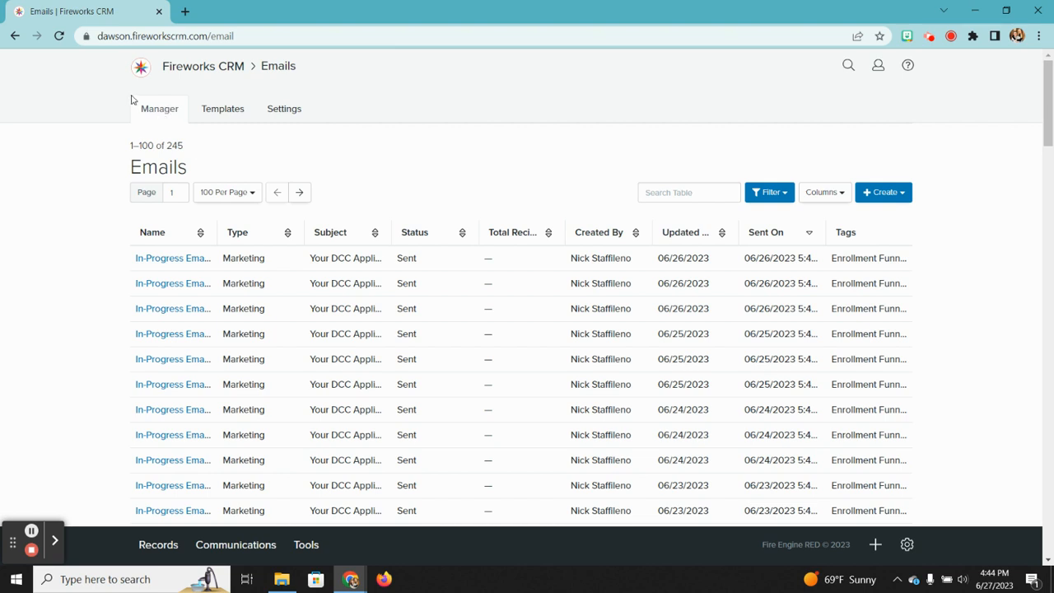
click(883, 193)
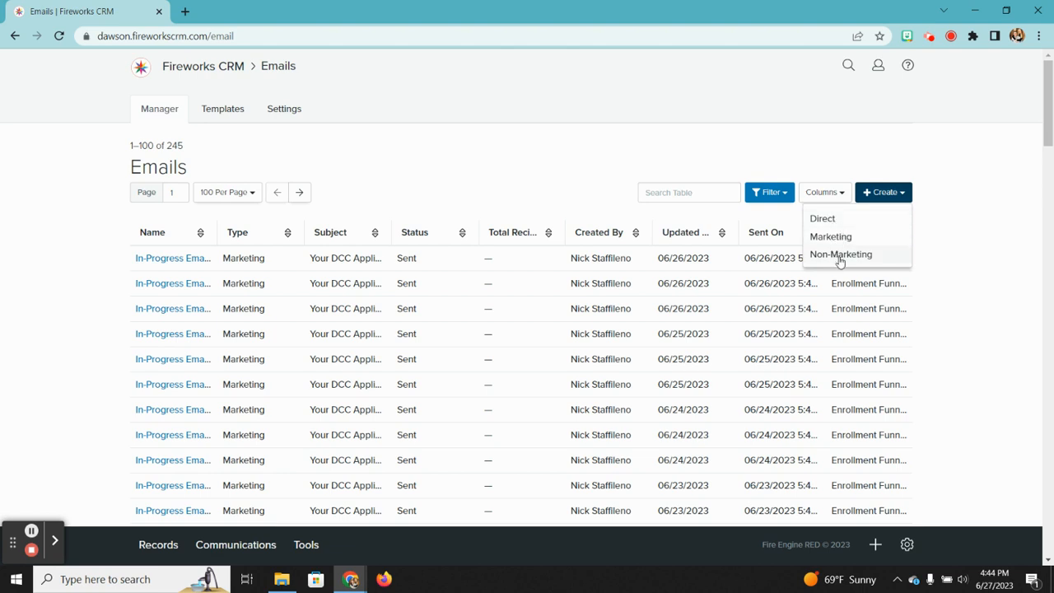
click(1003, 215)
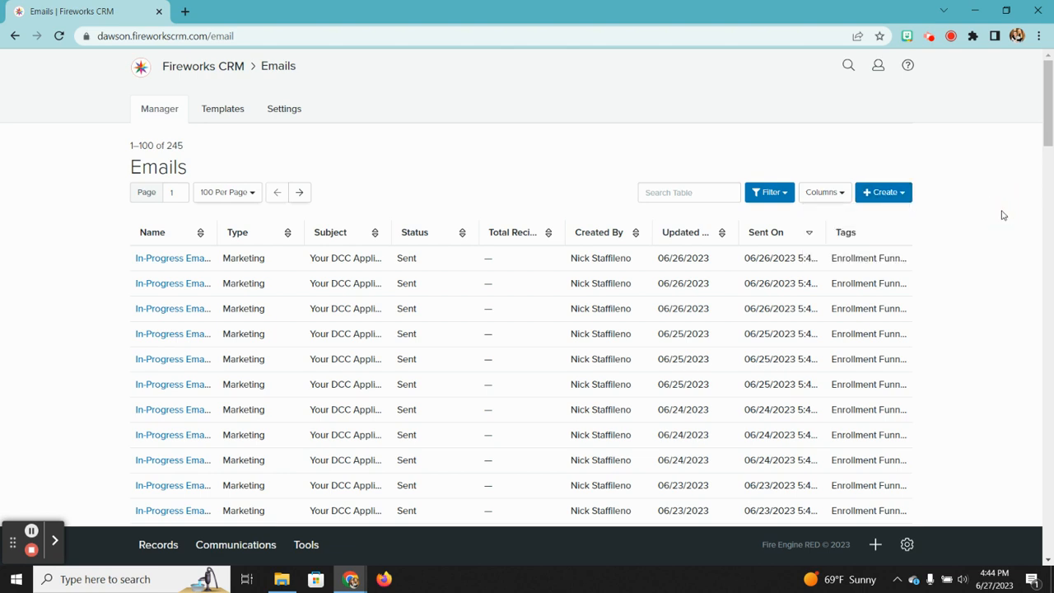
click(875, 192)
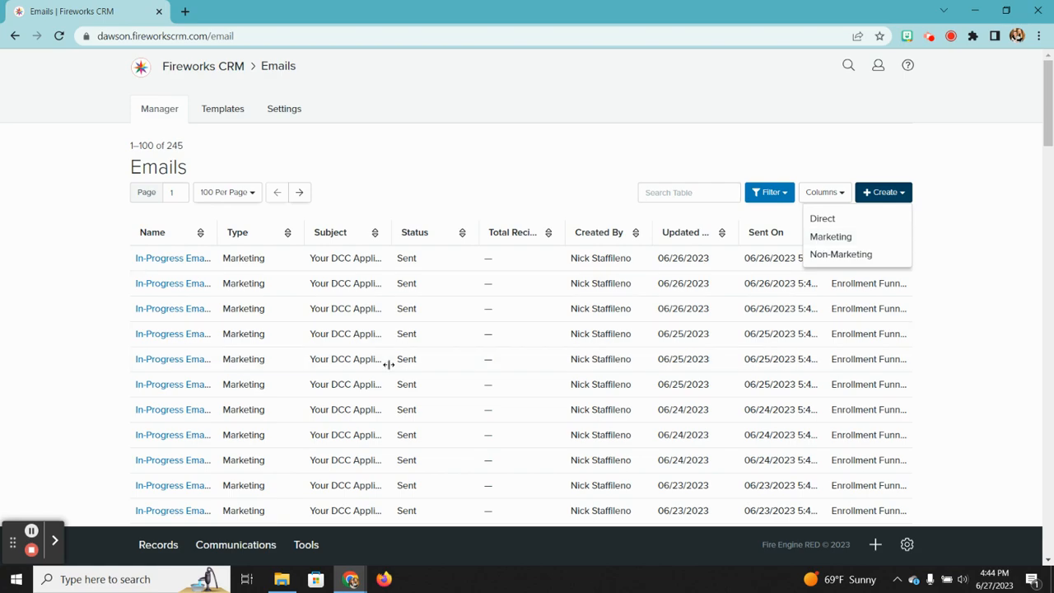
scroll(387, 364, down, 6)
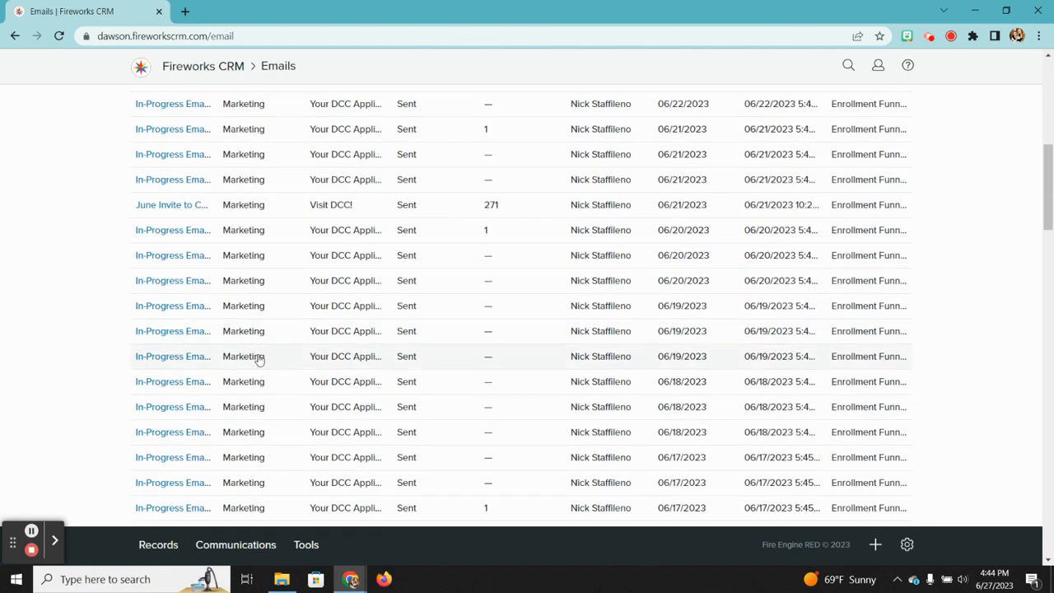
scroll(259, 377, down, 5)
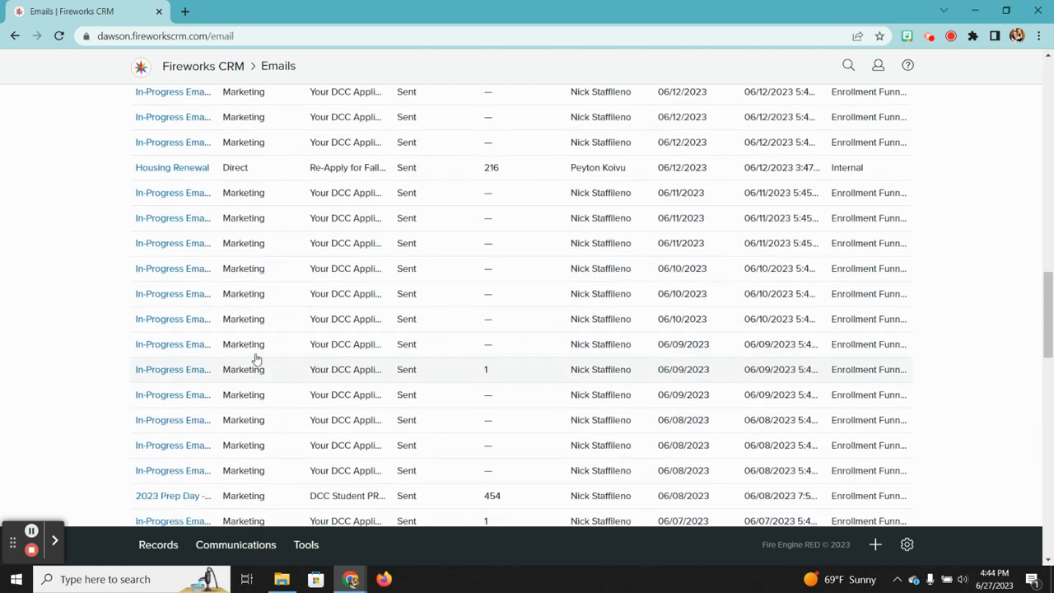
scroll(202, 172, up, 2)
scroll(202, 171, up, 10)
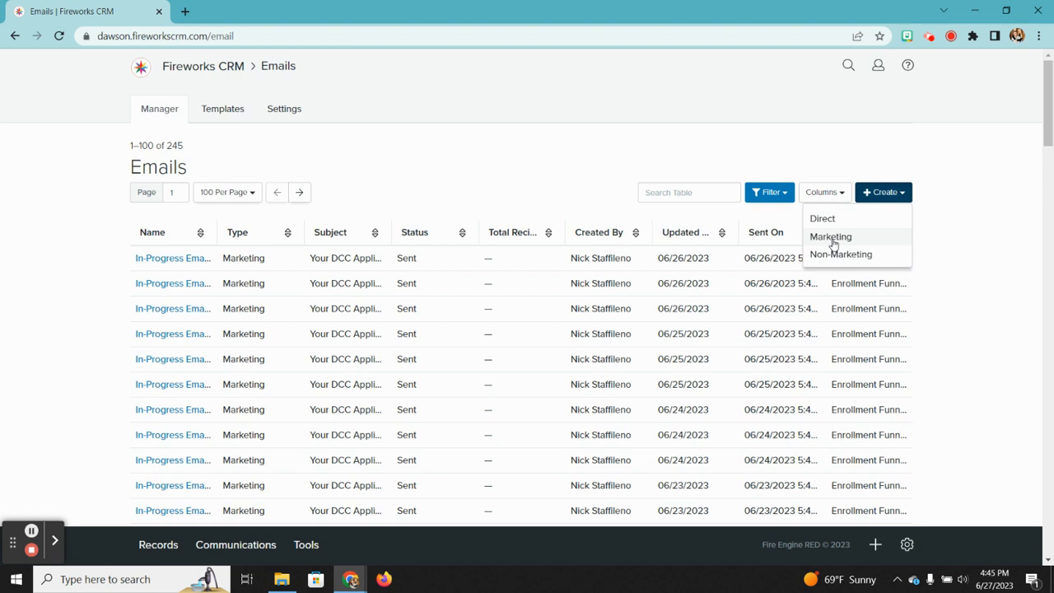
click(543, 126)
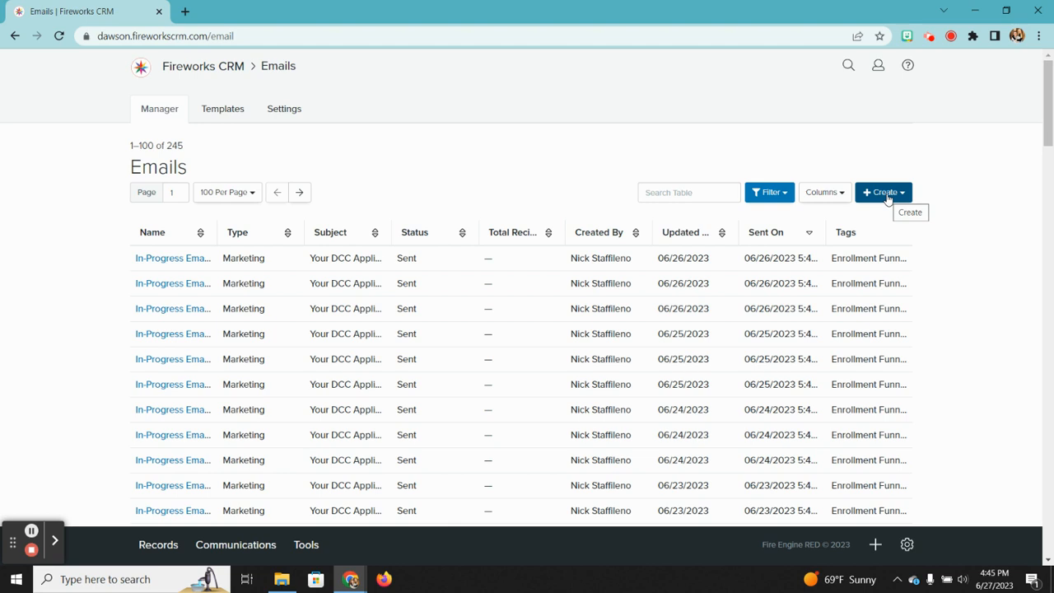
Step: Switch to the Email Templates list and scroll to the Scholarships - MT rows
click(226, 110)
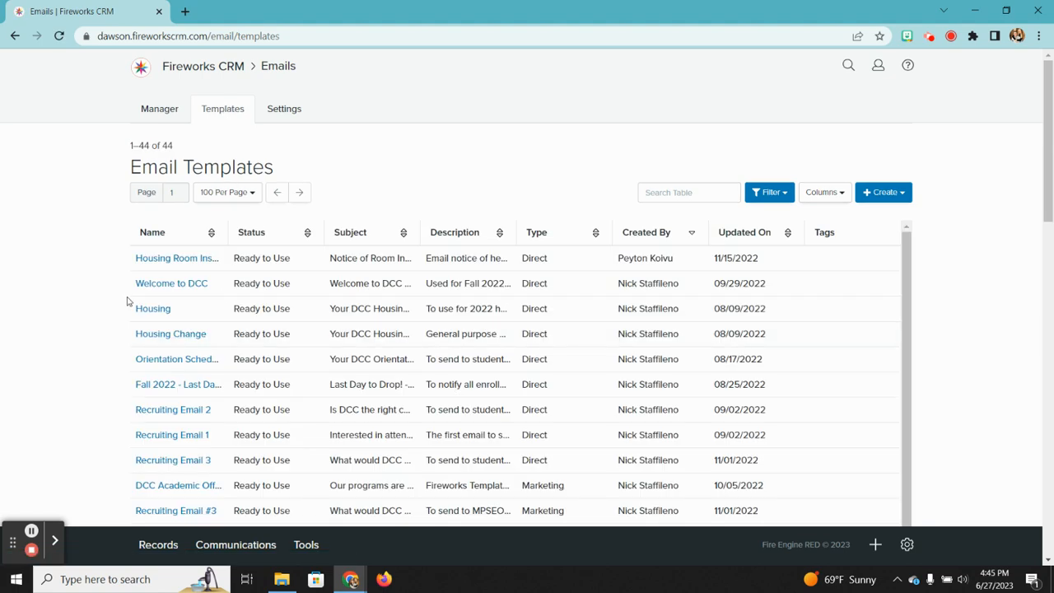
scroll(128, 302, down, 2)
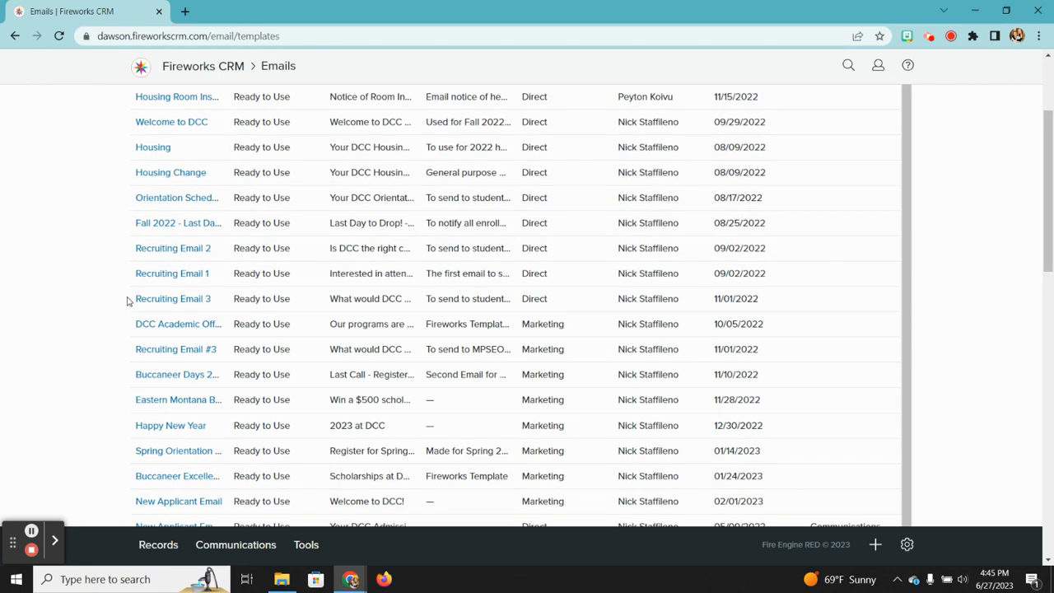
scroll(128, 301, down, 3)
scroll(127, 302, down, 2)
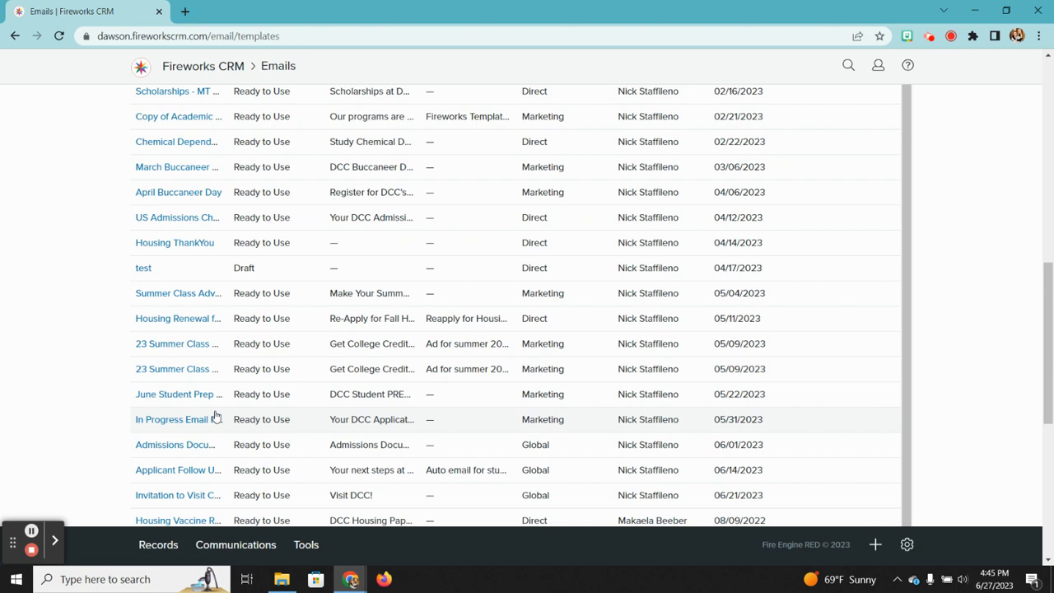
scroll(215, 417, up, 1)
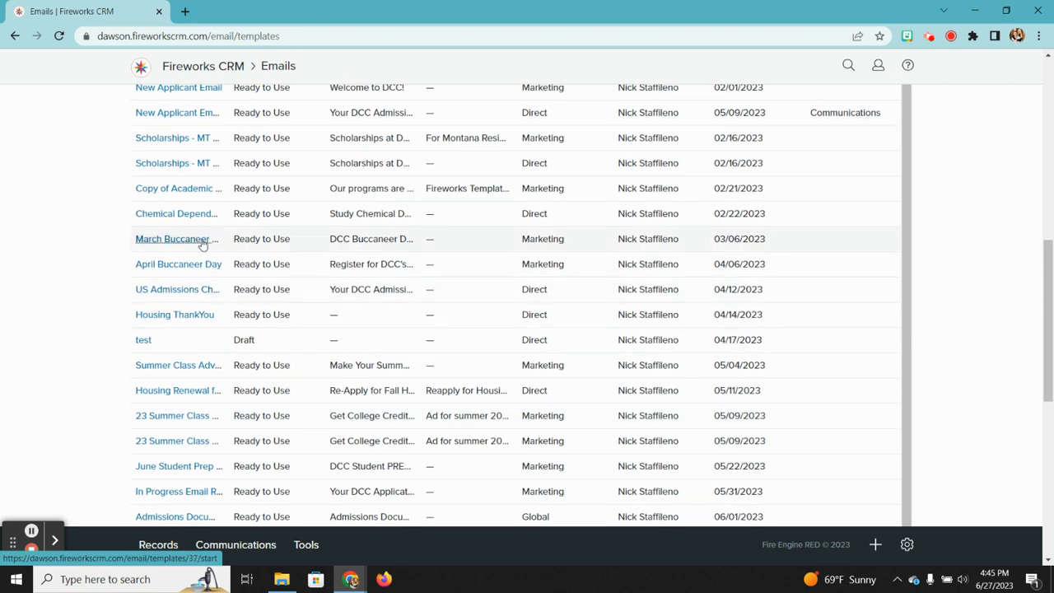
scroll(203, 245, up, 1)
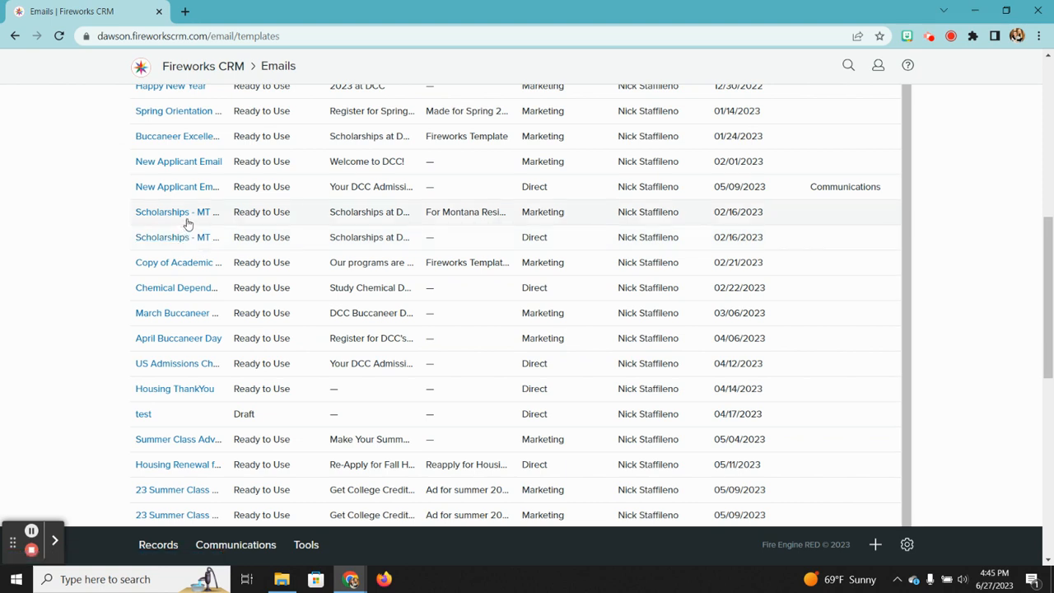
Step: Open the Scholarships - MT Resident, non-athlete template and go to its Headers & Attachments step
click(187, 214)
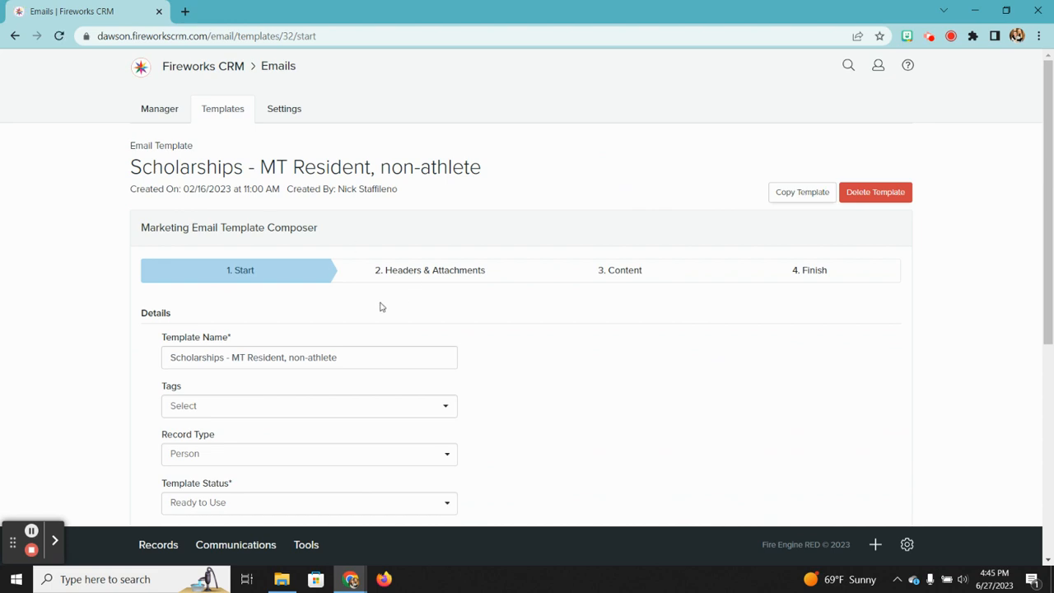
scroll(427, 326, down, 2)
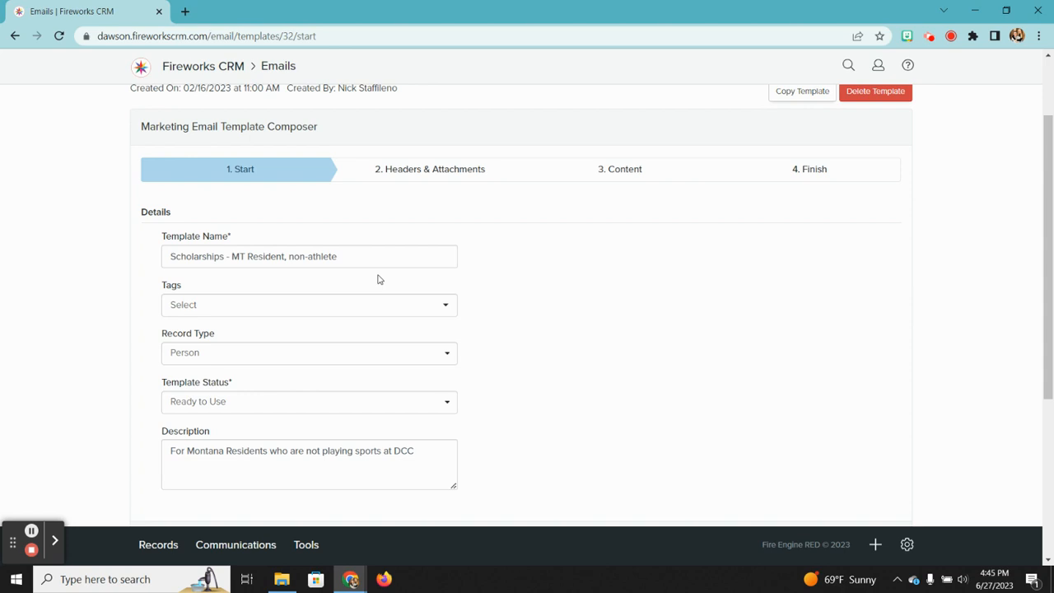
scroll(583, 322, down, 3)
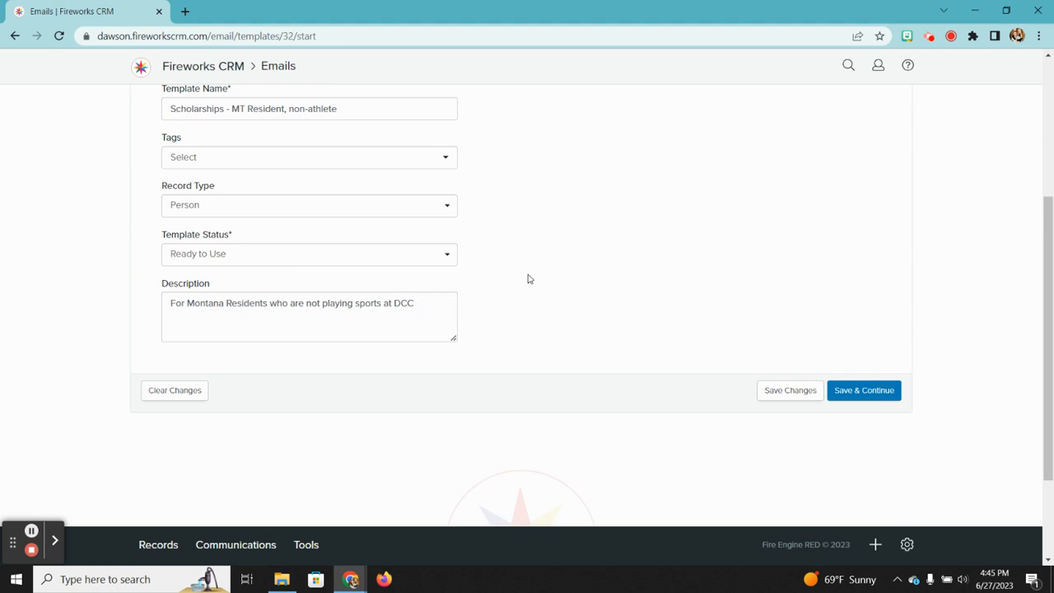
scroll(528, 279, up, 3)
click(449, 268)
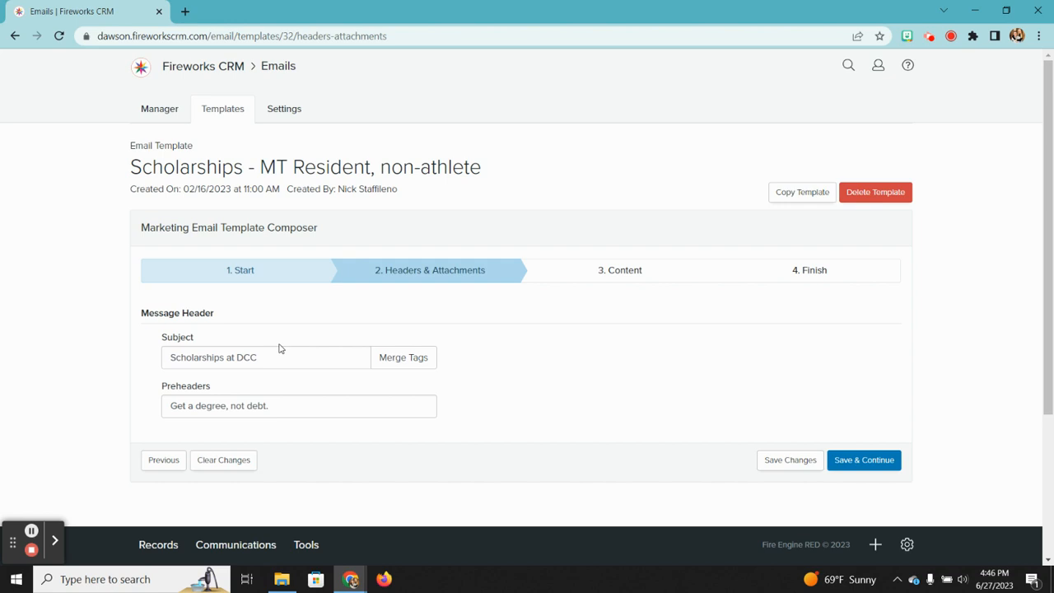
Step: Open the Content step and scroll through the campus photo and three scholarship sections
click(609, 281)
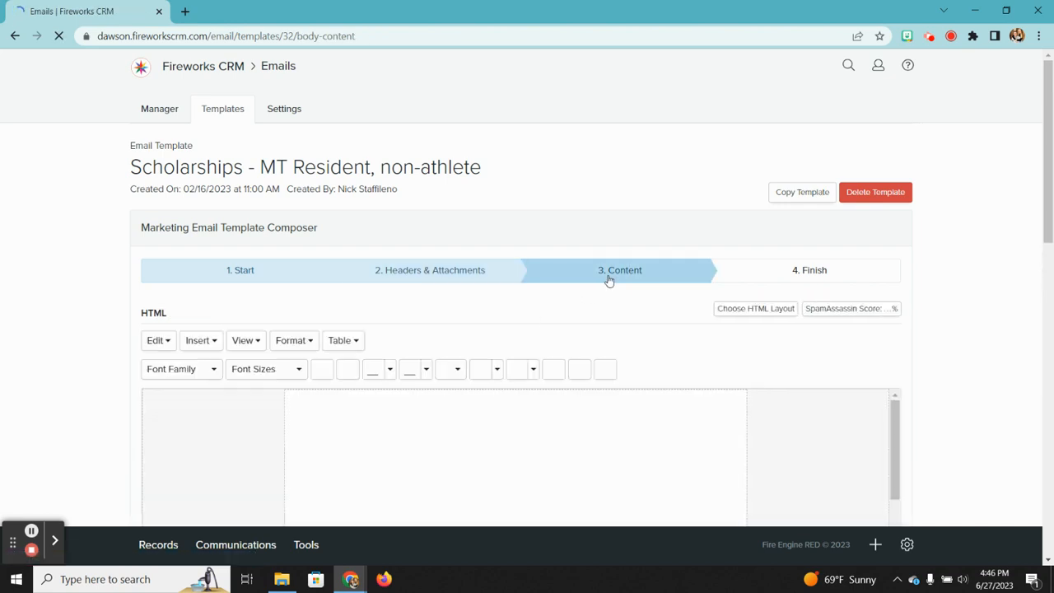
scroll(527, 317, down, 3)
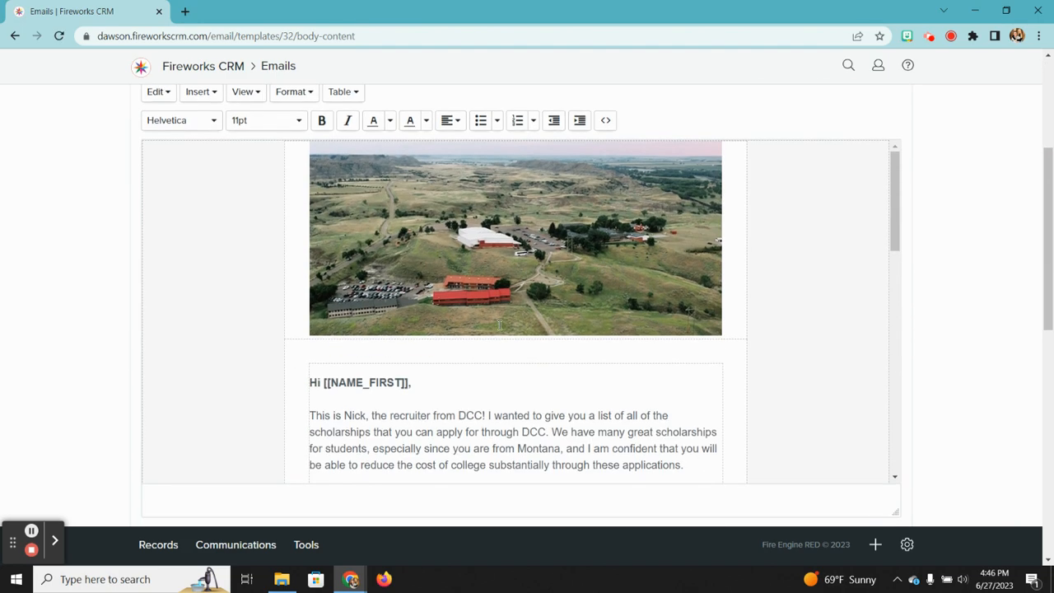
scroll(499, 325, down, 5)
scroll(499, 325, down, 4)
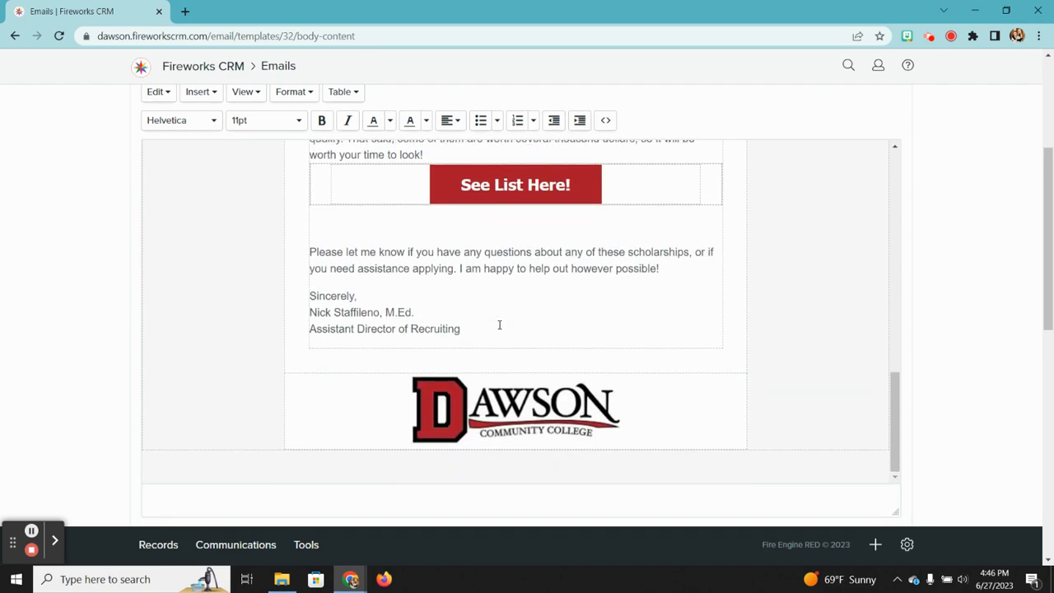
scroll(499, 325, up, 1)
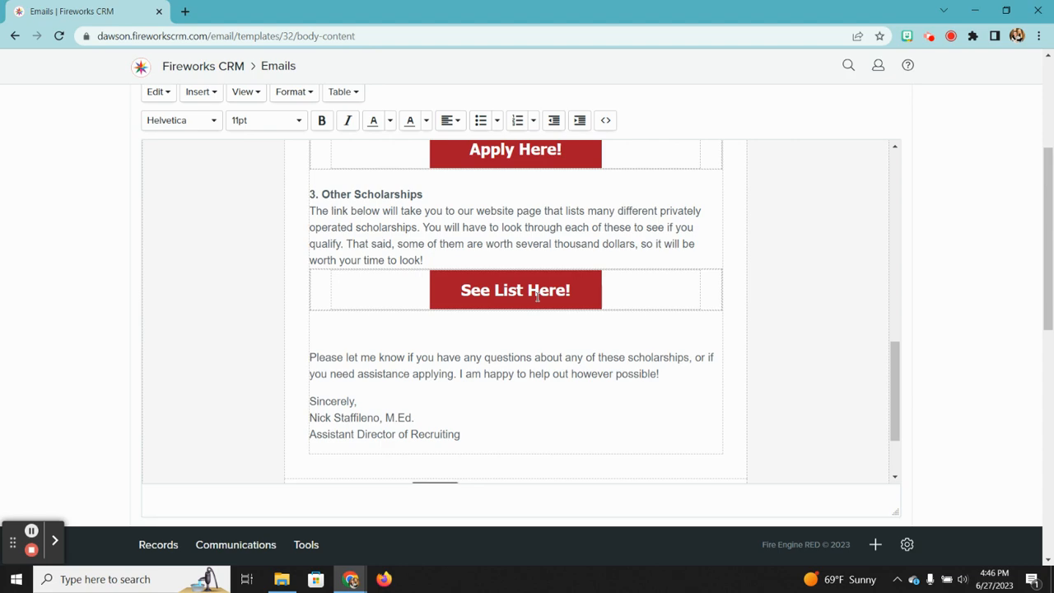
scroll(537, 294, up, 6)
scroll(536, 296, up, 1)
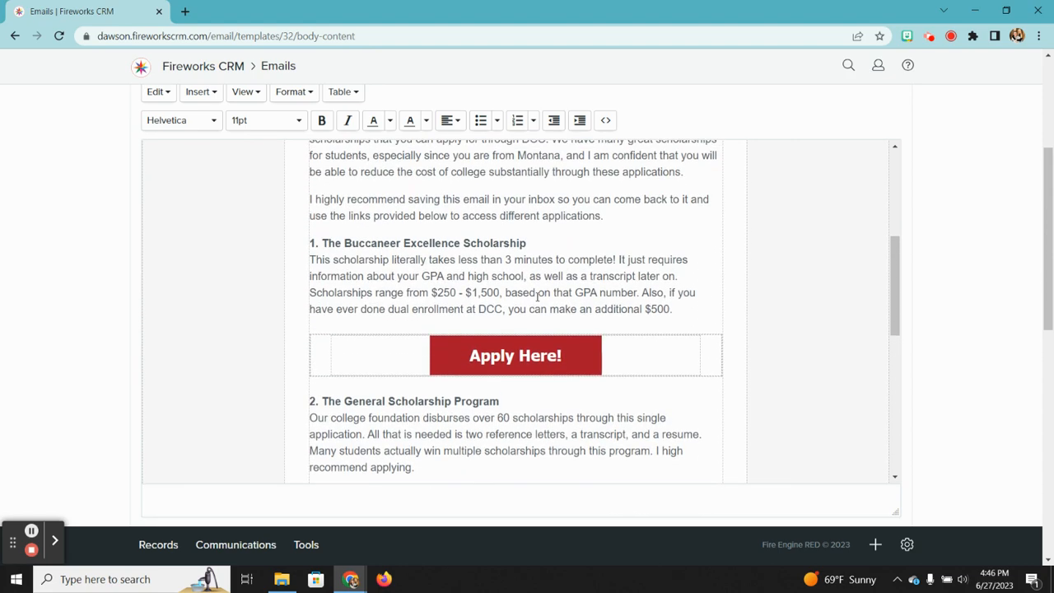
scroll(537, 297, down, 6)
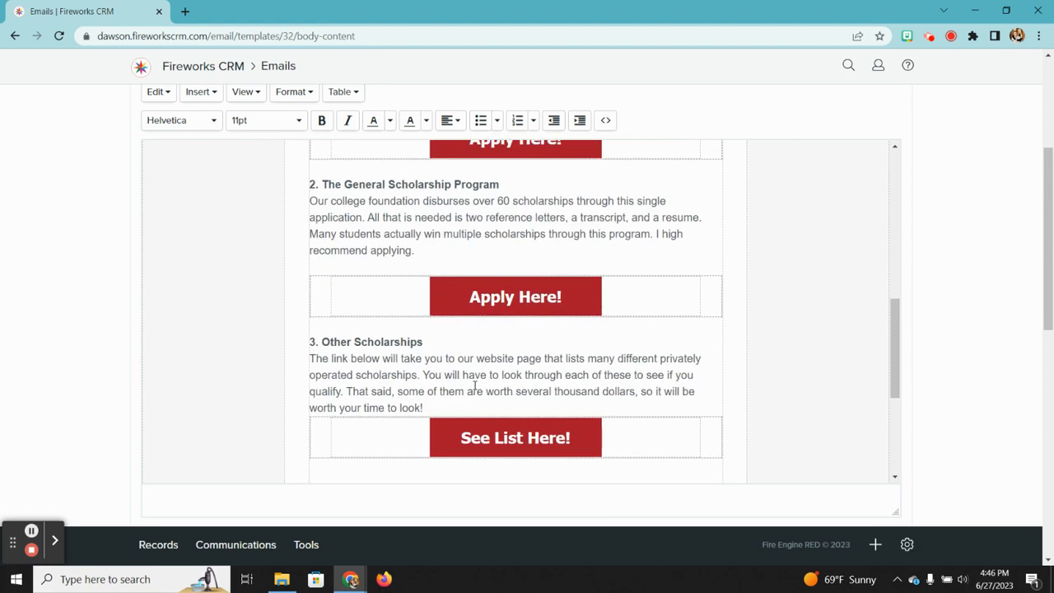
scroll(443, 398, down, 3)
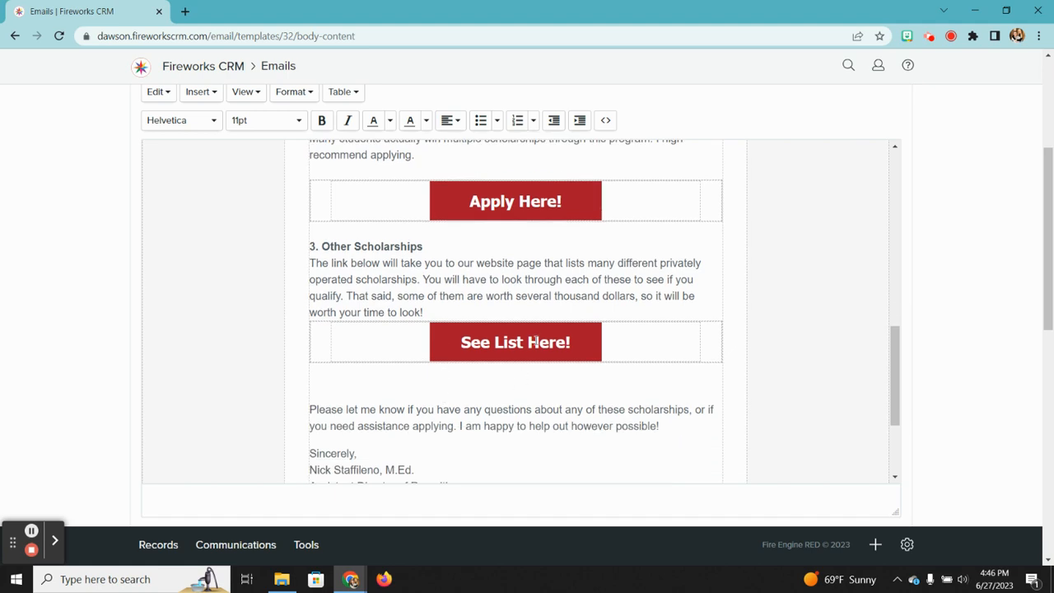
scroll(535, 340, up, 4)
scroll(508, 273, up, 10)
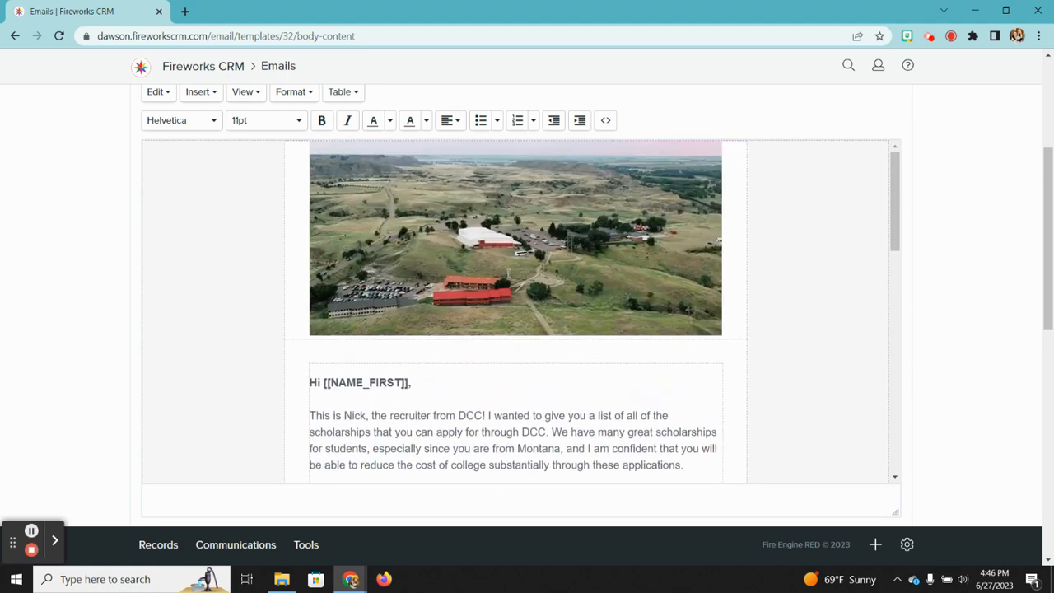
scroll(548, 352, up, 3)
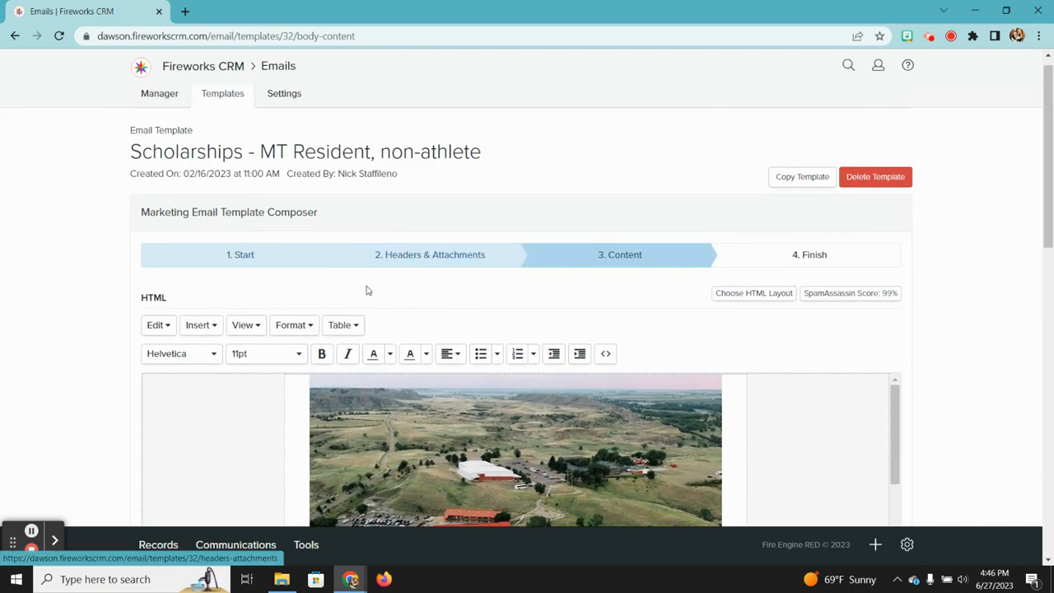
scroll(536, 311, down, 1)
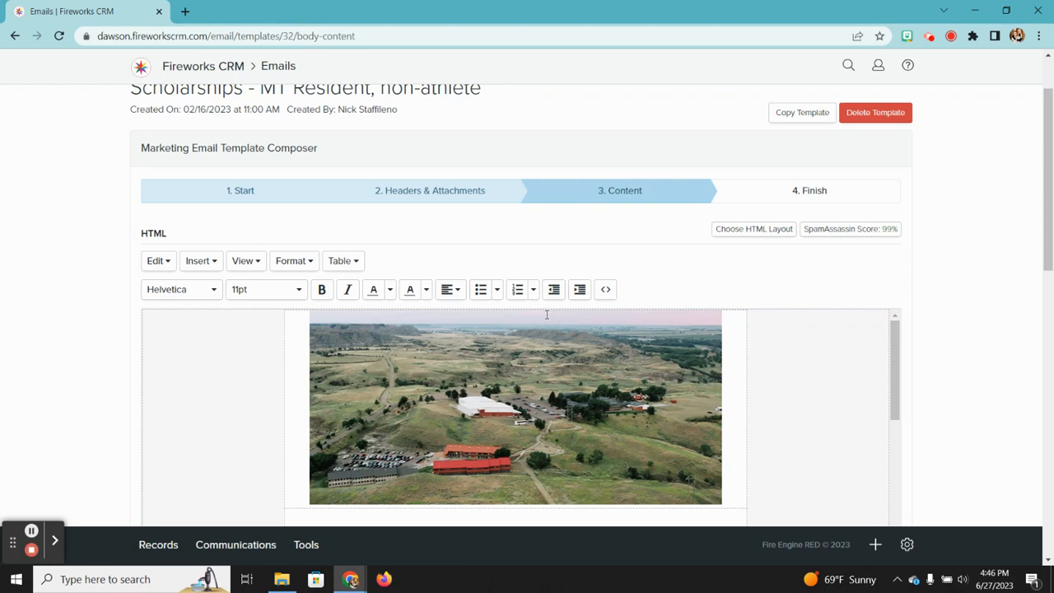
click(740, 235)
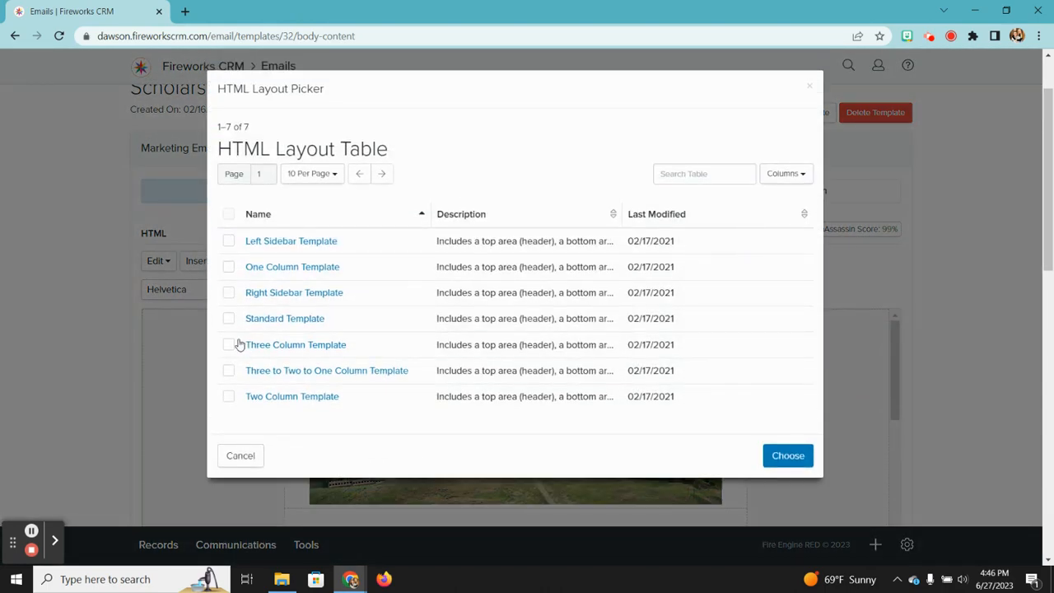
click(228, 267)
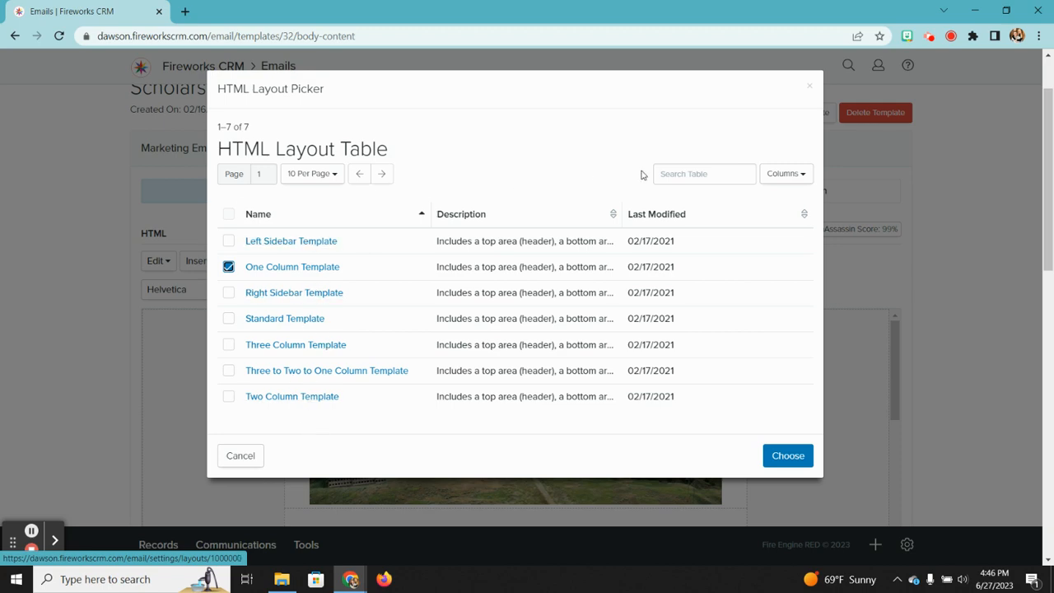
click(809, 85)
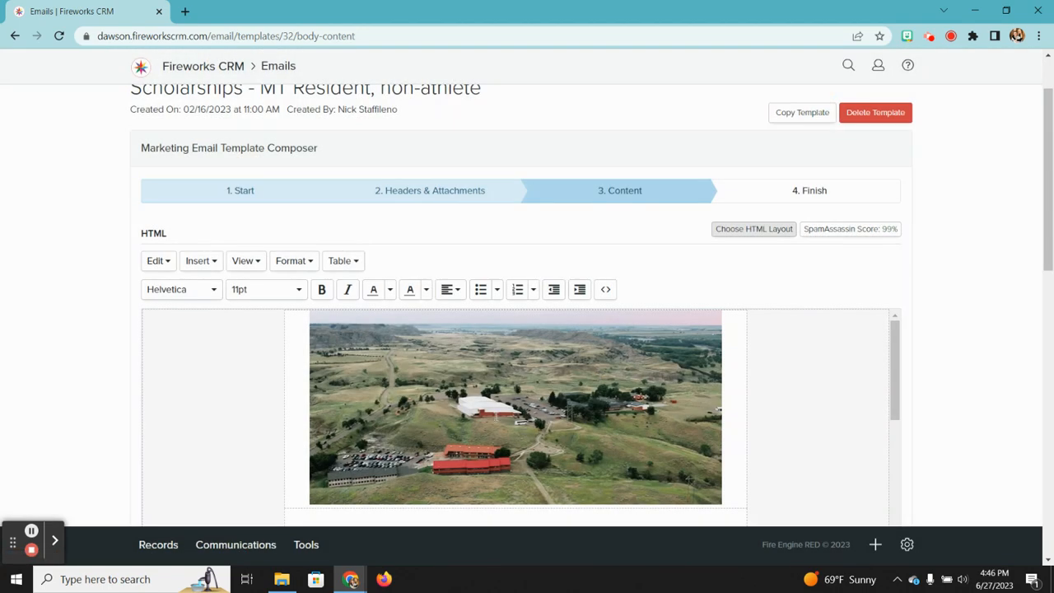
scroll(484, 411, down, 3)
scroll(502, 434, down, 8)
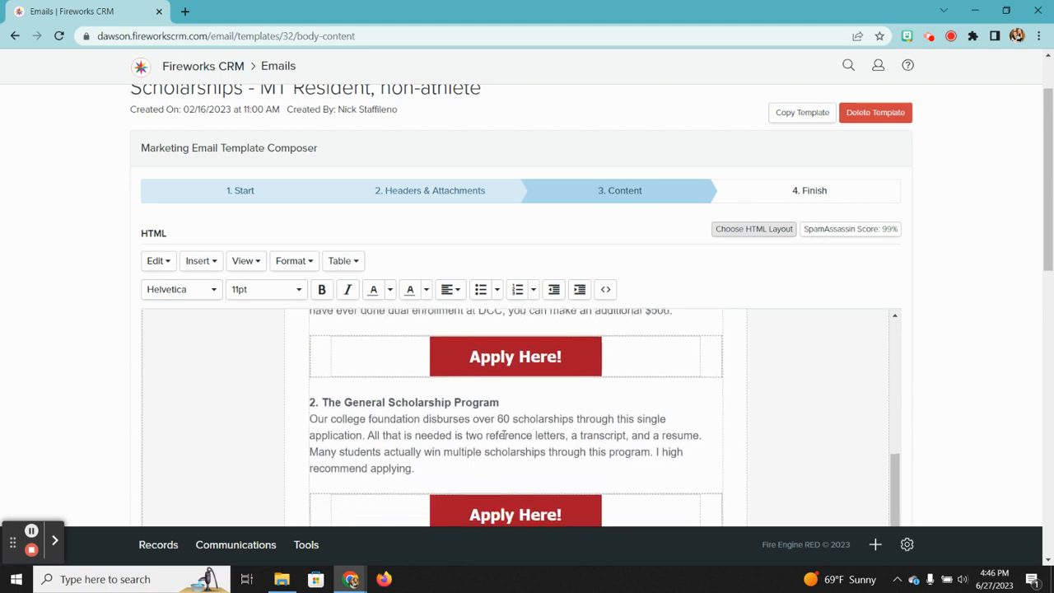
scroll(502, 433, down, 5)
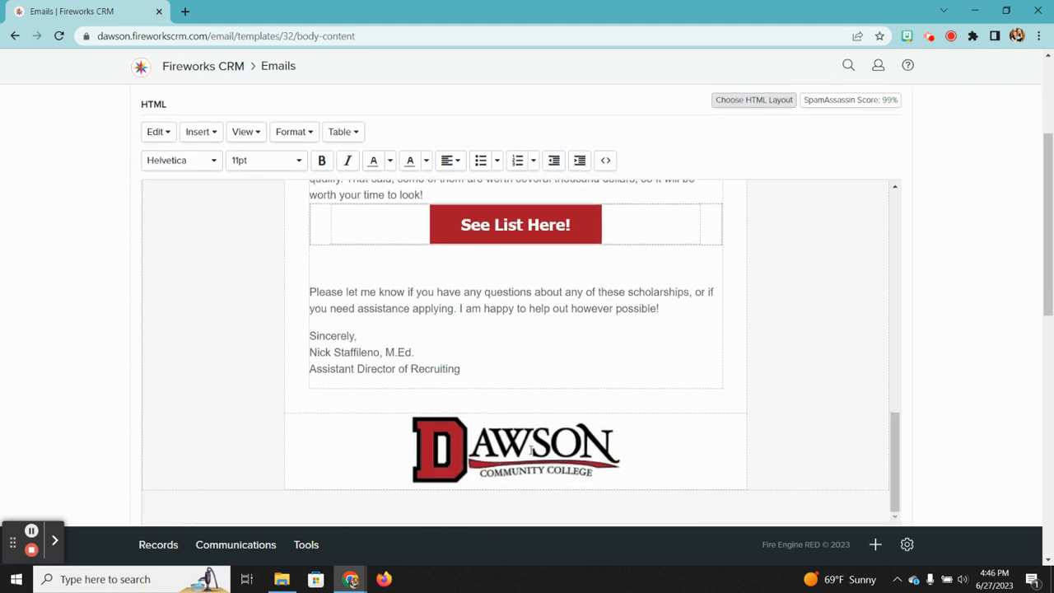
scroll(507, 448, up, 15)
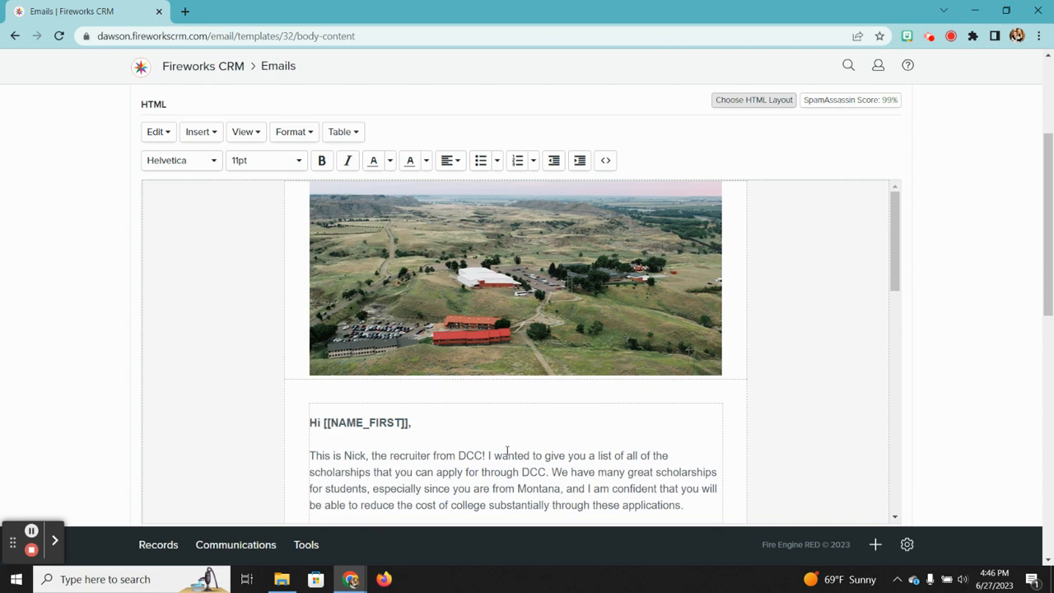
scroll(600, 342, up, 3)
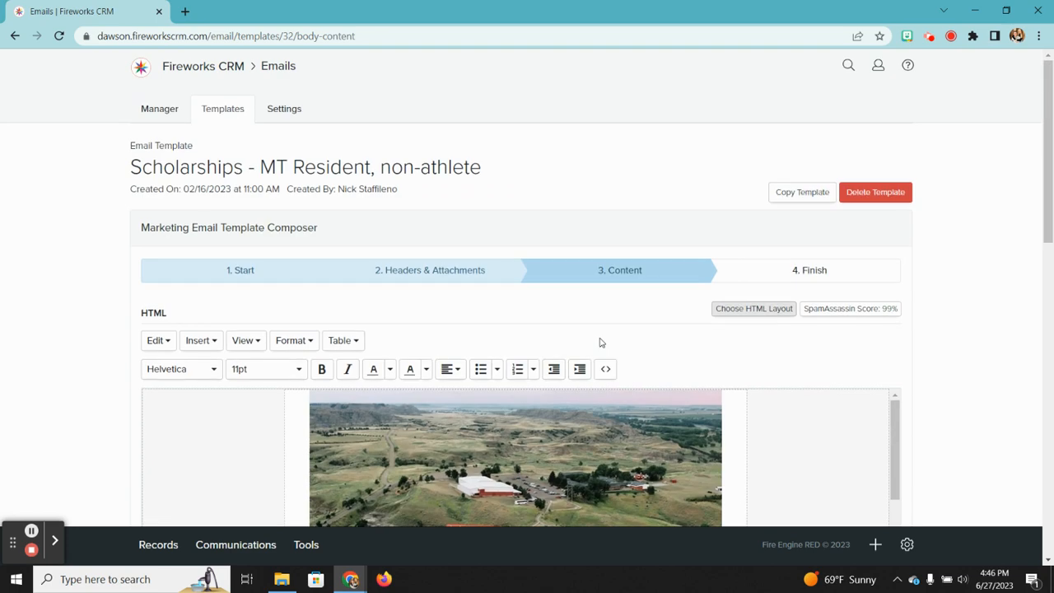
scroll(600, 342, down, 3)
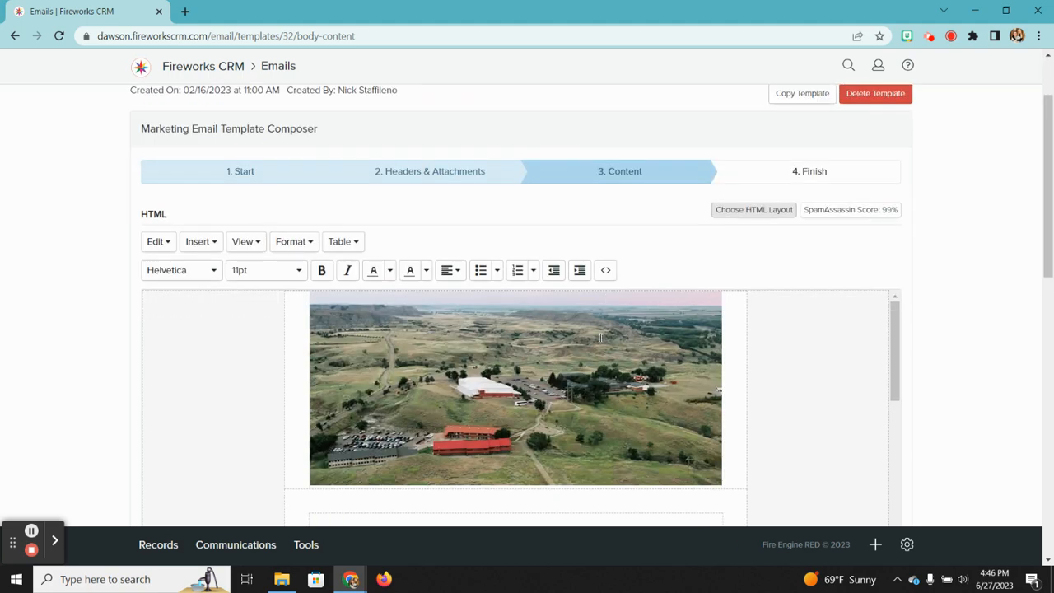
click(750, 211)
scroll(550, 416, down, 3)
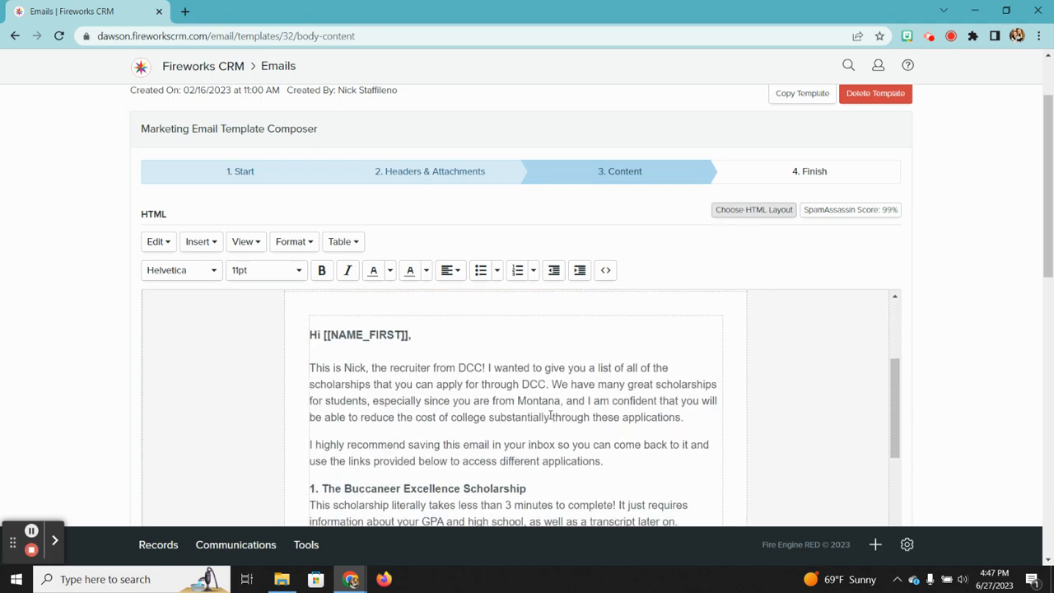
scroll(490, 428, down, 10)
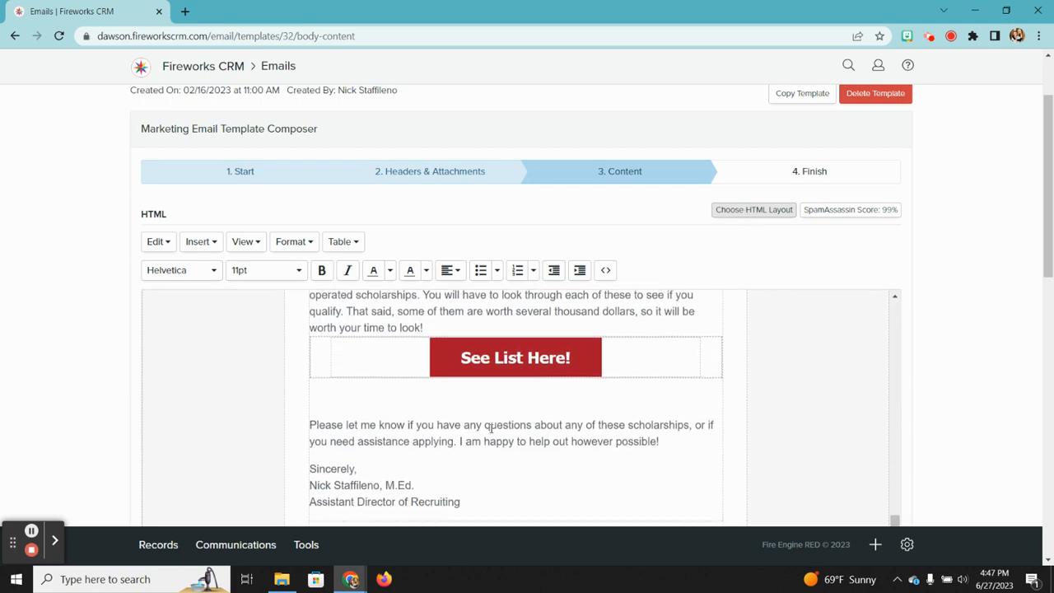
scroll(500, 401, down, 3)
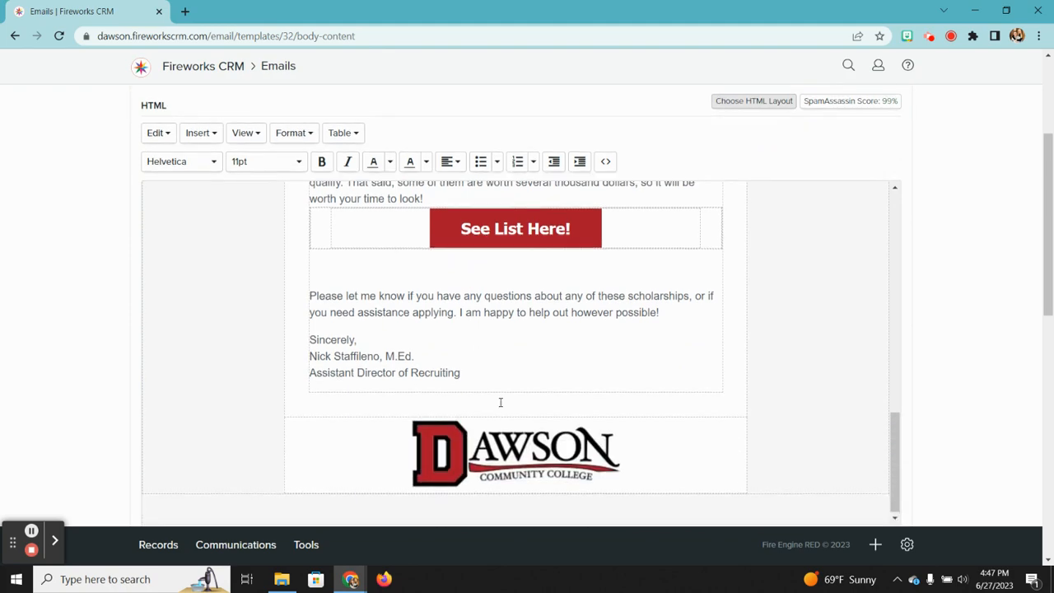
scroll(500, 401, down, 1)
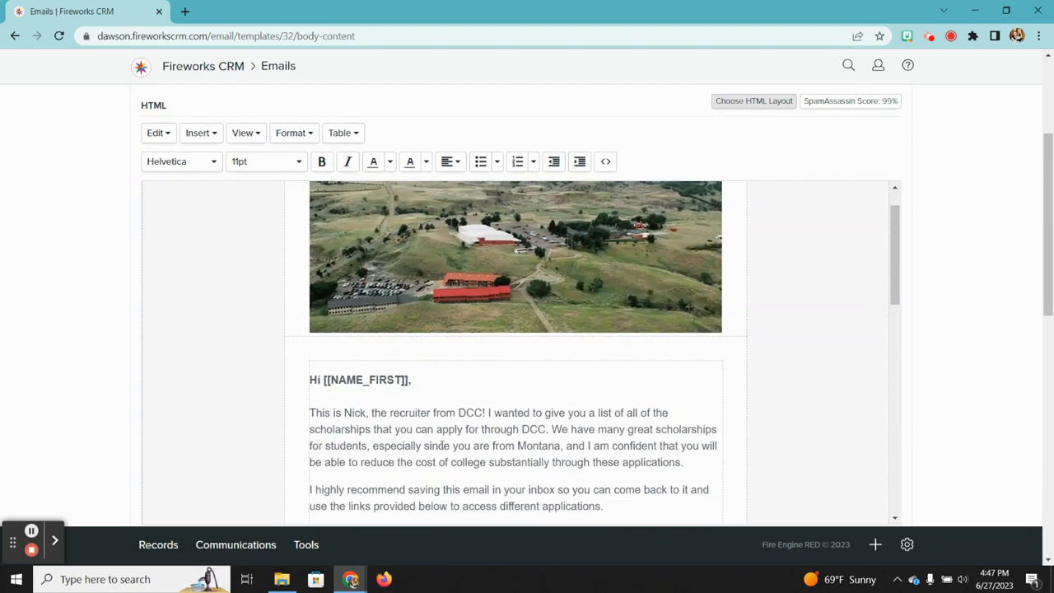
click(422, 387)
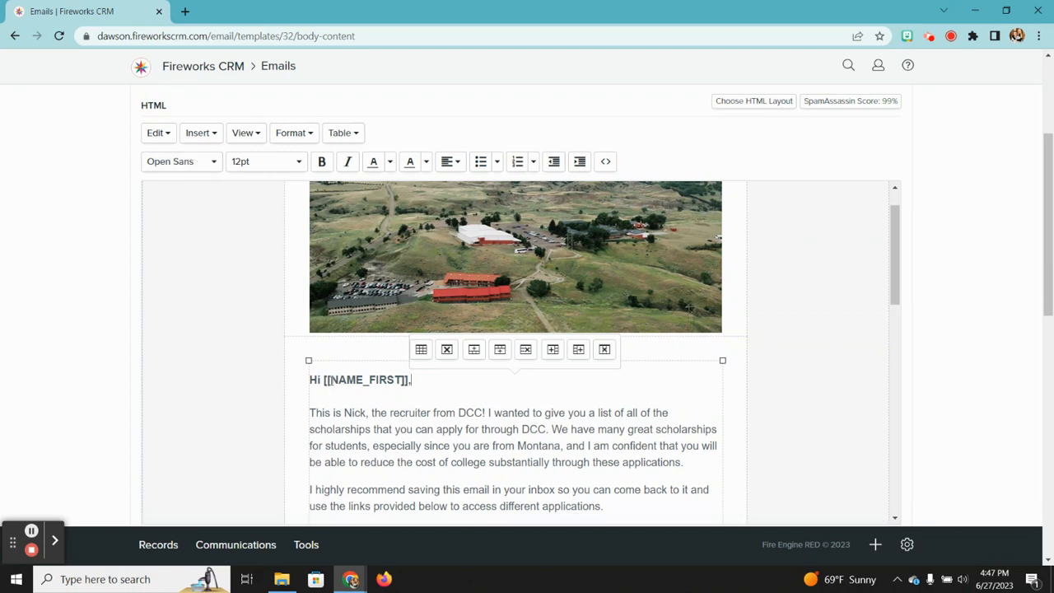
drag(322, 379, 406, 386)
click(407, 386)
scroll(379, 442, down, 1)
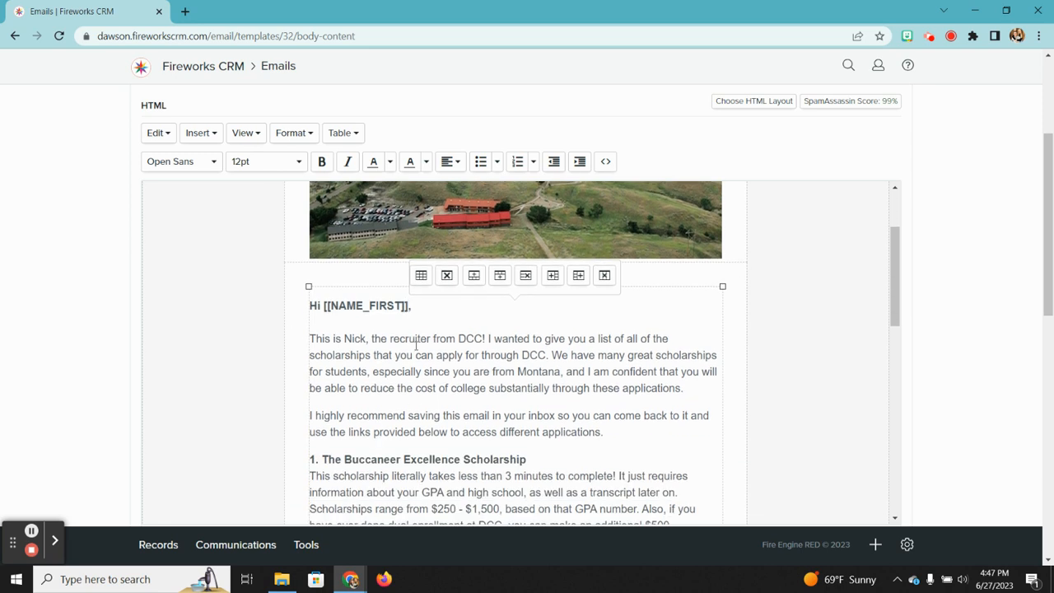
scroll(416, 345, down, 1)
scroll(557, 374, down, 1)
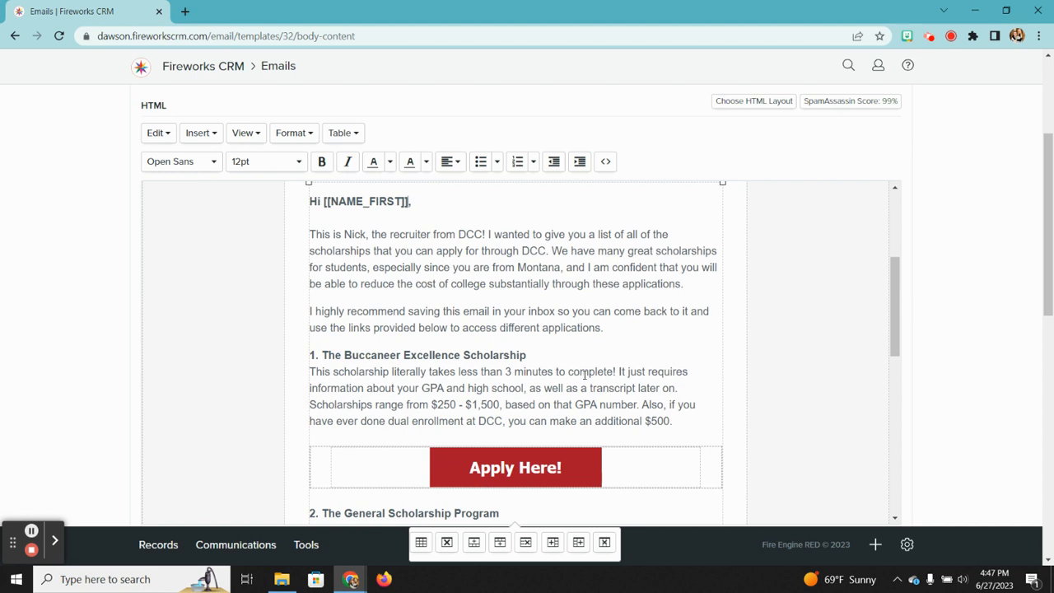
scroll(642, 412, down, 1)
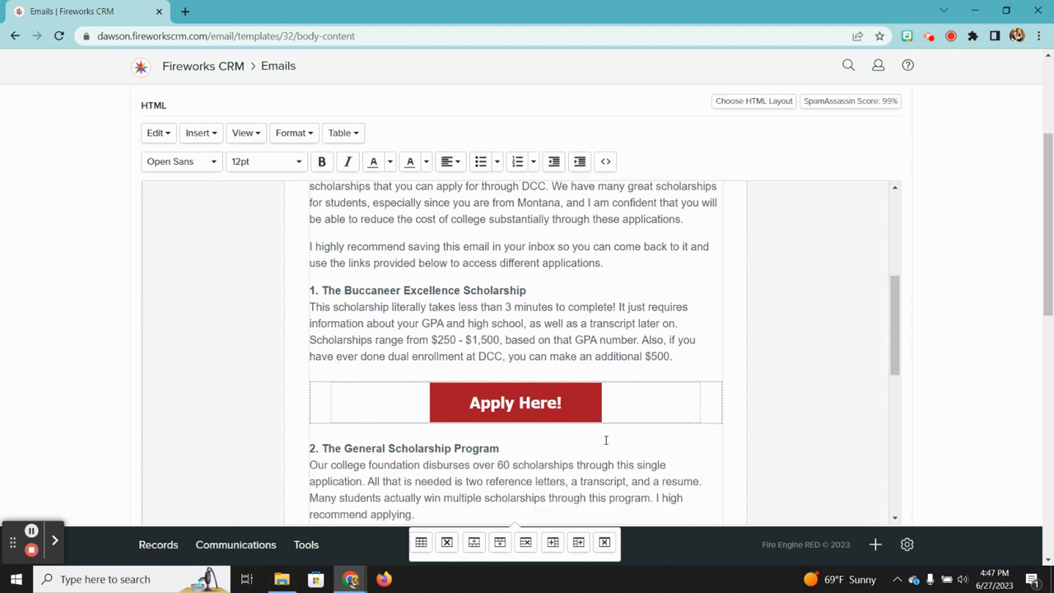
drag(680, 361, 508, 358)
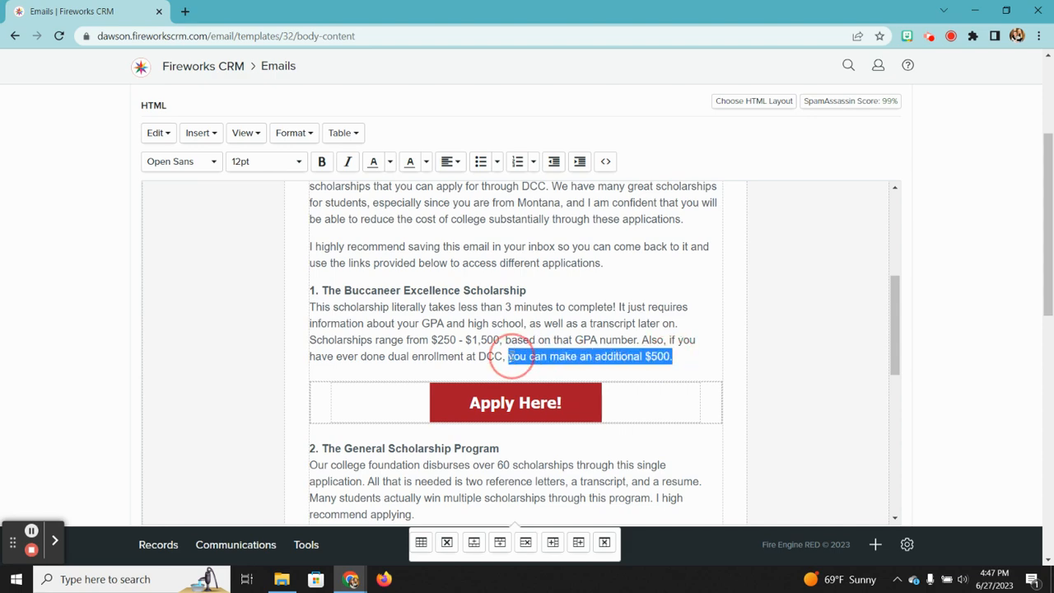
click(200, 133)
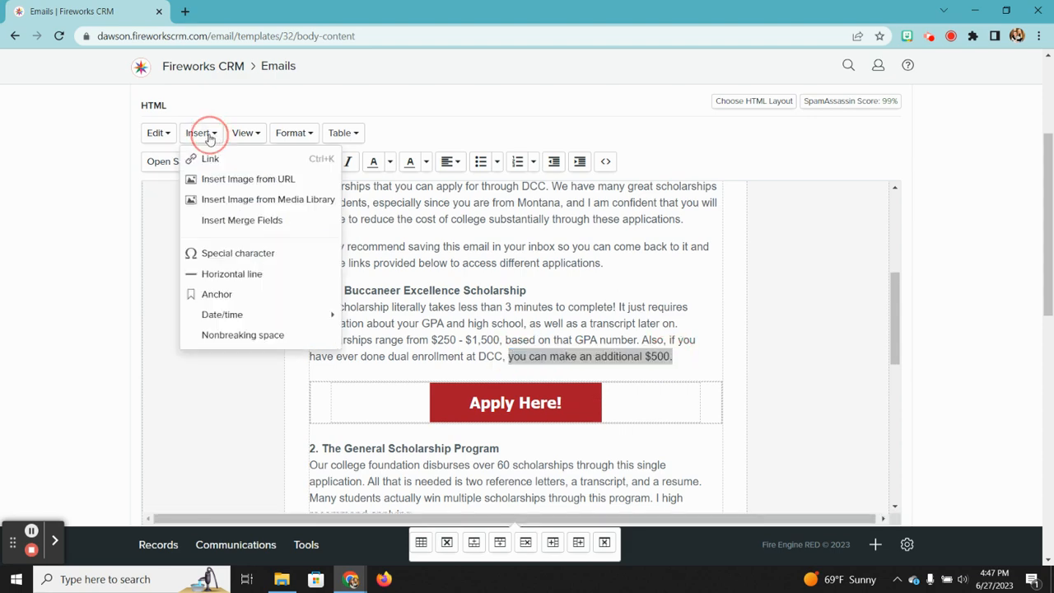
click(208, 159)
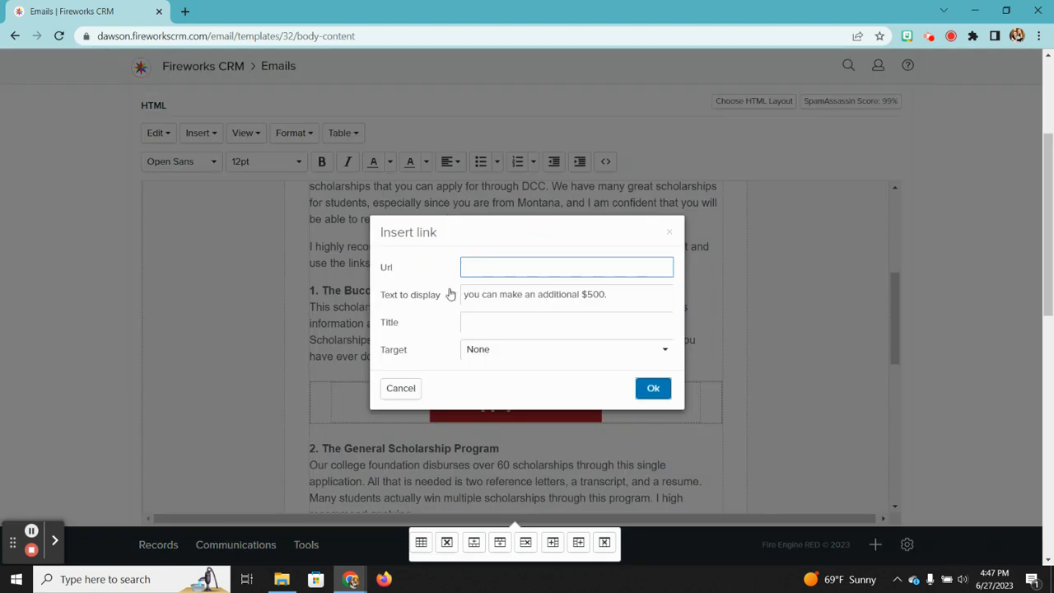
right_click(663, 394)
click(556, 213)
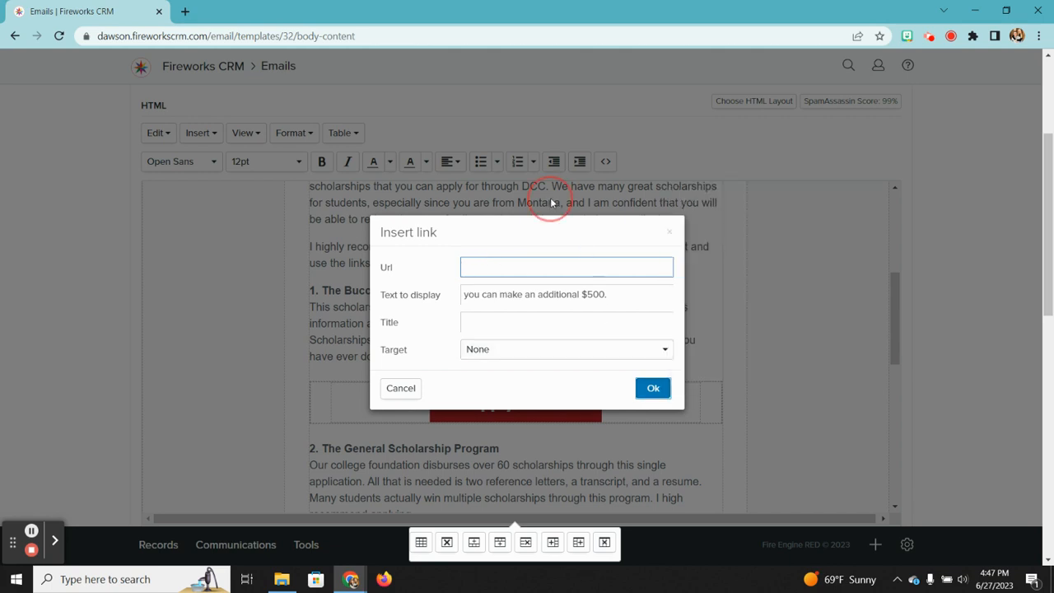
click(668, 233)
click(515, 306)
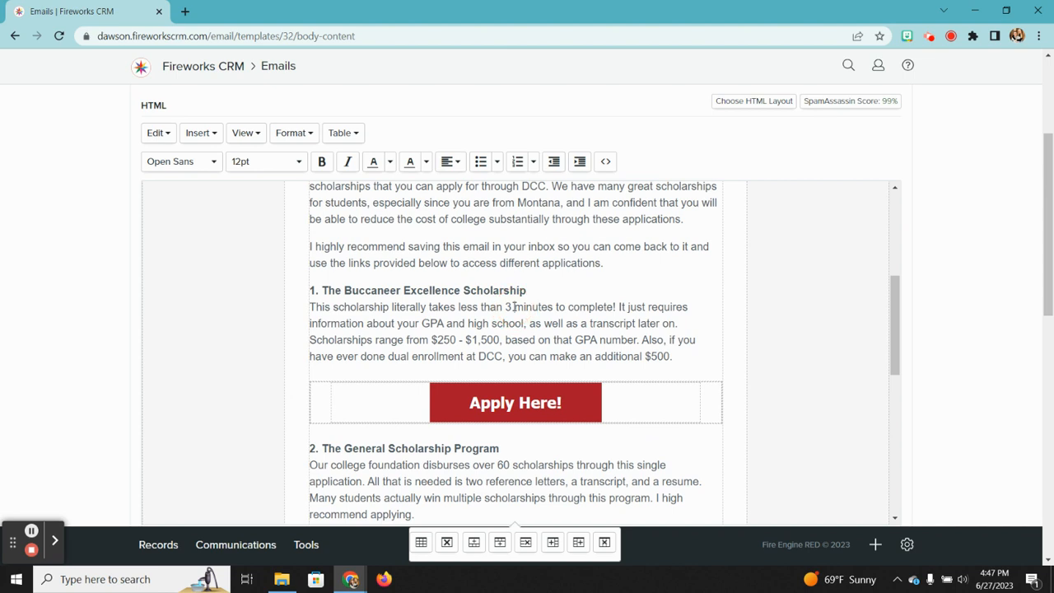
drag(678, 357, 471, 340)
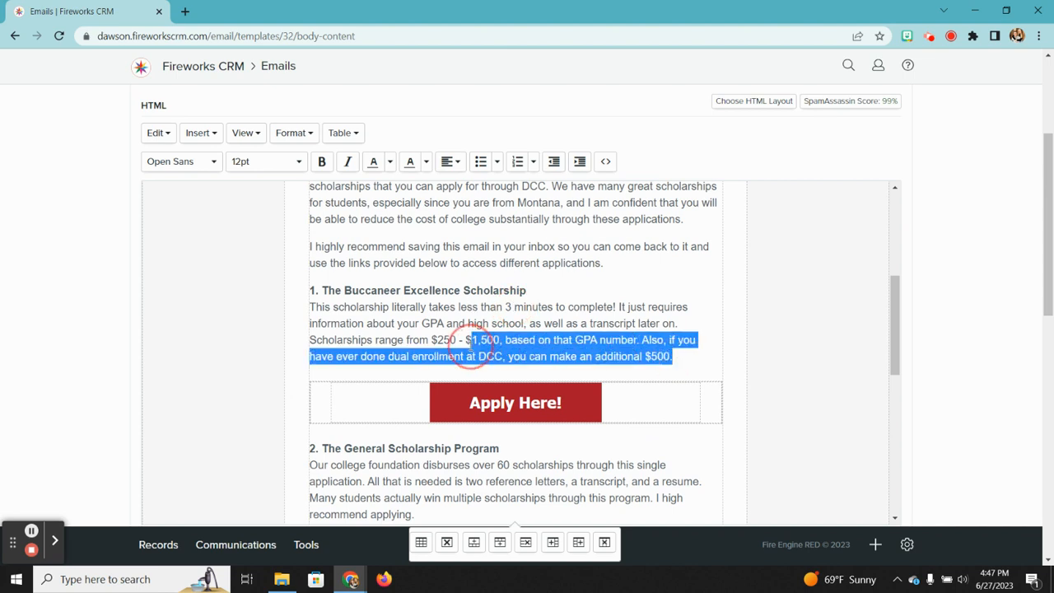
click(515, 452)
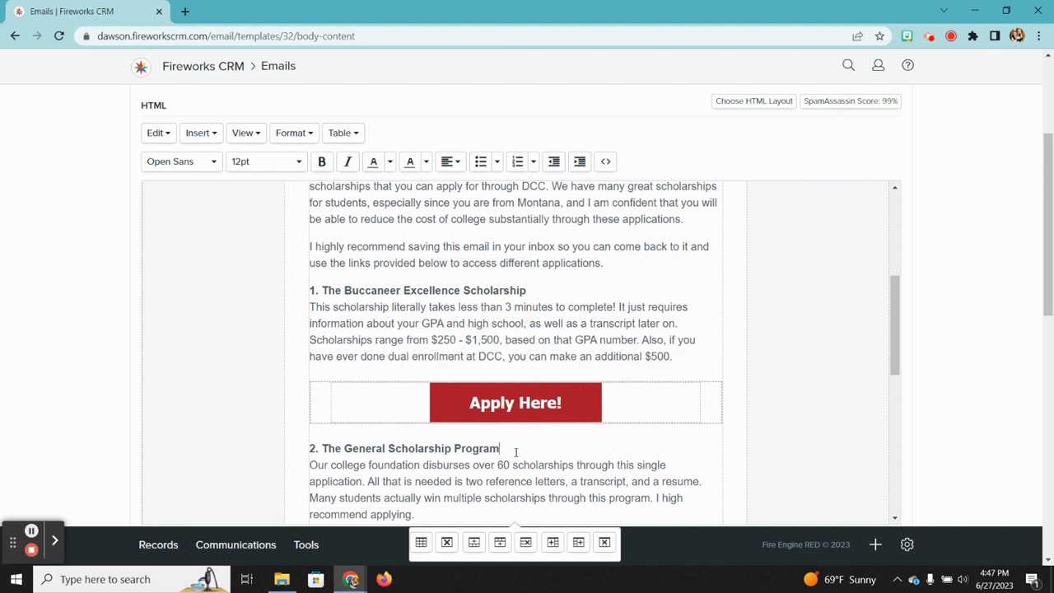
Step: Try the table options and text selection in the General Scholarship Program section
right_click(385, 348)
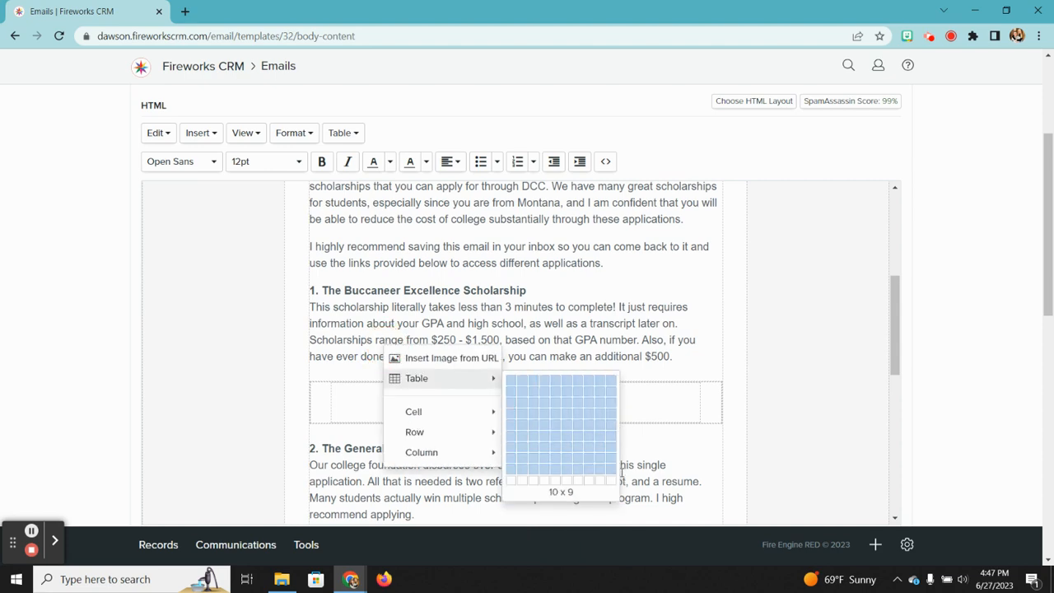
click(658, 447)
click(501, 449)
drag(675, 356, 370, 338)
click(369, 338)
Step: Switch the editor to HTML source and scroll to the Apply Here! button markup
click(606, 162)
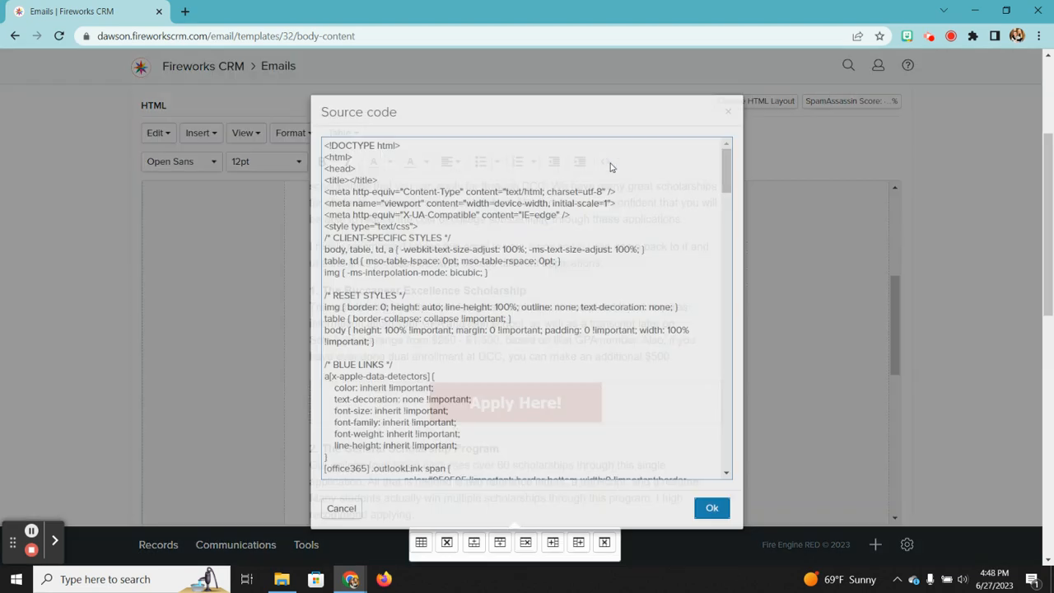
scroll(500, 280, down, 10)
scroll(500, 280, down, 15)
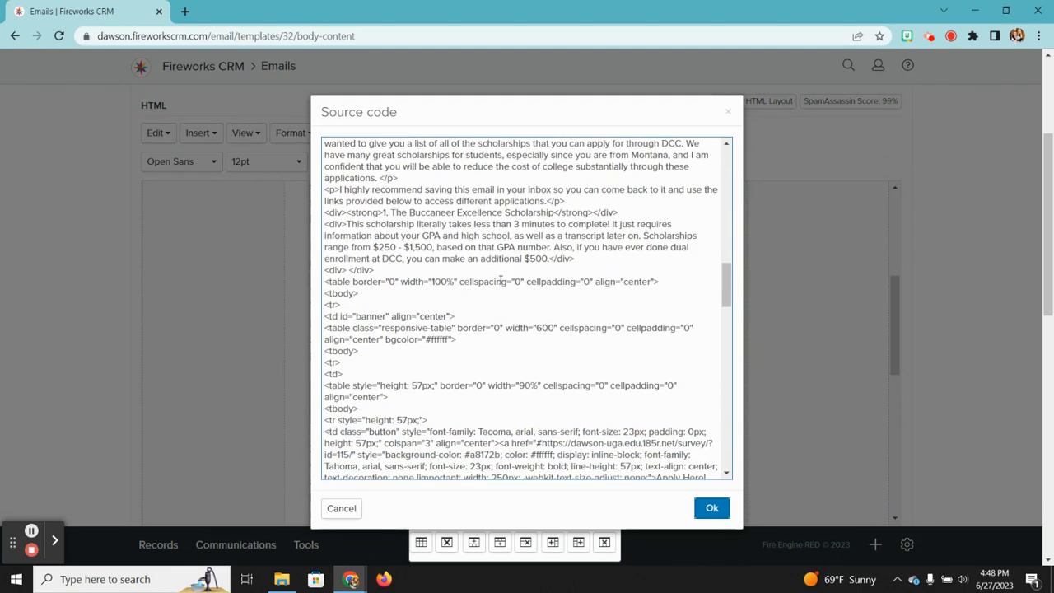
scroll(500, 280, down, 15)
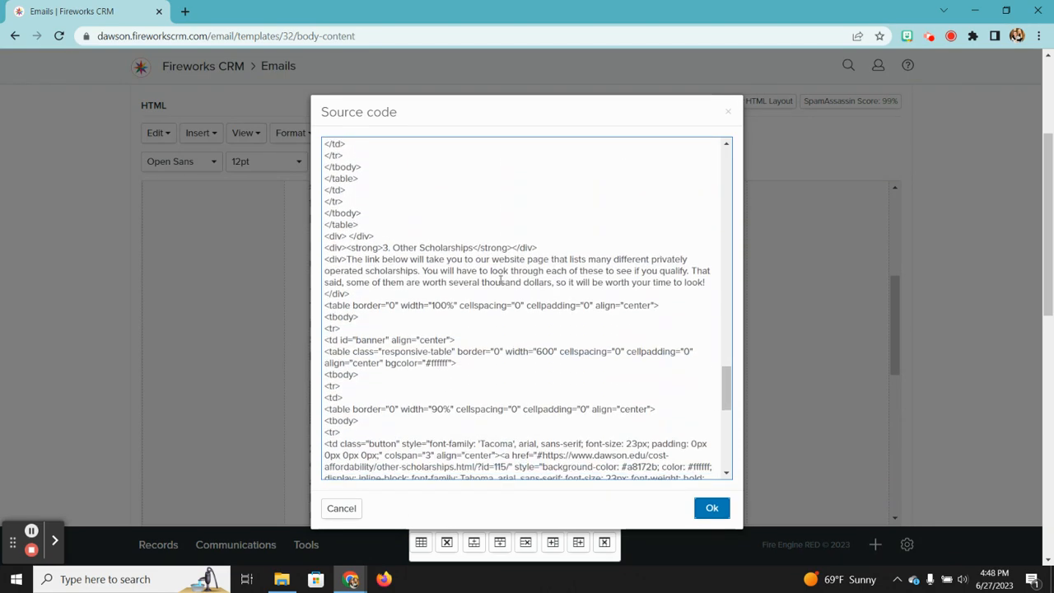
scroll(500, 280, down, 5)
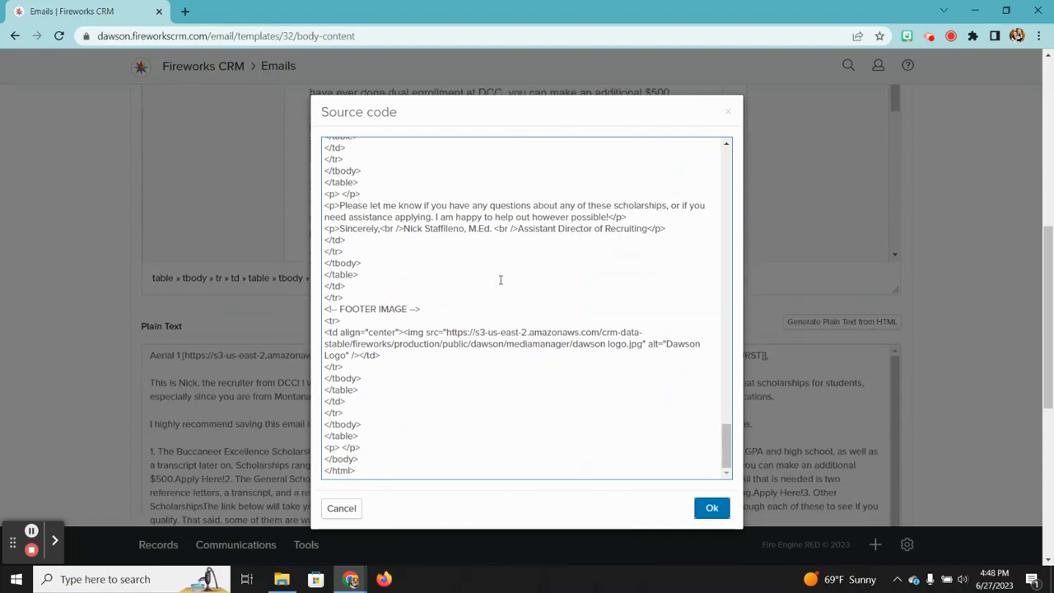
scroll(517, 181, up, 10)
scroll(517, 181, up, 15)
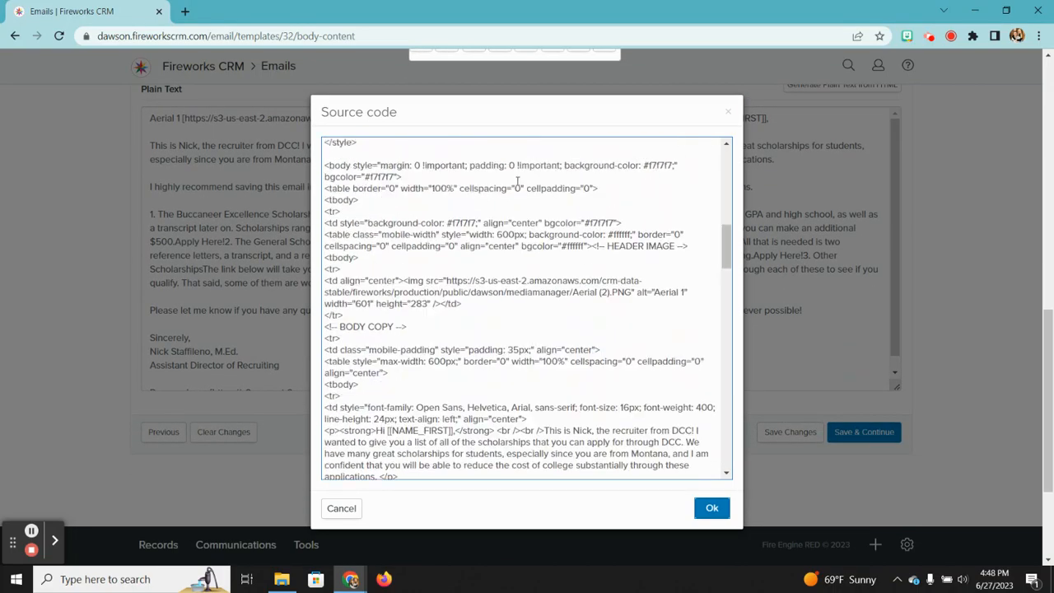
scroll(523, 331, down, 10)
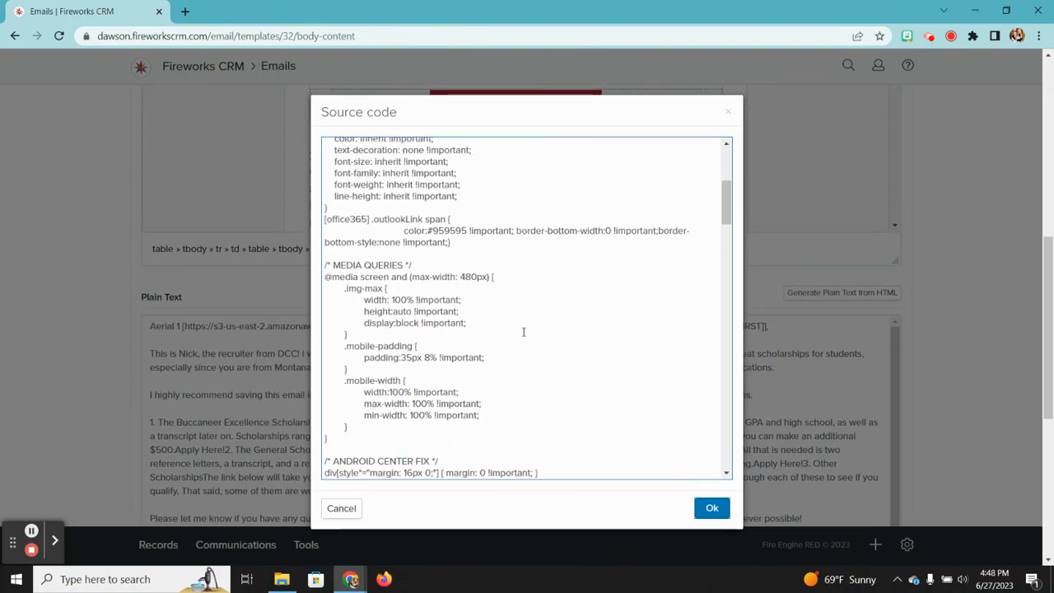
scroll(523, 330, down, 10)
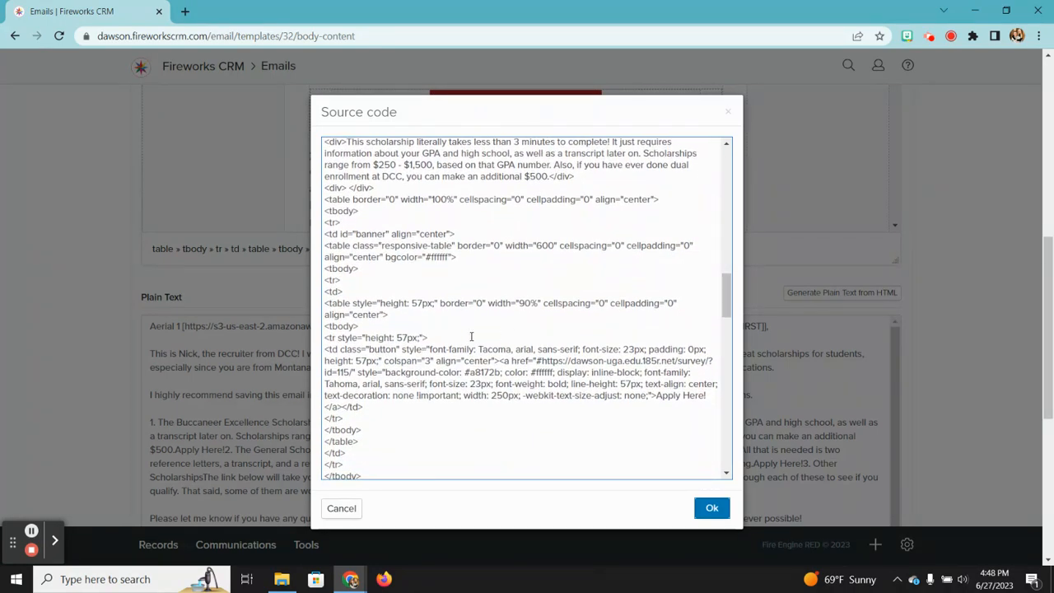
scroll(471, 336, down, 1)
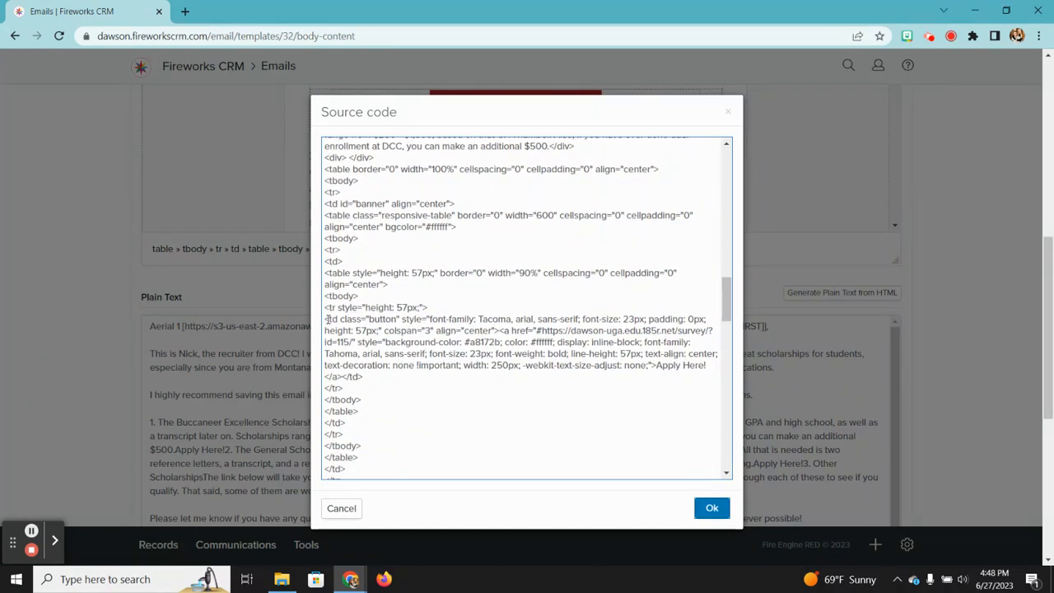
Step: Highlight the Apply Here! button's href survey URL in the markup
drag(327, 318, 416, 319)
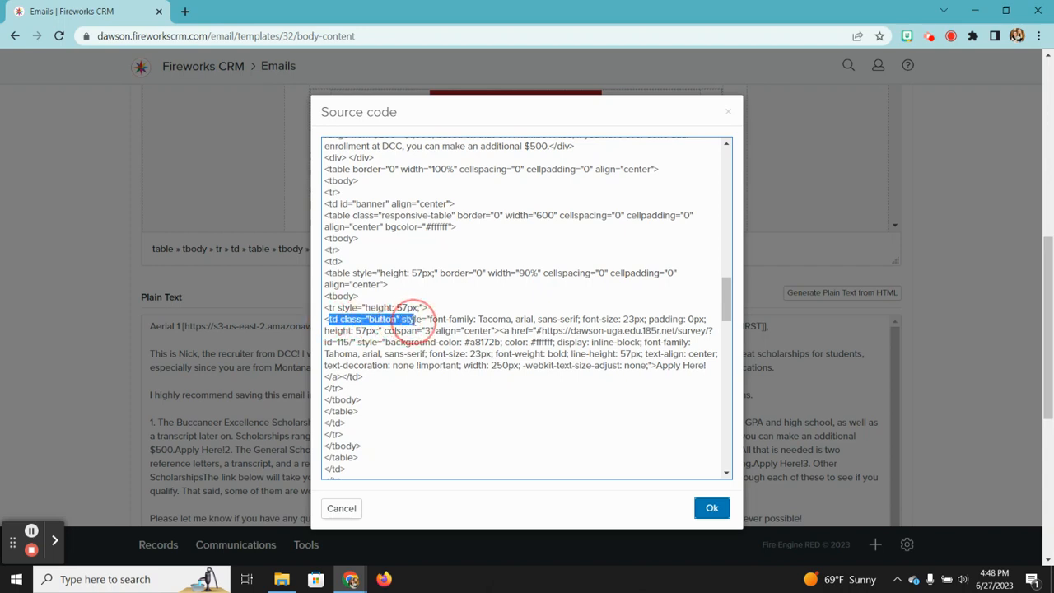
click(535, 340)
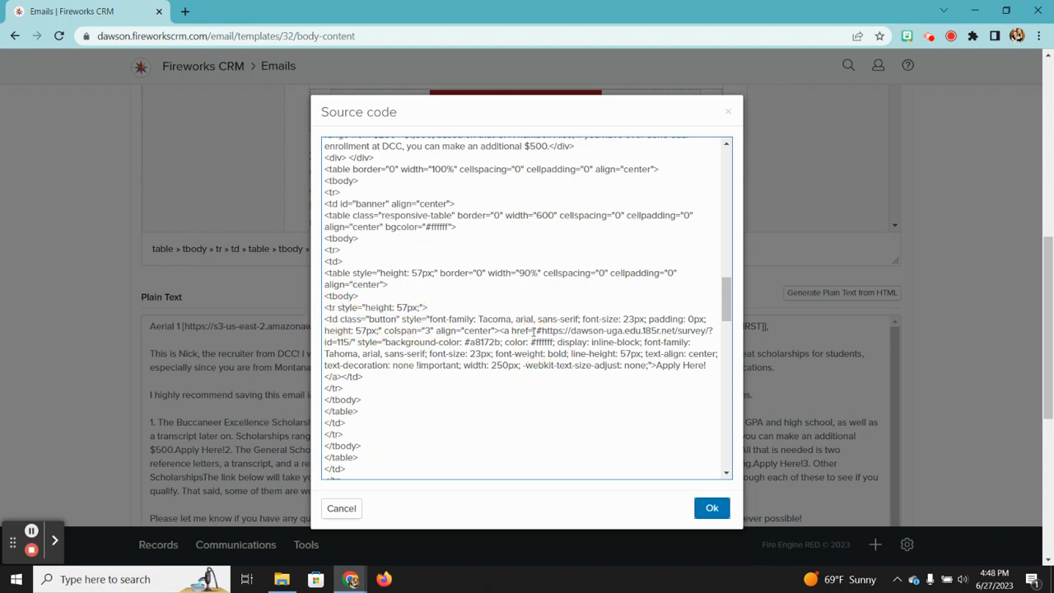
drag(536, 330, 352, 342)
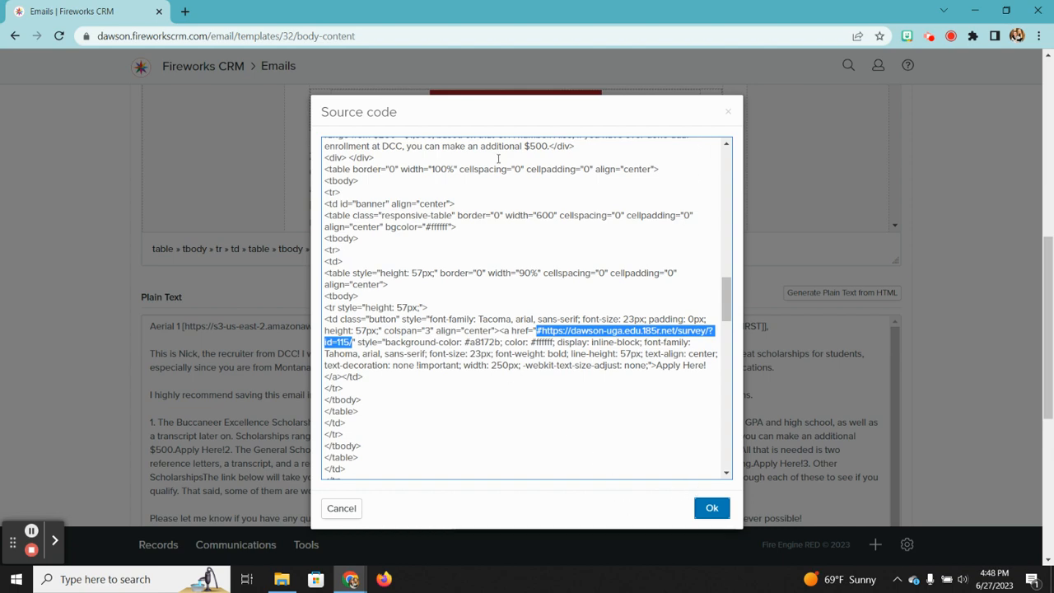
Step: Close the Source code dialog to return to the scholarship email template body
click(729, 113)
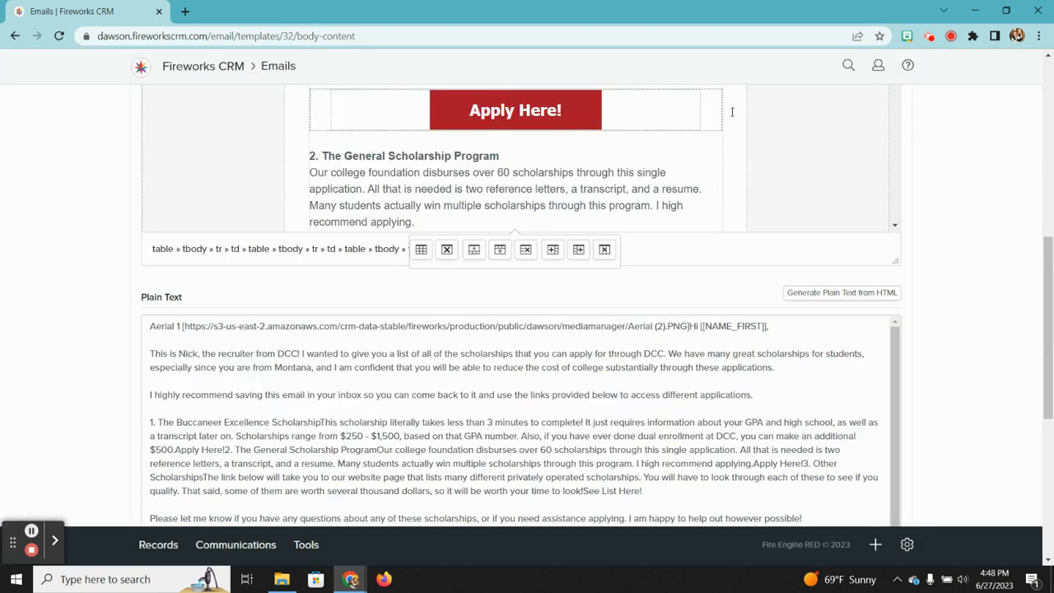
scroll(637, 178, up, 2)
scroll(636, 178, up, 8)
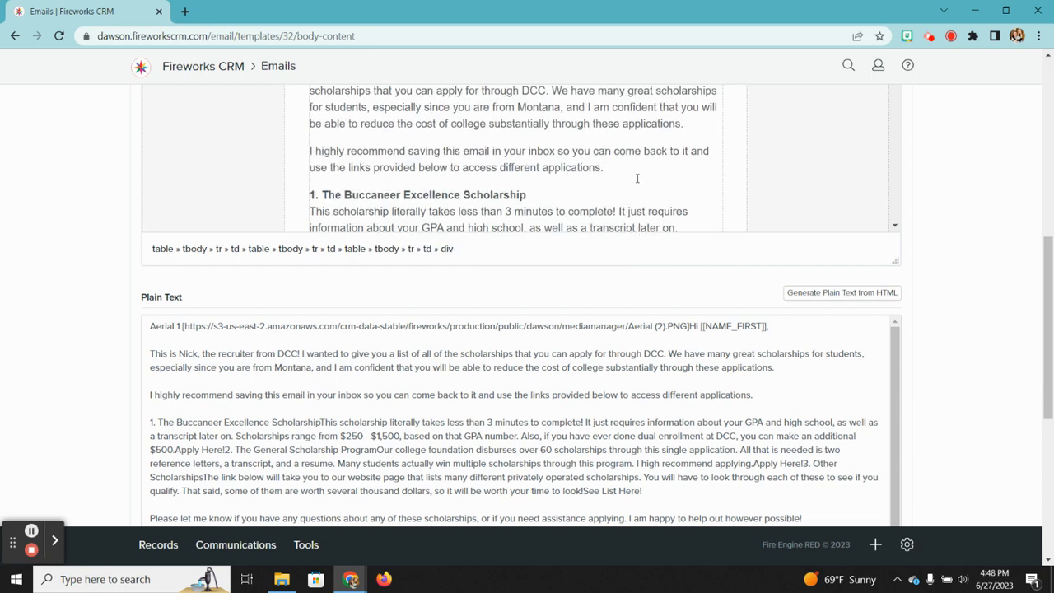
scroll(648, 305, up, 3)
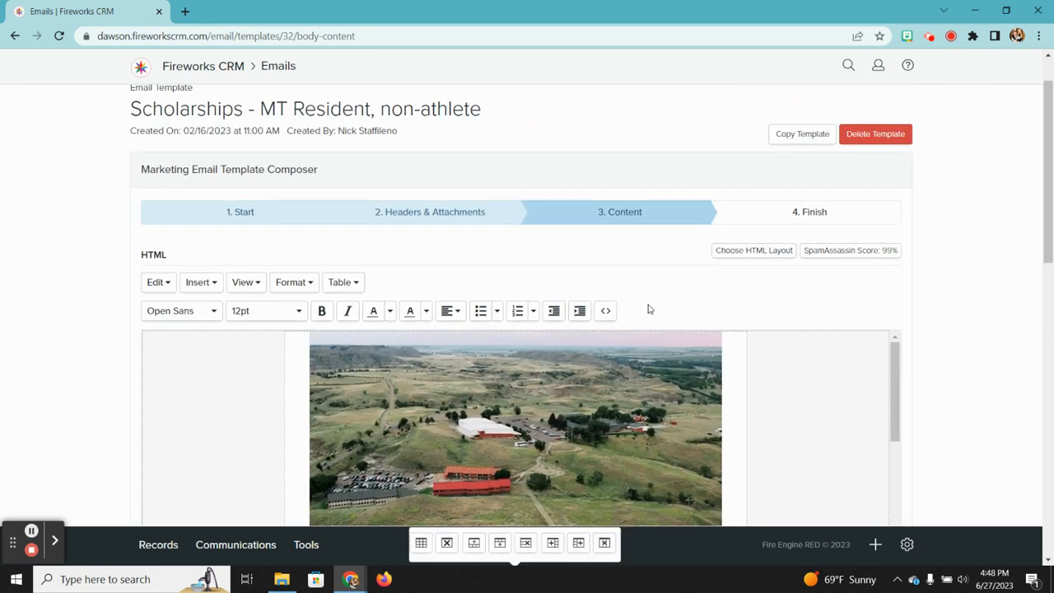
scroll(648, 306, down, 1)
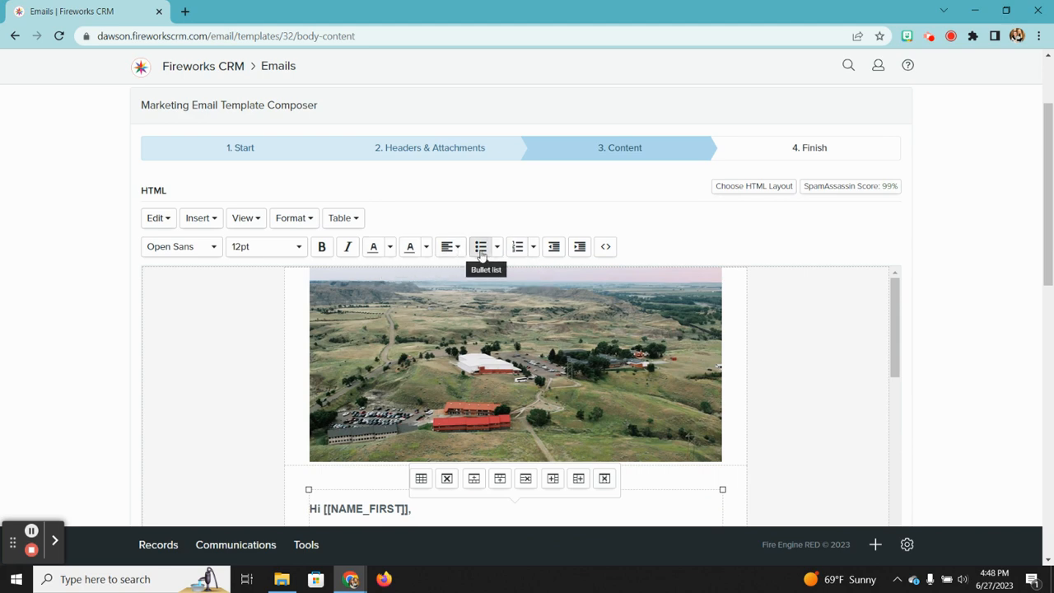
scroll(494, 263, down, 1)
scroll(517, 354, down, 8)
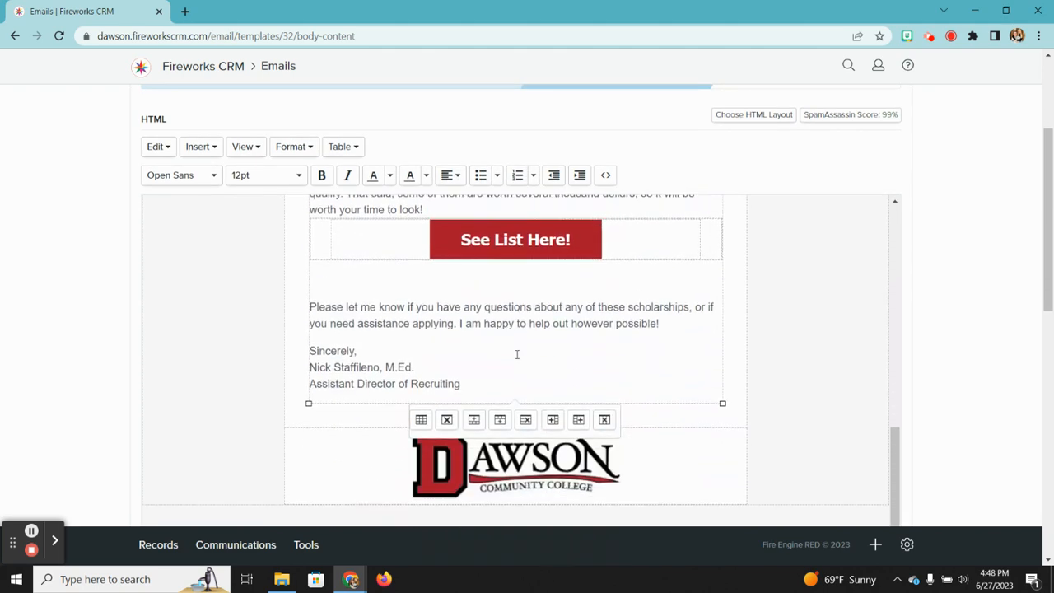
scroll(517, 354, down, 4)
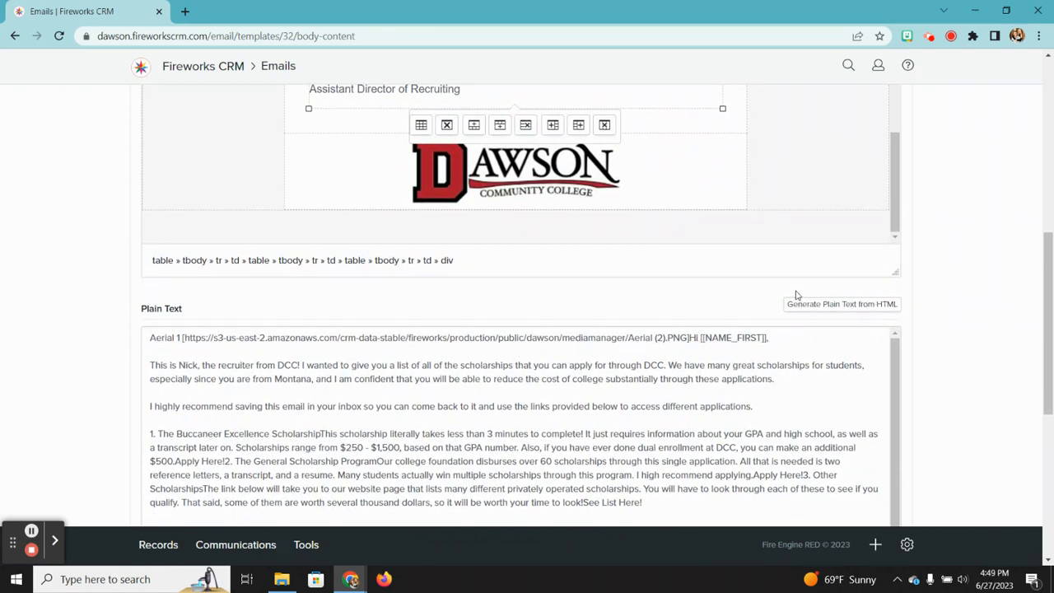
scroll(680, 338, down, 5)
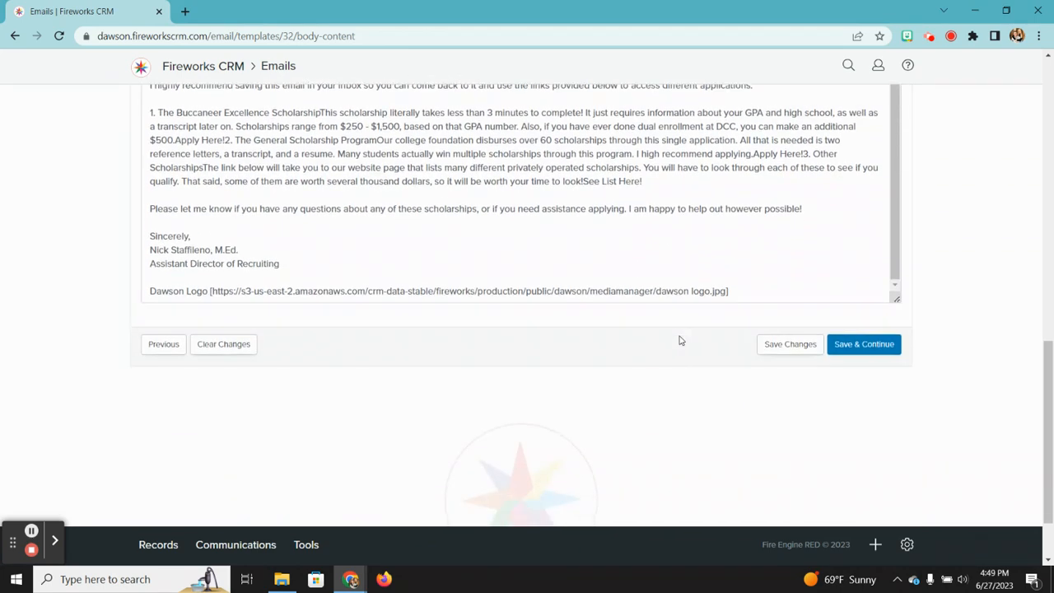
scroll(680, 336, up, 10)
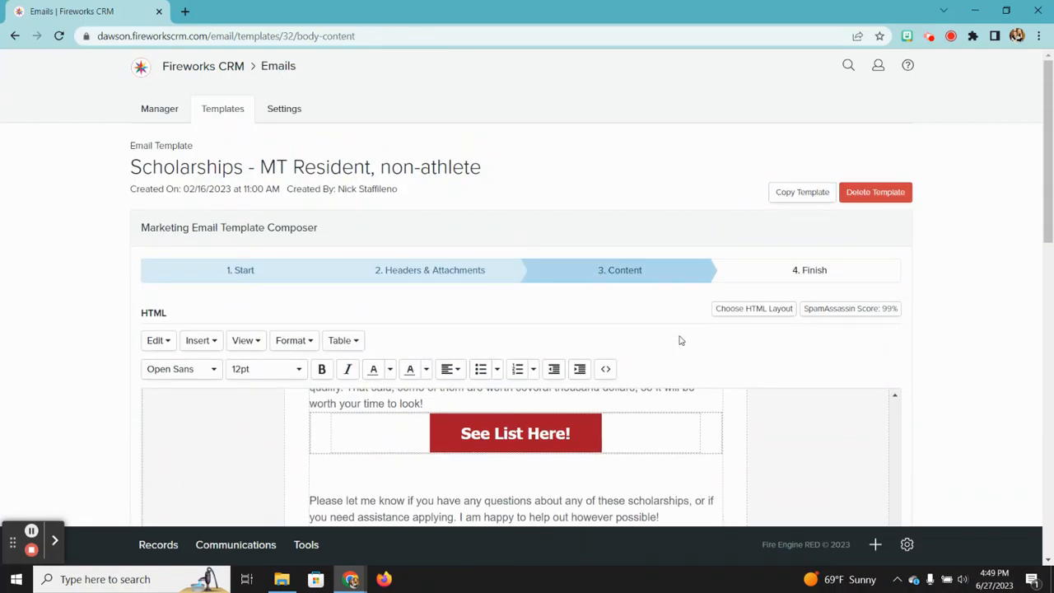
scroll(601, 363, down, 1)
scroll(543, 362, up, 15)
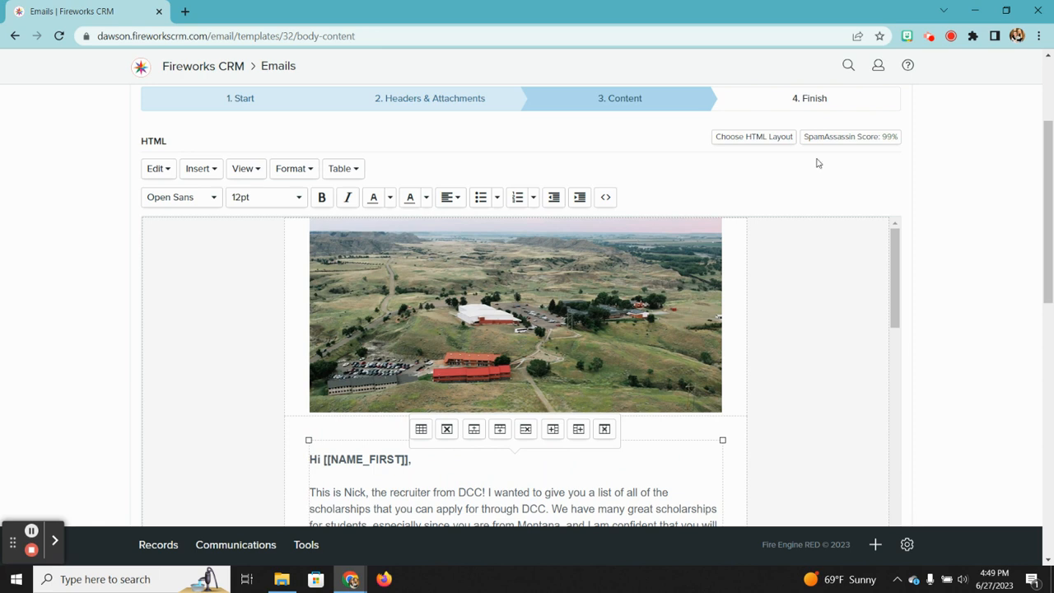
scroll(749, 200, up, 1)
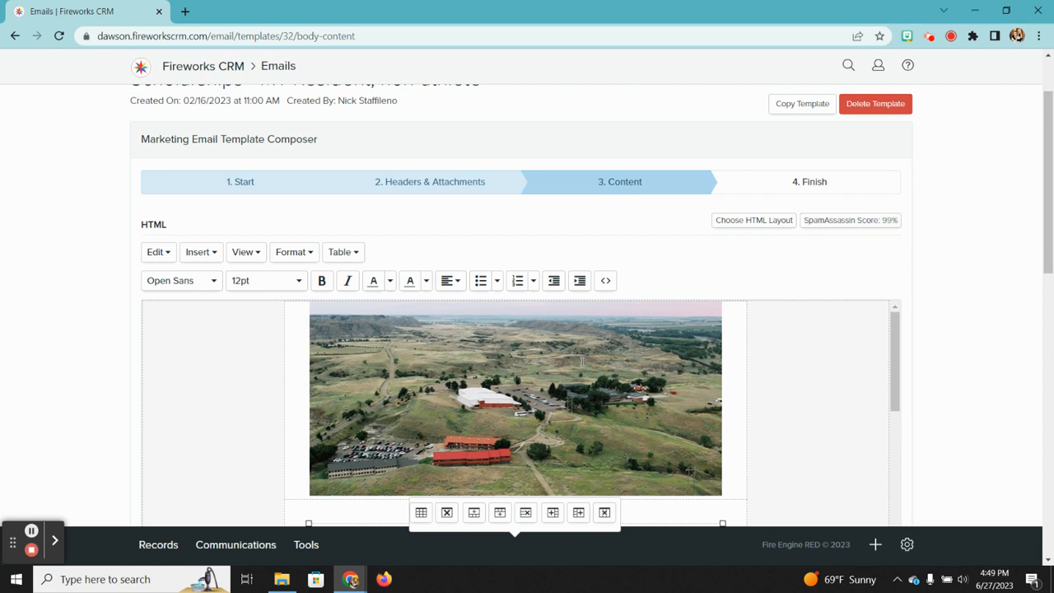
scroll(568, 366, down, 1)
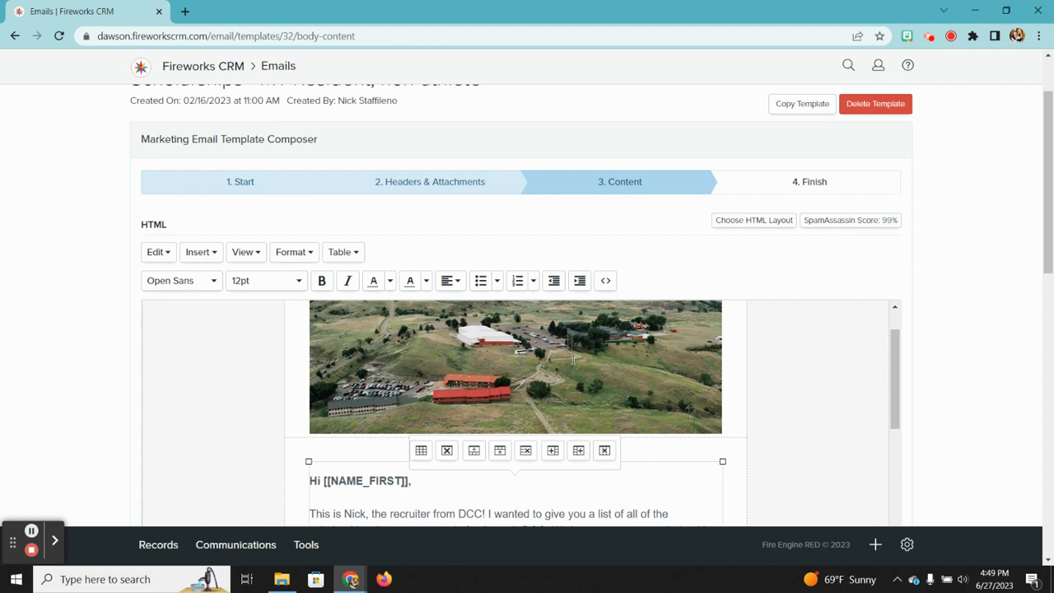
scroll(487, 402, down, 3)
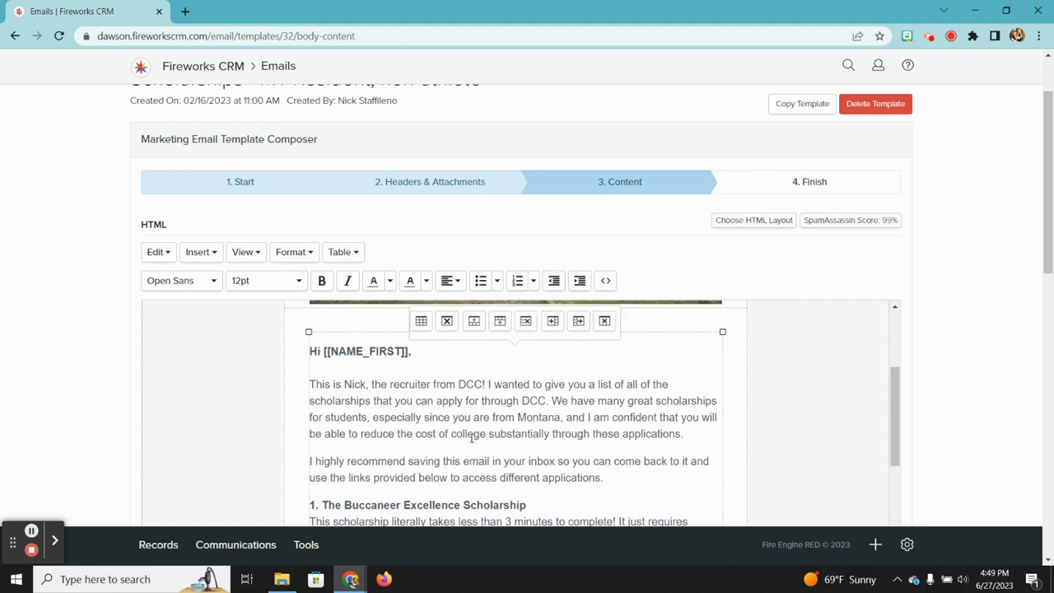
scroll(471, 438, down, 4)
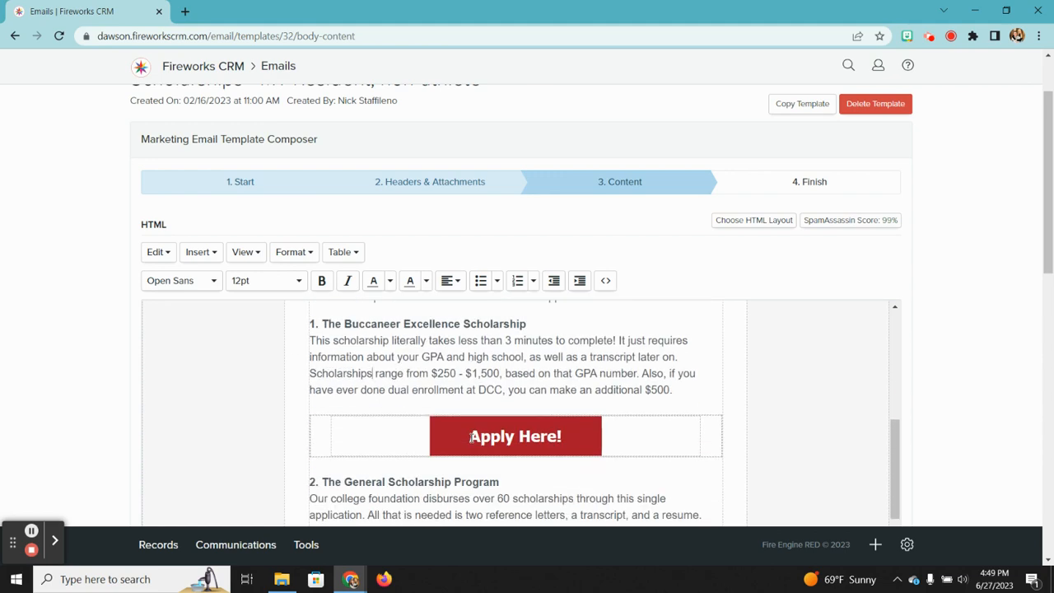
scroll(471, 438, down, 3)
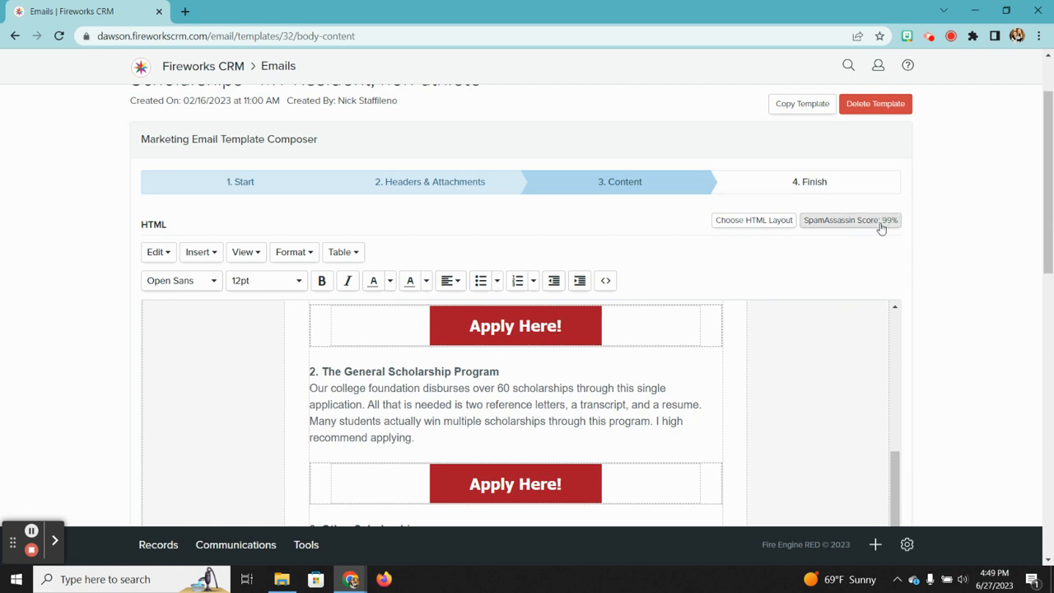
scroll(591, 388, down, 7)
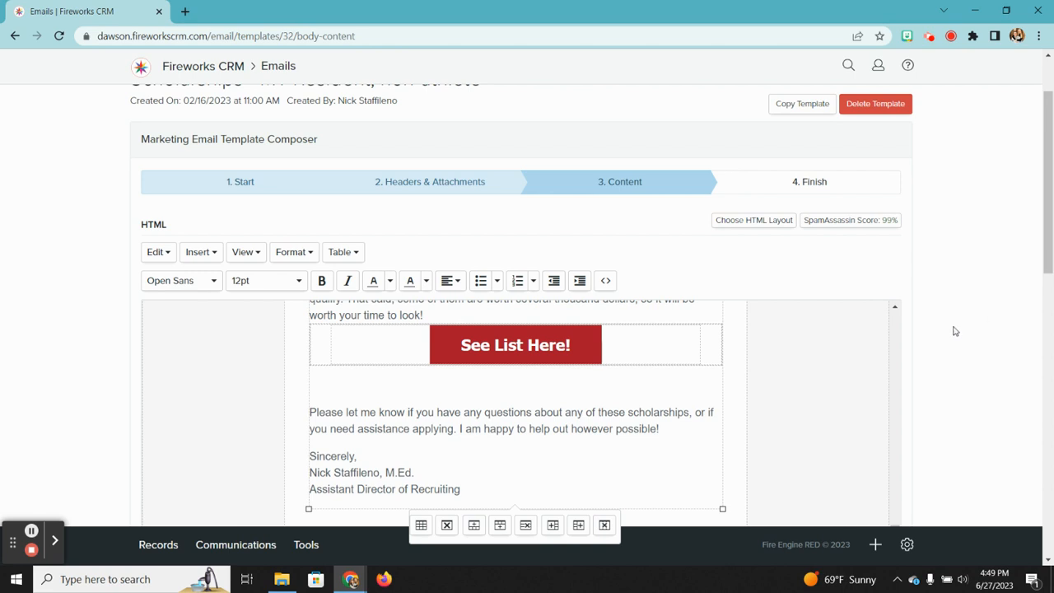
scroll(954, 331, down, 2)
scroll(955, 331, up, 1)
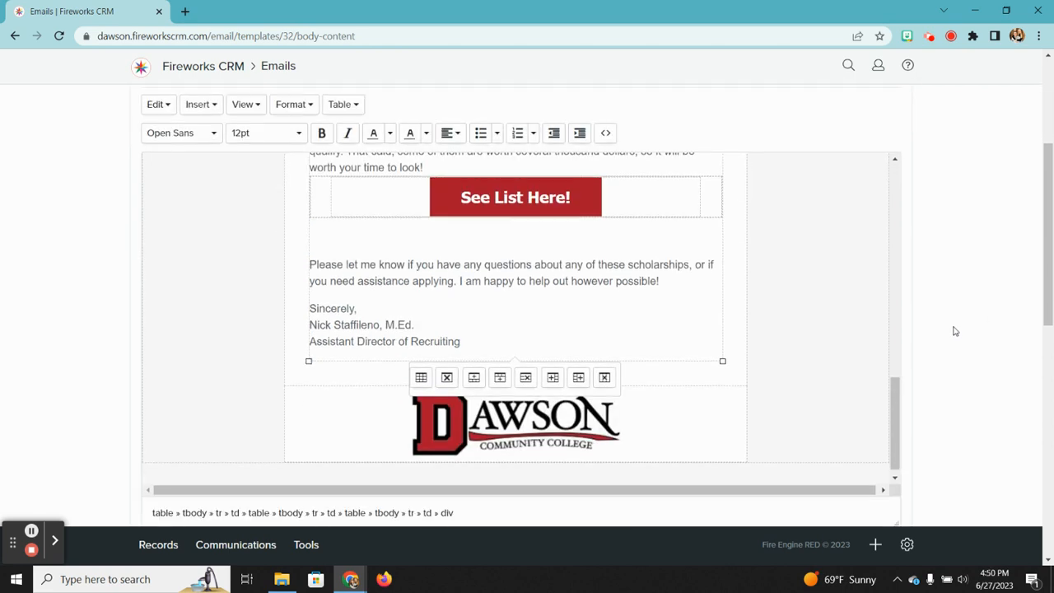
scroll(955, 331, up, 1)
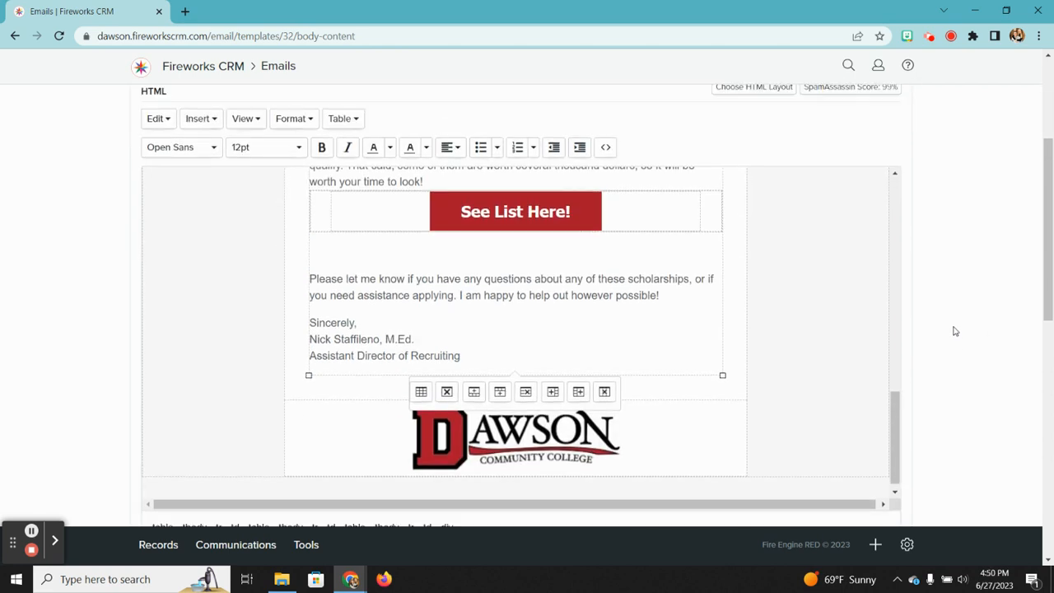
scroll(954, 331, up, 3)
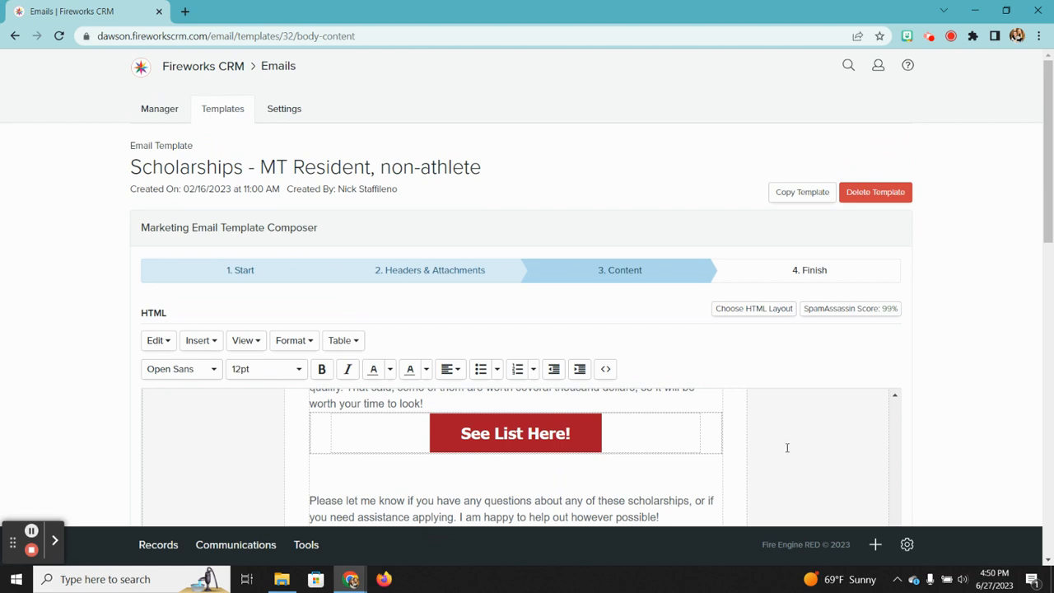
scroll(786, 447, up, 10)
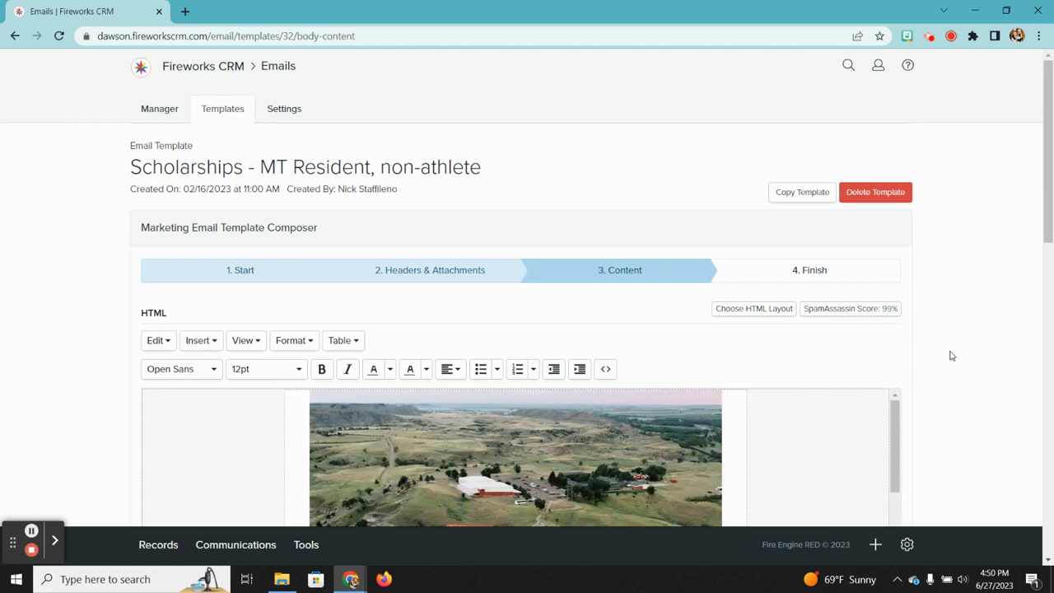
scroll(951, 355, down, 1)
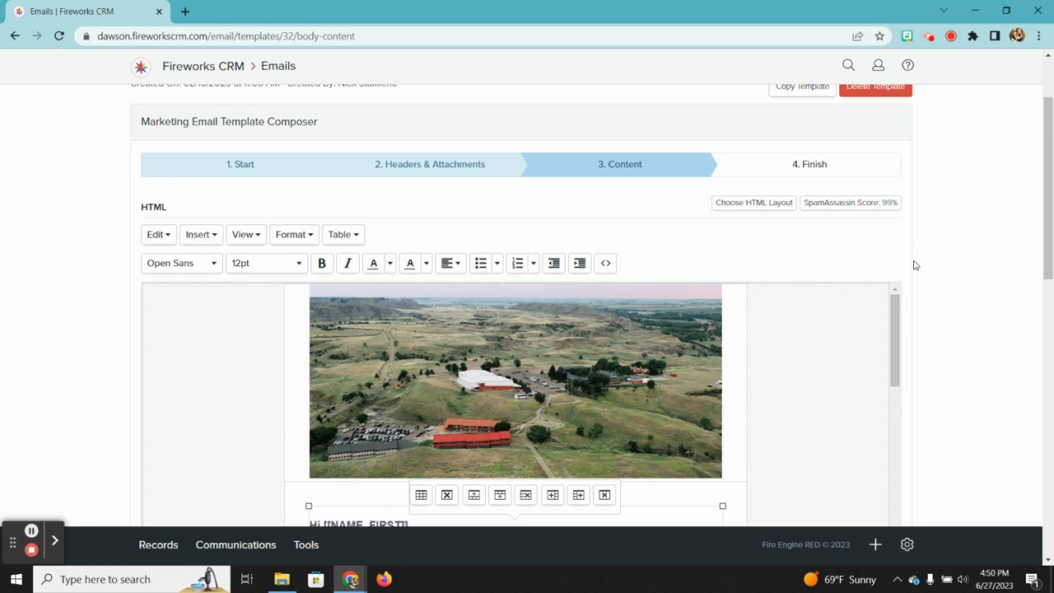
Step: Pass through the template's Finish step and return to the Emails manager list of 245 emails
click(819, 171)
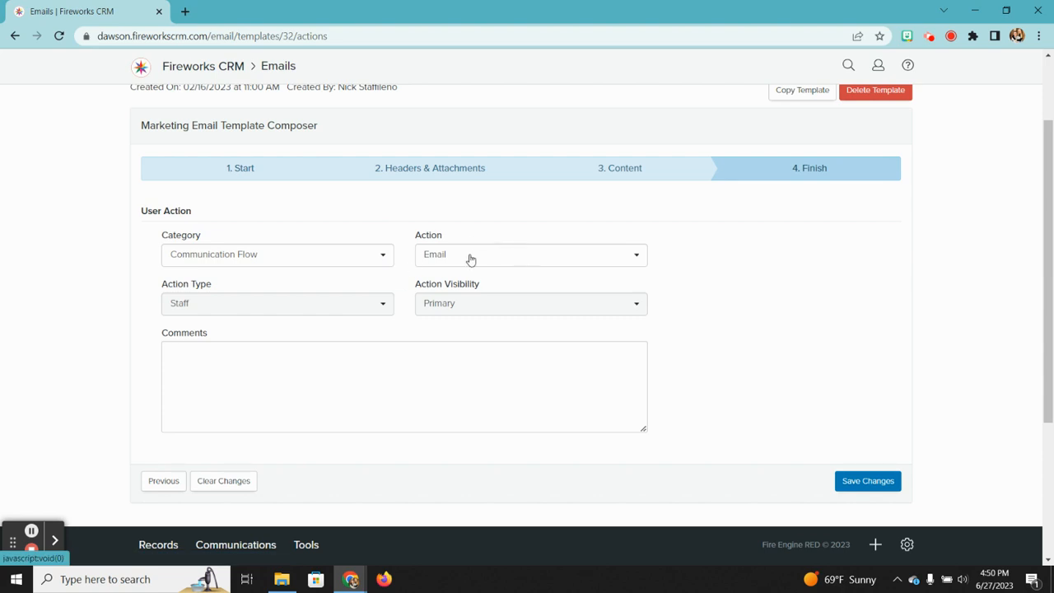
scroll(616, 326, down, 1)
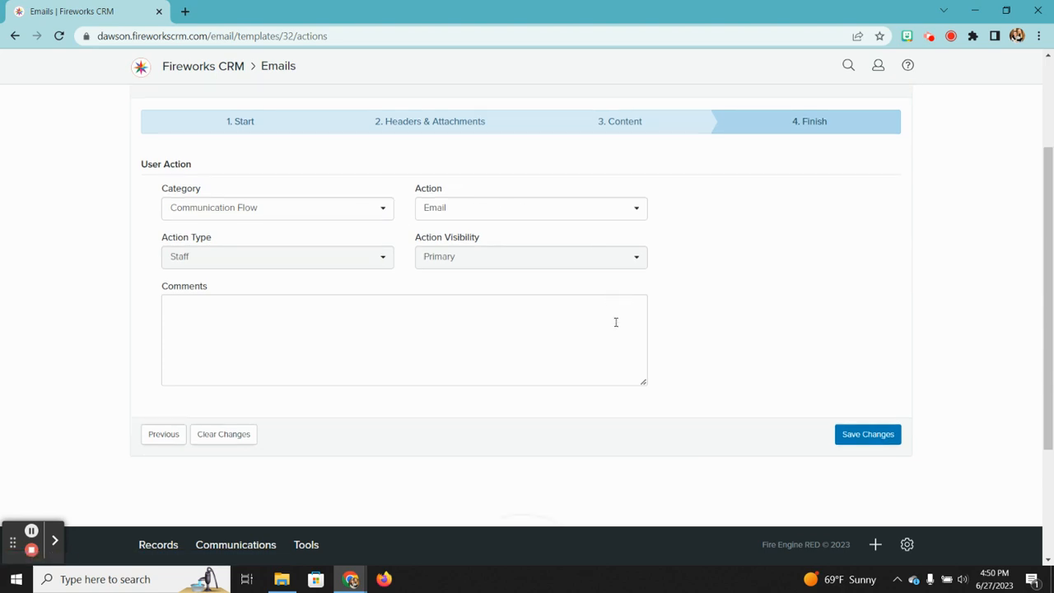
scroll(617, 322, up, 3)
click(160, 111)
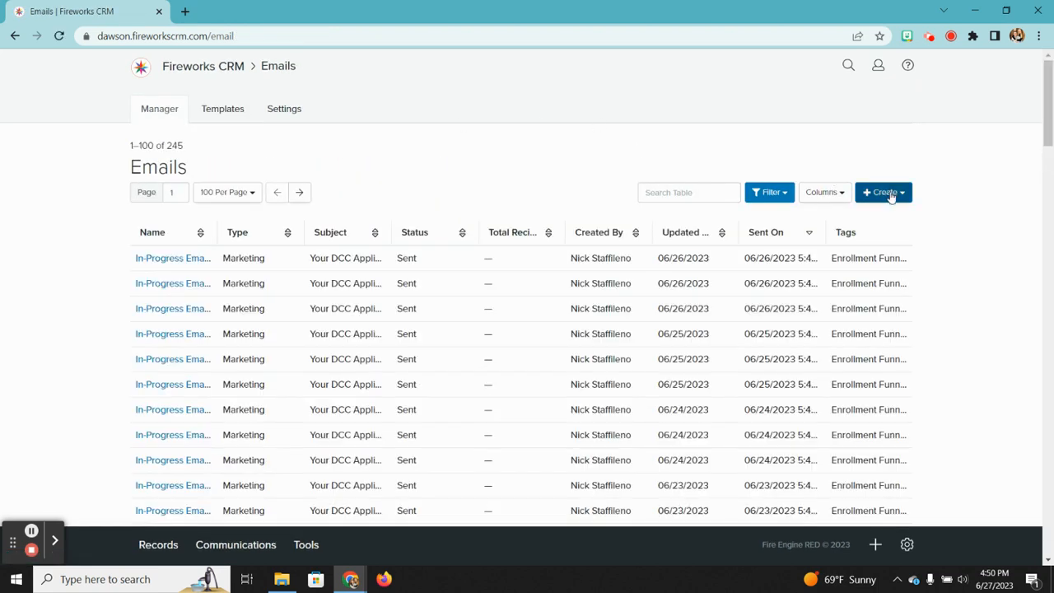
Step: Create a new marketing email based on the June Student Prep Day template from page 2
click(877, 197)
click(831, 237)
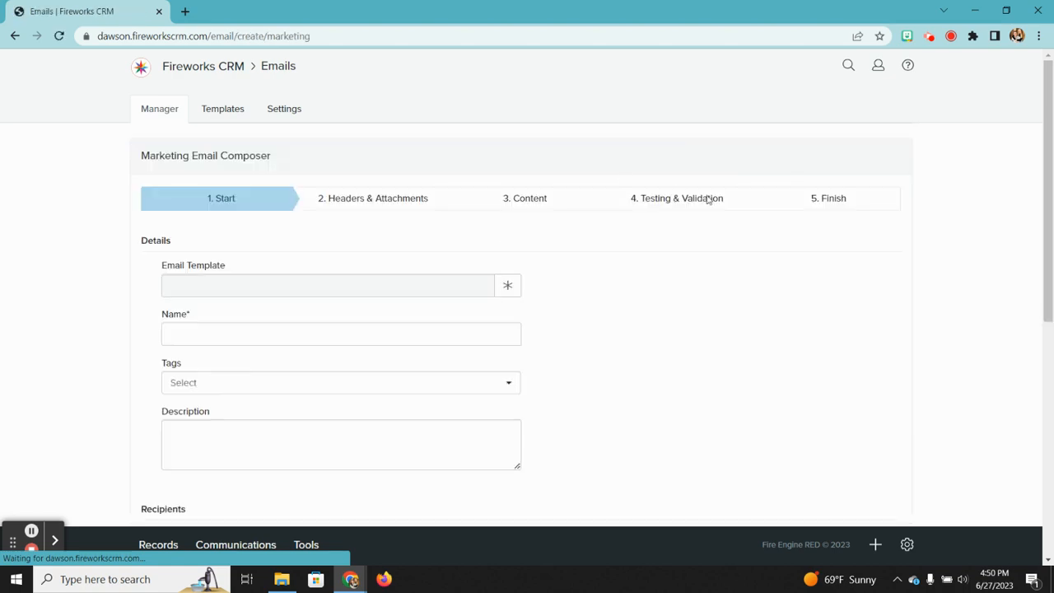
click(507, 285)
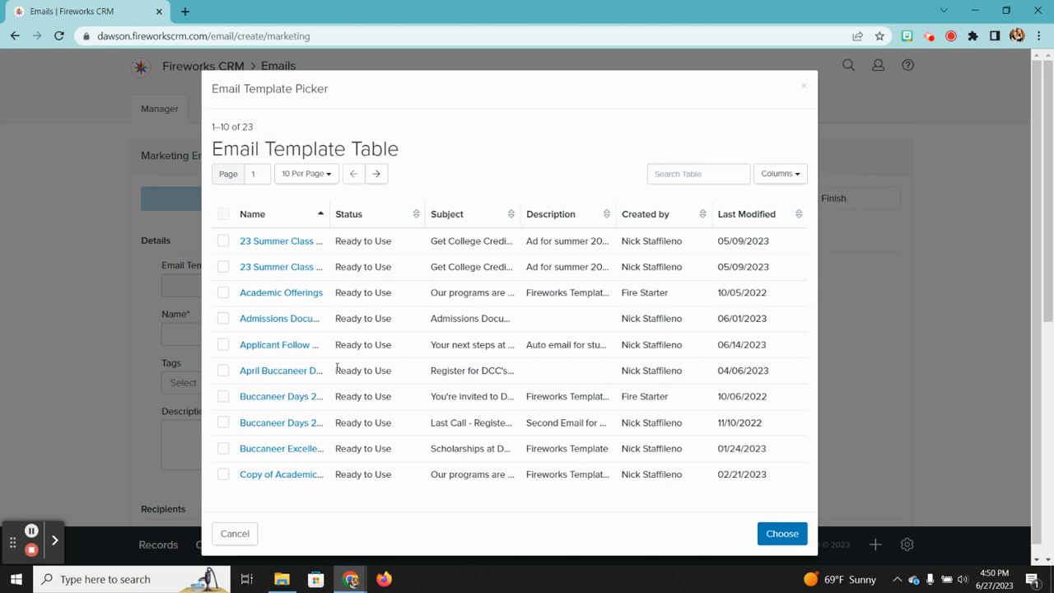
click(375, 173)
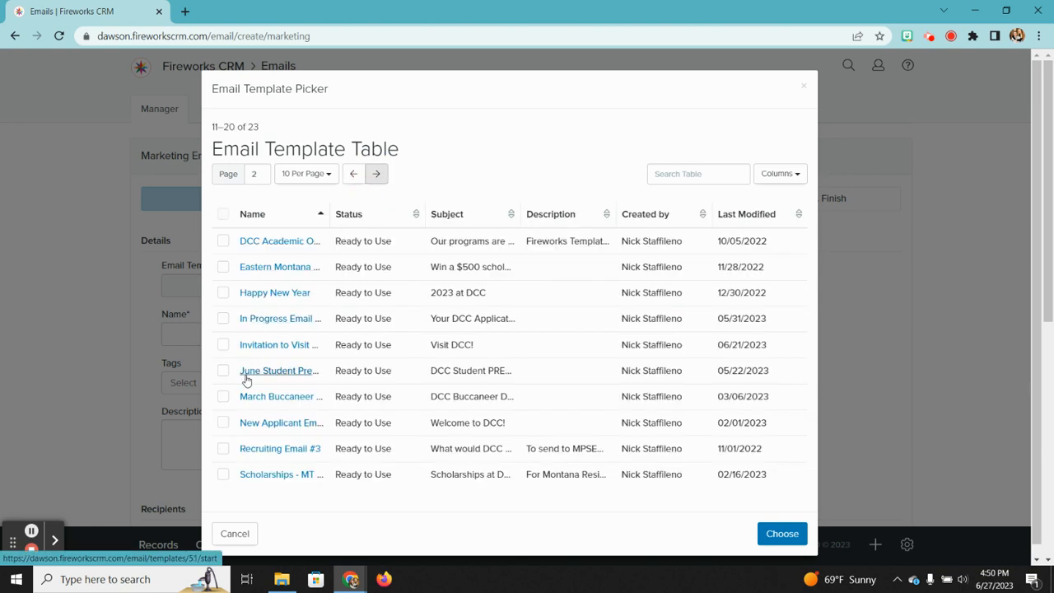
click(224, 371)
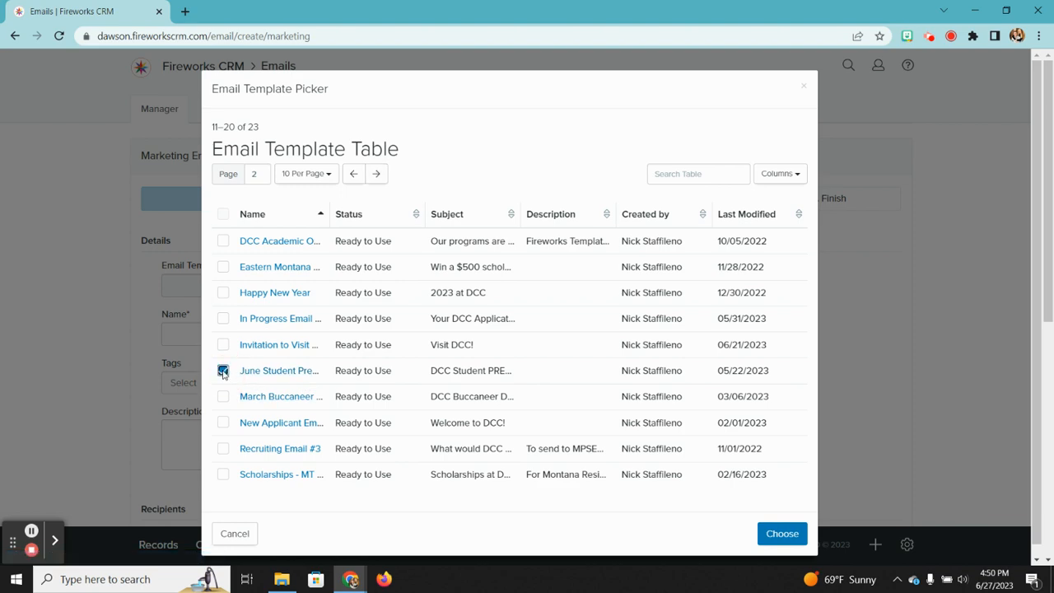
click(780, 533)
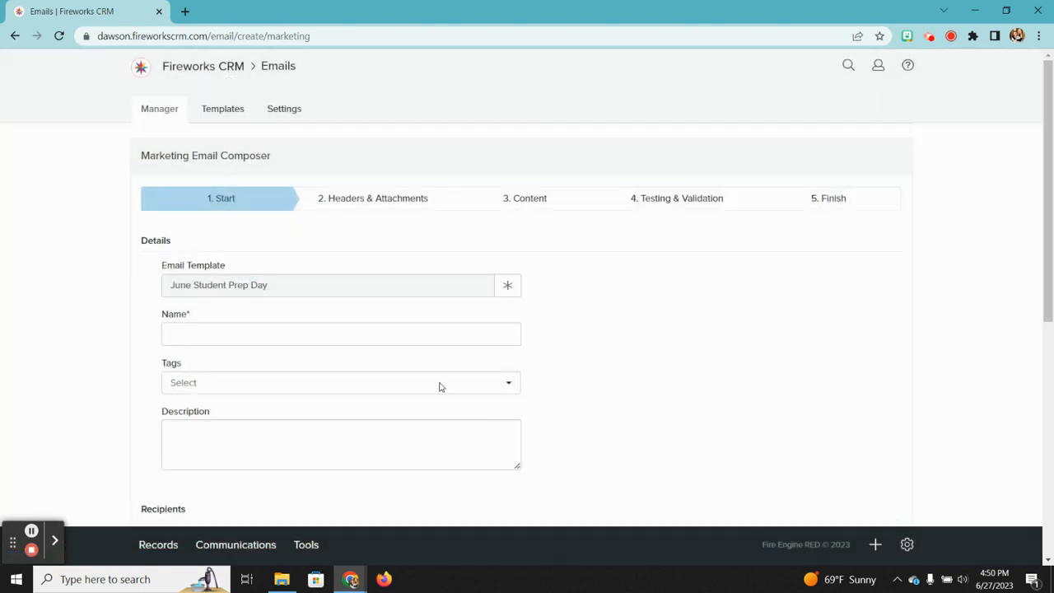
click(257, 333)
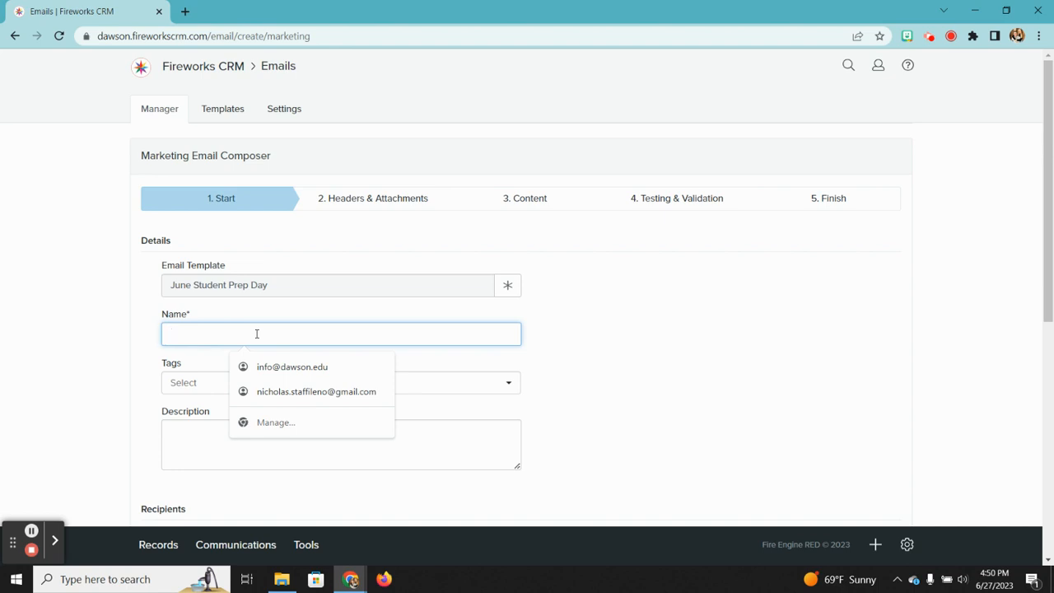
Step: Enter 'Tutorial Email' as the name and add the Internal and Mass Marketing tags
text(Tul)
text(oria)
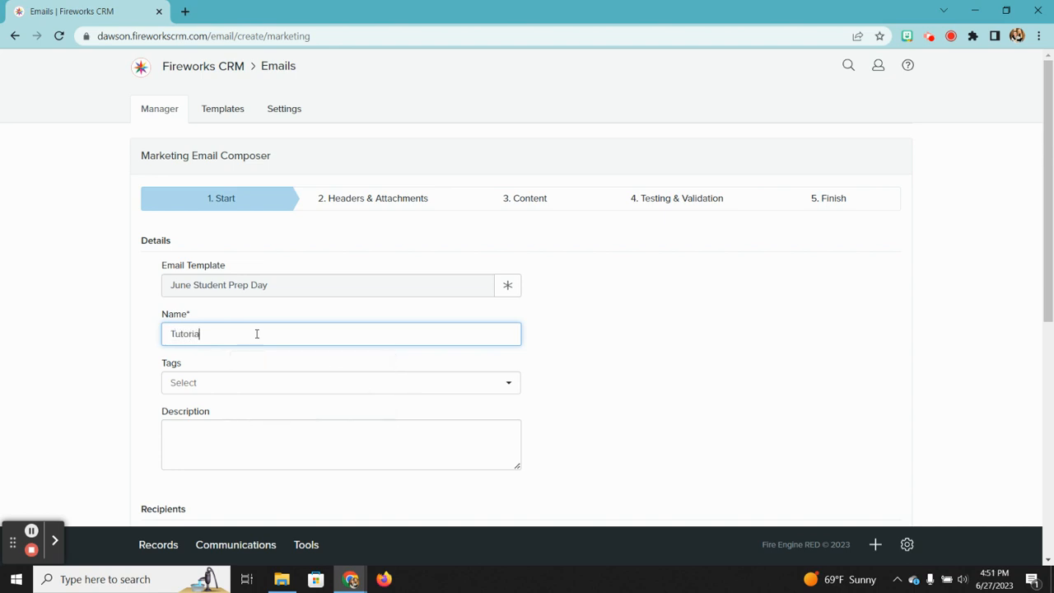
text(l Email)
scroll(257, 334, down, 1)
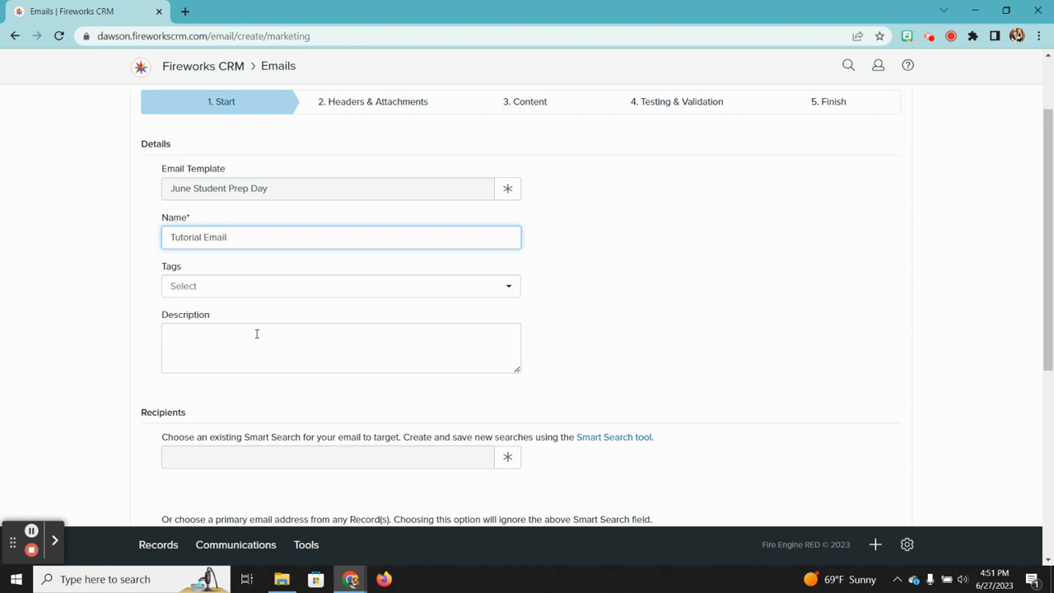
click(282, 282)
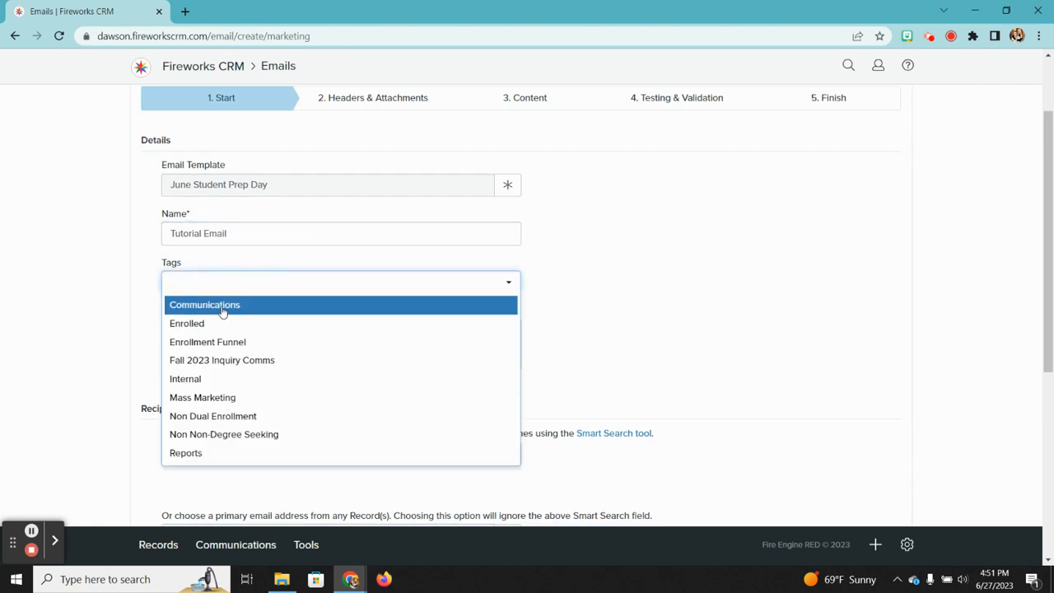
click(196, 382)
click(510, 282)
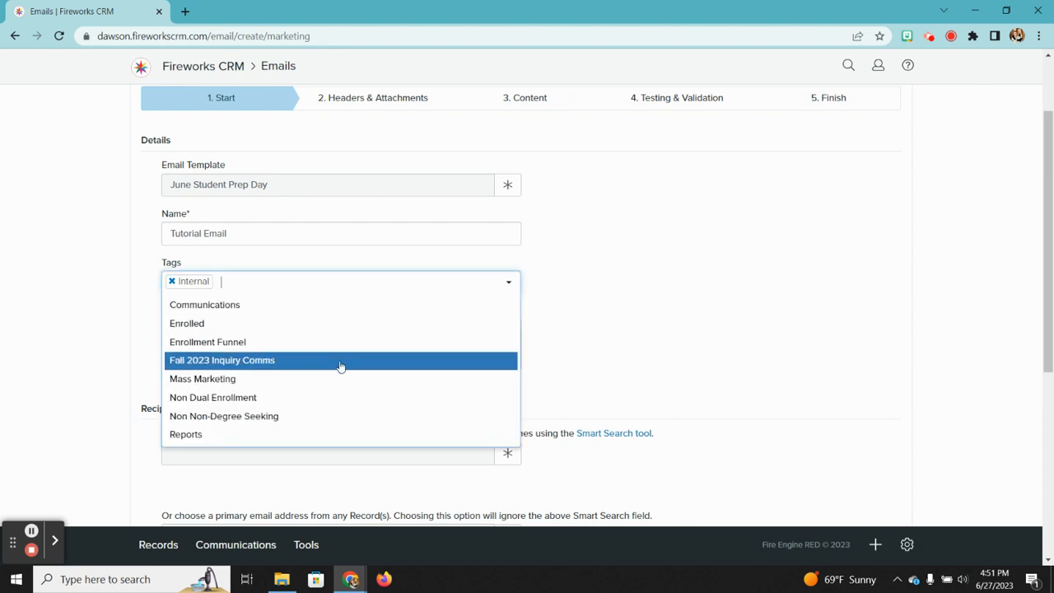
click(255, 379)
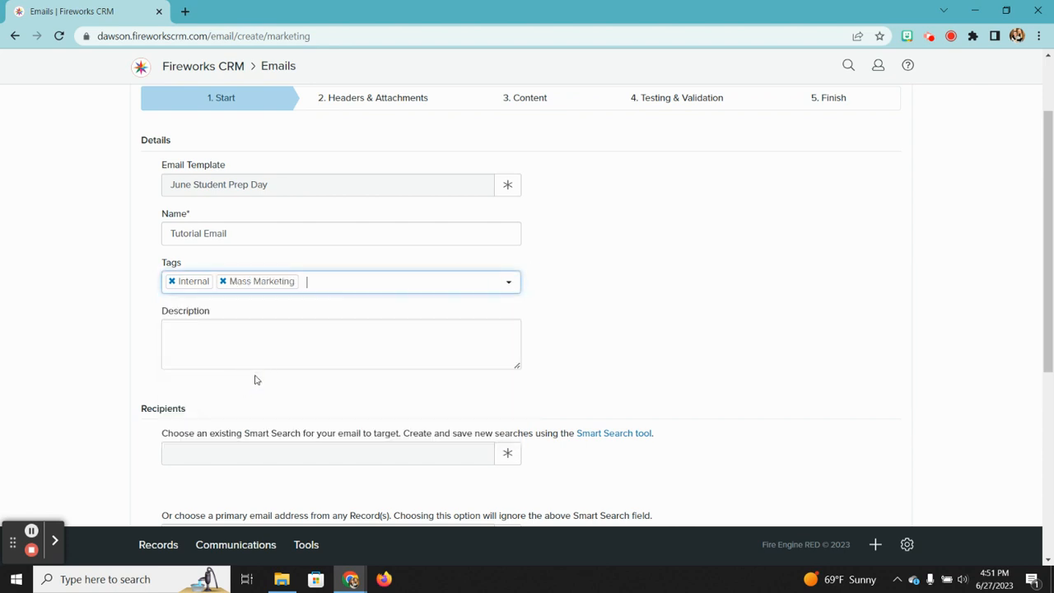
scroll(458, 325, down, 2)
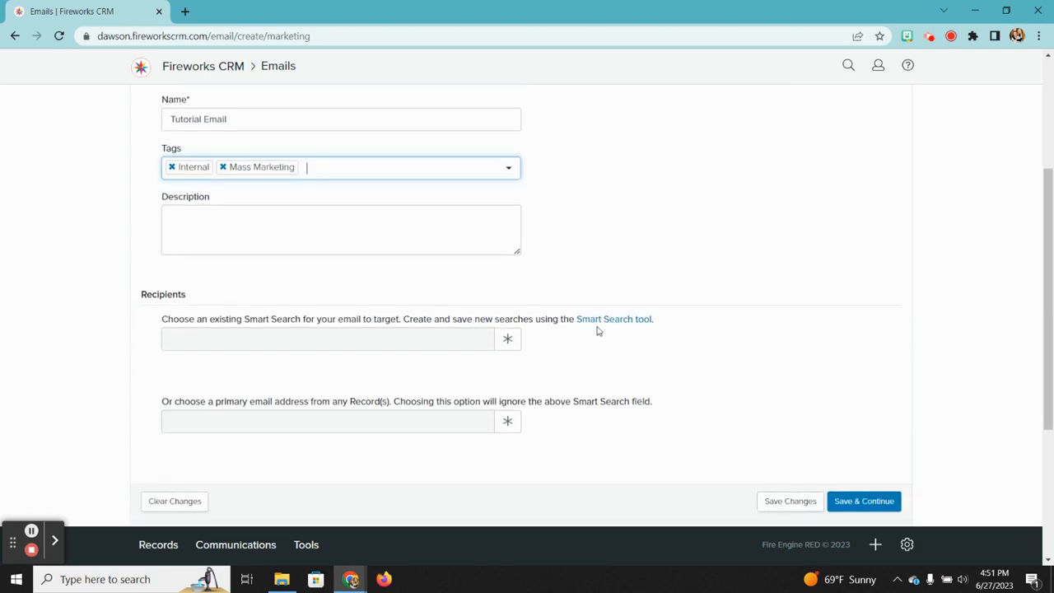
Step: Choose the '2023 returners' Smart Search as recipients and Save & Continue to the headers
click(510, 339)
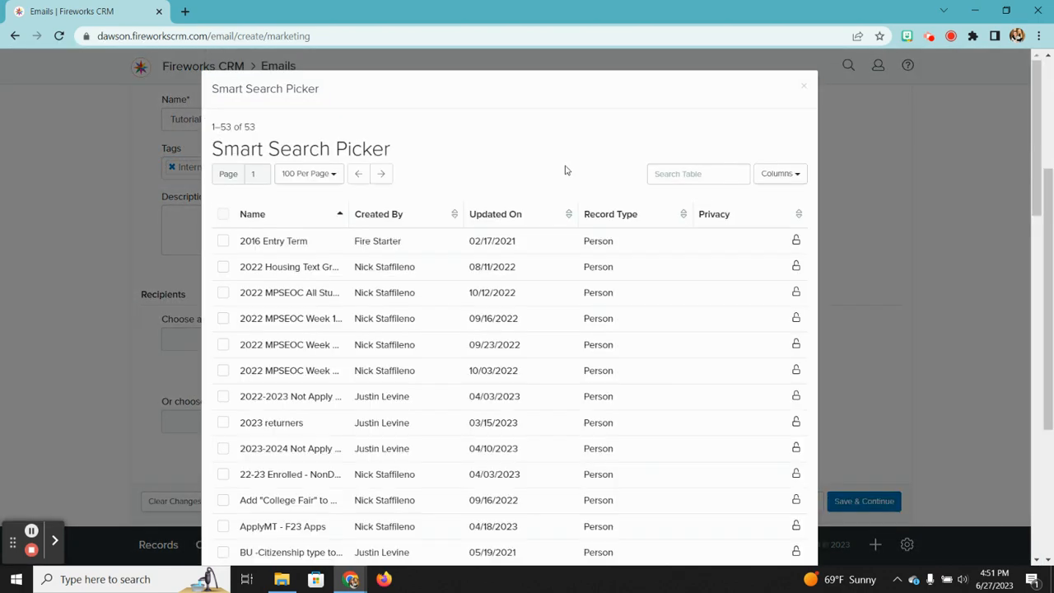
click(805, 86)
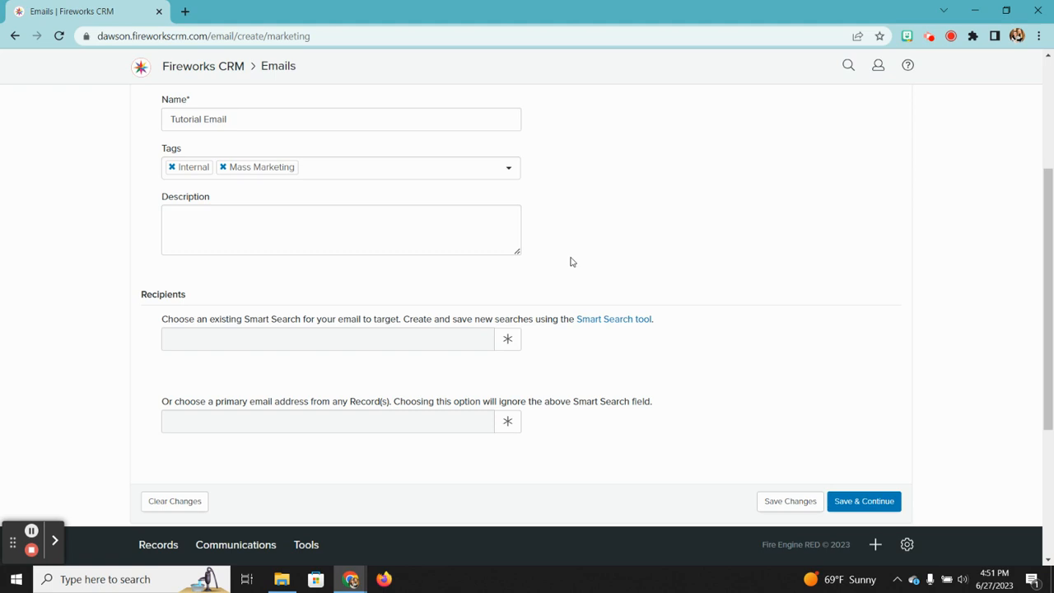
click(512, 336)
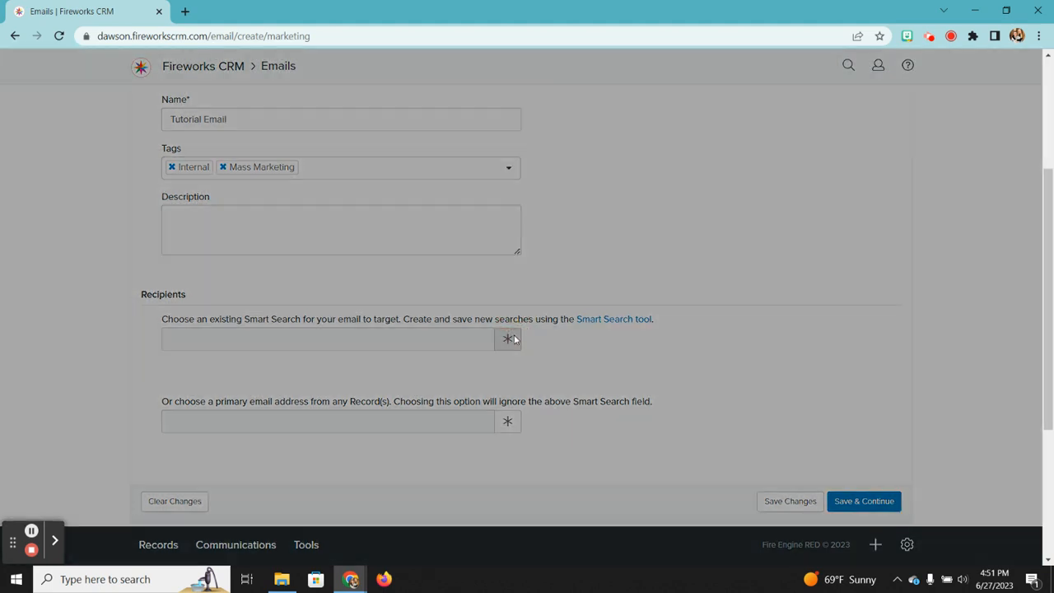
scroll(256, 278, down, 1)
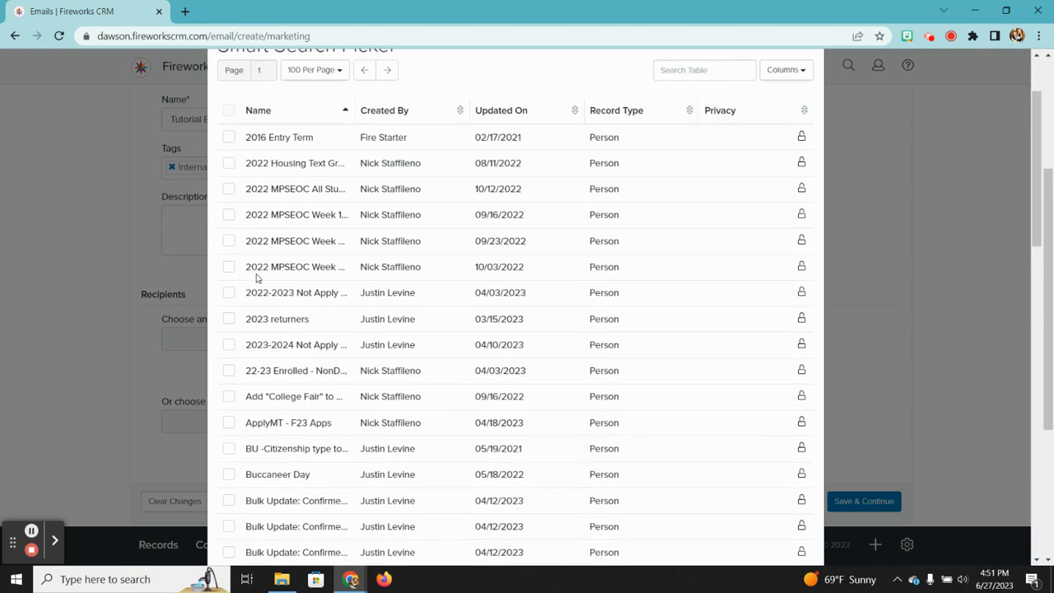
click(228, 318)
scroll(679, 291, down, 7)
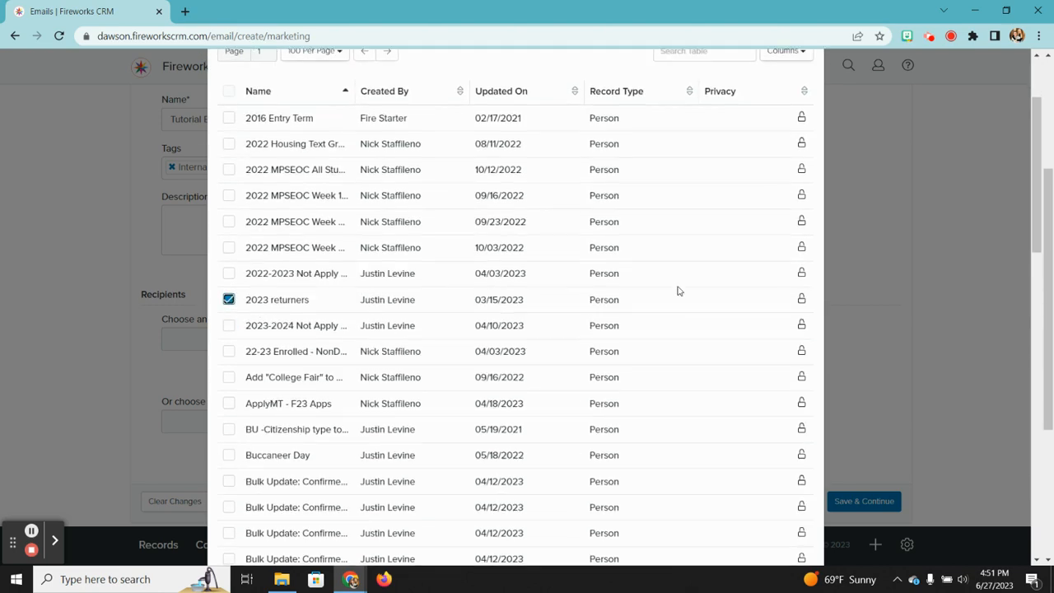
scroll(764, 393, down, 4)
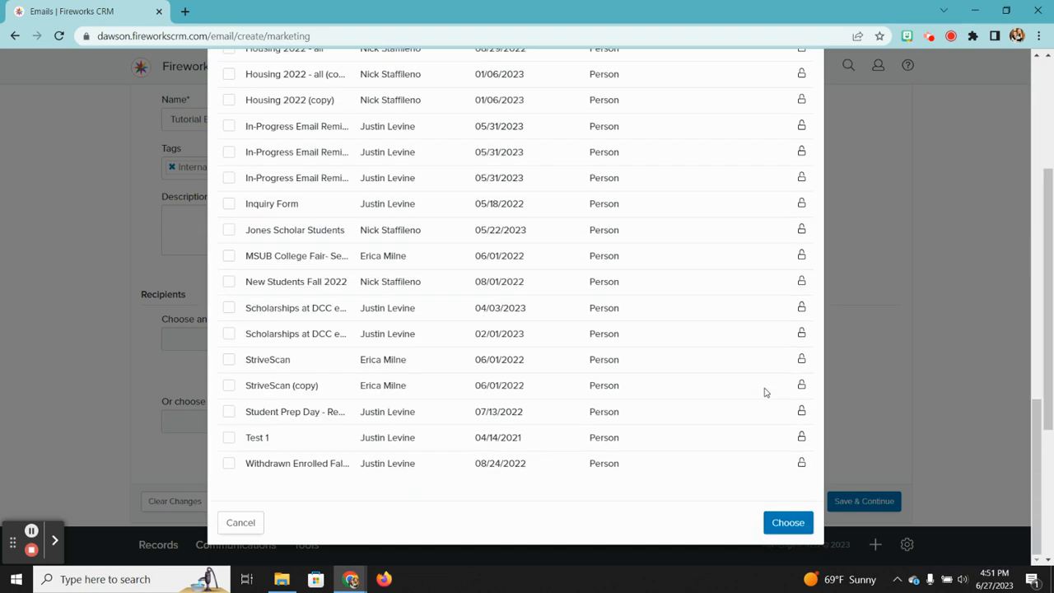
click(788, 519)
scroll(620, 450, down, 4)
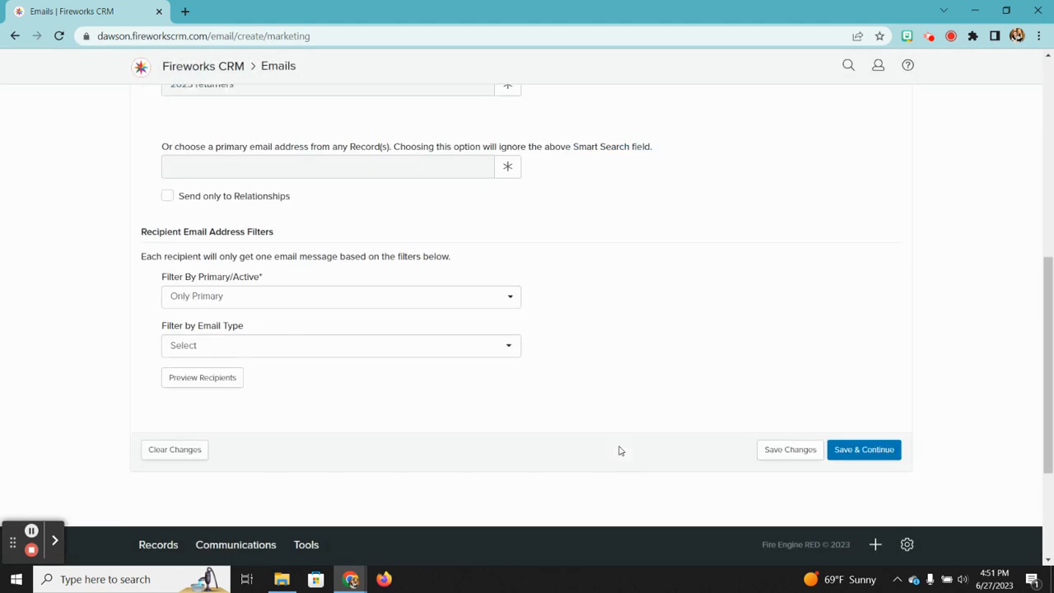
click(888, 360)
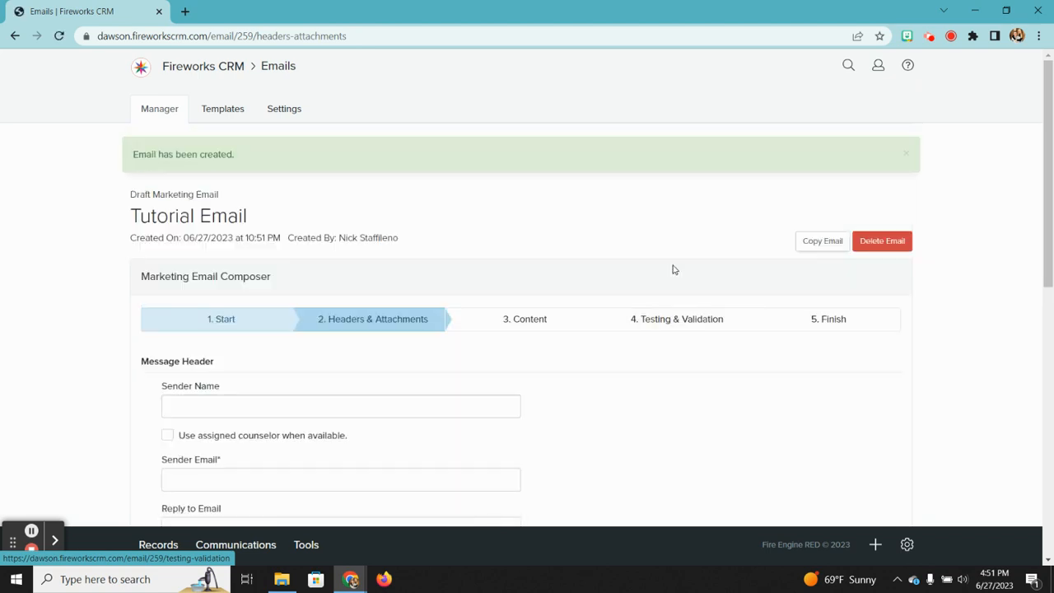
Step: Fill both Sender Email and Reply to Email with the admissions mailbox address
scroll(447, 367, down, 2)
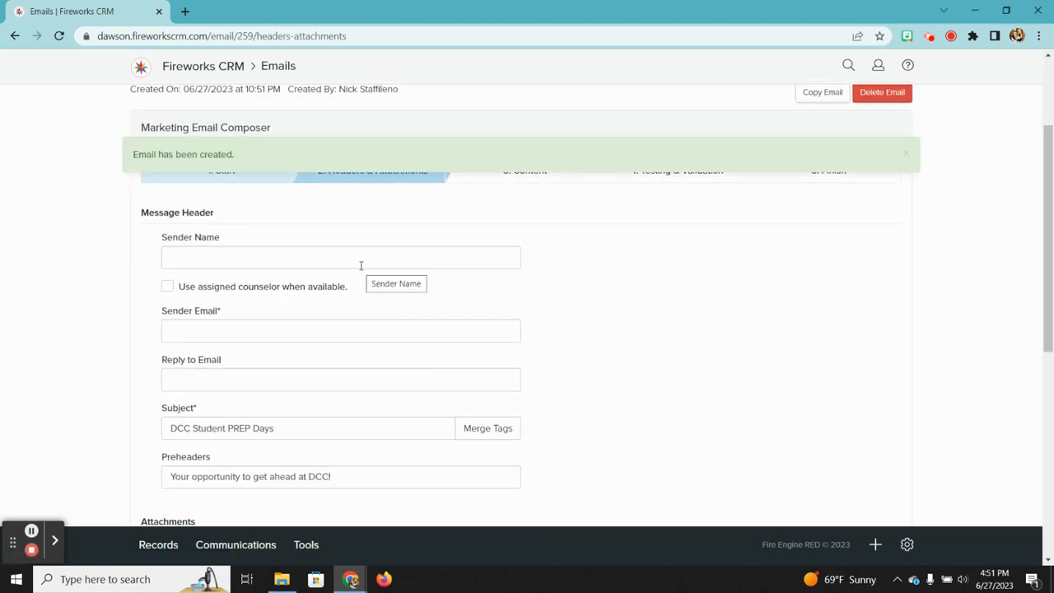
click(222, 340)
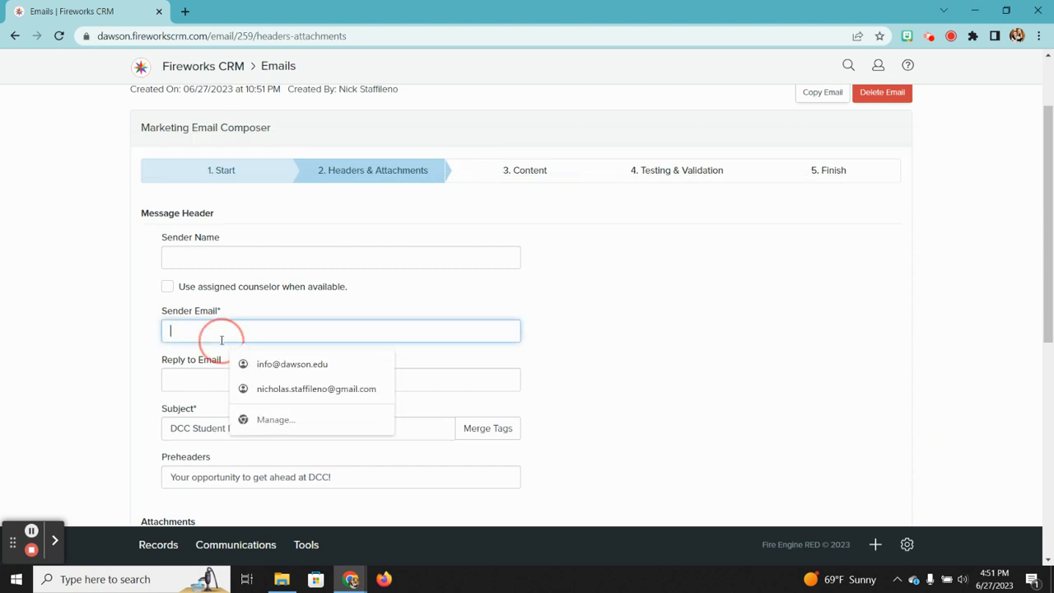
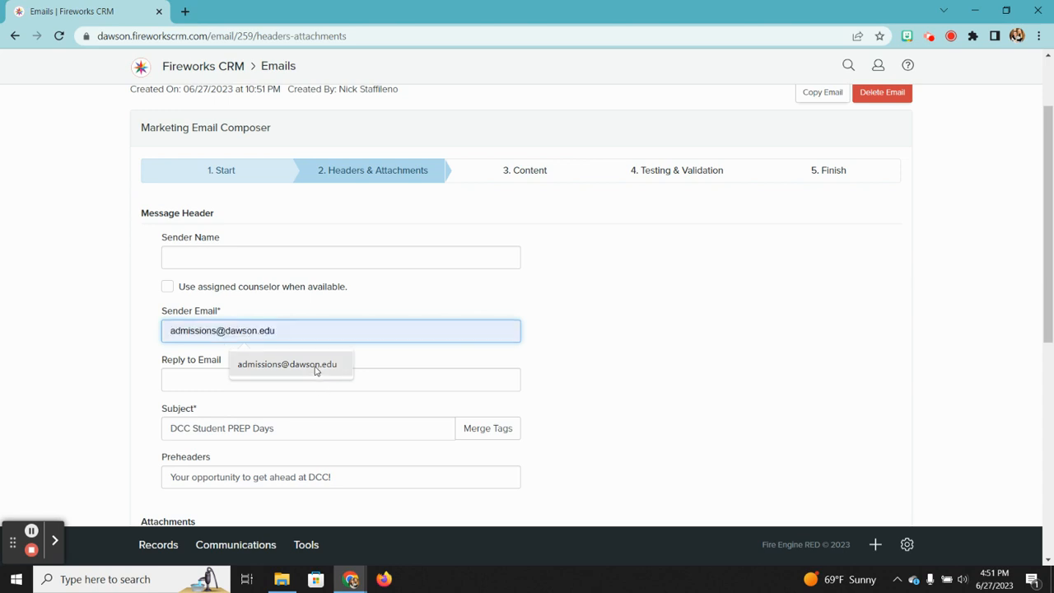
click(318, 365)
right_click(281, 370)
click(207, 378)
text(ad)
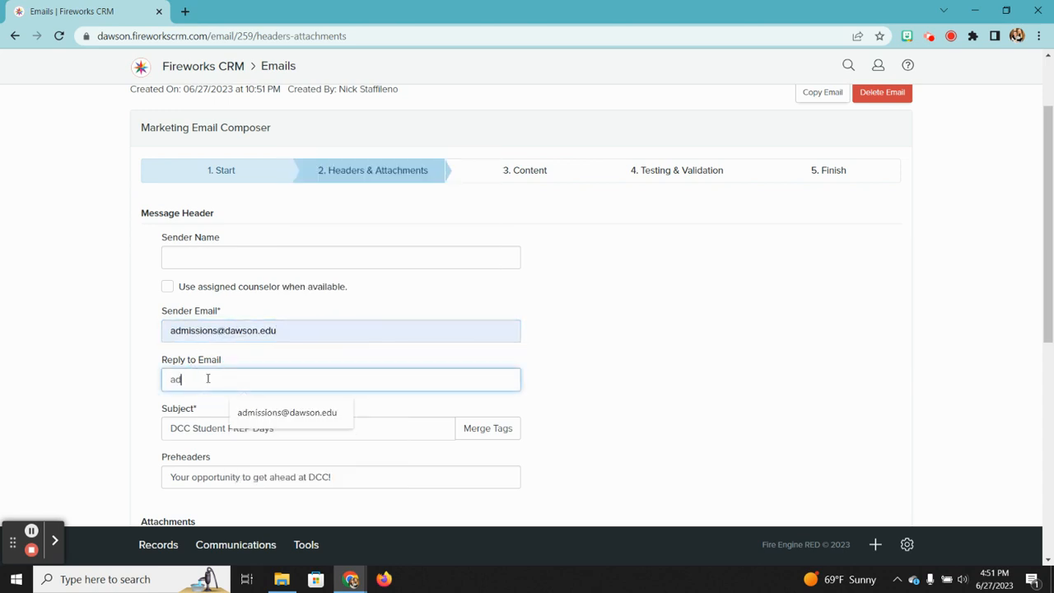
click(247, 412)
Step: Set the Sender Name to DCC Admissions
click(202, 258)
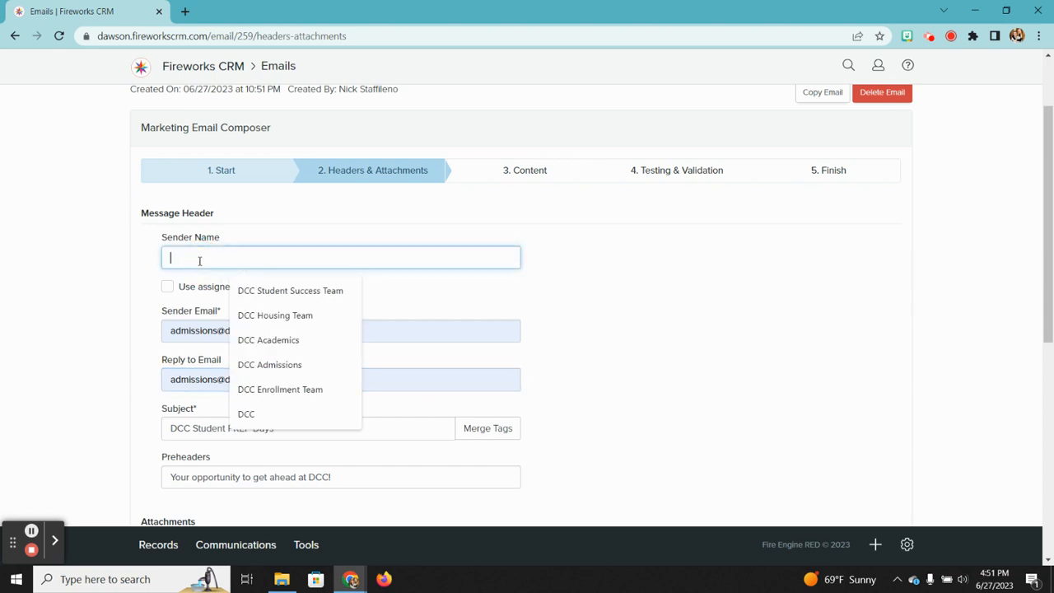
text(N)
key(BackSpace)
text(DCC Admissions)
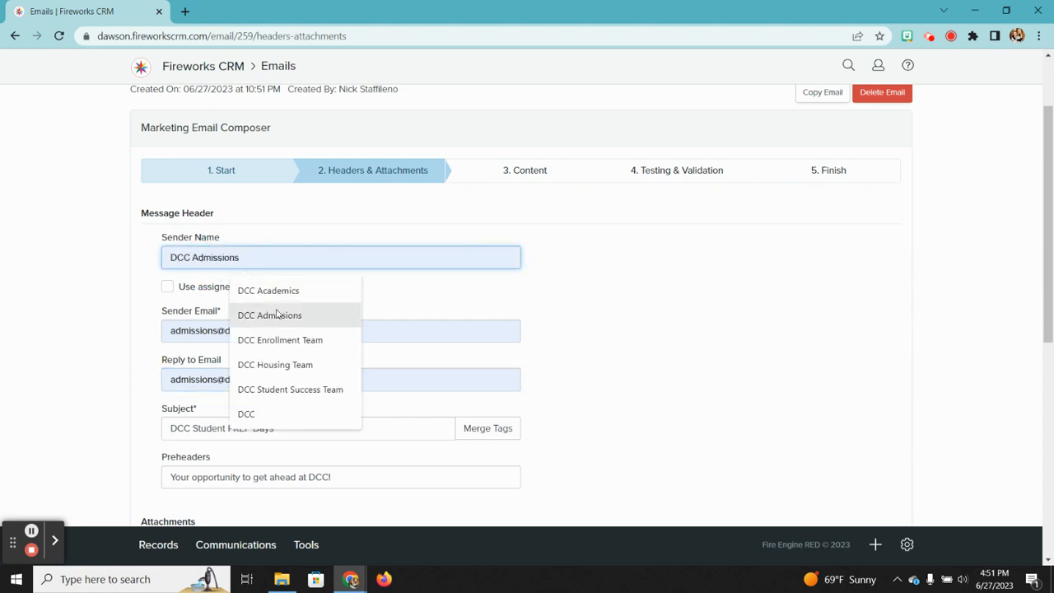
click(277, 315)
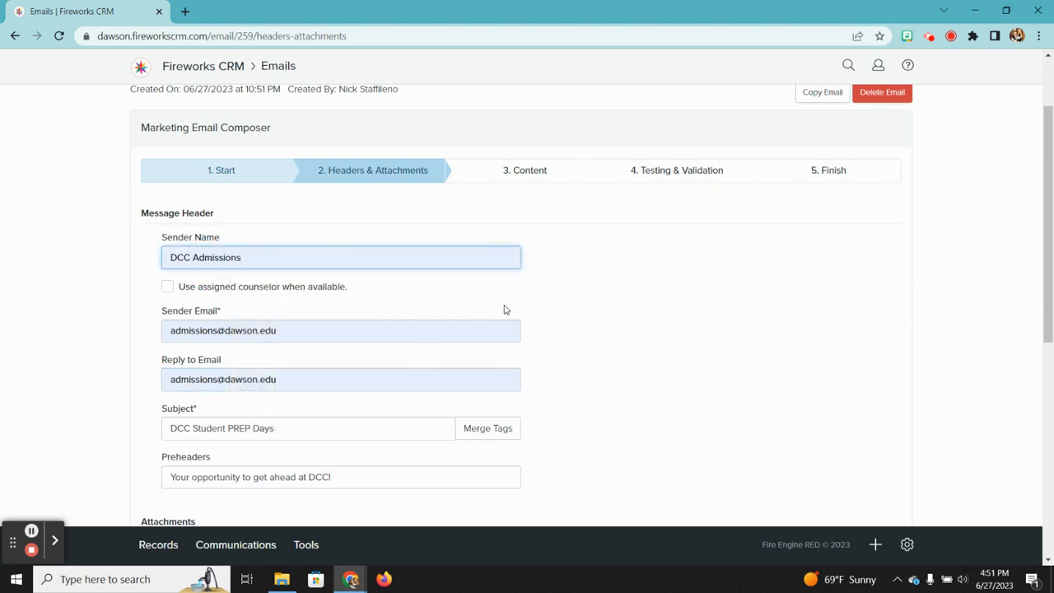
scroll(503, 307, down, 2)
scroll(504, 309, down, 2)
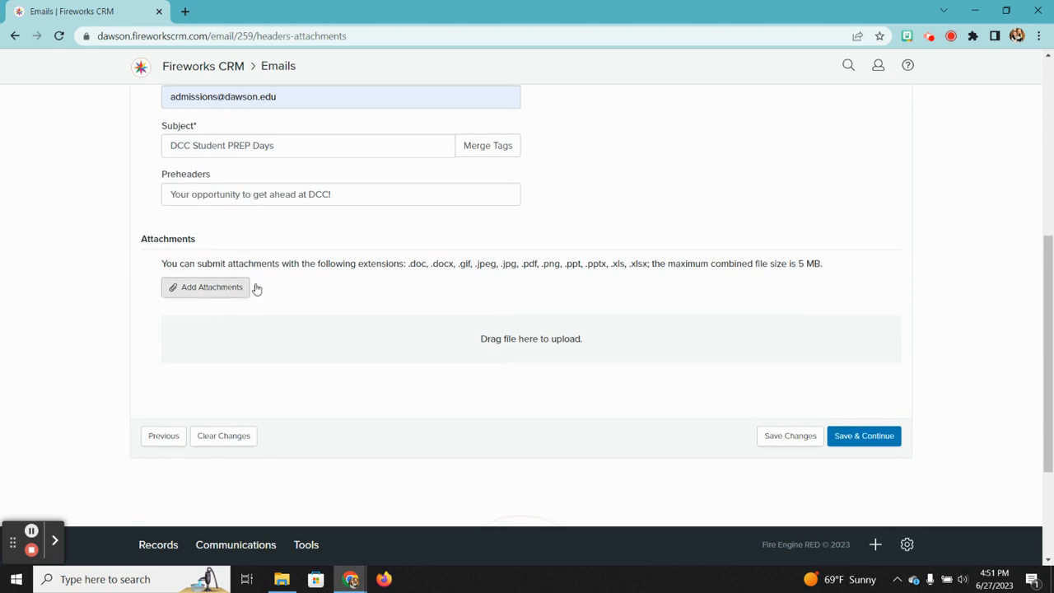
scroll(375, 280, up, 5)
click(523, 265)
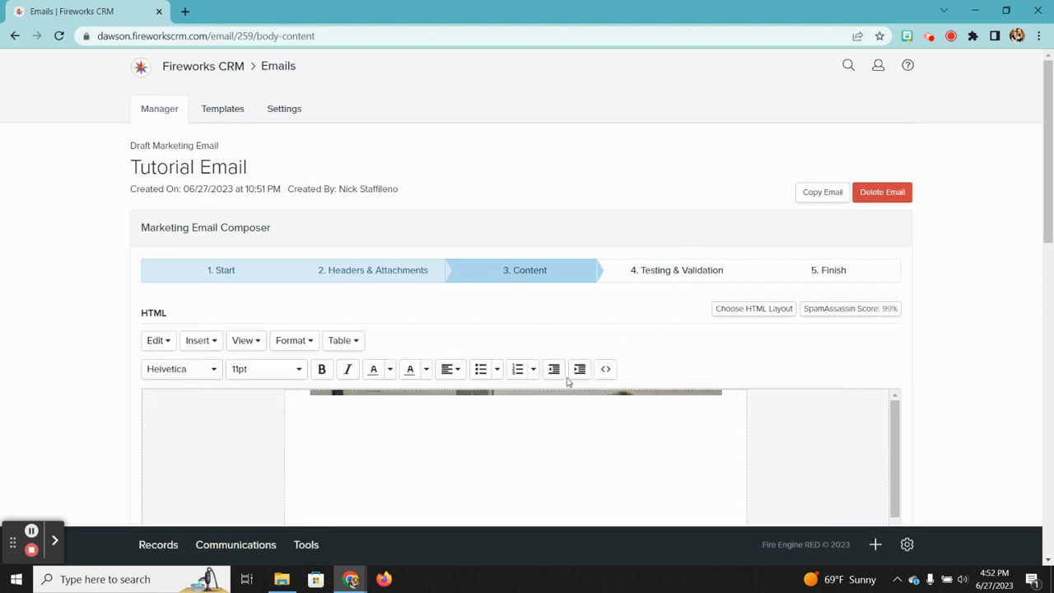
Step: Review the email body in the HTML editor, then Save & Continue to Testing & Validation
scroll(644, 388, down, 3)
scroll(645, 388, down, 6)
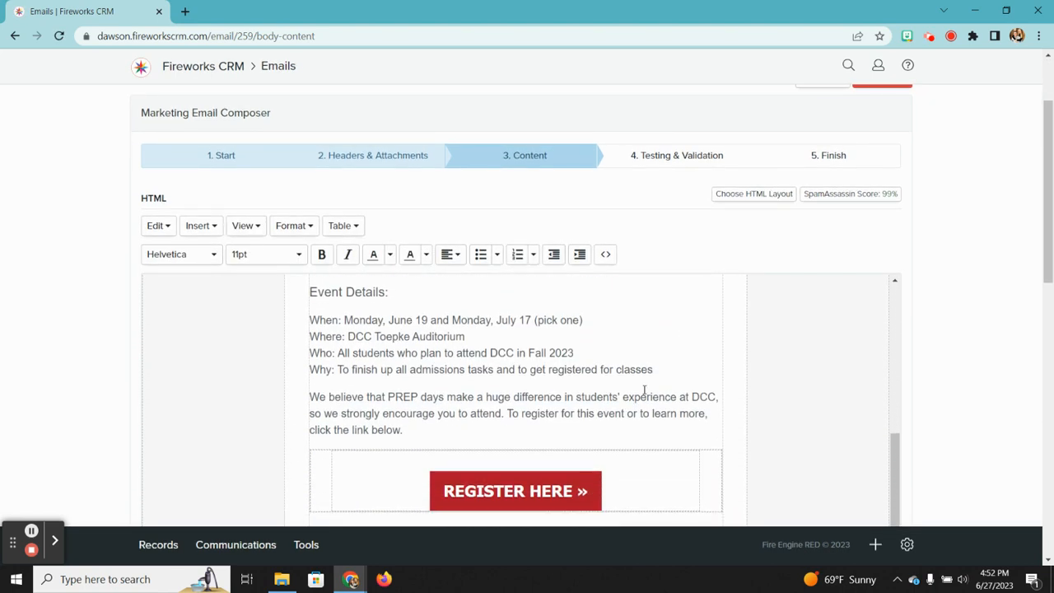
scroll(587, 400, down, 3)
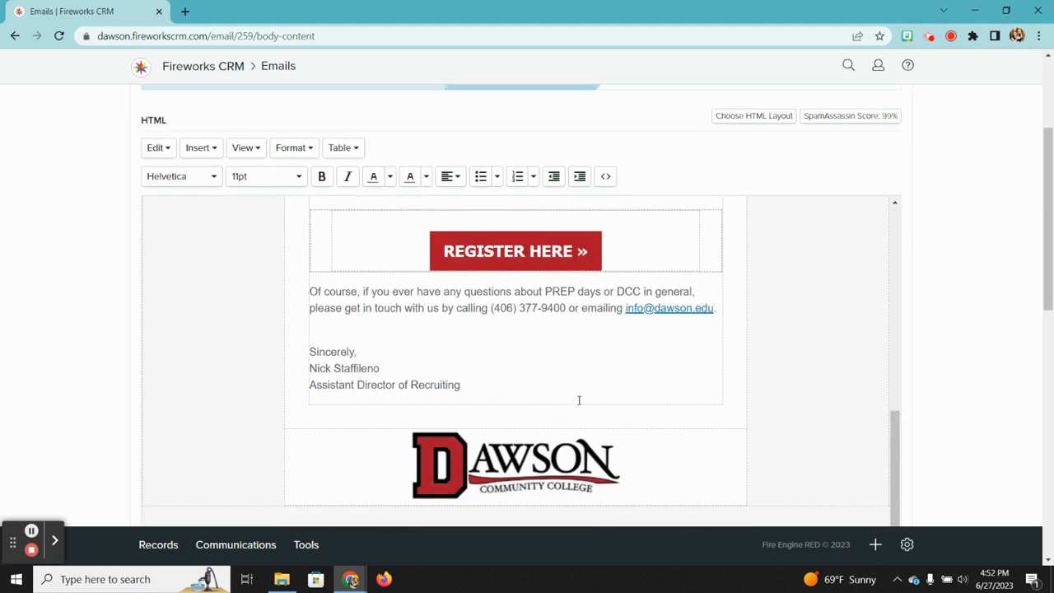
scroll(580, 400, up, 6)
scroll(579, 401, up, 3)
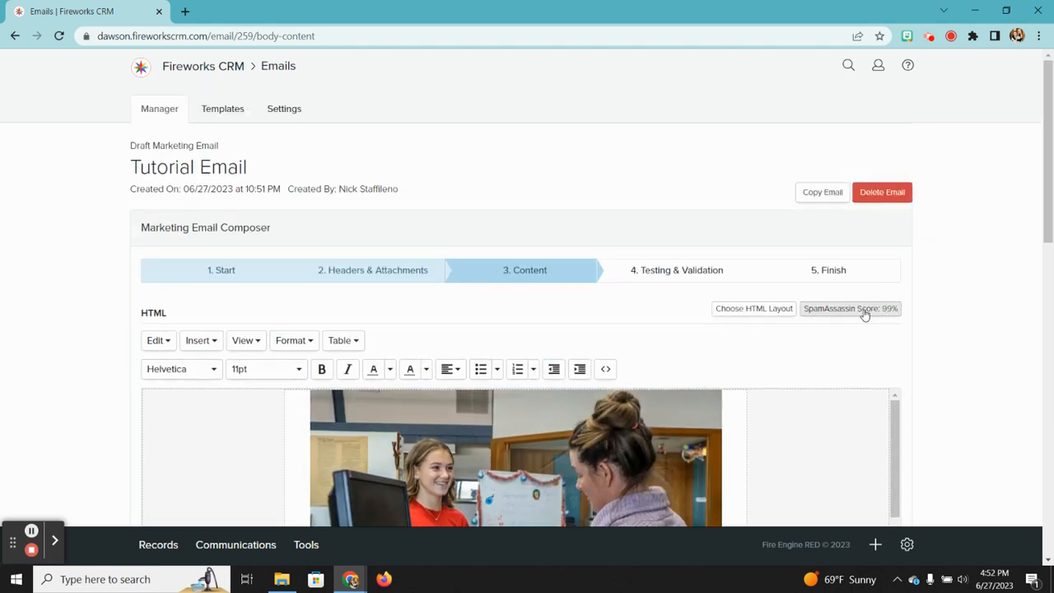
scroll(978, 280, down, 5)
click(888, 259)
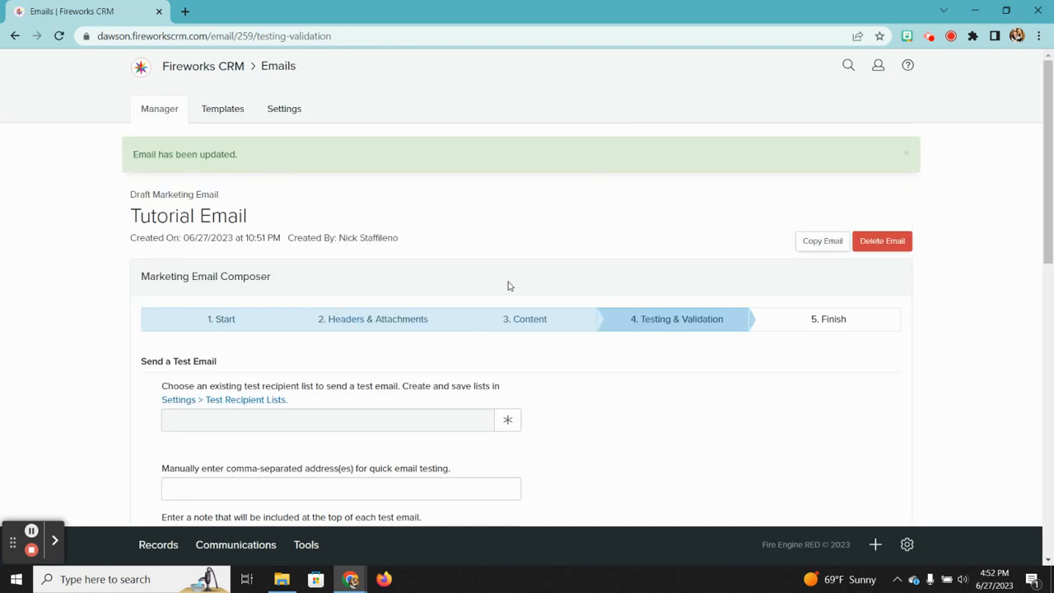
Step: Clear the test recipient address and submit Tutorial Email for an Email Client Preview
scroll(508, 286, down, 3)
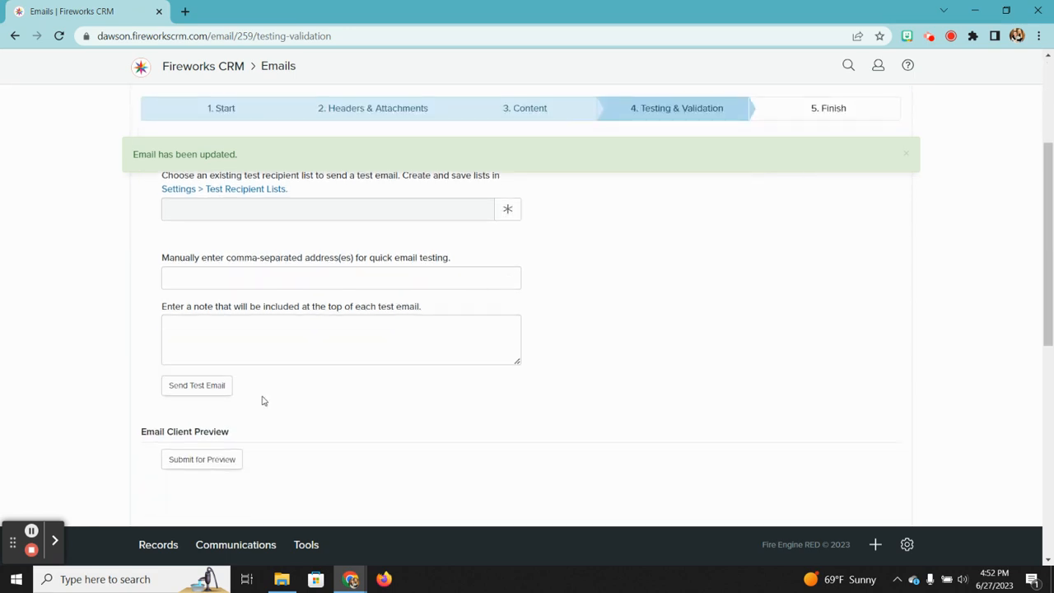
click(264, 276)
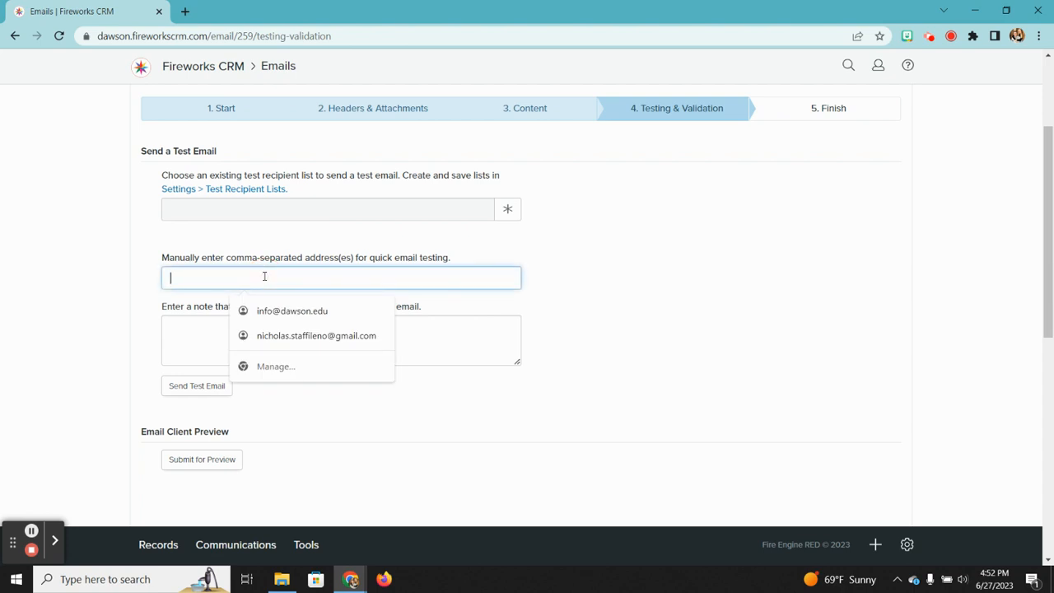
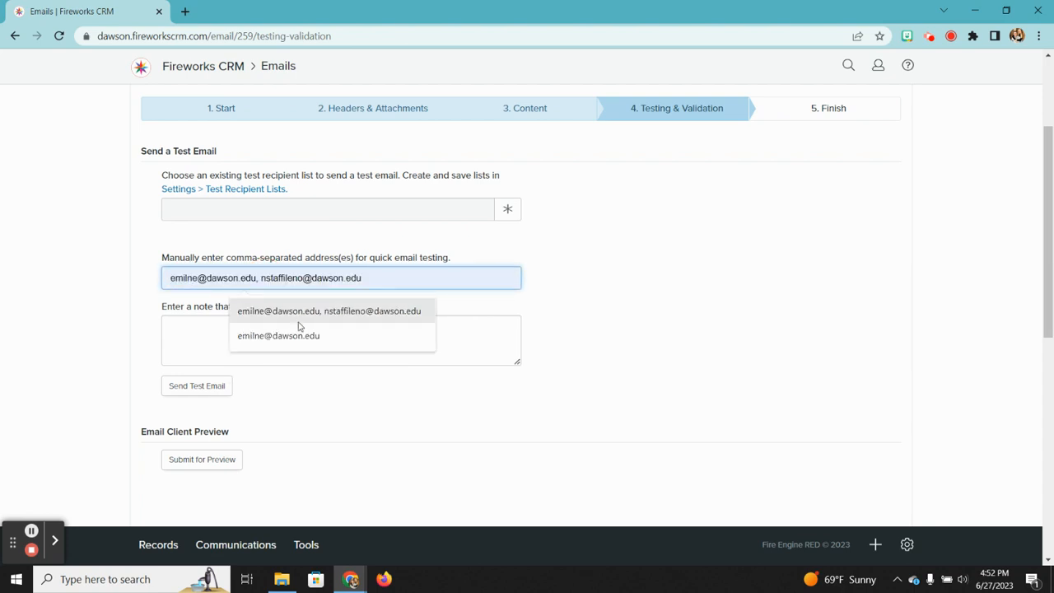
click(298, 336)
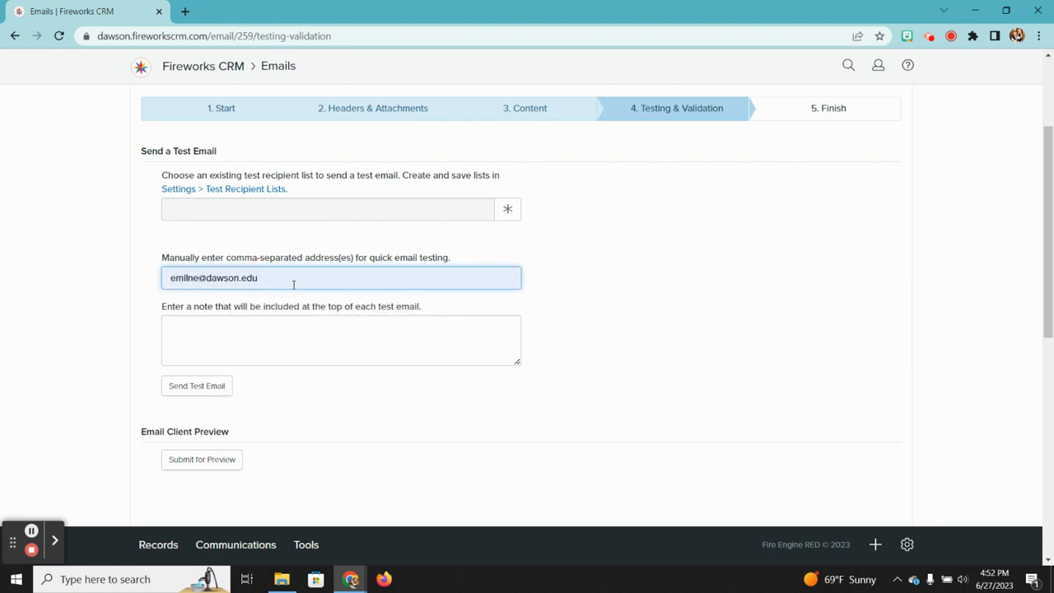
drag(293, 284, 145, 278)
key(BackSpace)
click(144, 293)
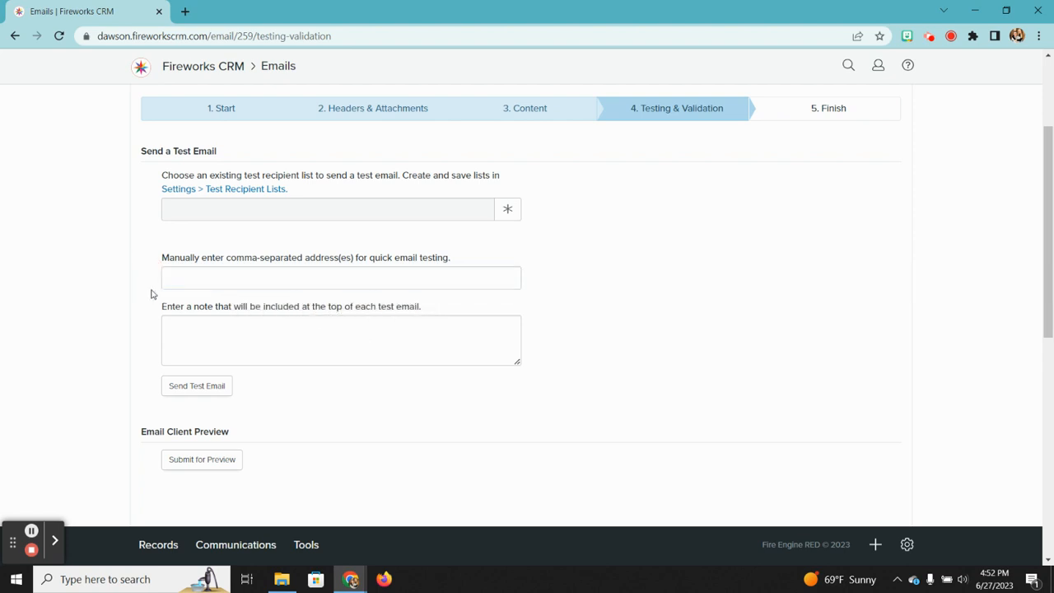
click(207, 460)
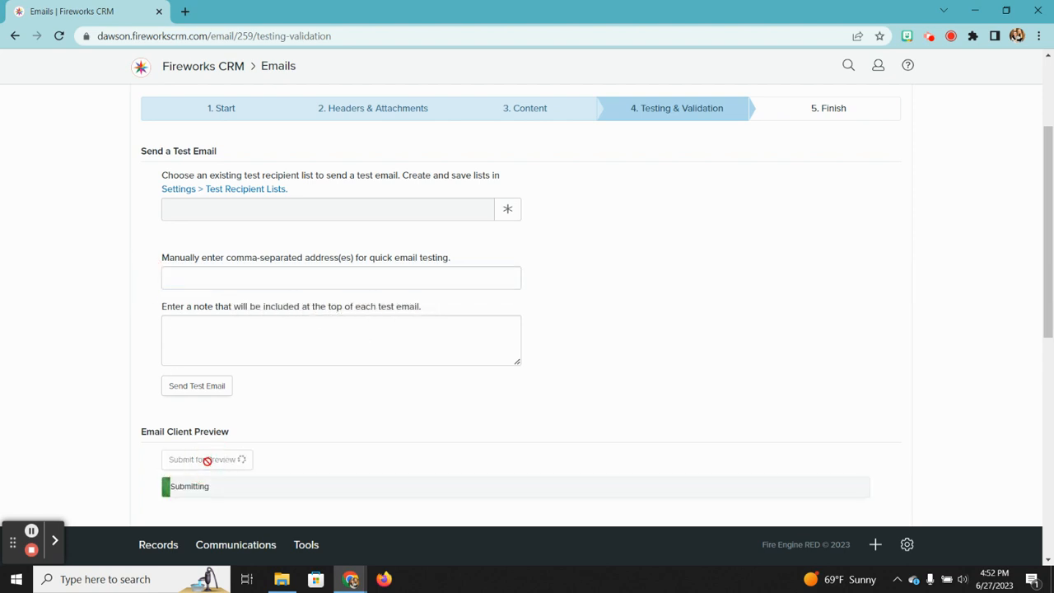
scroll(207, 460, down, 1)
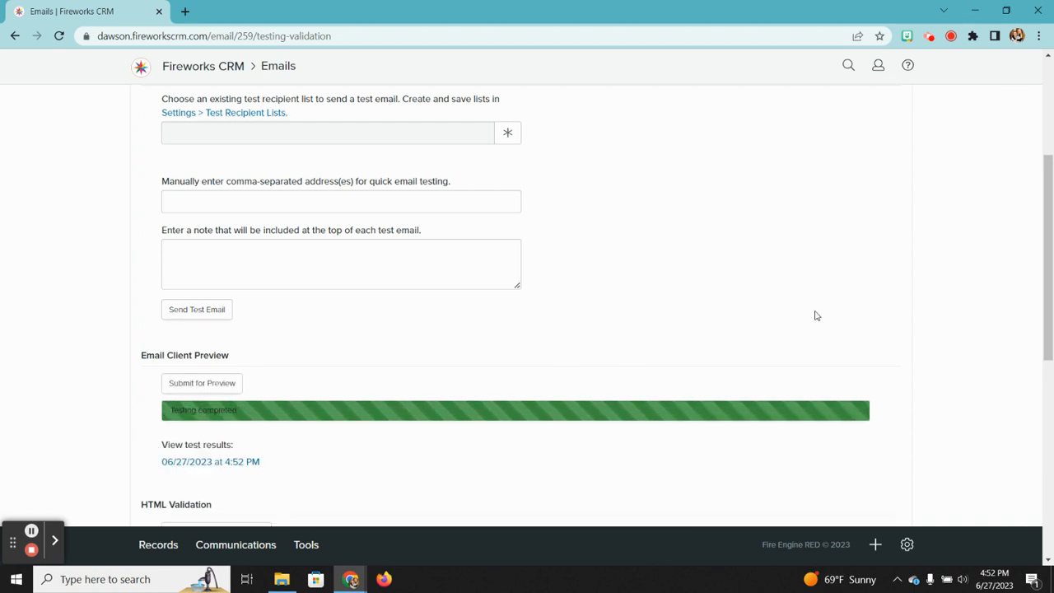
click(245, 463)
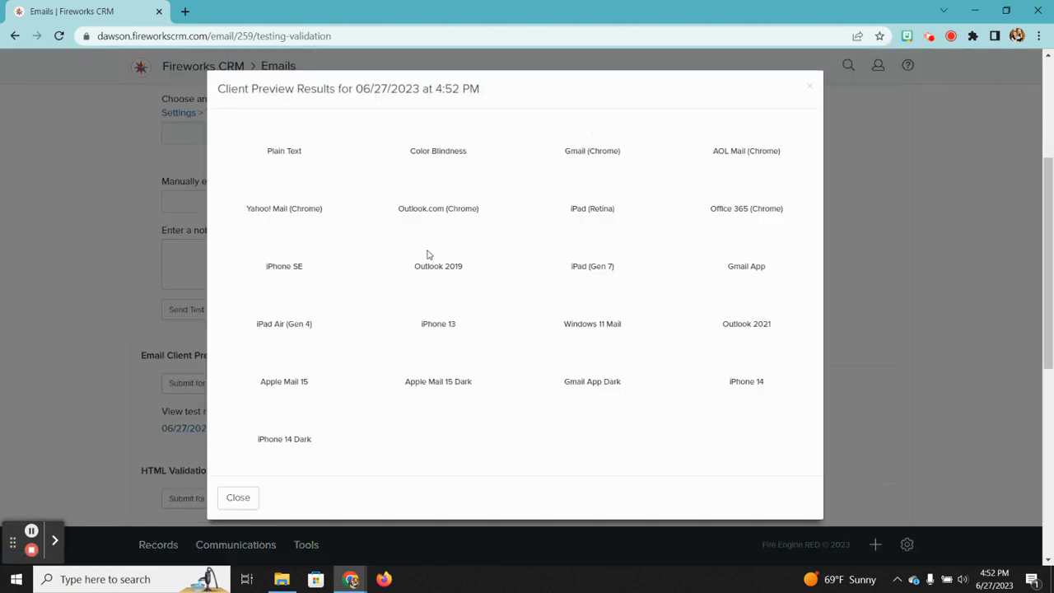
scroll(572, 379, down, 3)
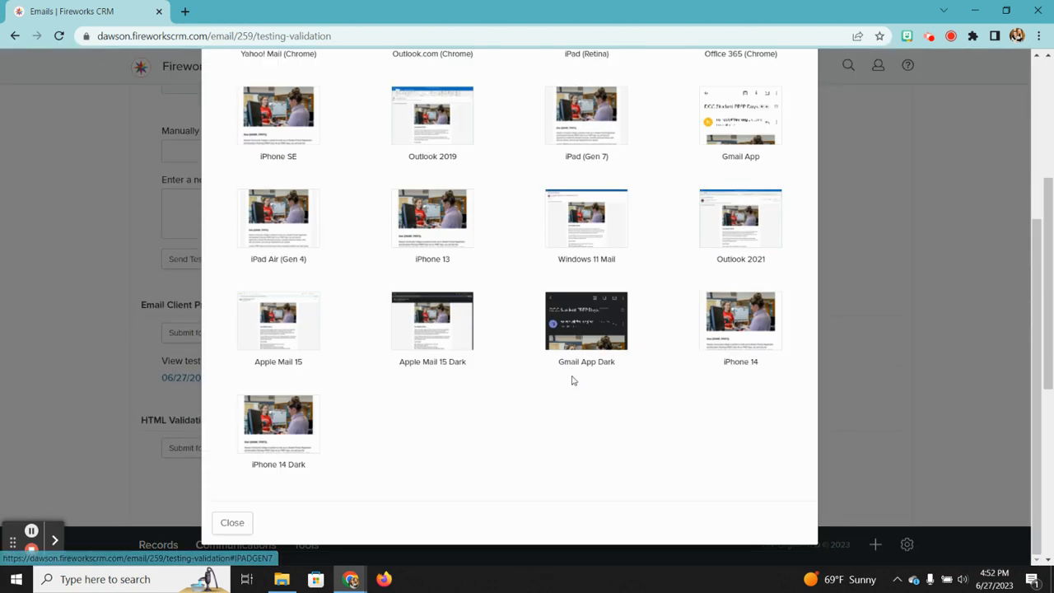
click(738, 327)
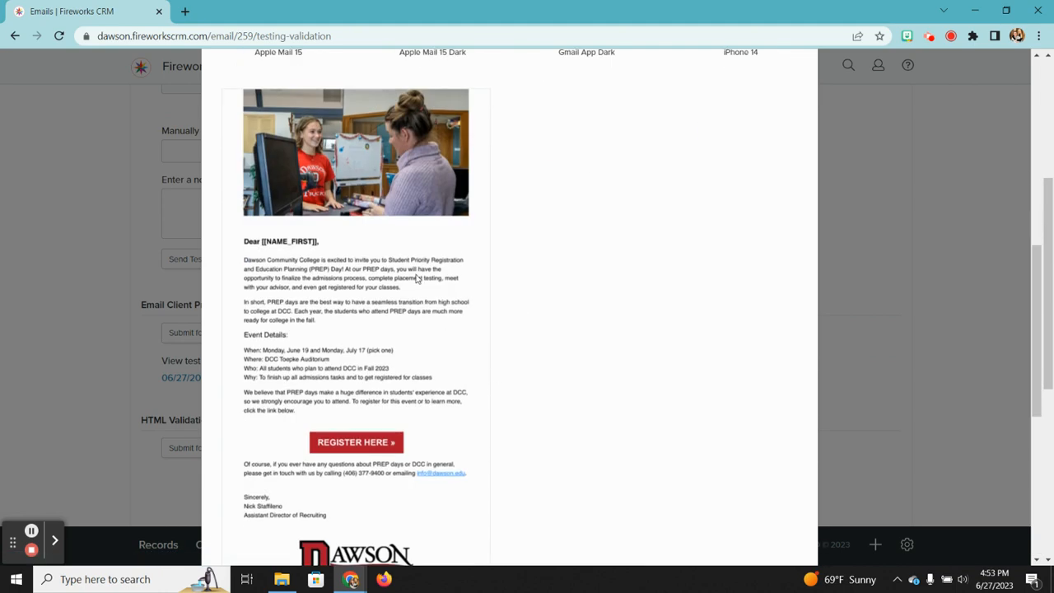
scroll(416, 277, up, 1)
scroll(417, 277, down, 4)
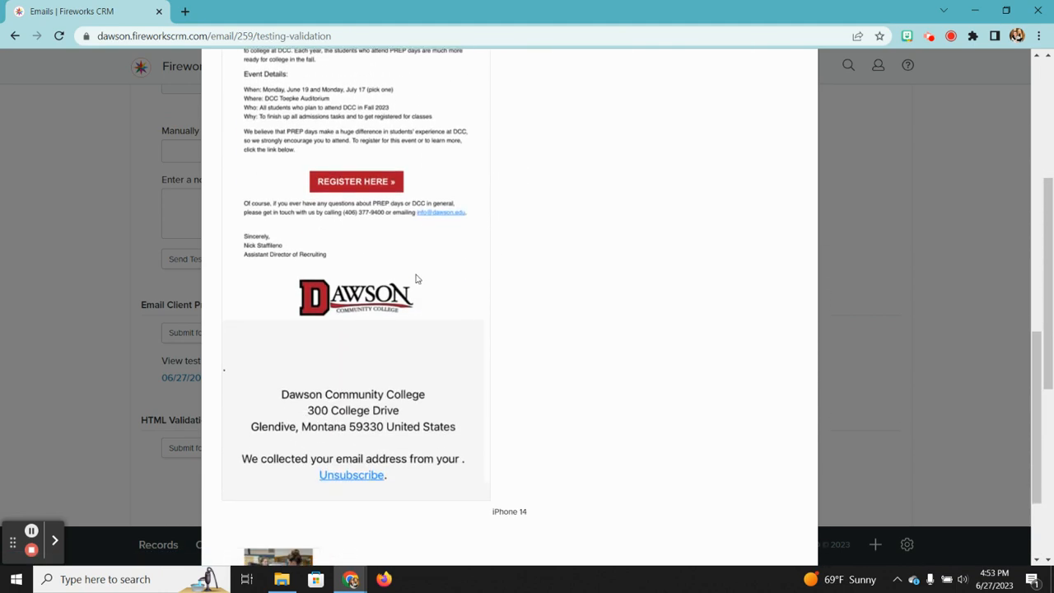
scroll(416, 277, up, 5)
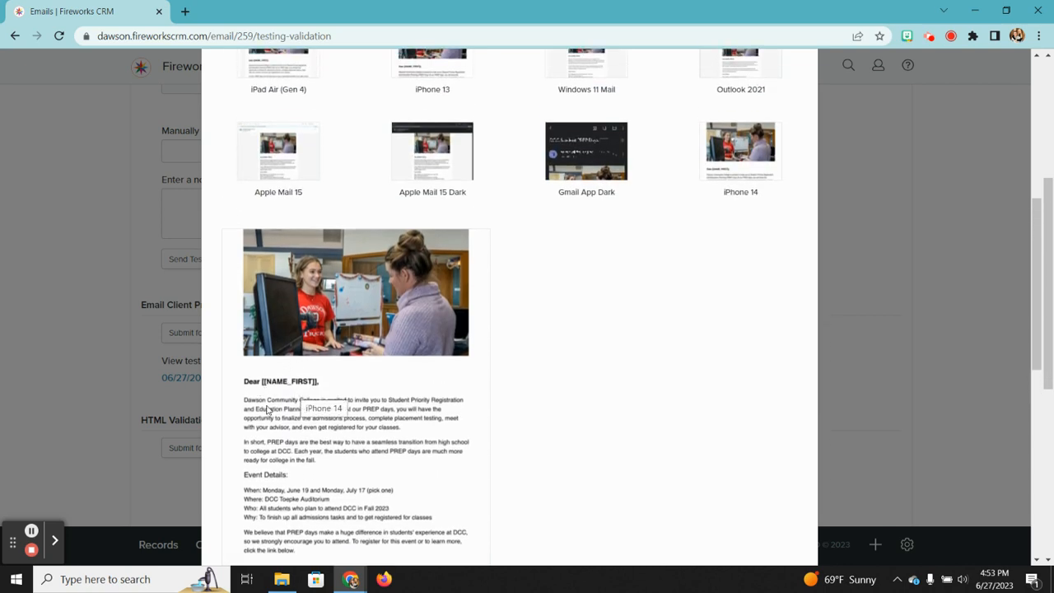
scroll(403, 329, down, 3)
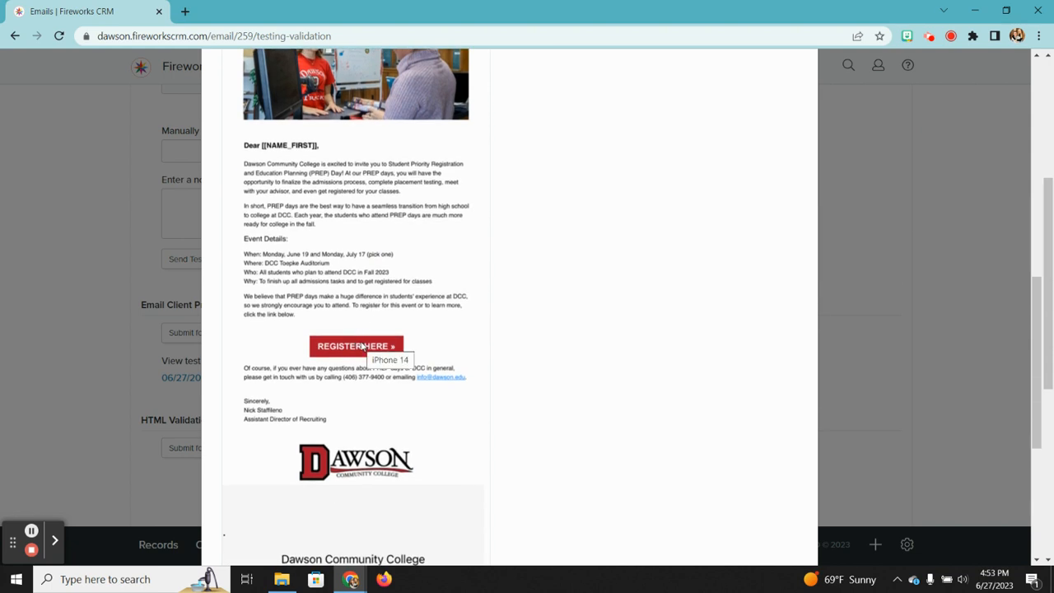
scroll(362, 346, down, 1)
scroll(375, 375, down, 1)
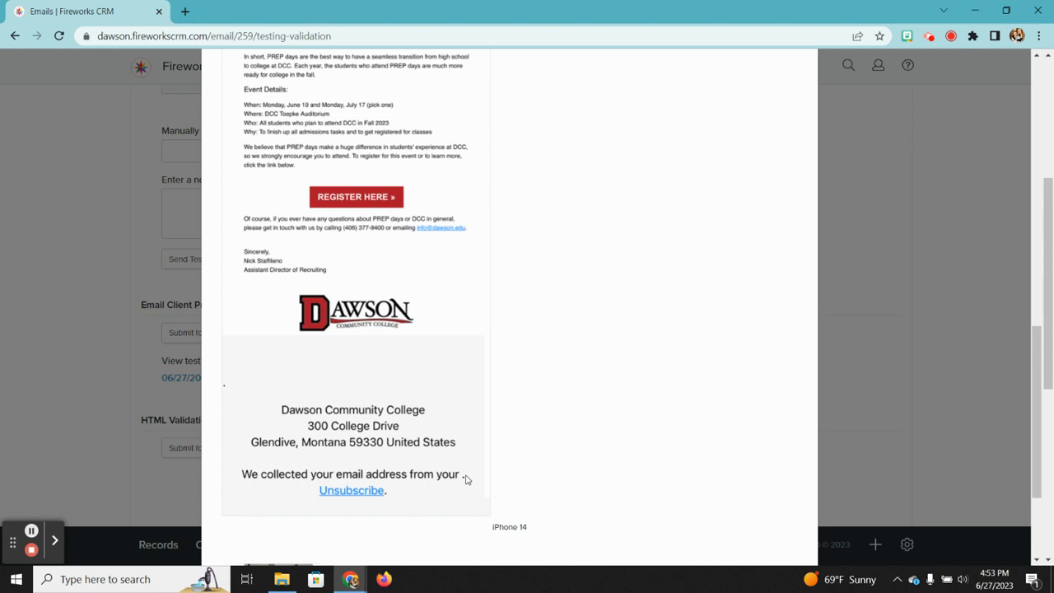
scroll(465, 479, down, 2)
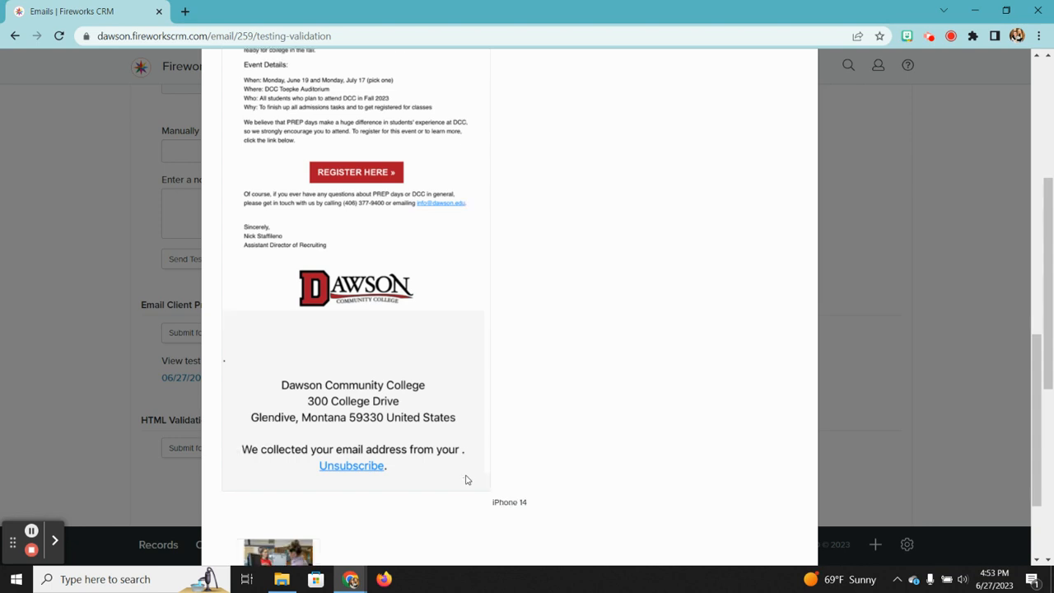
scroll(696, 288, up, 8)
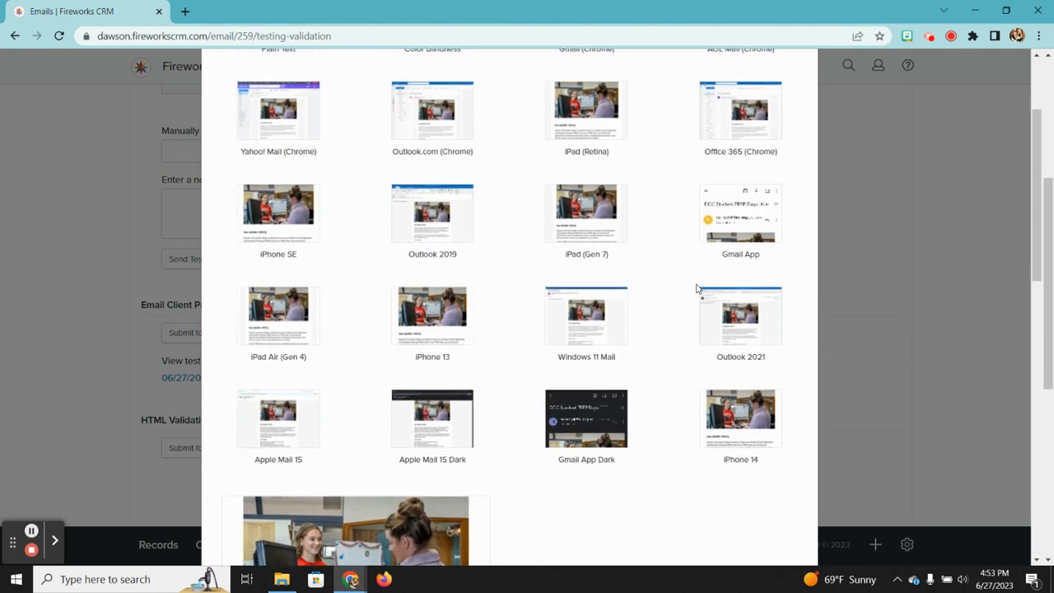
scroll(459, 345, up, 1)
click(456, 426)
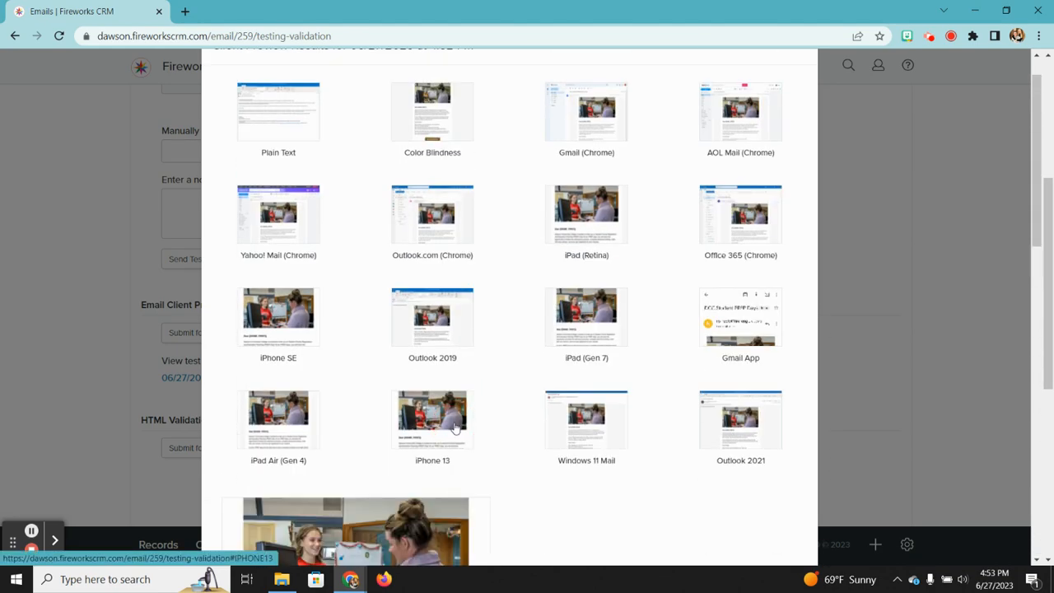
scroll(456, 427, down, 4)
scroll(456, 426, up, 4)
scroll(536, 353, up, 1)
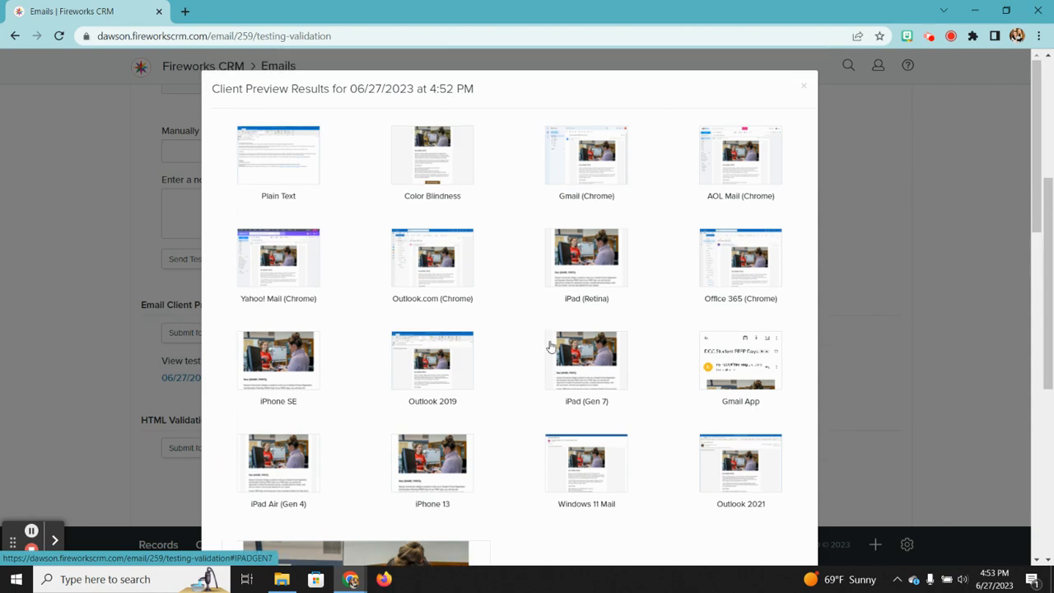
click(591, 244)
scroll(497, 332, down, 6)
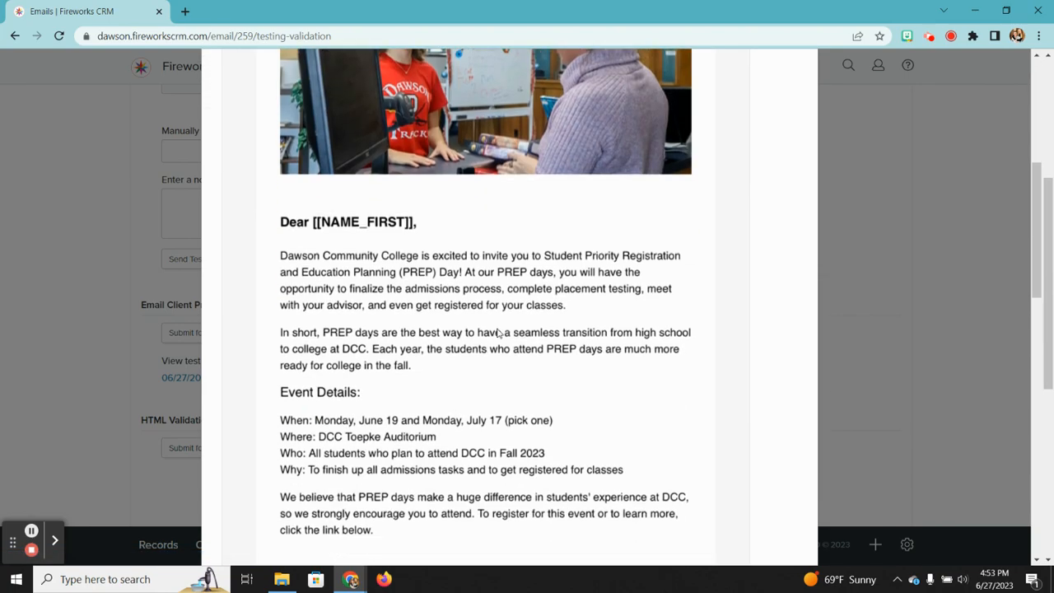
scroll(497, 332, down, 5)
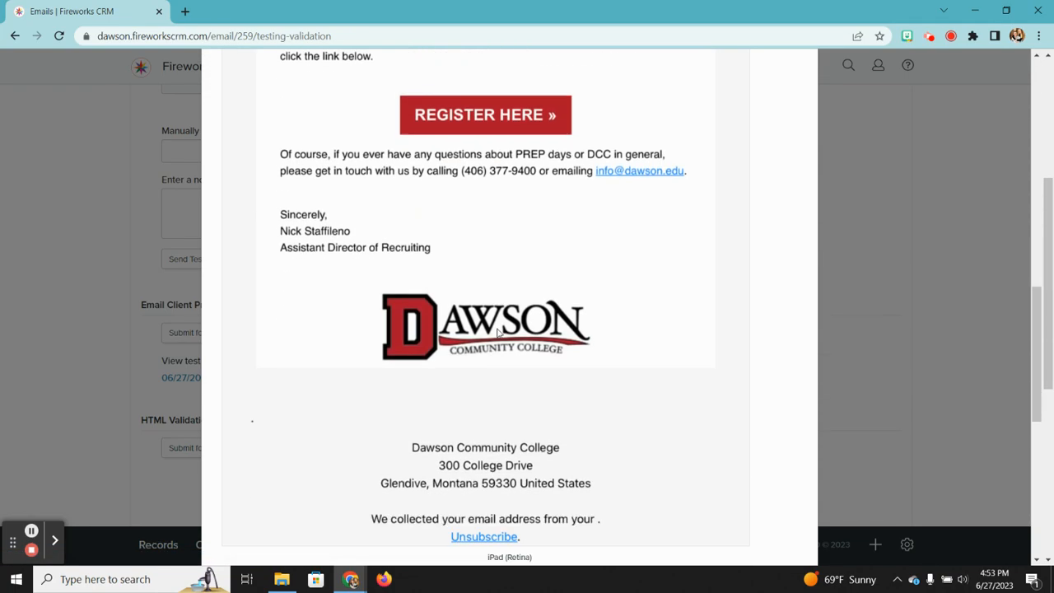
scroll(497, 333, up, 10)
click(574, 164)
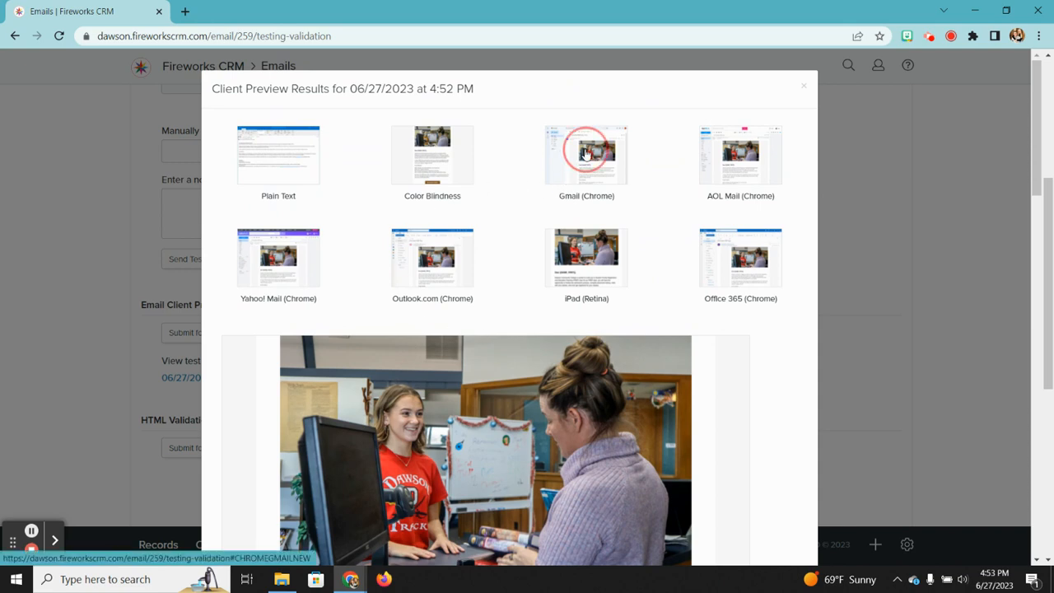
scroll(530, 362, down, 1)
scroll(529, 362, down, 6)
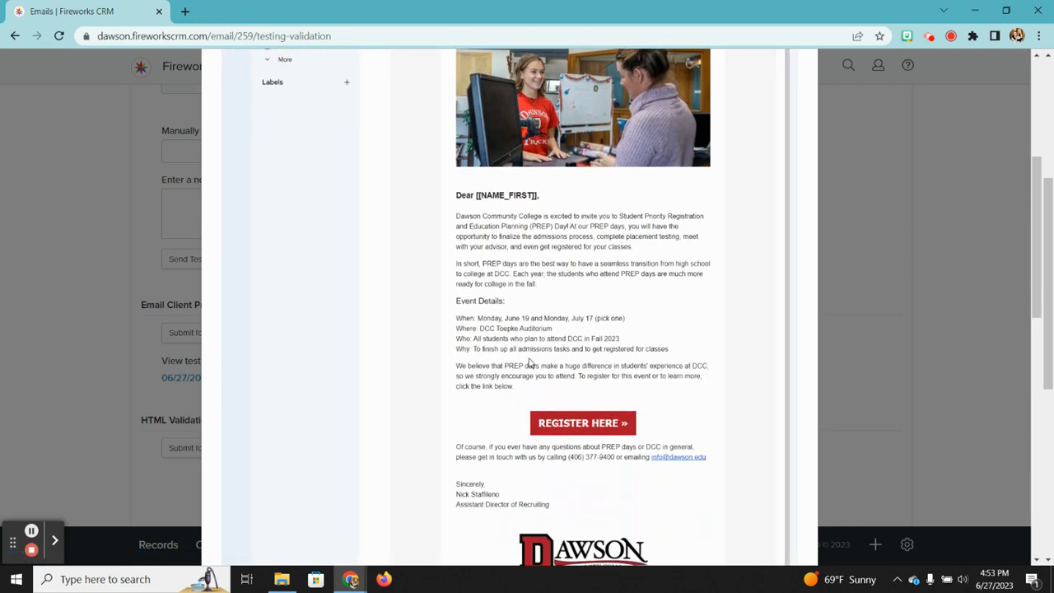
scroll(529, 362, up, 5)
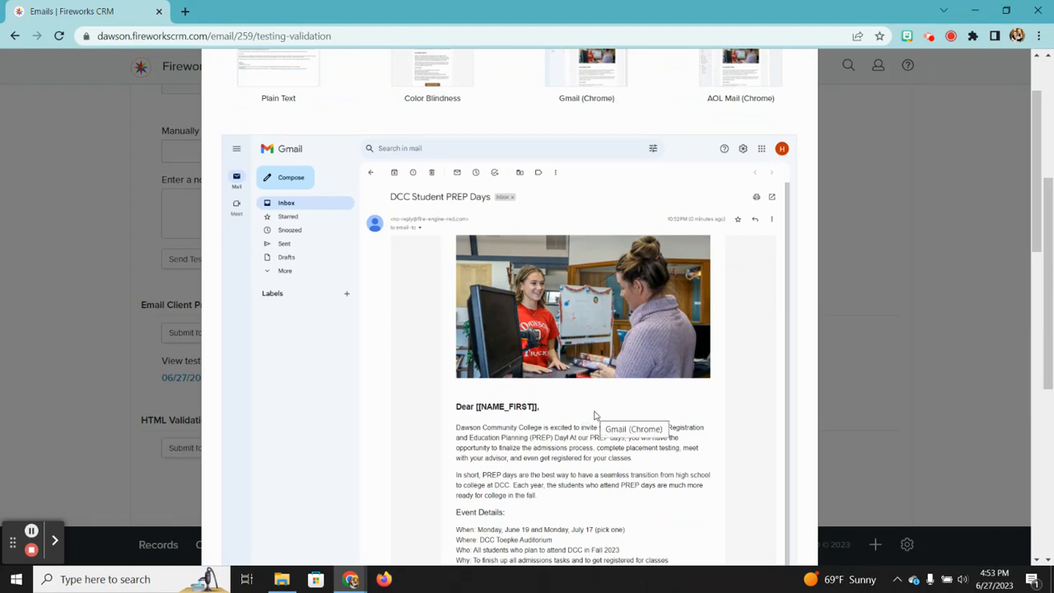
scroll(595, 416, down, 5)
scroll(595, 416, up, 10)
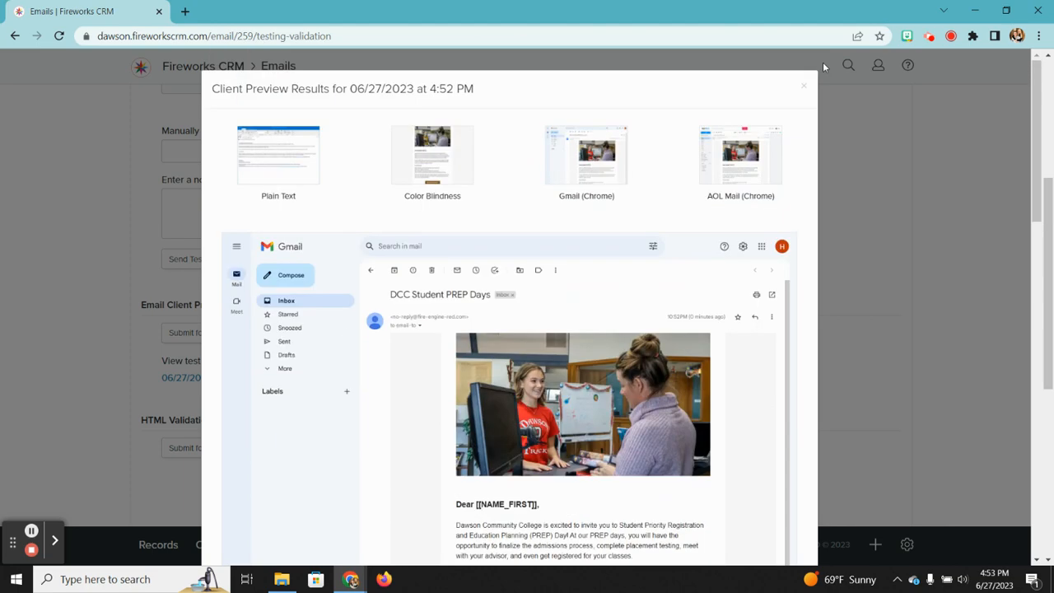
click(807, 91)
scroll(682, 228, down, 5)
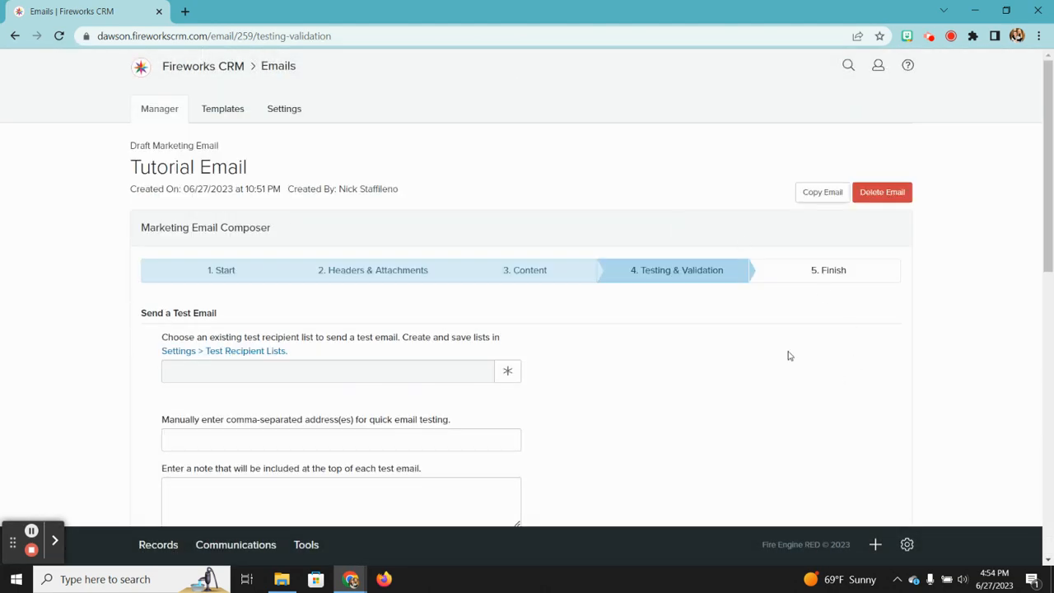
Step: Save the tested email and continue to the Finish step
scroll(788, 355, down, 10)
scroll(788, 356, down, 1)
click(864, 277)
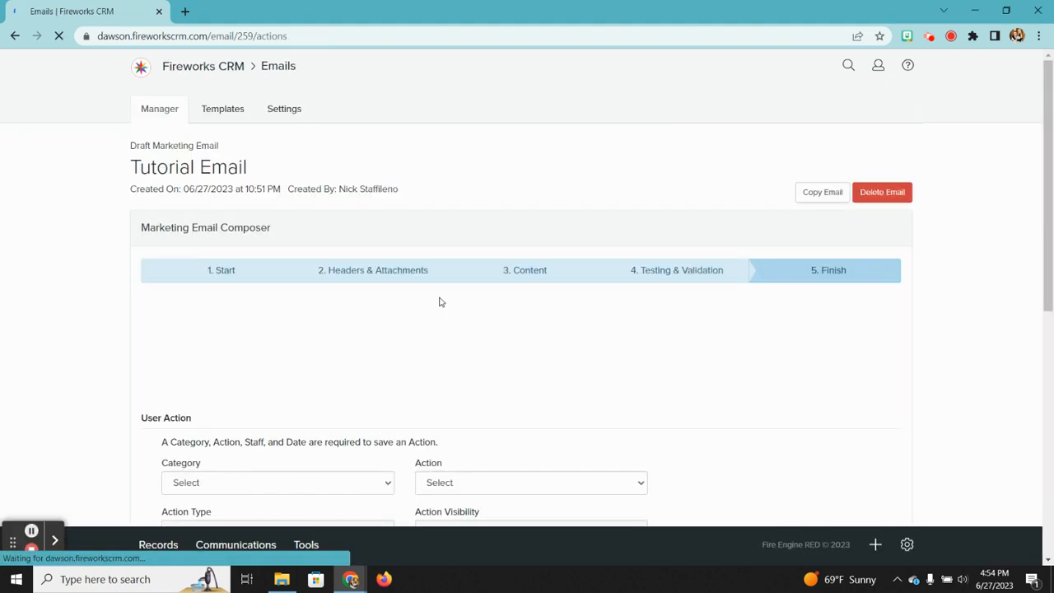
Step: Set the user action category to Communication Flow and assign a staff member
scroll(438, 302, down, 4)
scroll(285, 212, up, 2)
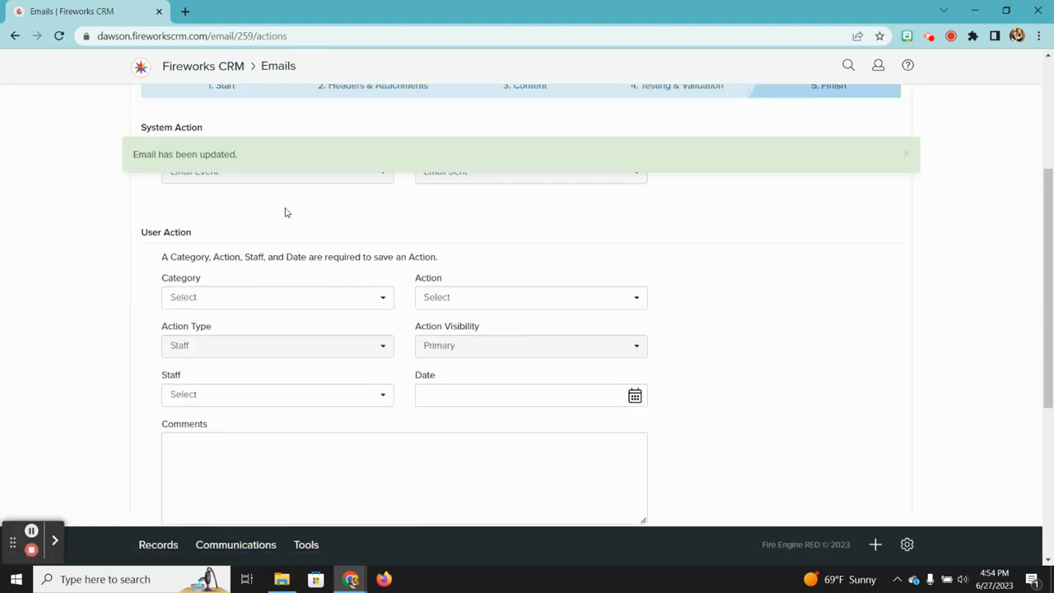
click(360, 300)
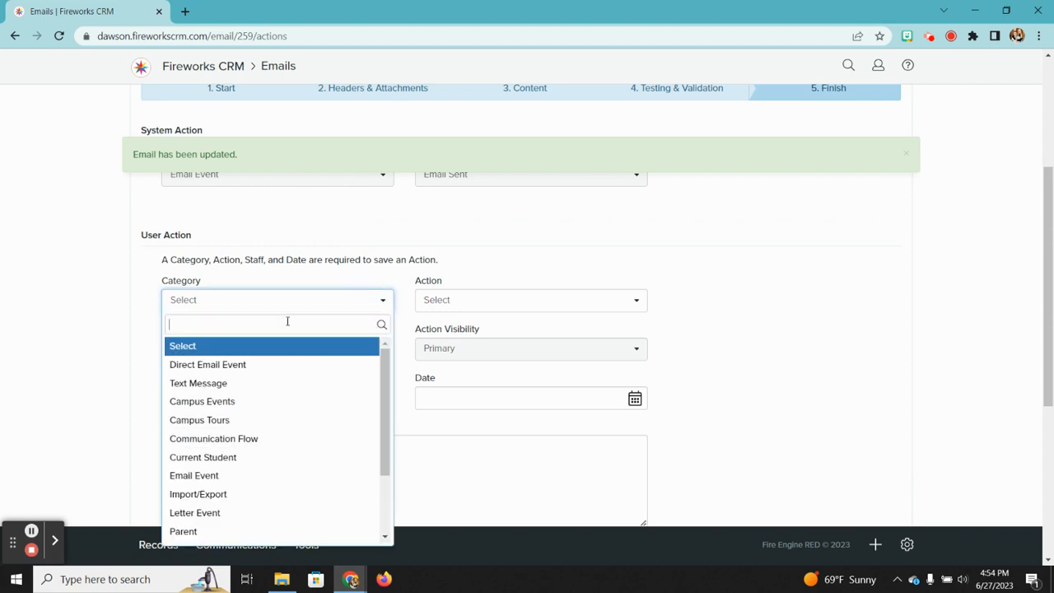
click(212, 438)
click(199, 397)
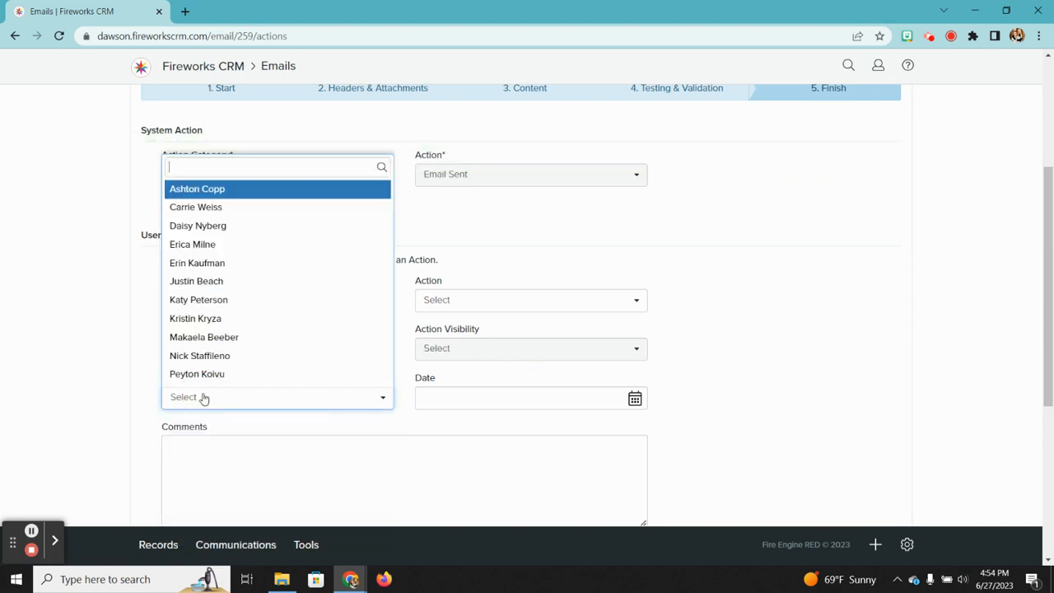
click(195, 362)
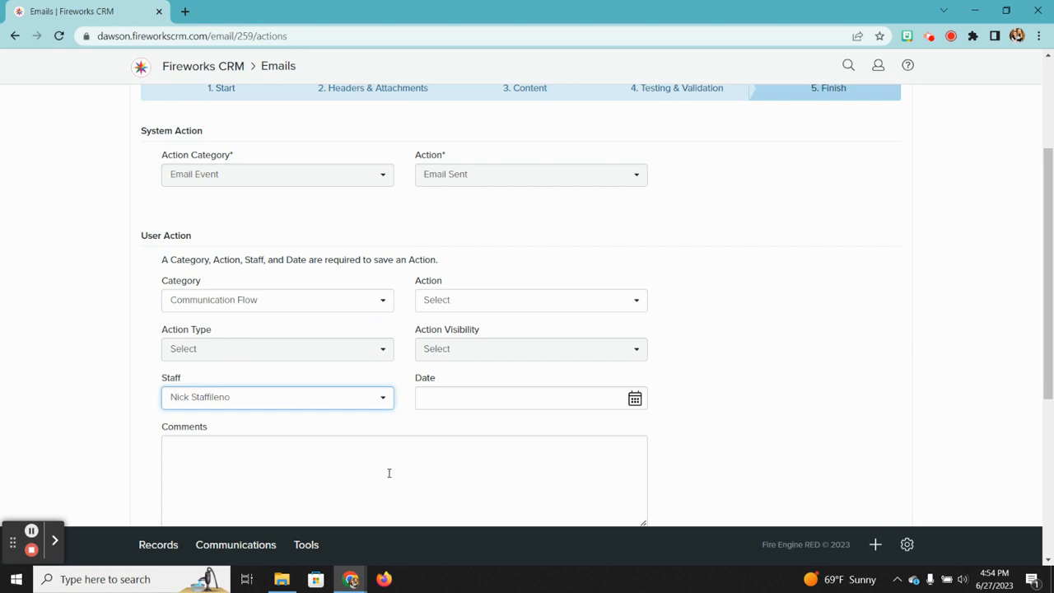
scroll(738, 299, down, 4)
scroll(739, 299, up, 6)
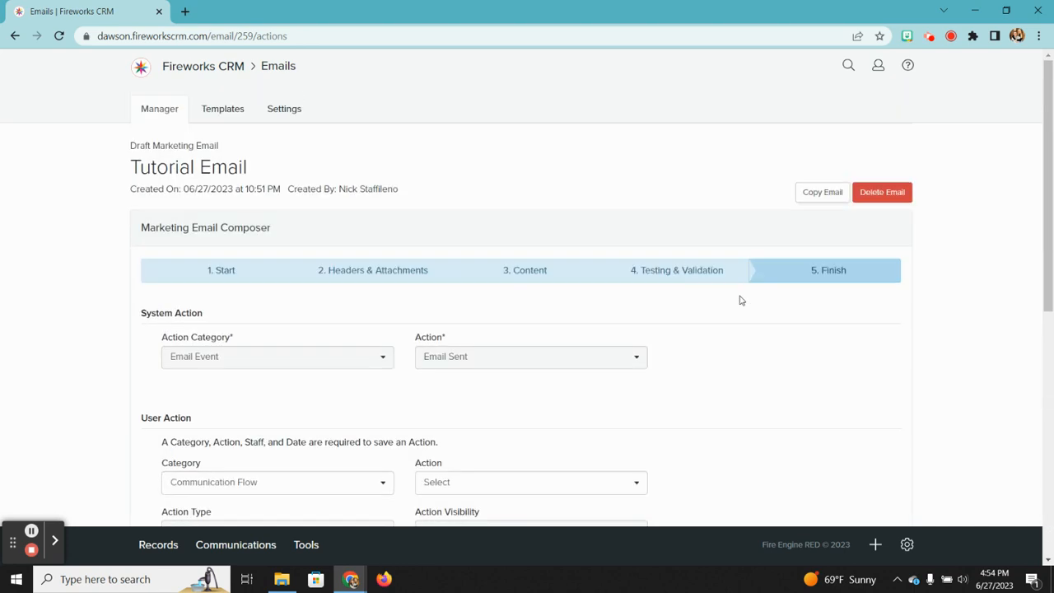
click(890, 195)
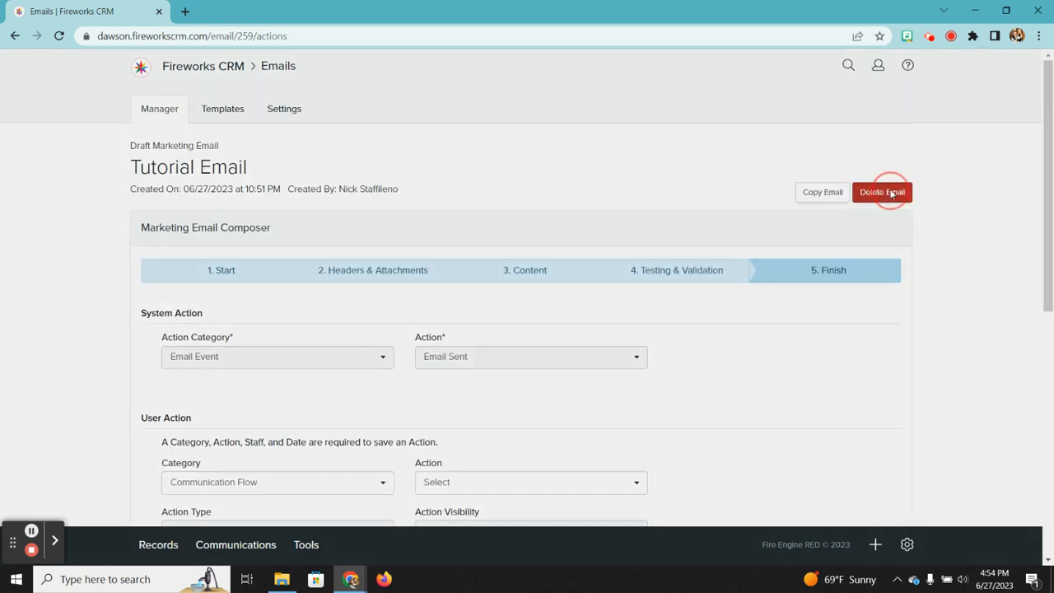
Step: Delete the Tutorial Email draft and go to the Texts page
click(674, 201)
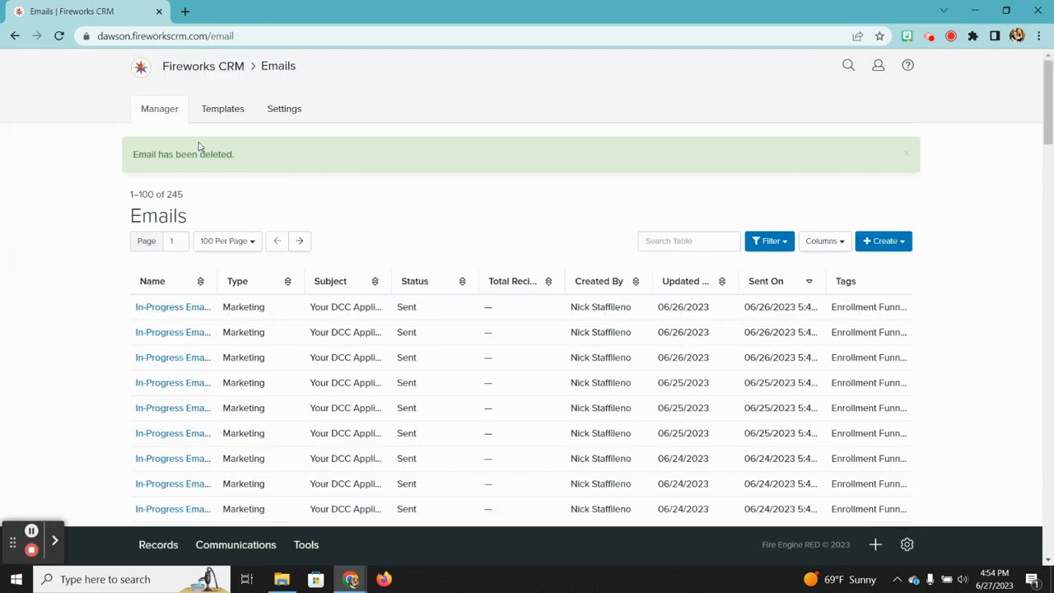
click(218, 545)
click(216, 545)
click(216, 545)
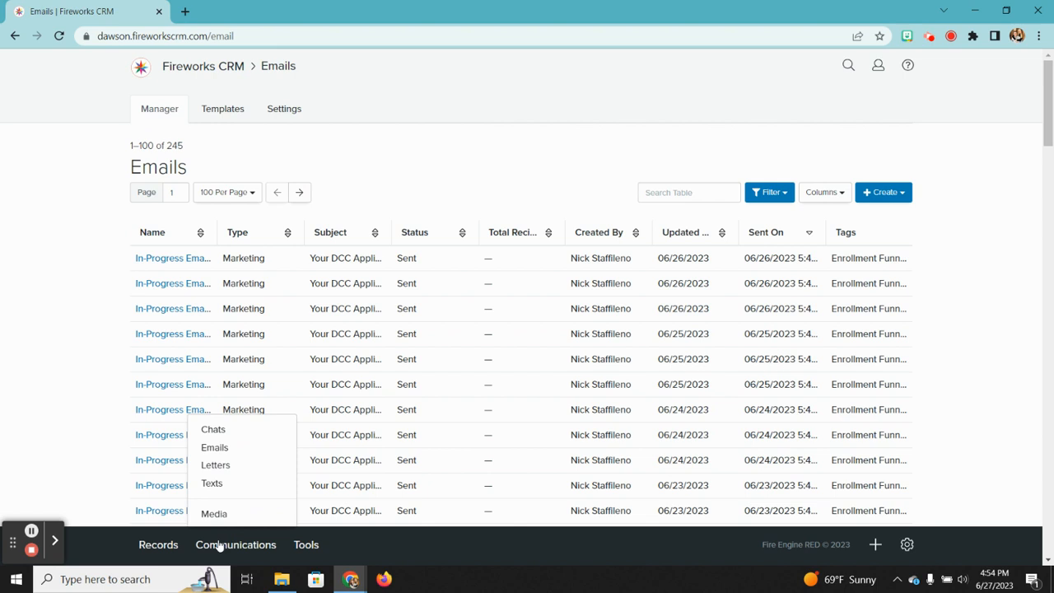
click(219, 483)
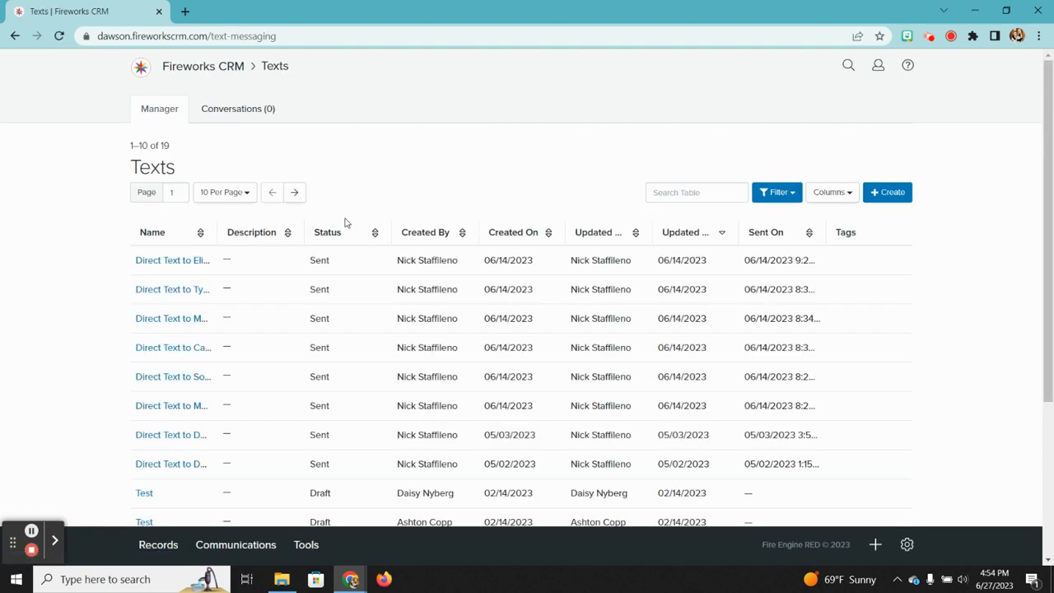
Step: Glance at the text Conversations, then start a new text from the Manager list
click(247, 115)
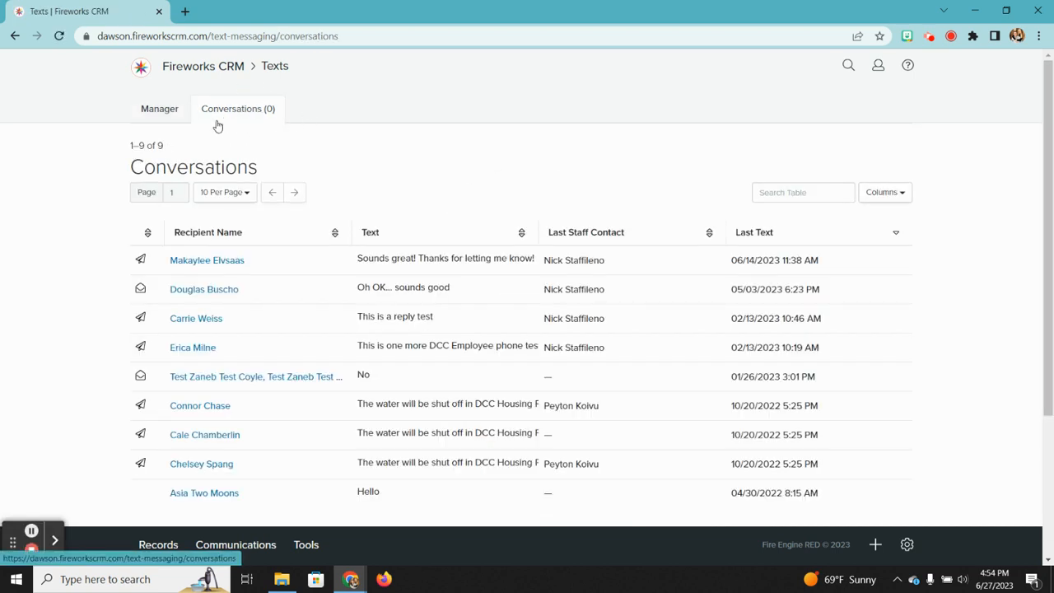
click(164, 119)
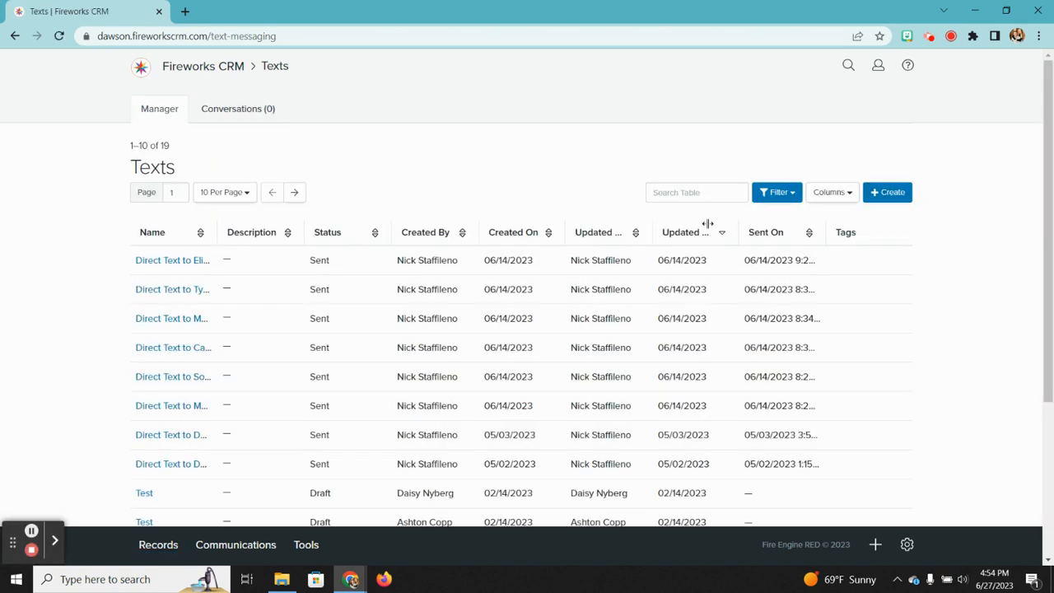
click(890, 200)
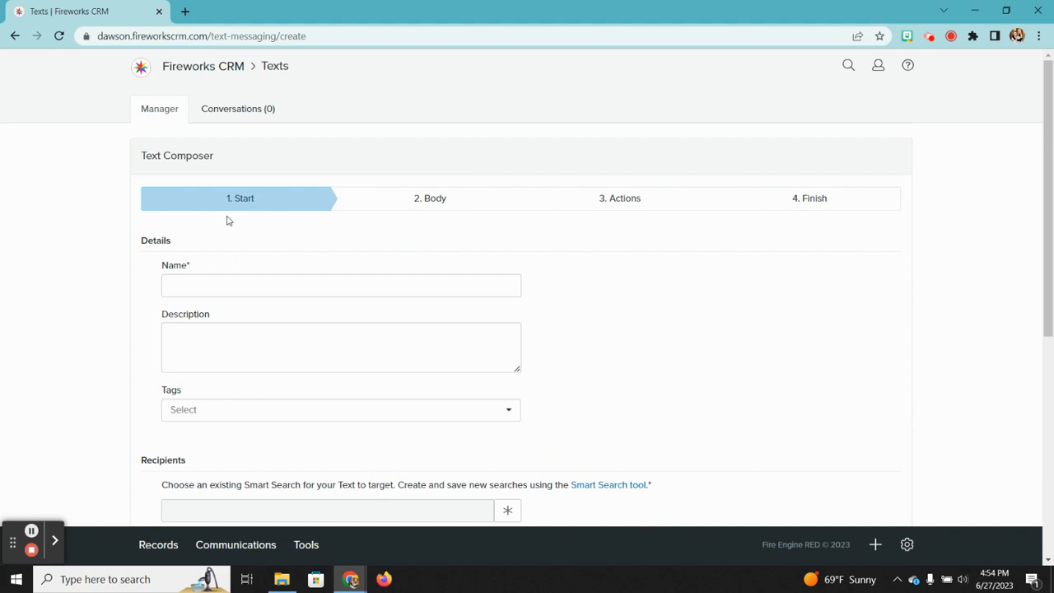
Step: Address the new text to a student contact's mobile number
scroll(623, 428, down, 2)
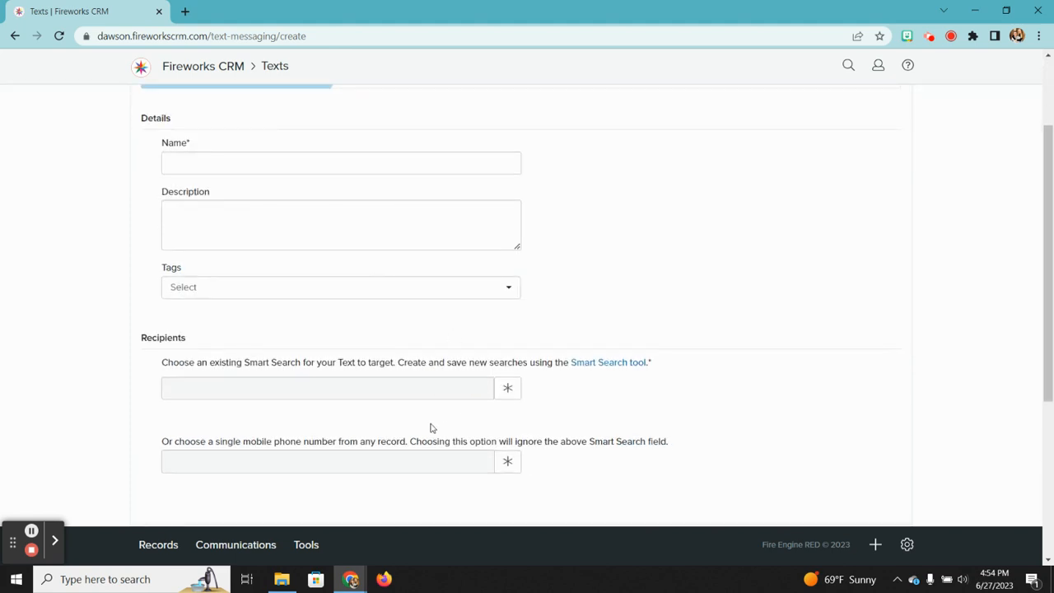
scroll(431, 428, down, 1)
click(508, 417)
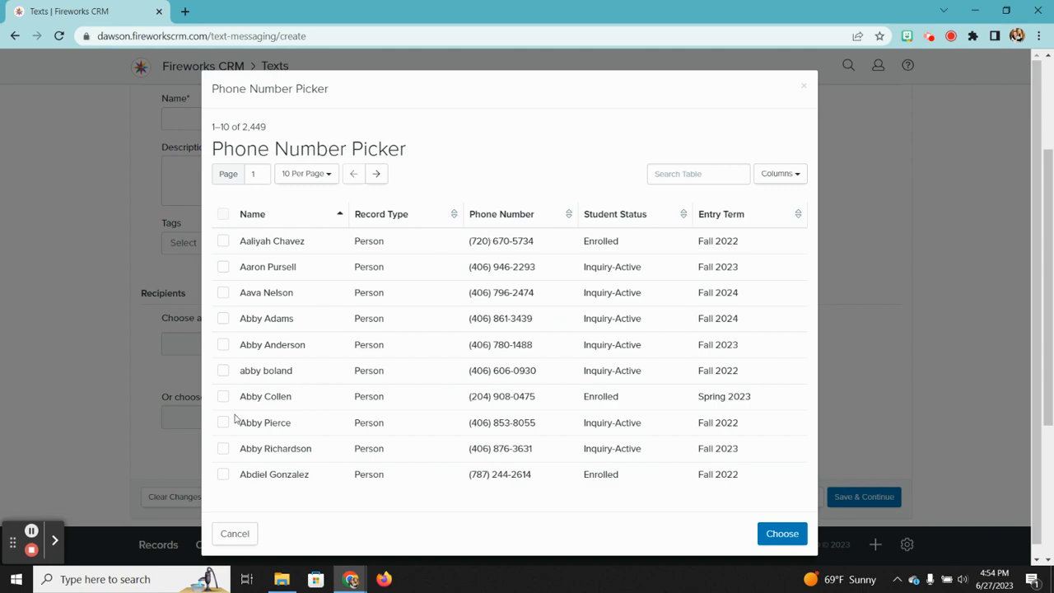
click(222, 396)
click(781, 534)
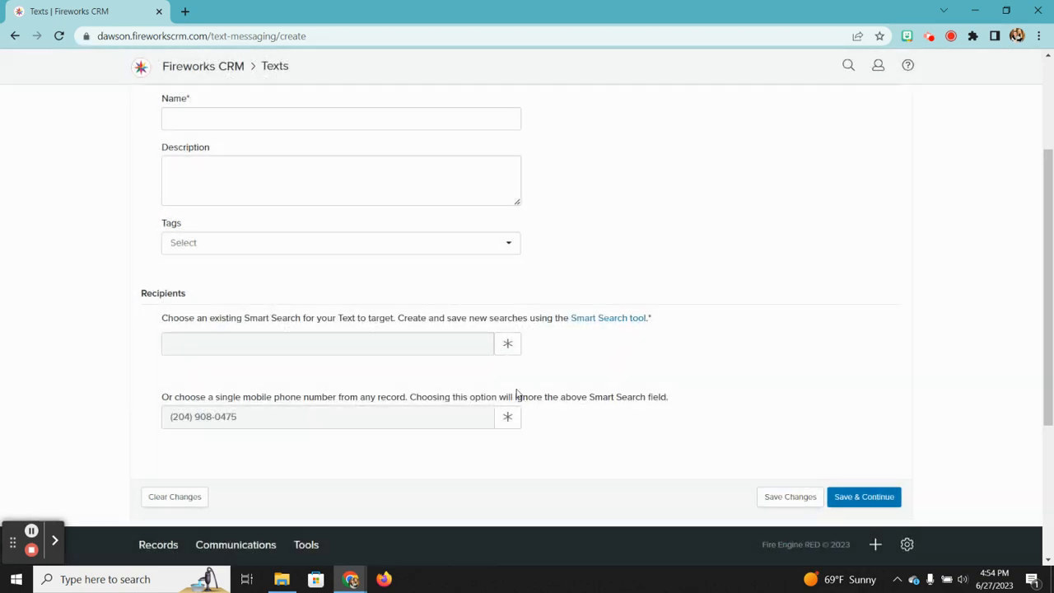
Step: Name the text 'Text tpo student' and bring up the Communications Media link
click(229, 119)
text(Text t)
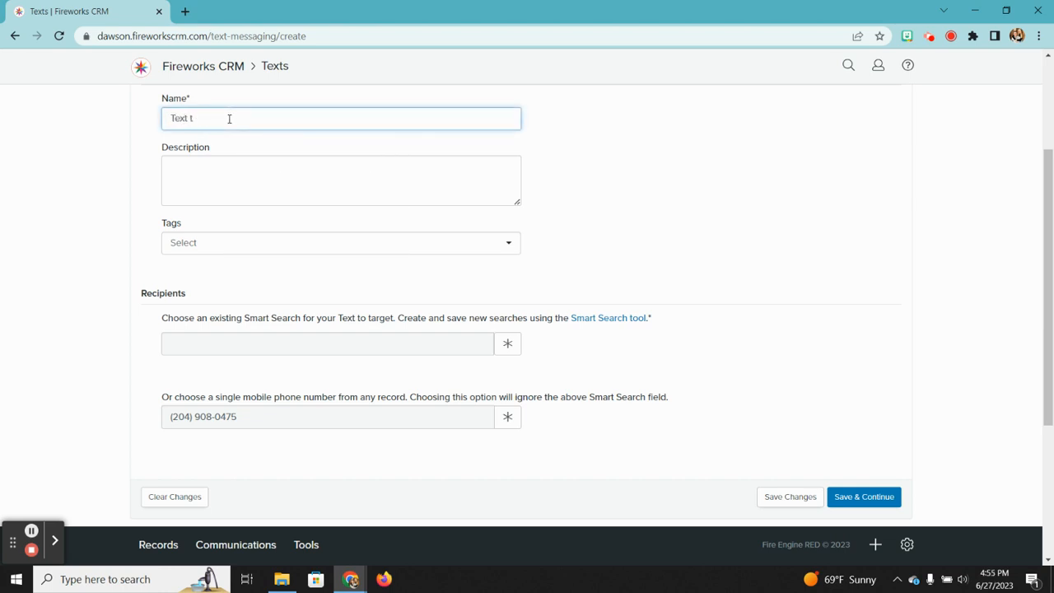
text(po student)
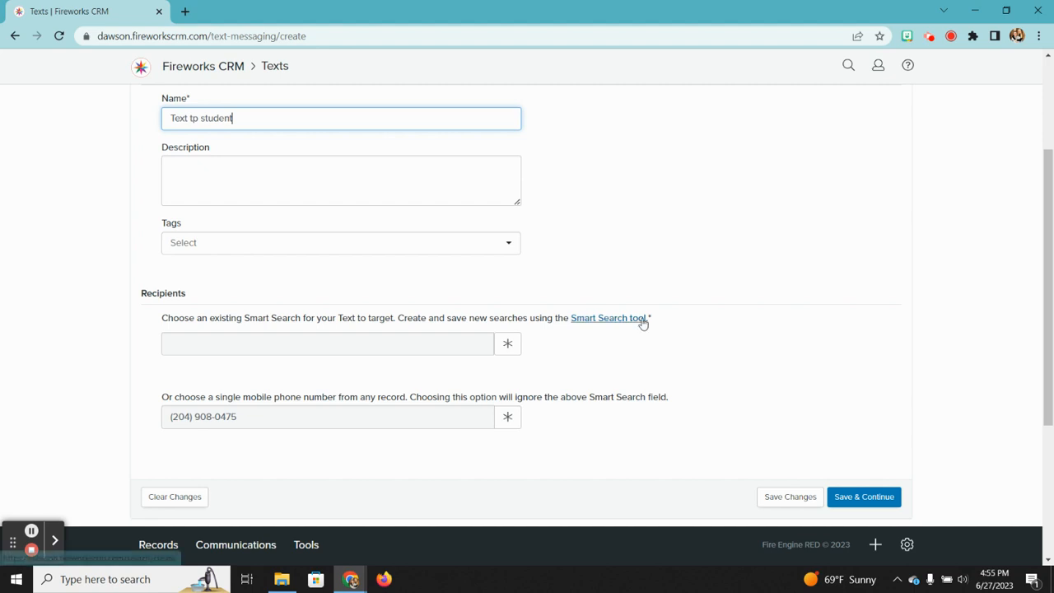
scroll(642, 322, up, 2)
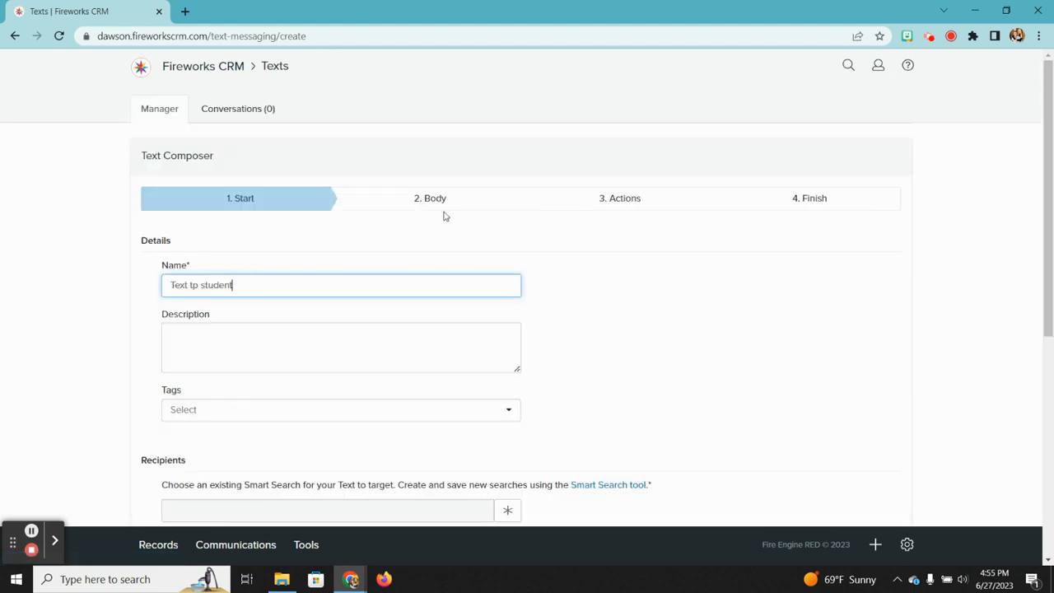
click(409, 192)
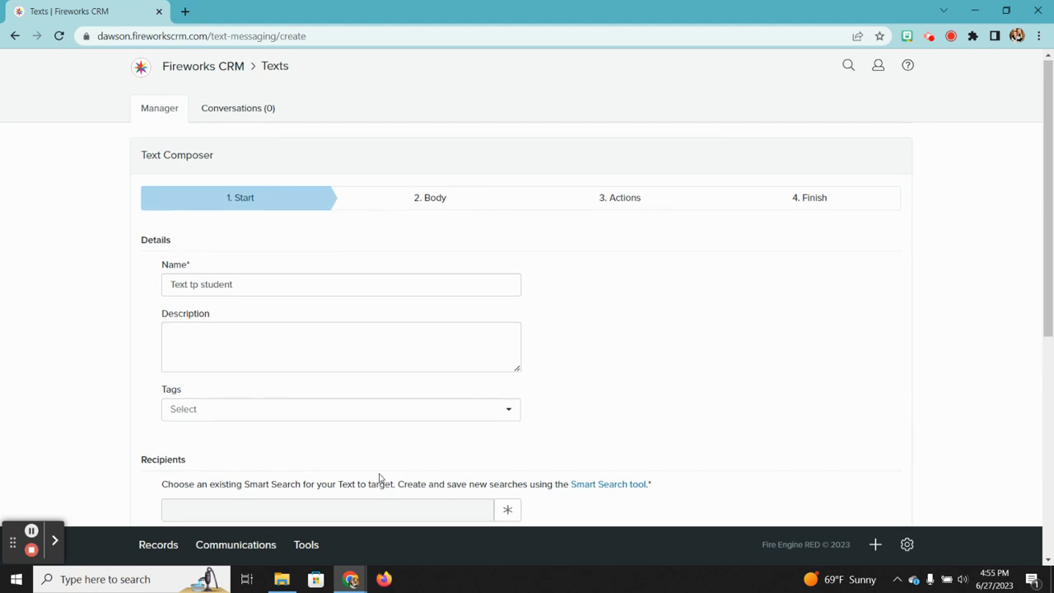
click(239, 547)
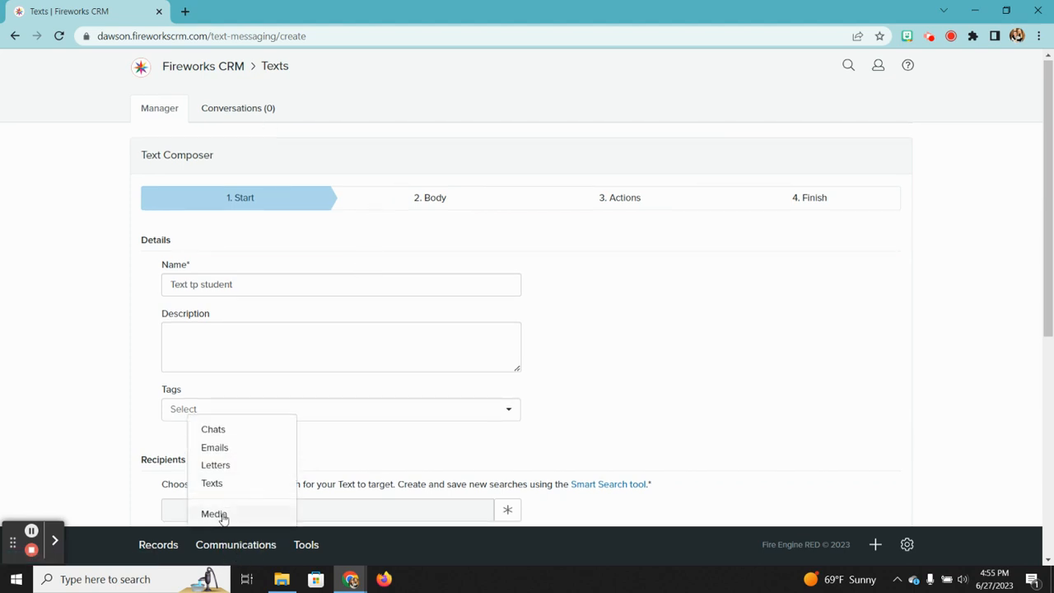
right_click(223, 516)
Step: Open the Media library, view the Art file, and go back to the list
click(223, 516)
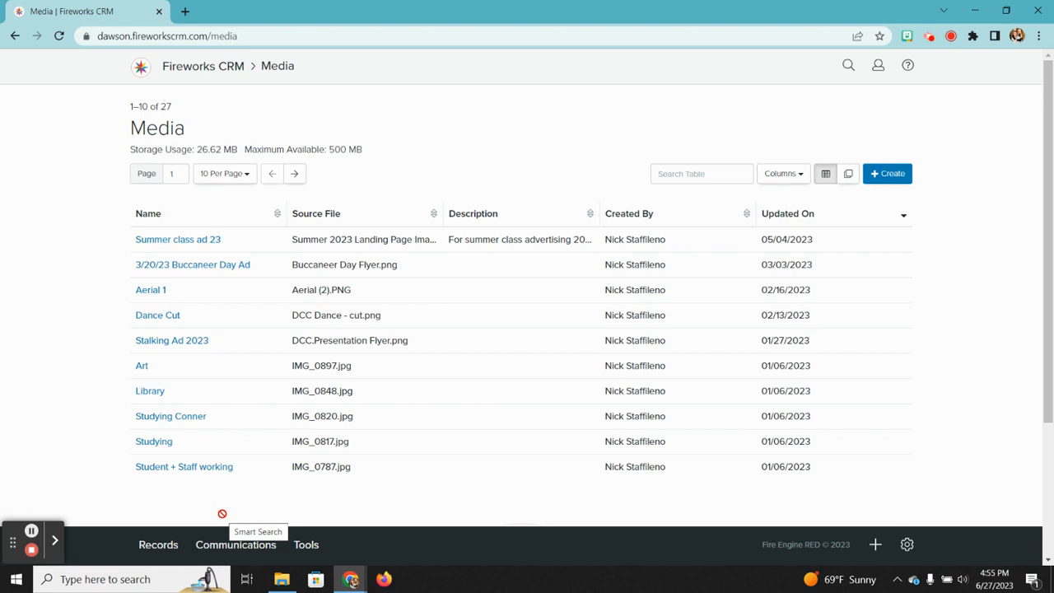
click(142, 368)
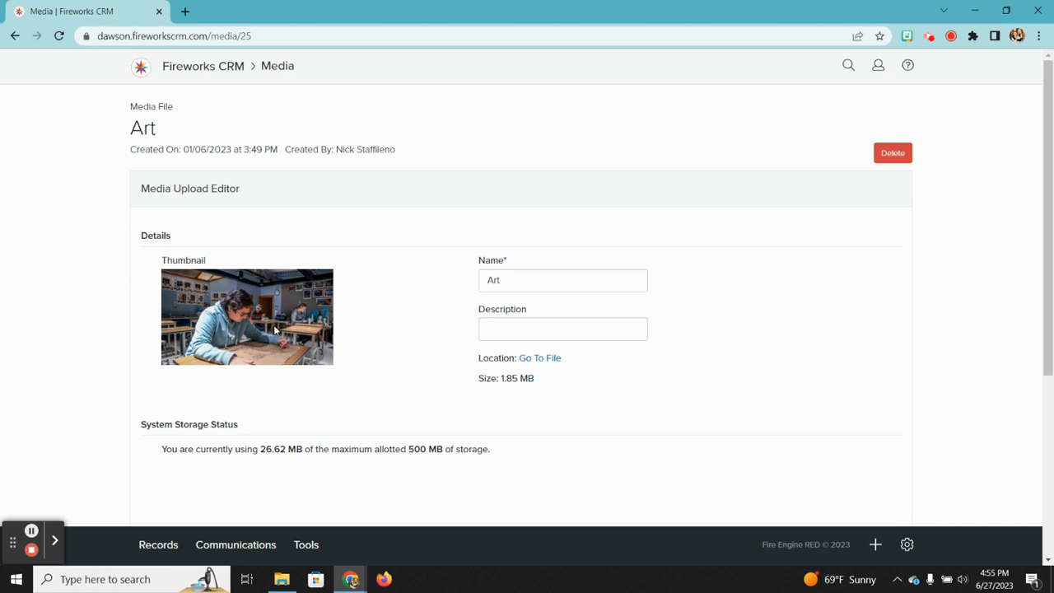
click(15, 35)
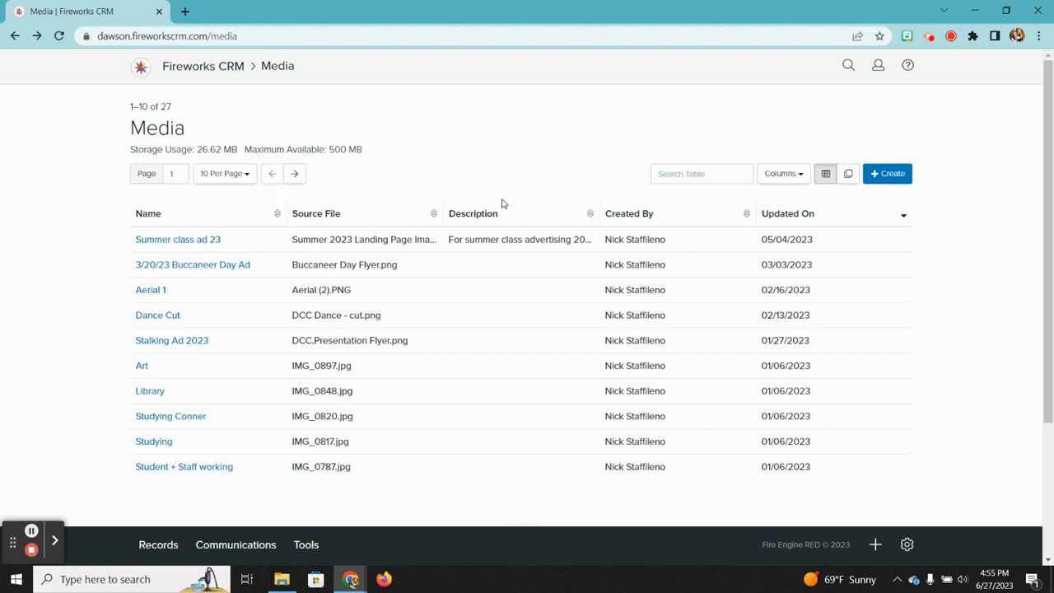
Step: Look at the media upload form, then return to the Home page
click(887, 174)
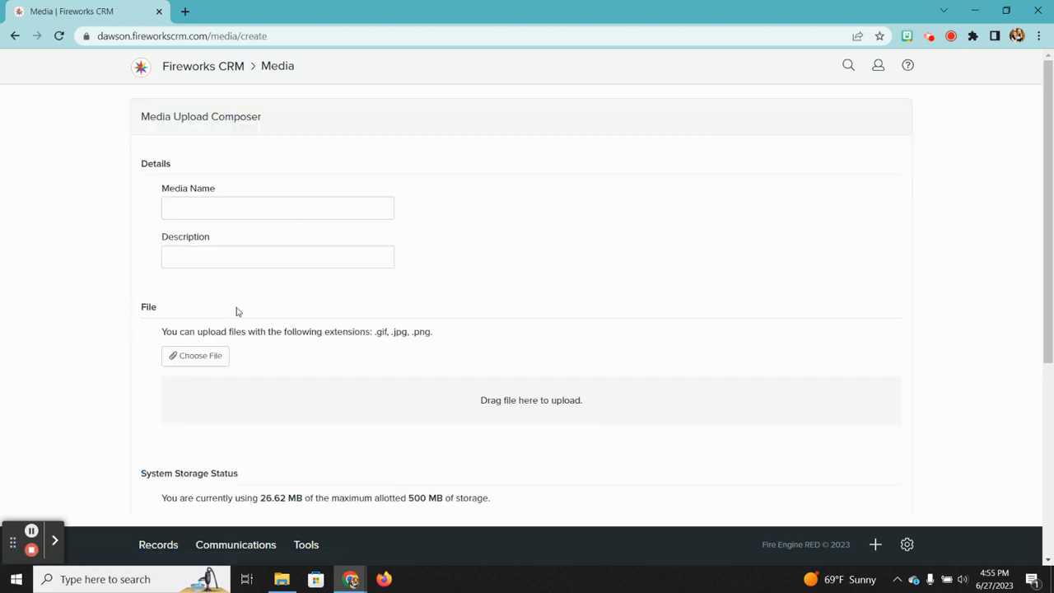
scroll(356, 405, down, 4)
scroll(354, 406, up, 4)
click(216, 71)
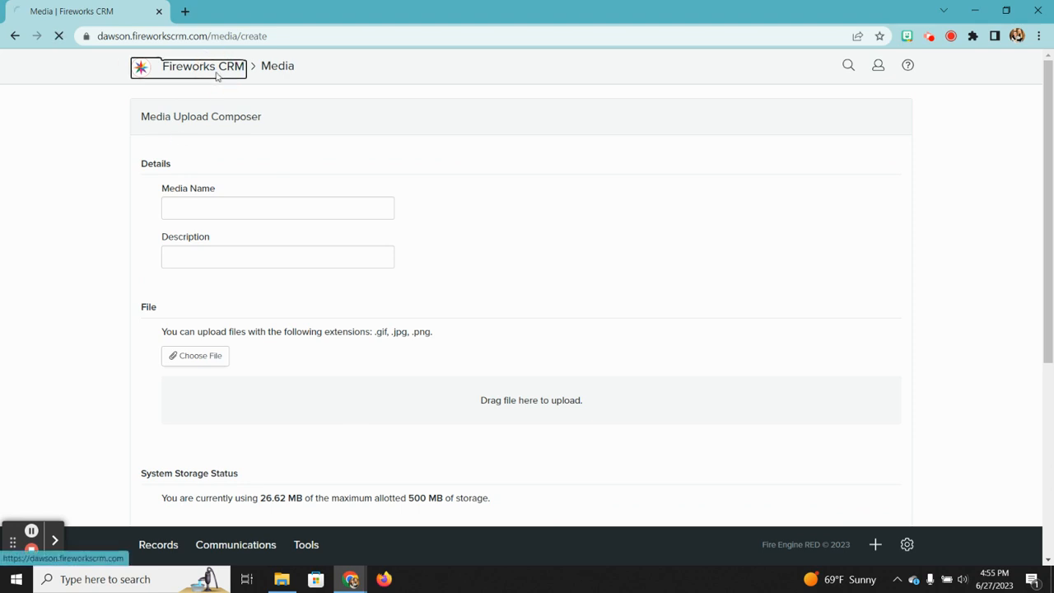
click(173, 545)
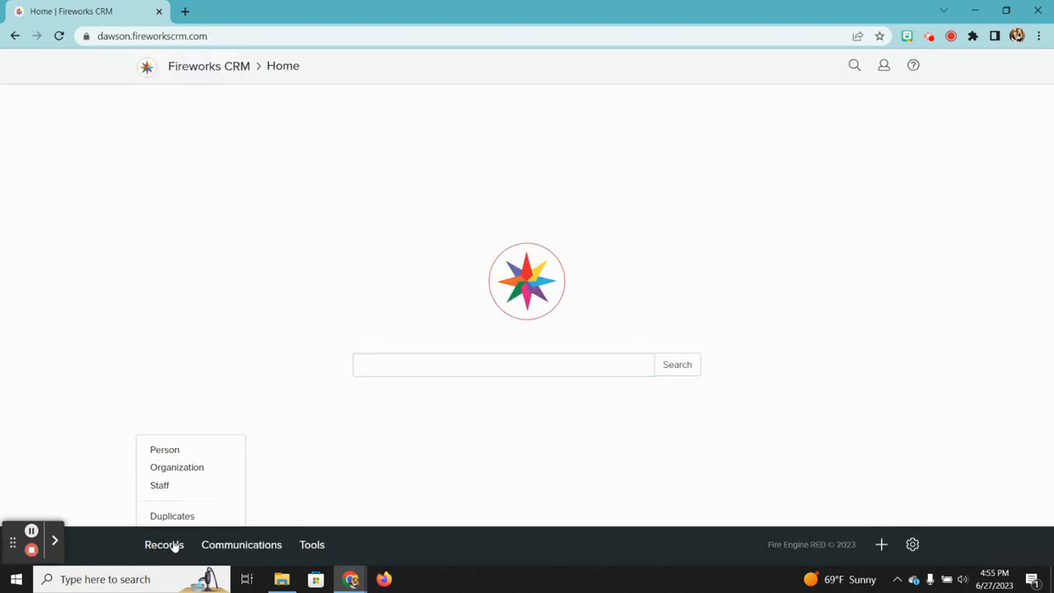
Step: Navigate from Home through the Tools menu to the Smart Searches list
click(237, 545)
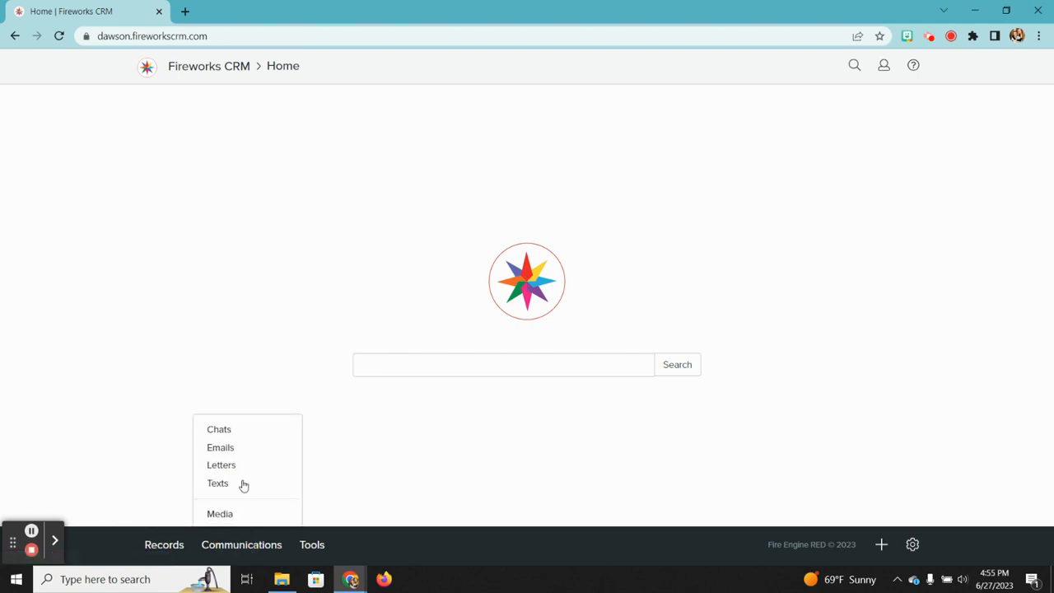
click(235, 396)
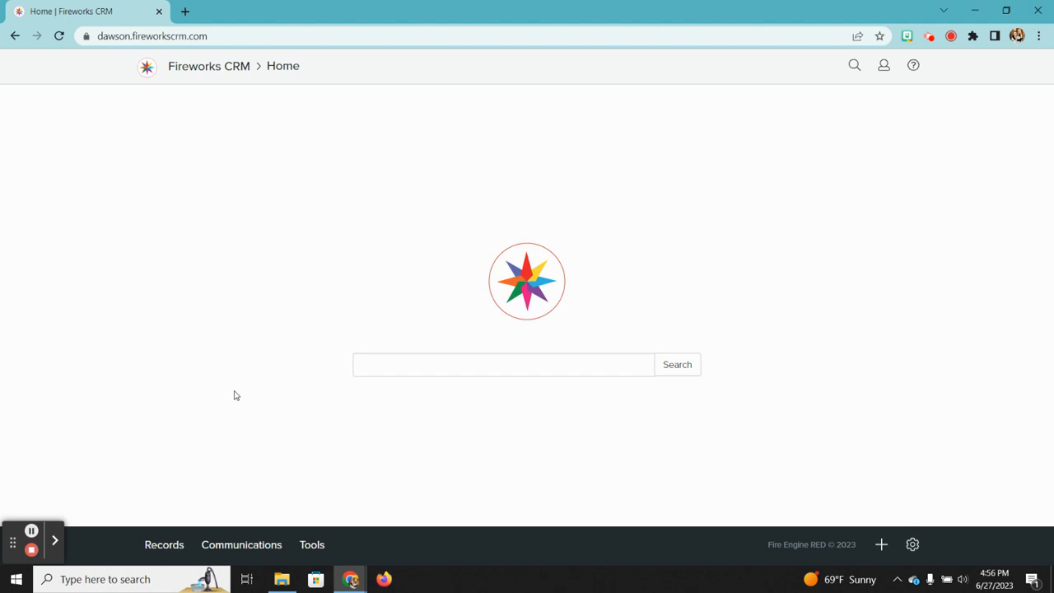
click(320, 553)
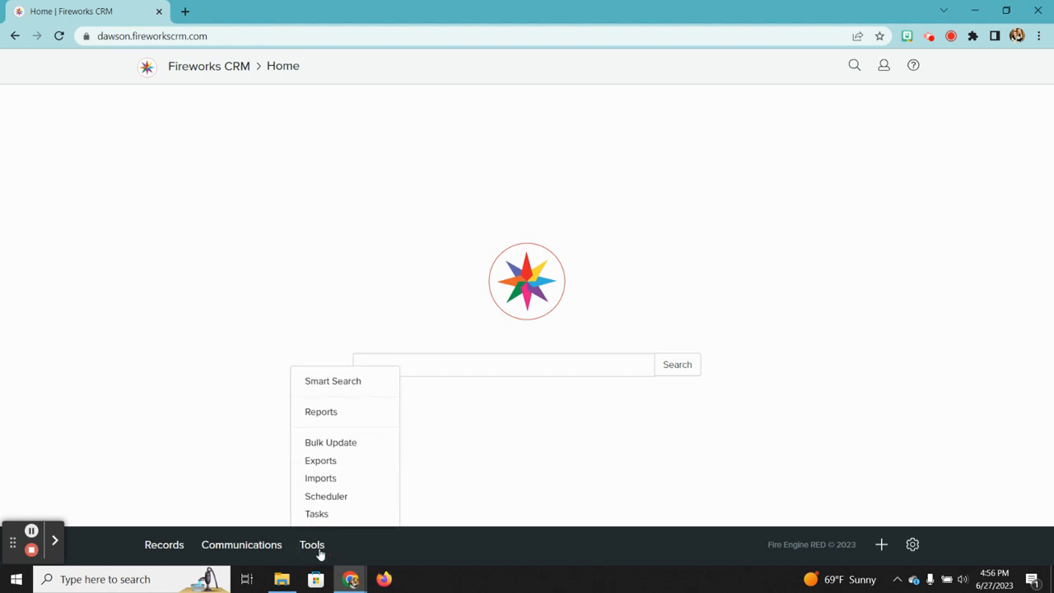
click(326, 387)
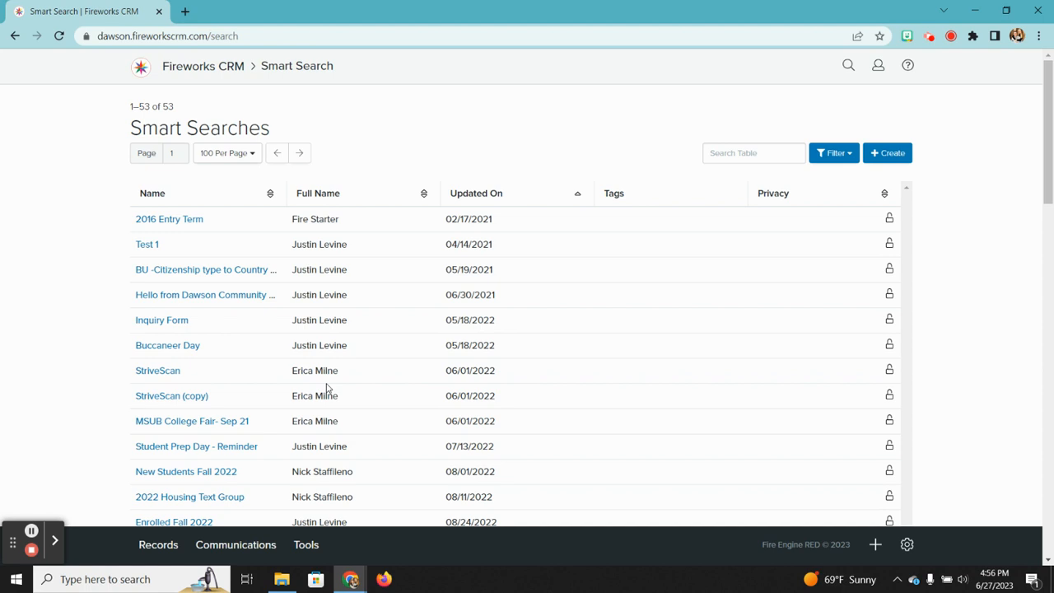
scroll(354, 332, down, 3)
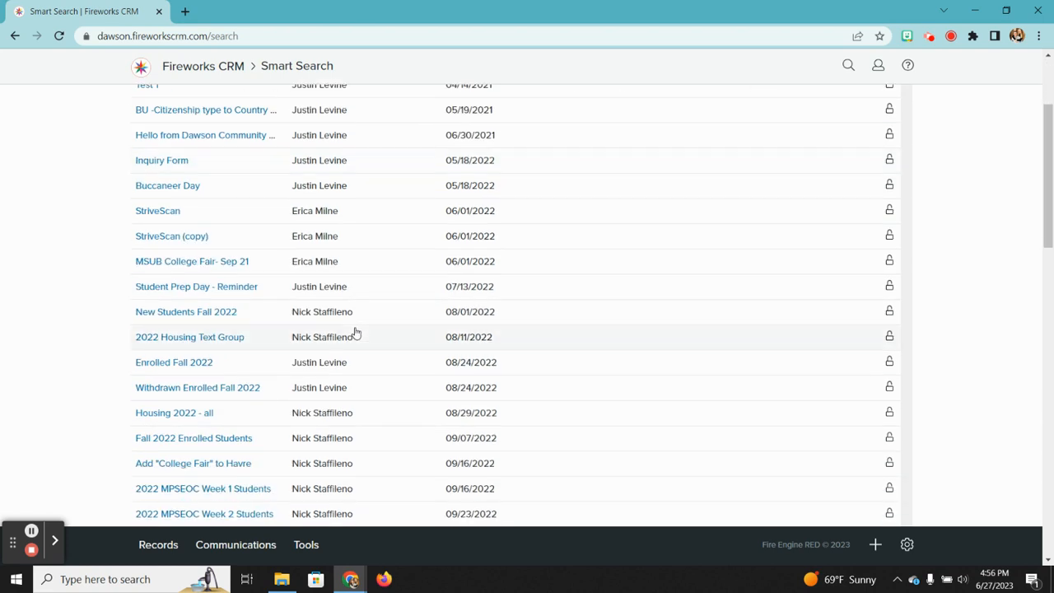
scroll(355, 331, down, 2)
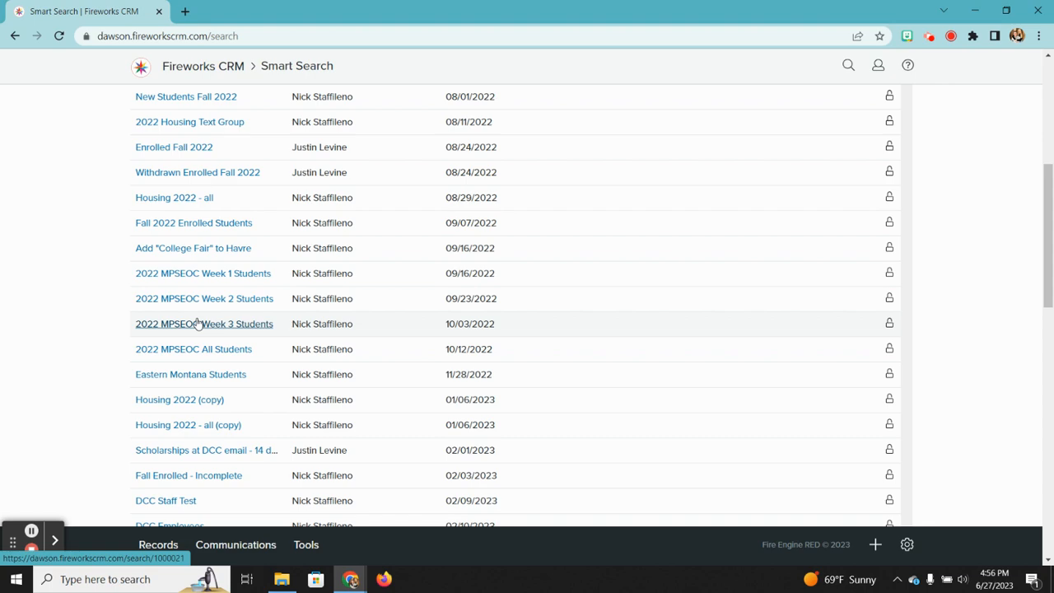
scroll(197, 324, down, 4)
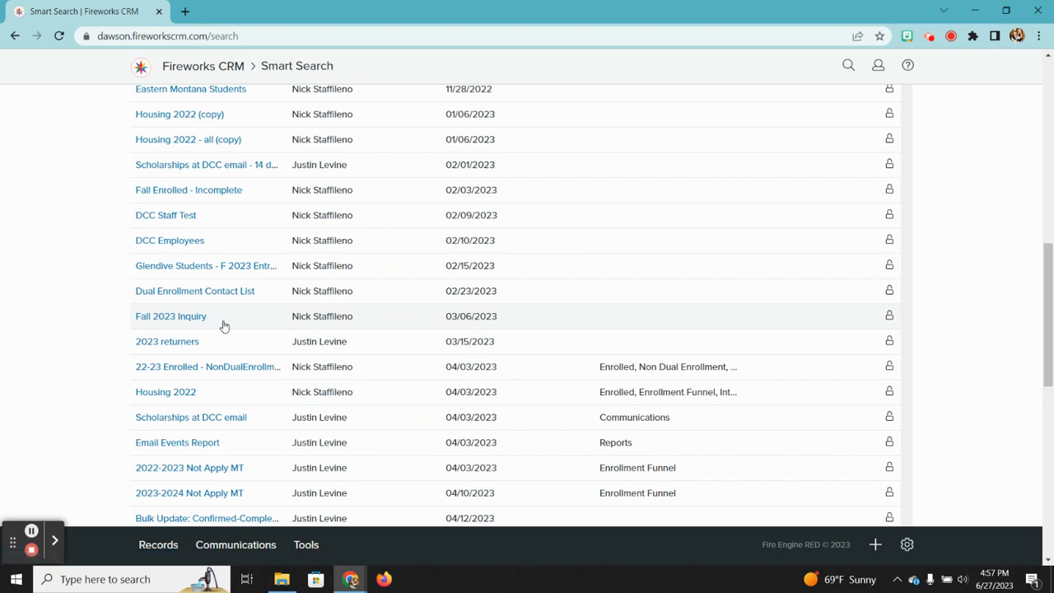
scroll(170, 344, down, 1)
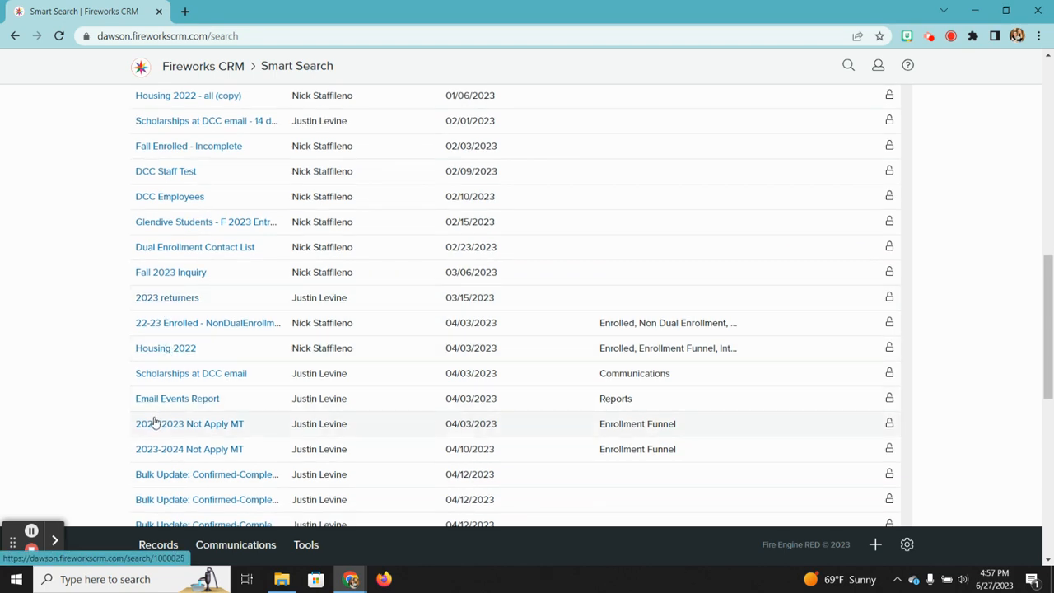
scroll(219, 426, right, 1)
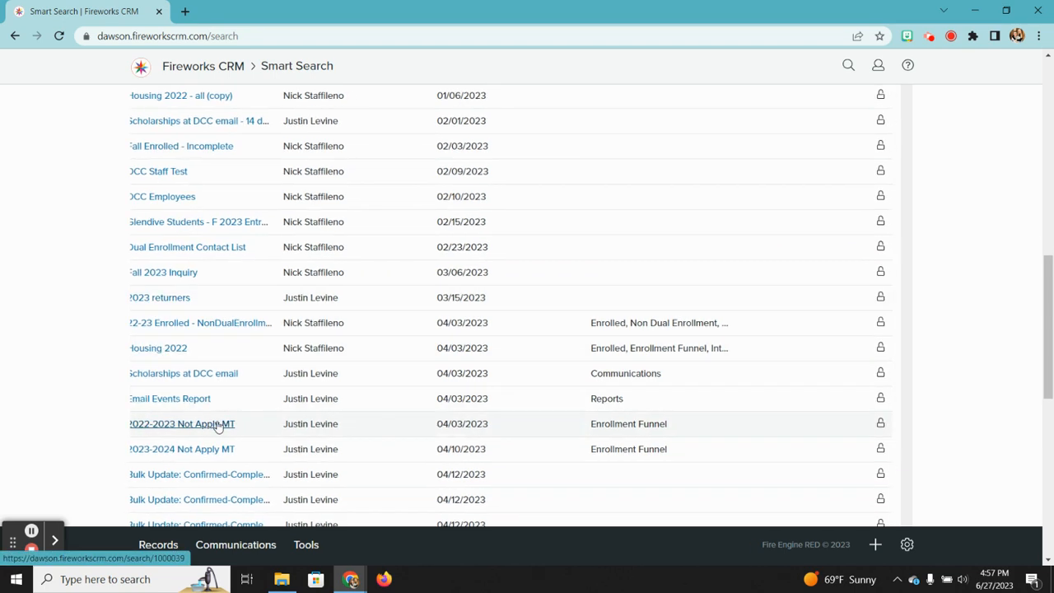
scroll(218, 426, left, 1)
scroll(218, 425, down, 1)
scroll(218, 425, up, 6)
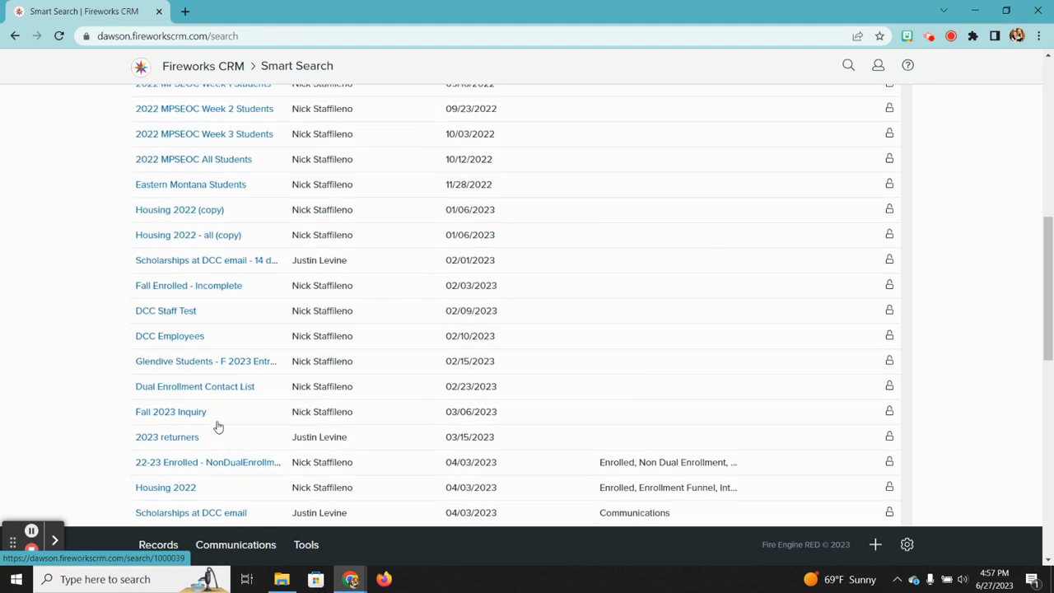
scroll(219, 425, up, 3)
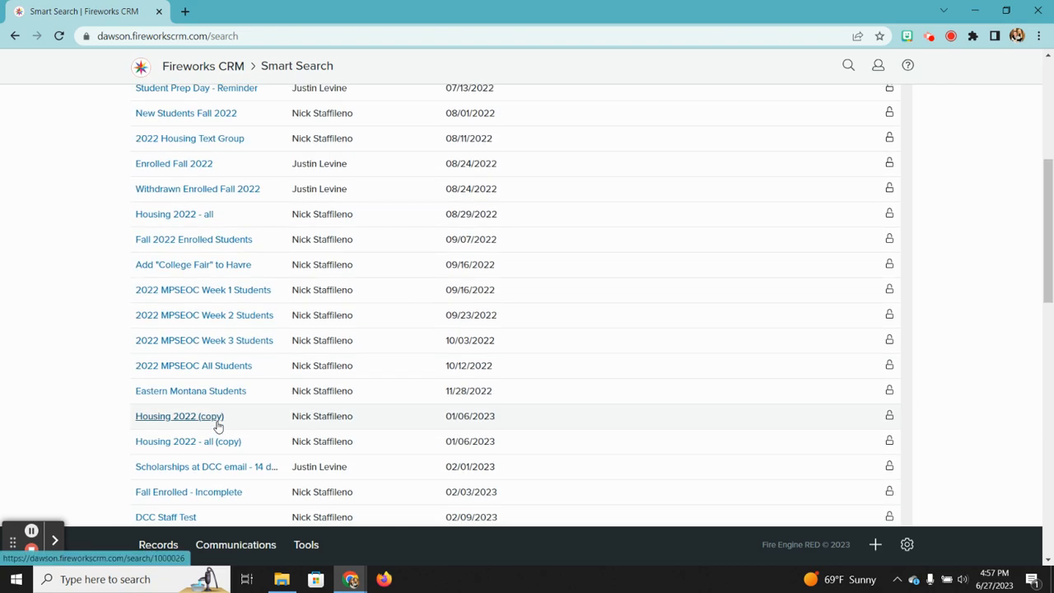
scroll(192, 242, down, 10)
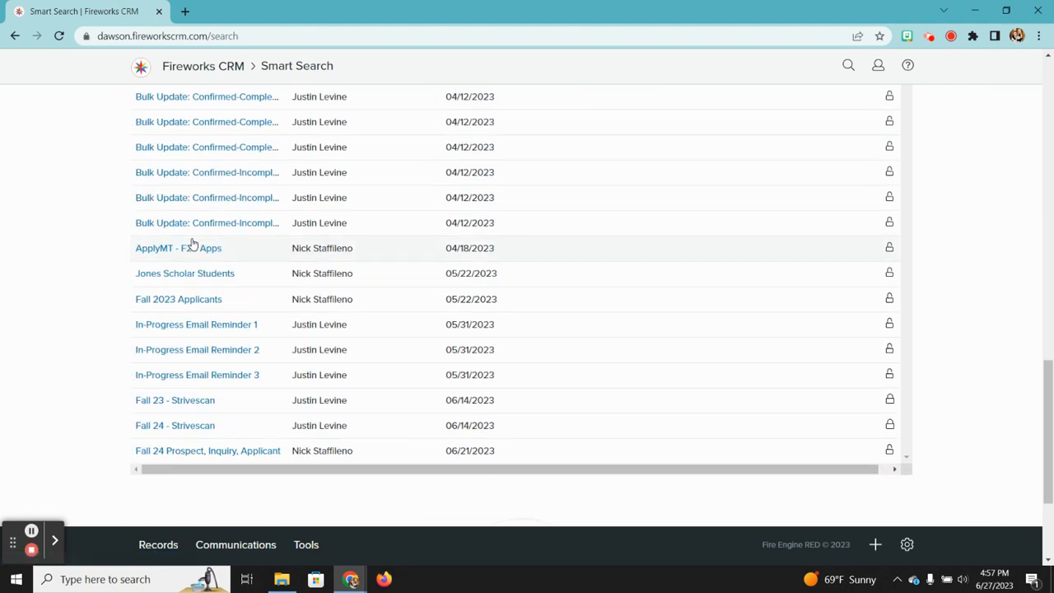
click(188, 452)
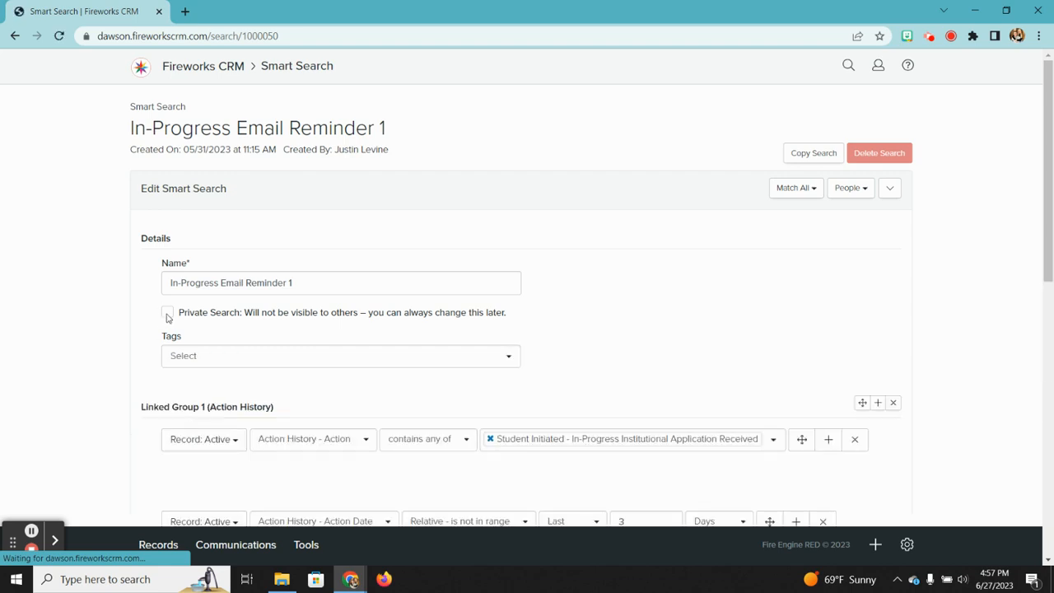
click(15, 35)
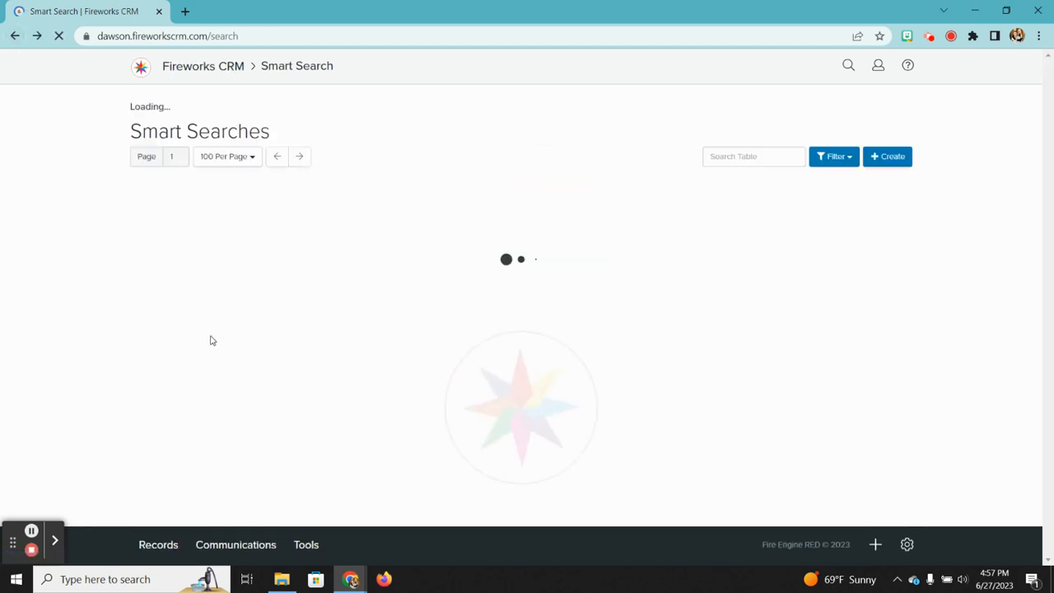
scroll(212, 340, down, 3)
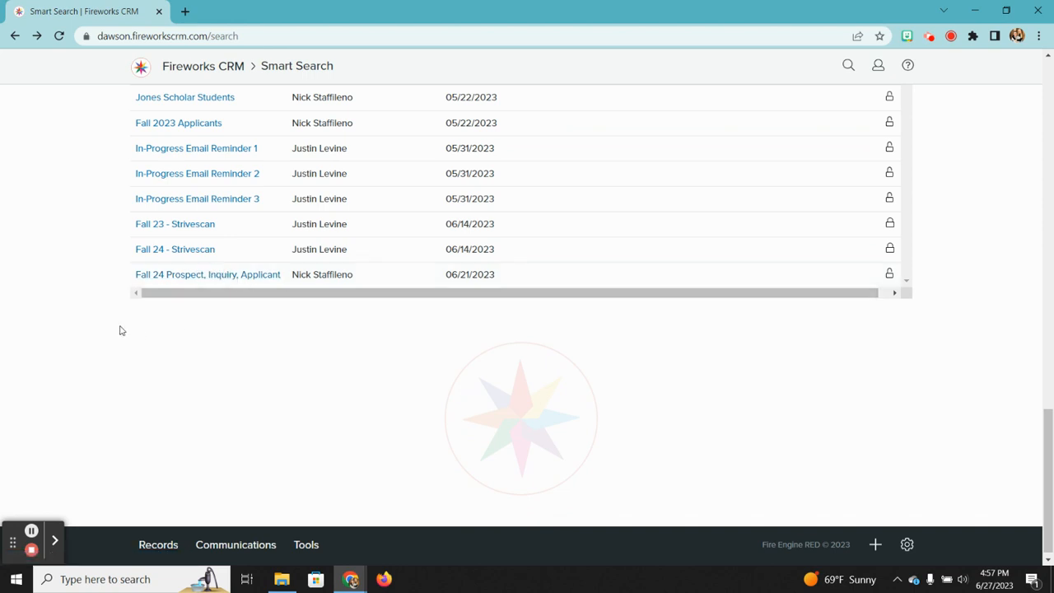
scroll(119, 330, up, 5)
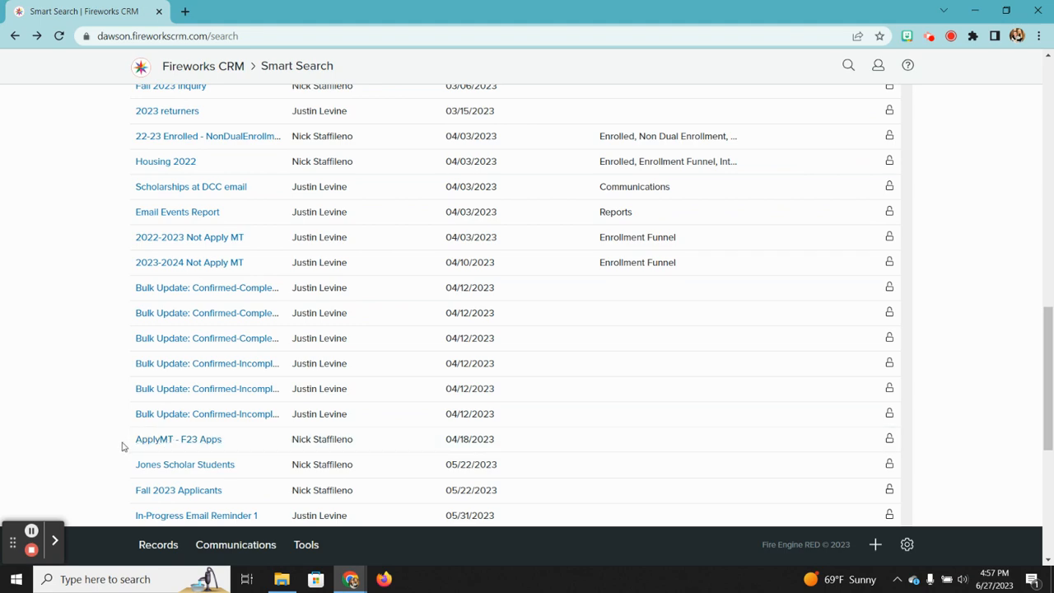
scroll(122, 446, up, 10)
scroll(122, 445, down, 1)
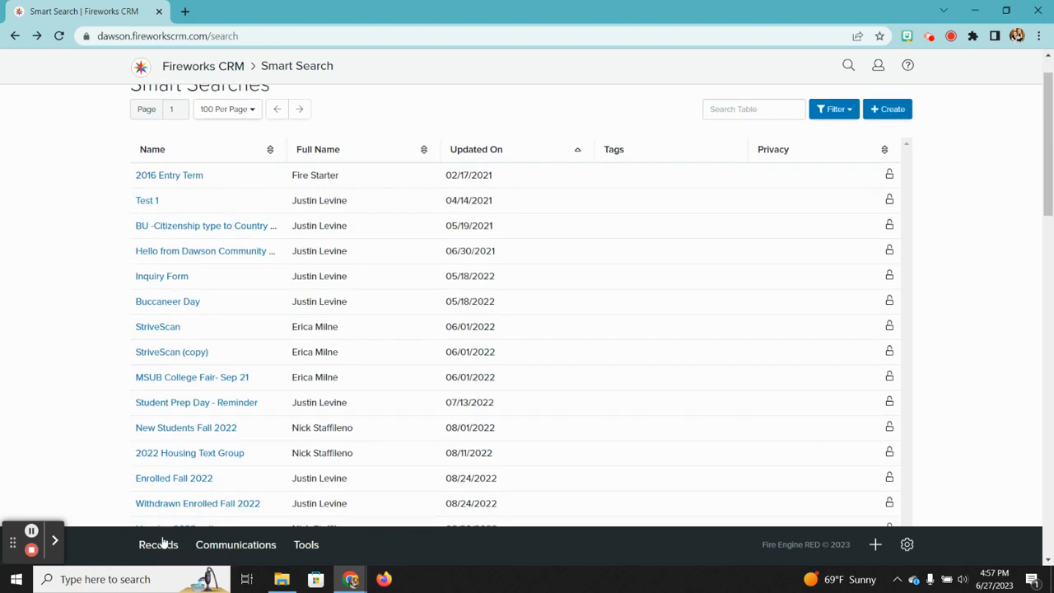
scroll(127, 374, down, 4)
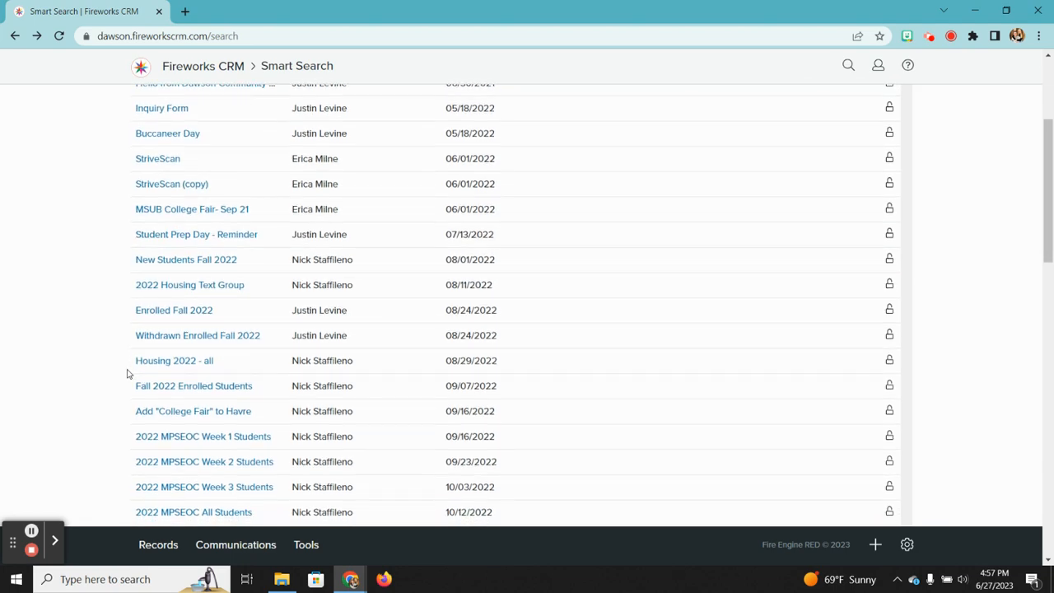
scroll(128, 374, down, 4)
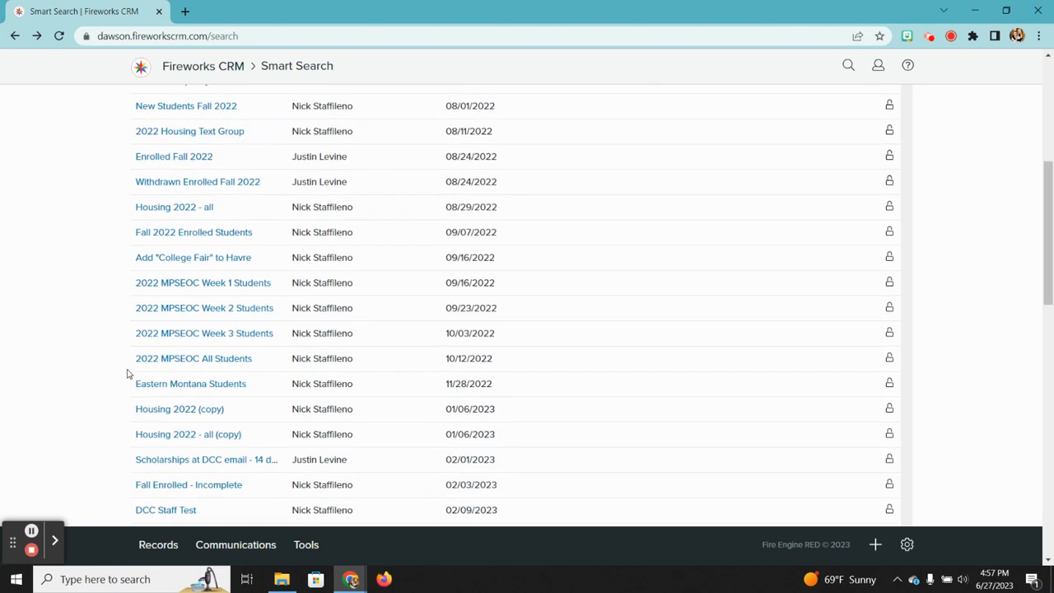
scroll(128, 374, down, 1)
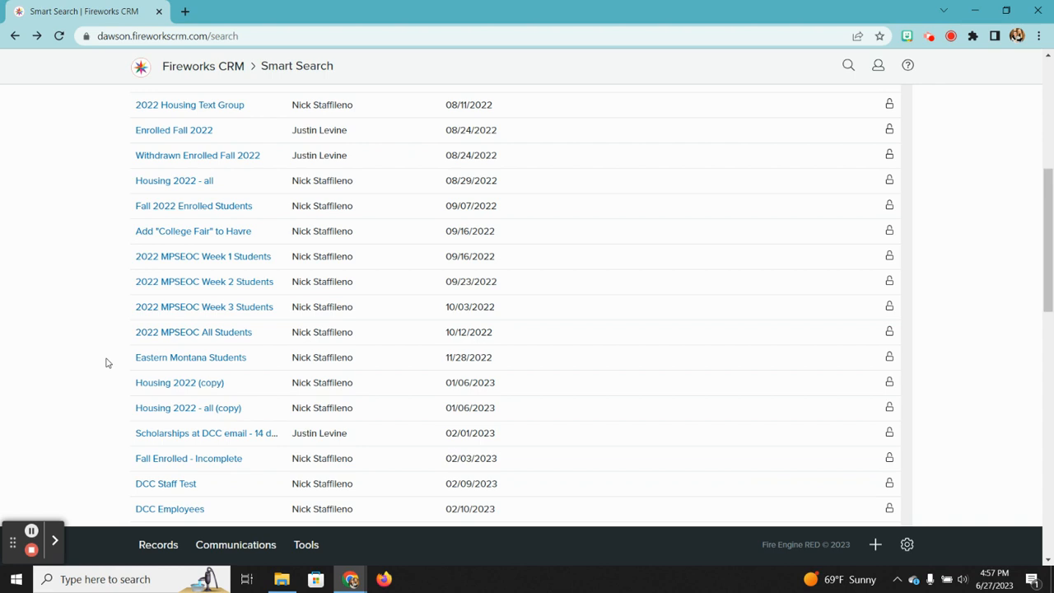
Step: Open the Eastern Montana Students search and run it
click(164, 361)
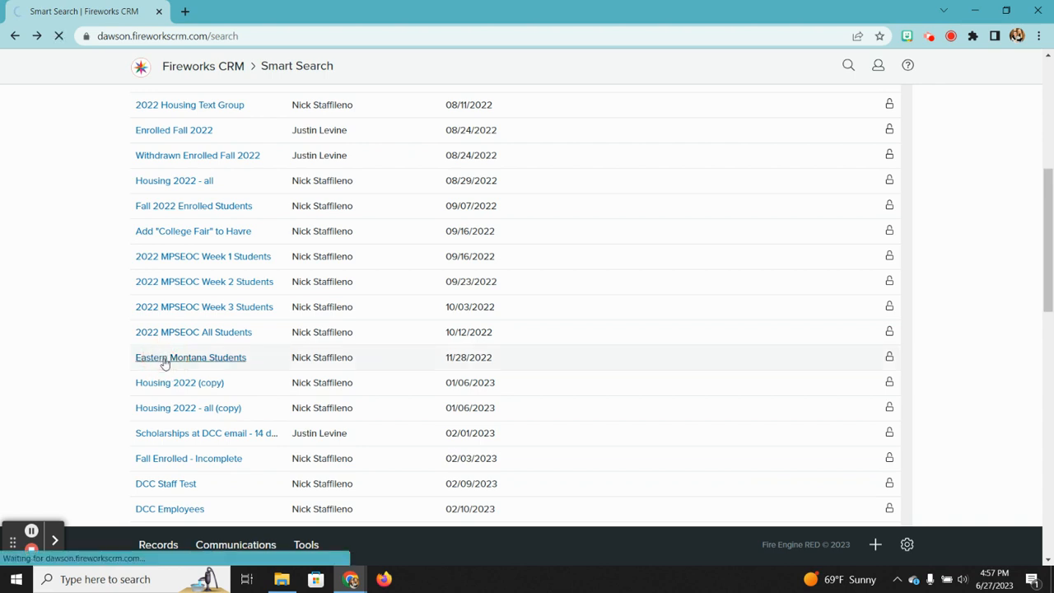
scroll(558, 313, down, 1)
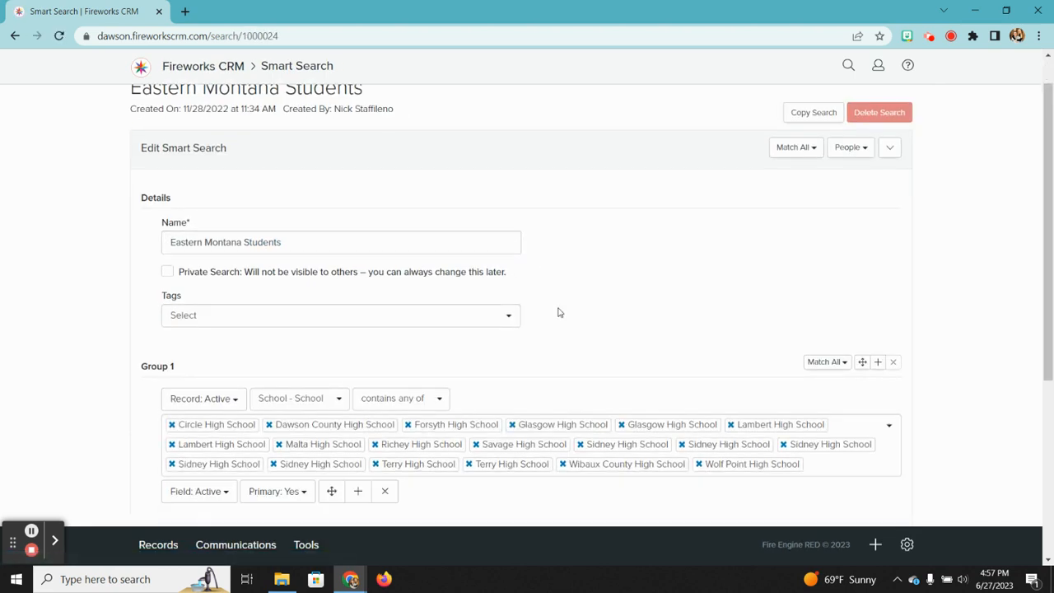
scroll(558, 313, down, 1)
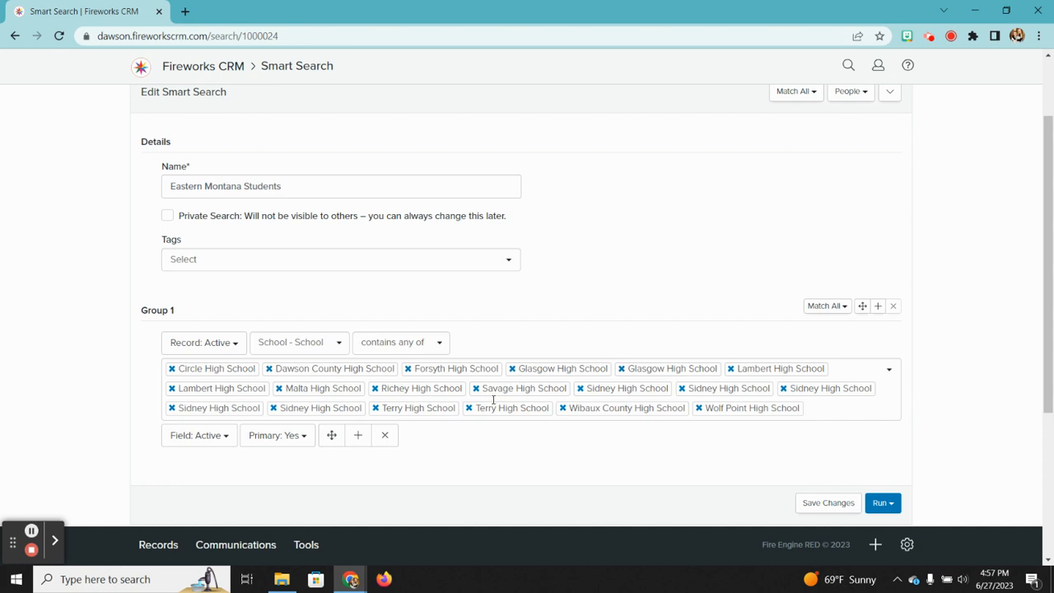
scroll(494, 399, down, 2)
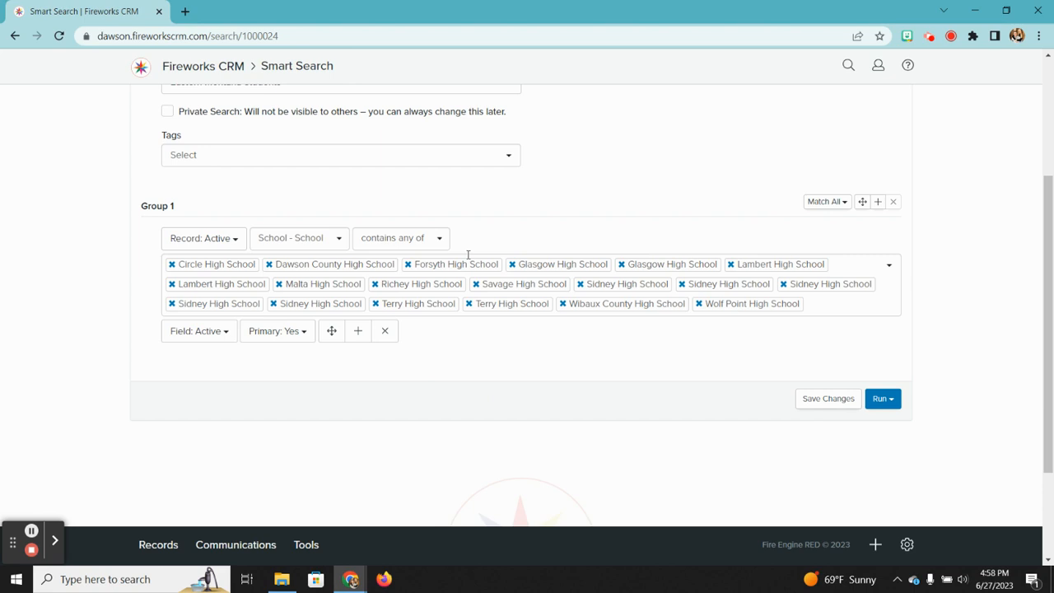
click(881, 398)
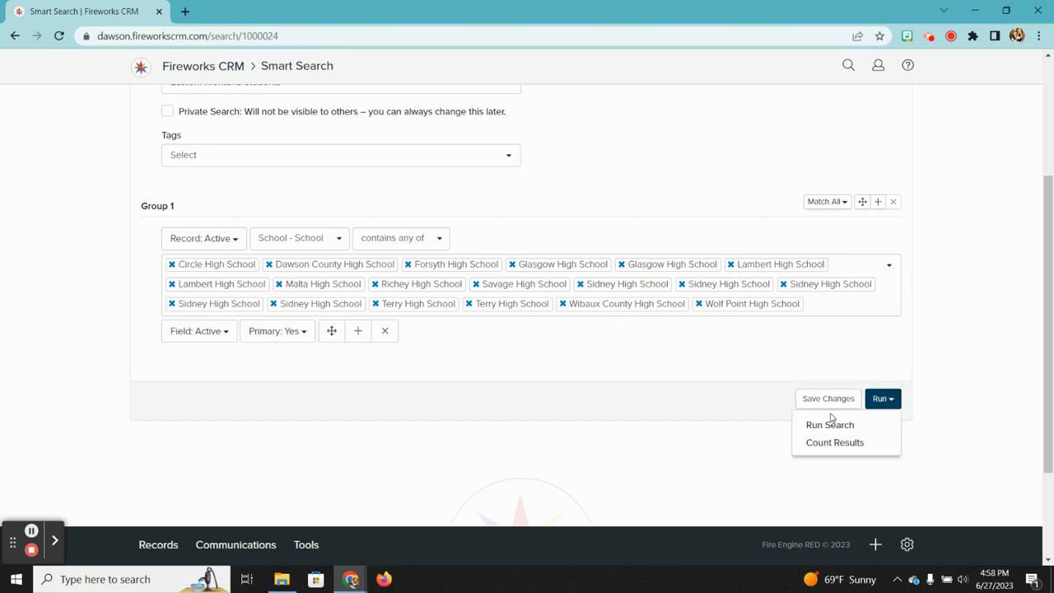
click(830, 424)
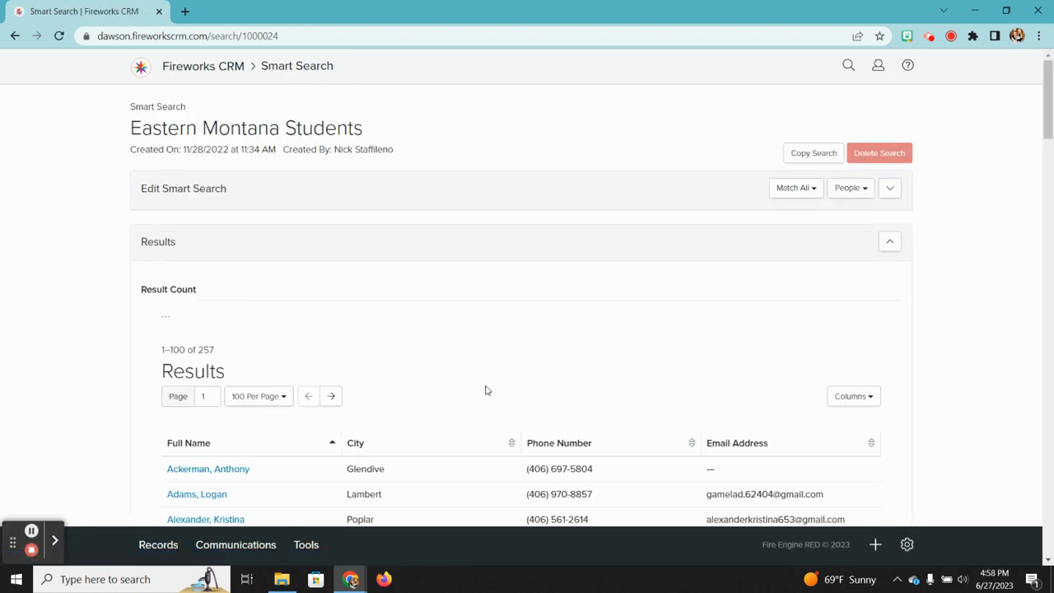
Step: Review the 257 results and expanded criteria, then return to the Smart Searches list
scroll(486, 390, down, 6)
scroll(487, 390, up, 6)
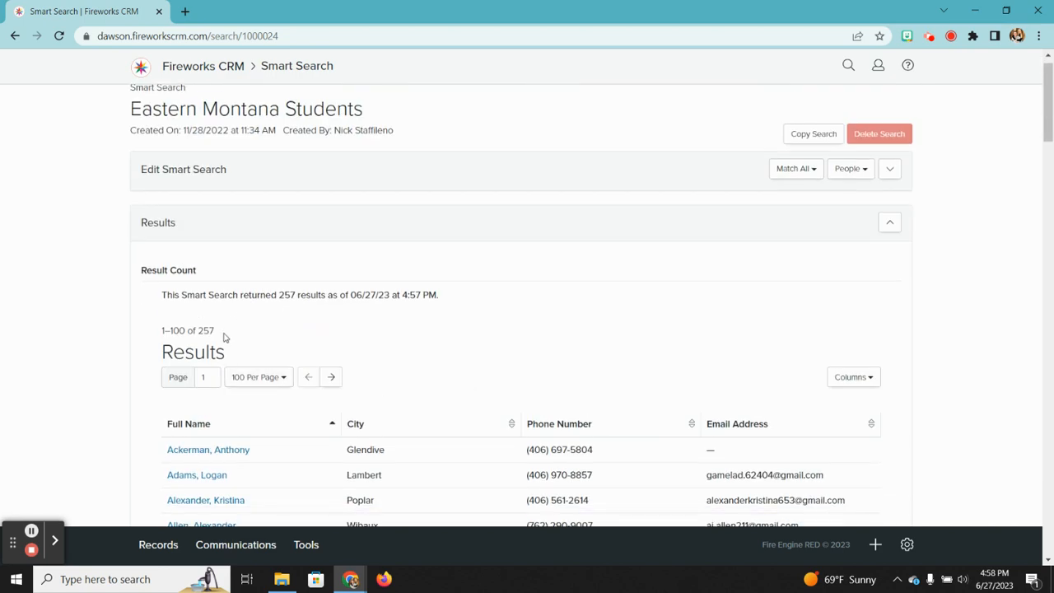
click(890, 169)
scroll(522, 222, up, 1)
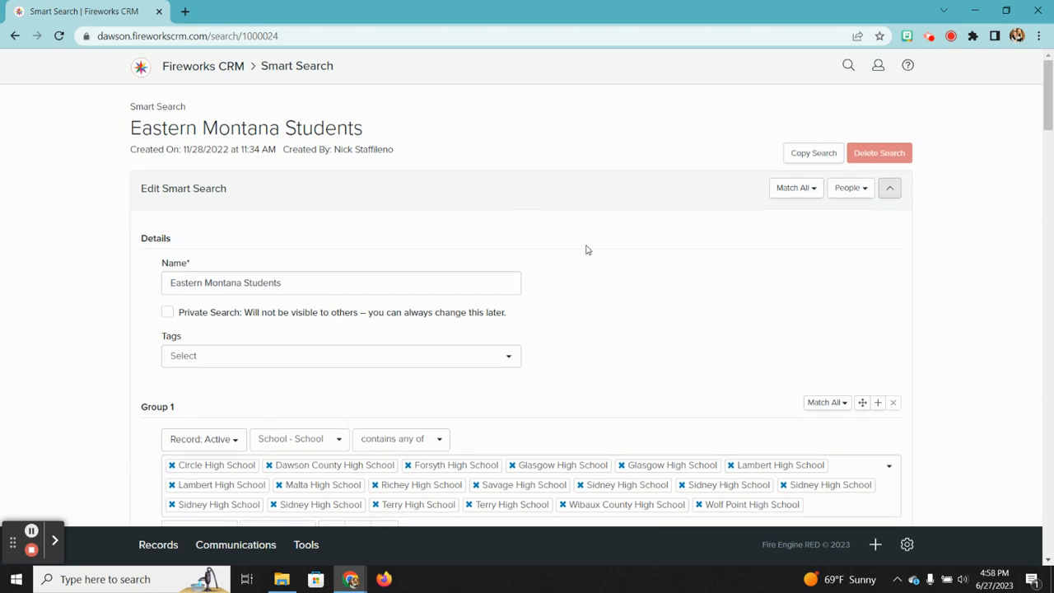
scroll(475, 296, down, 15)
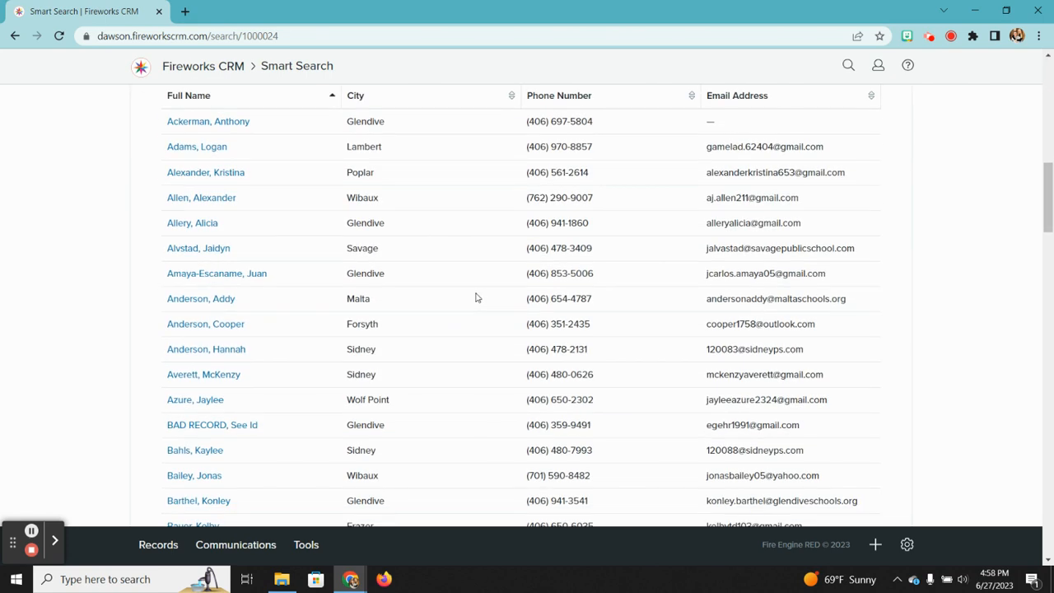
scroll(475, 297, up, 15)
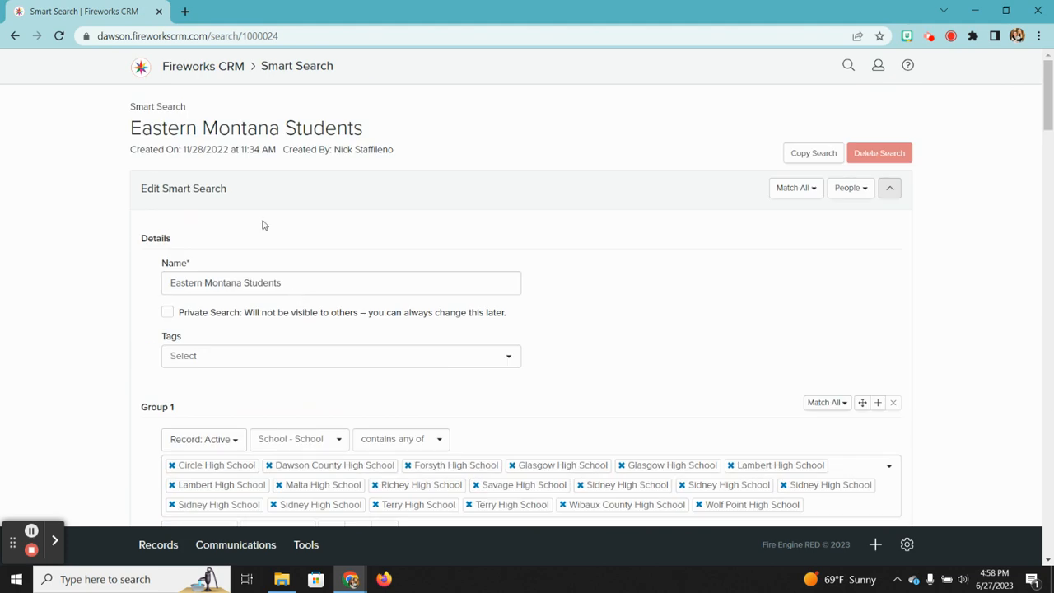
click(305, 545)
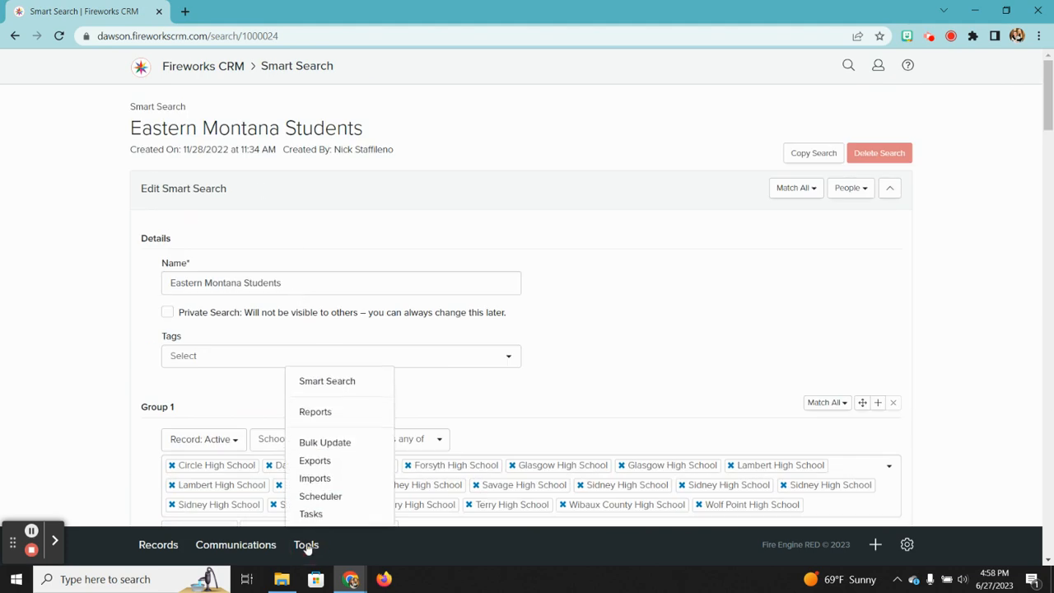
click(332, 390)
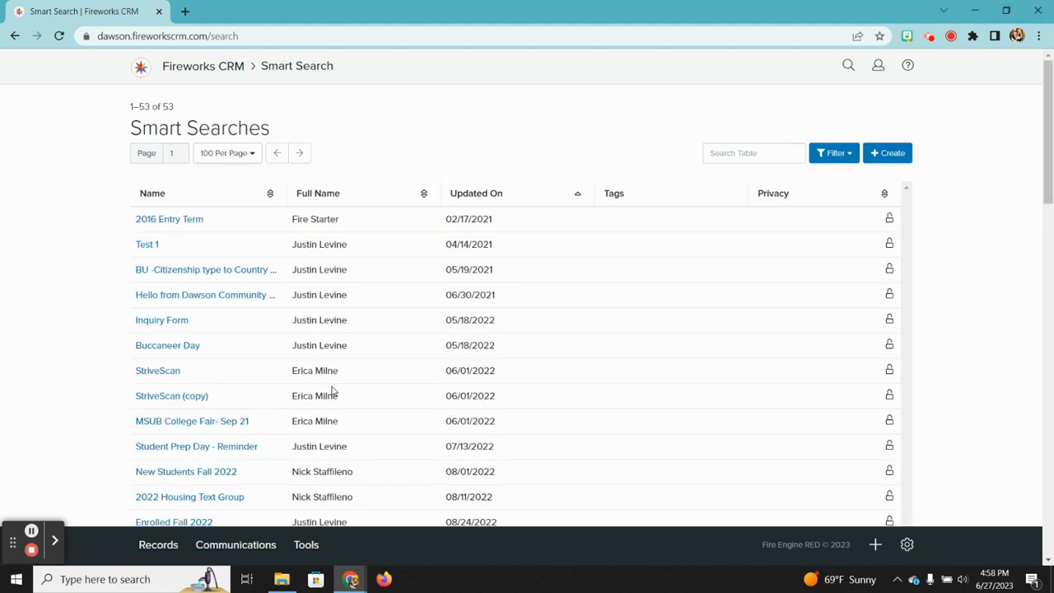
scroll(331, 390, down, 15)
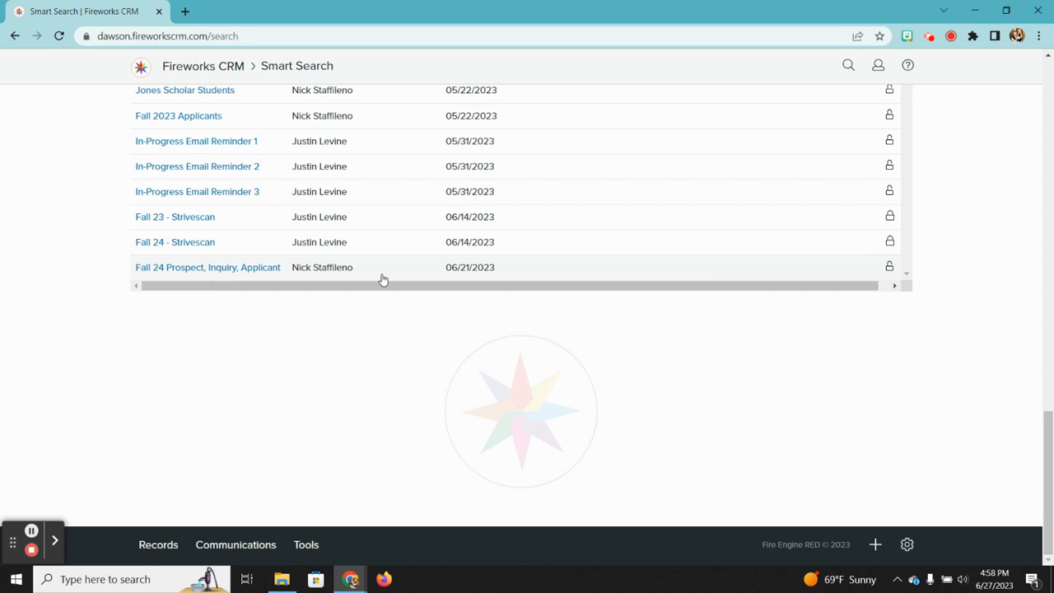
Step: Open the Fall 24 Prospect, Inquiry, Applicant search to review its criteria
click(233, 270)
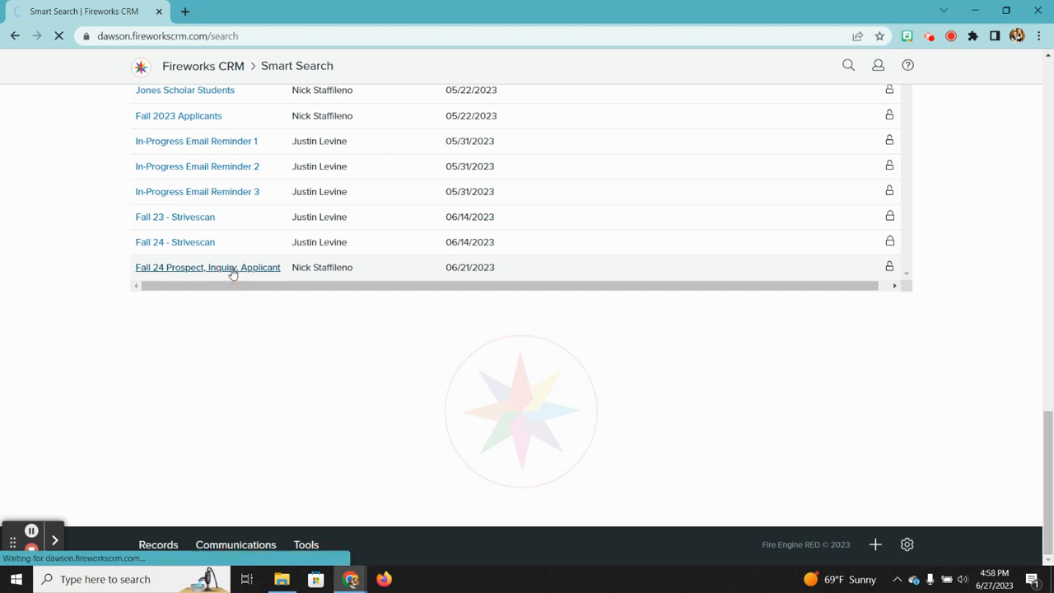
scroll(315, 281, down, 1)
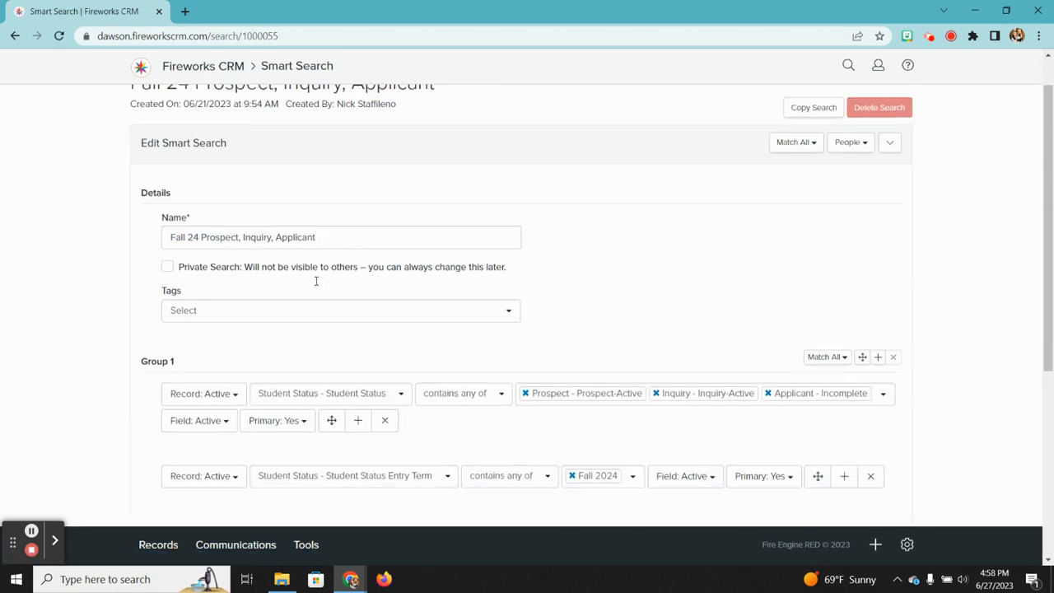
scroll(315, 280, down, 1)
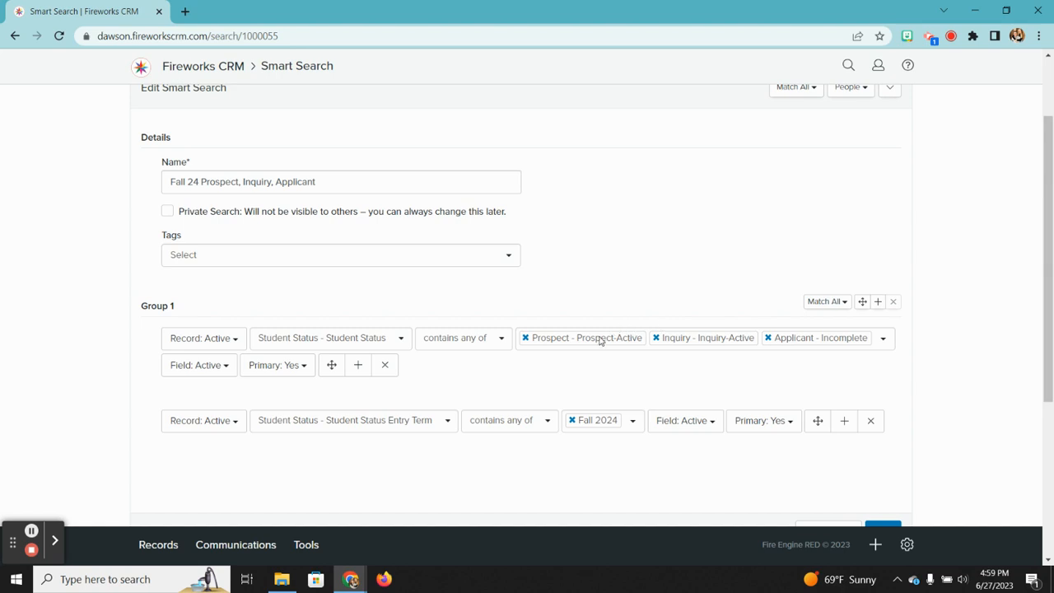
Step: Look over the Student Status value choices without adding any, then show the Run options
click(886, 336)
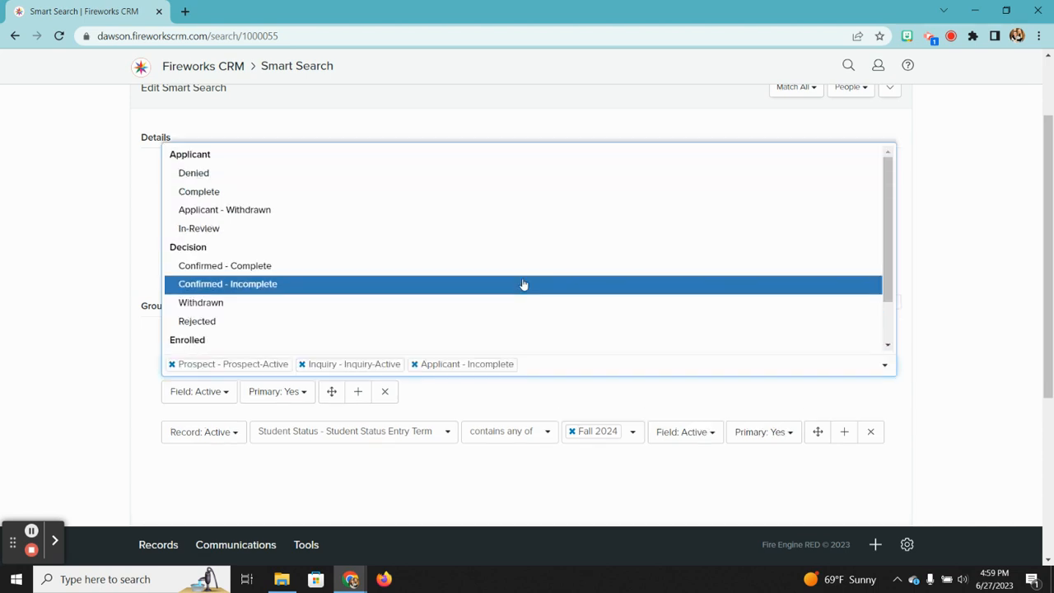
scroll(414, 299, down, 1)
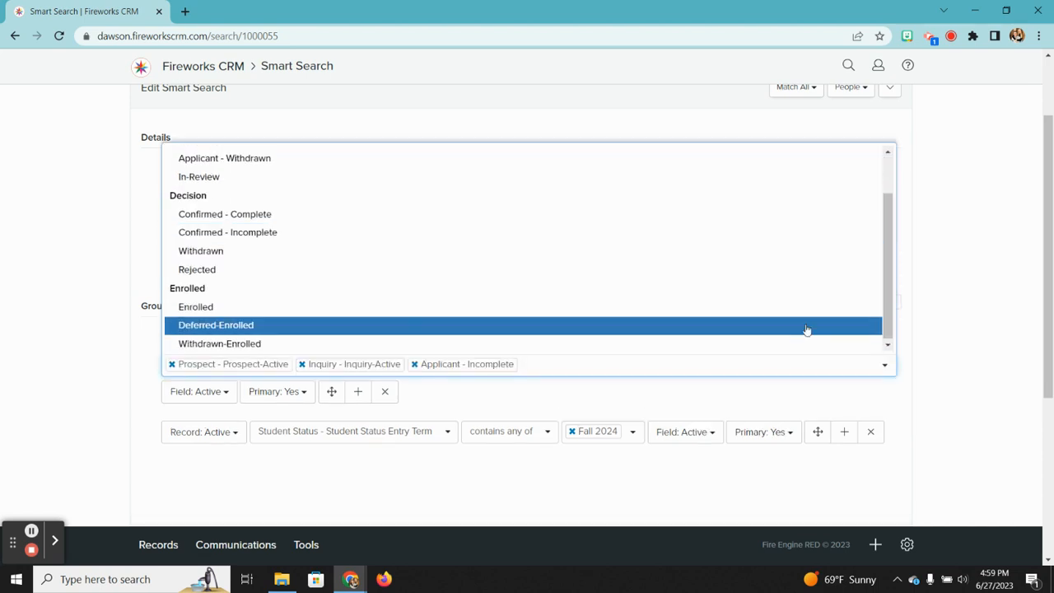
click(974, 290)
scroll(615, 453, down, 1)
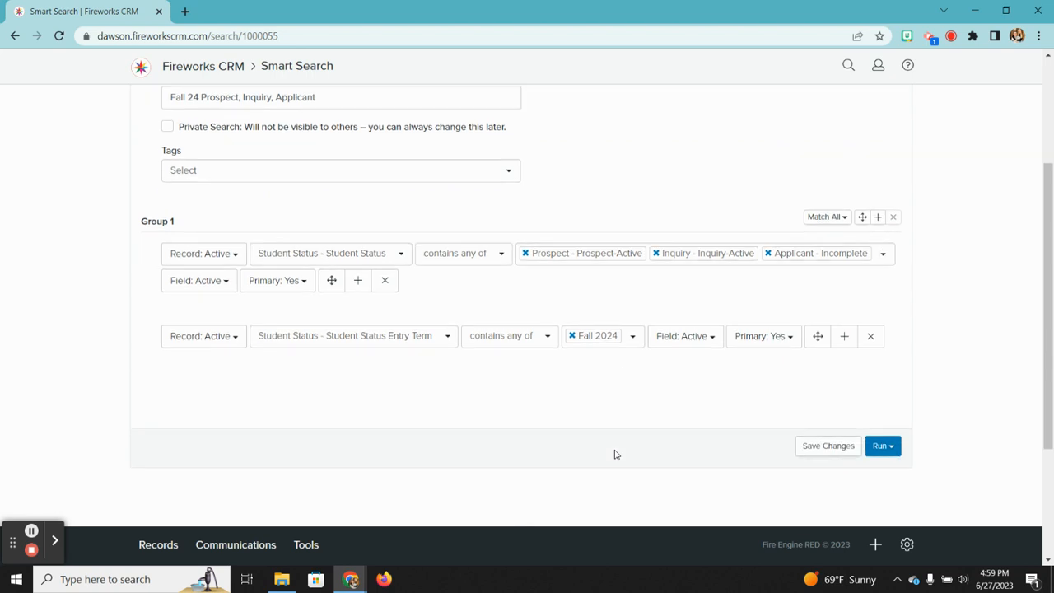
scroll(617, 455, up, 3)
scroll(617, 450, down, 5)
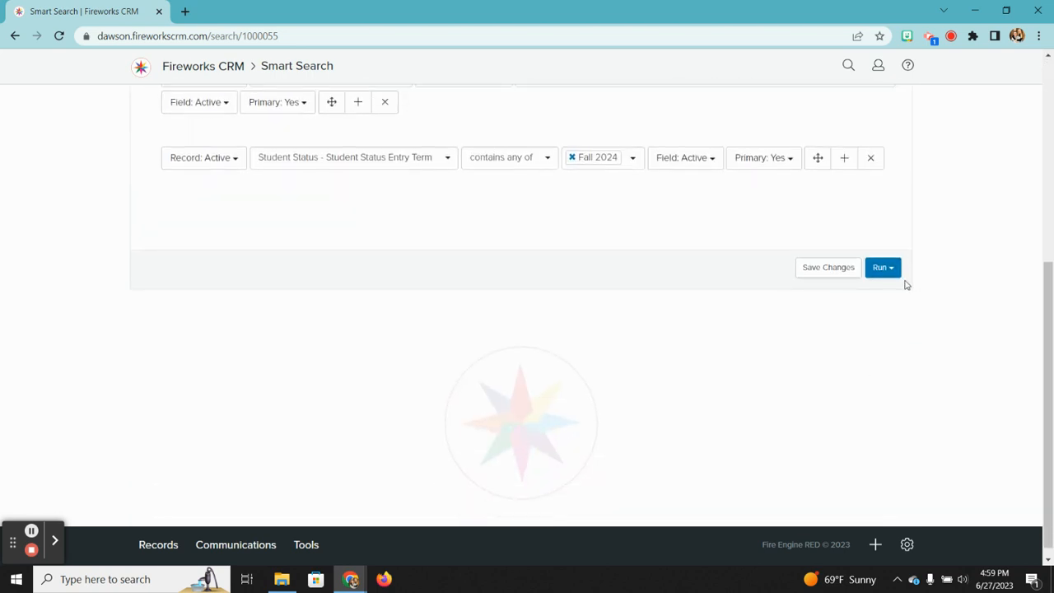
click(885, 269)
Step: Run the search and scroll through its 299 results, listed 100 per page
click(833, 292)
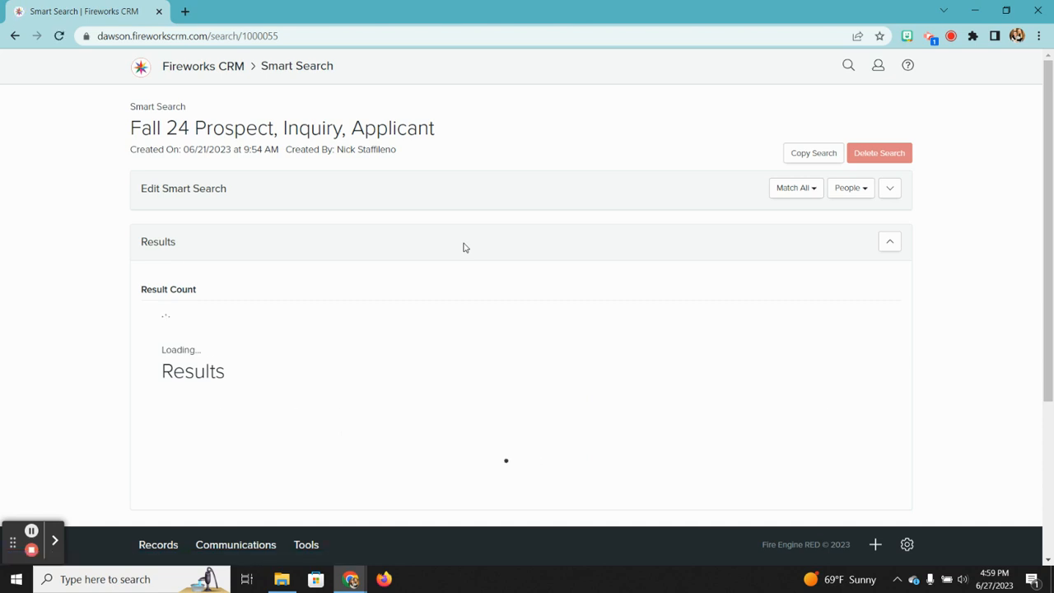
scroll(452, 245, down, 1)
click(210, 297)
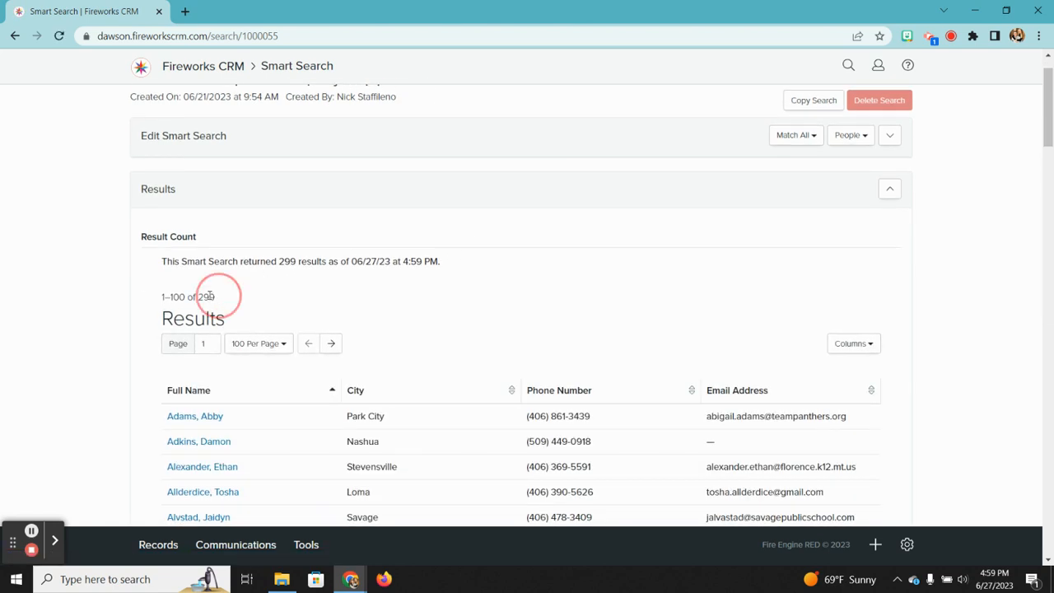
drag(210, 296, 162, 288)
click(278, 294)
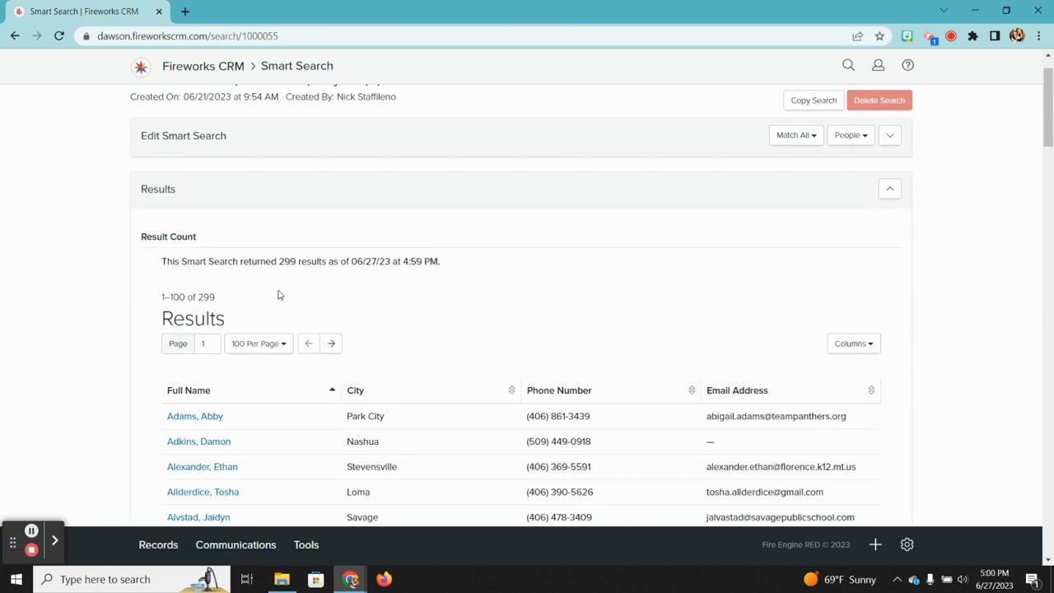
scroll(278, 294, down, 1)
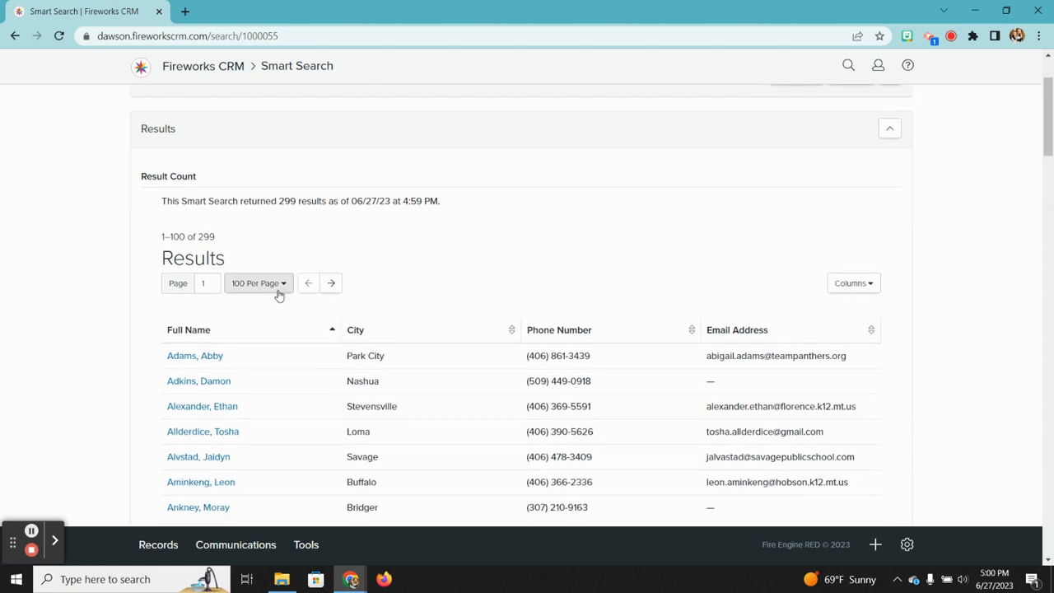
scroll(278, 294, up, 2)
click(216, 197)
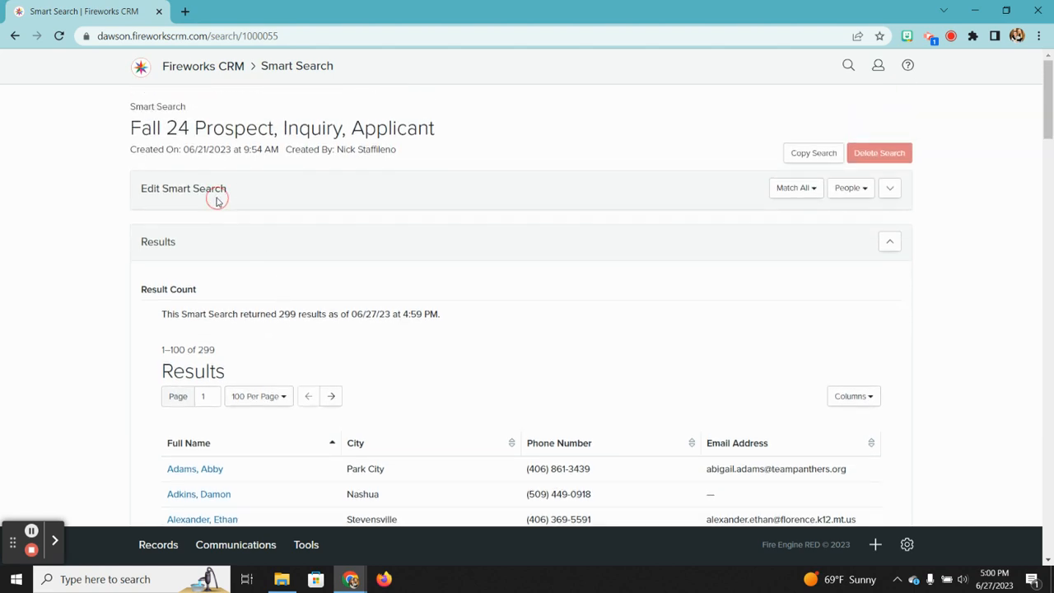
scroll(423, 175, down, 20)
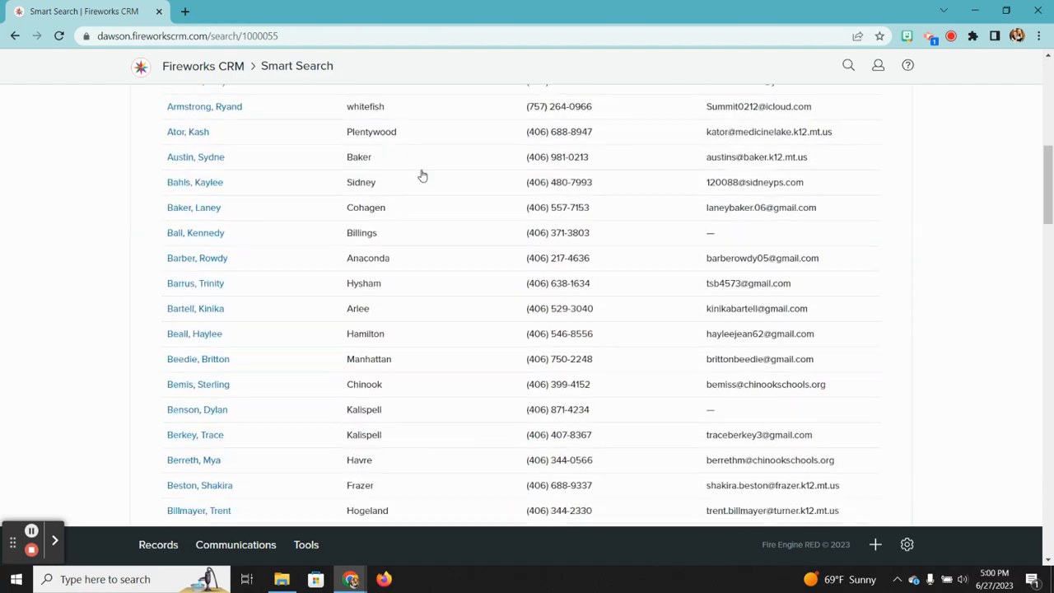
scroll(423, 175, down, 10)
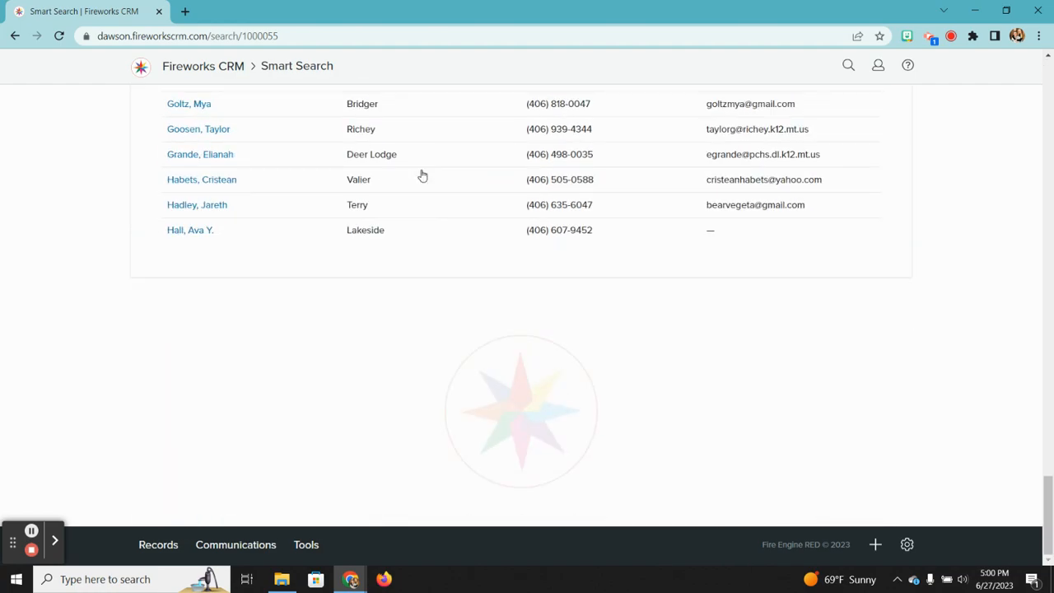
scroll(422, 175, up, 20)
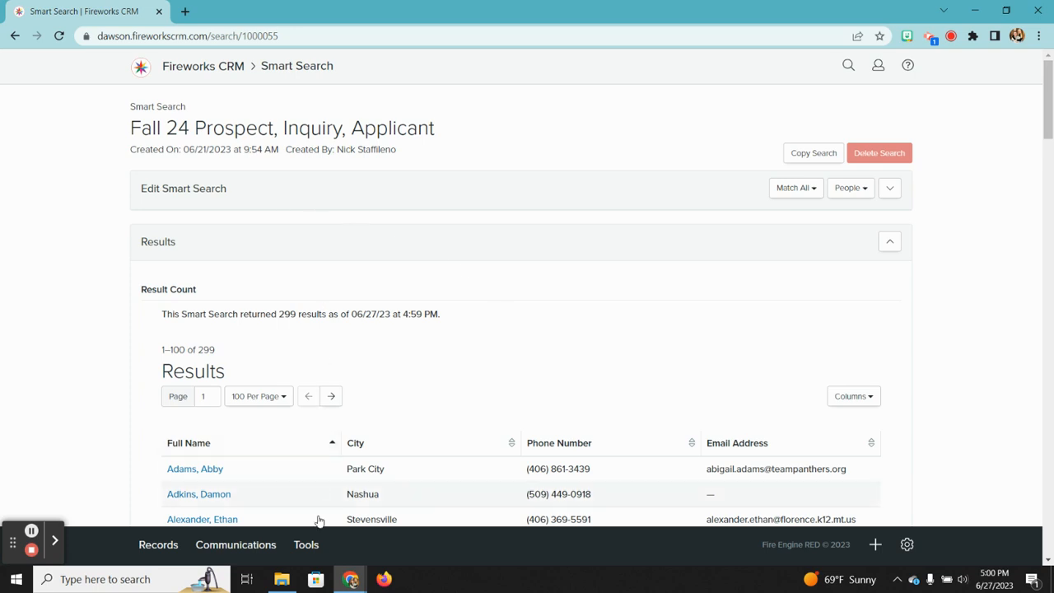
Step: Return to the saved Smart Searches list via Tools > Smart Search
click(306, 545)
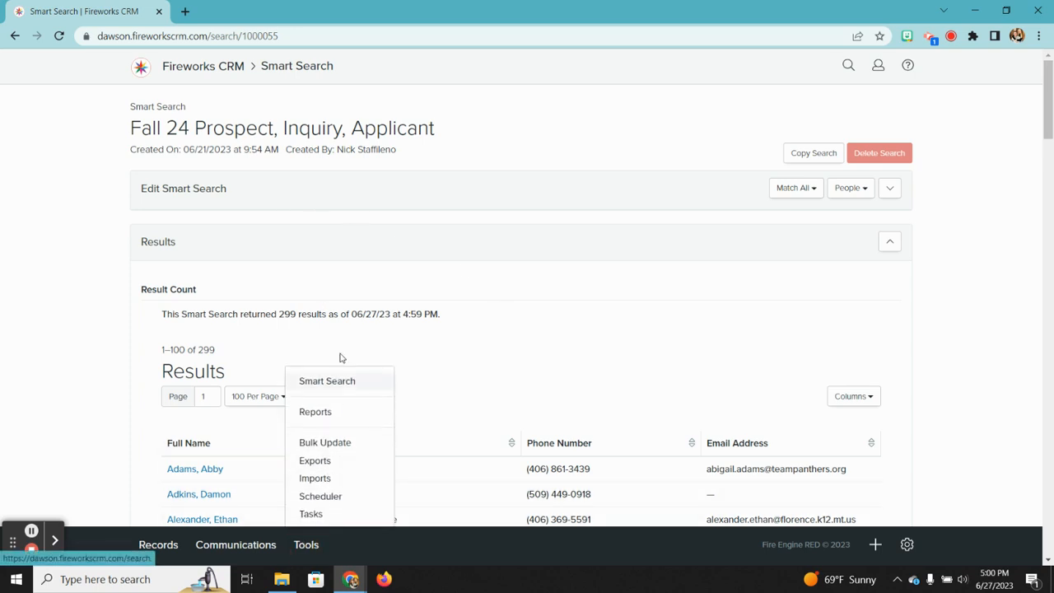
click(342, 383)
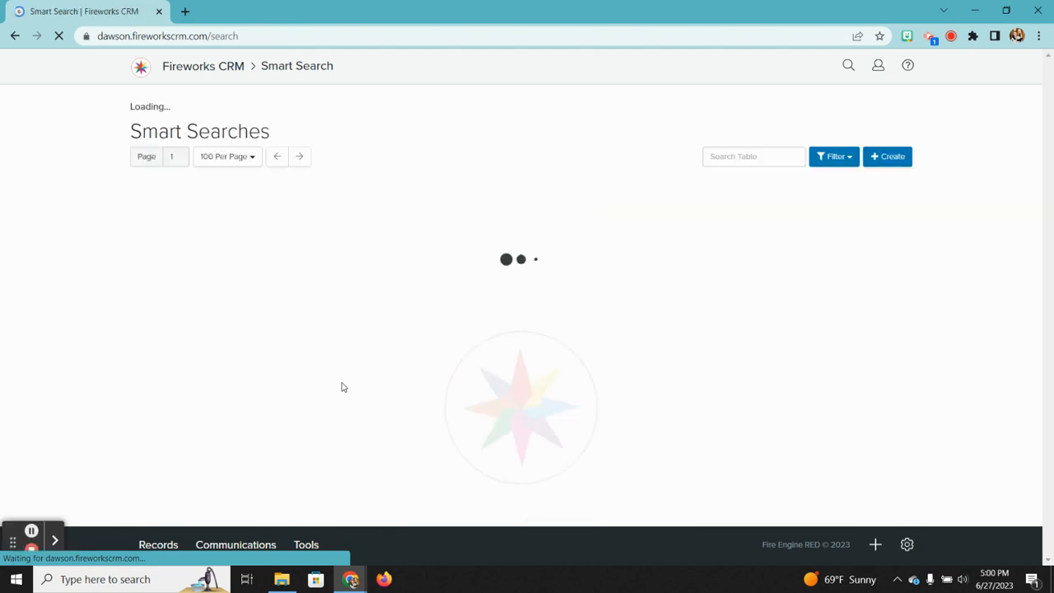
scroll(342, 387, down, 1)
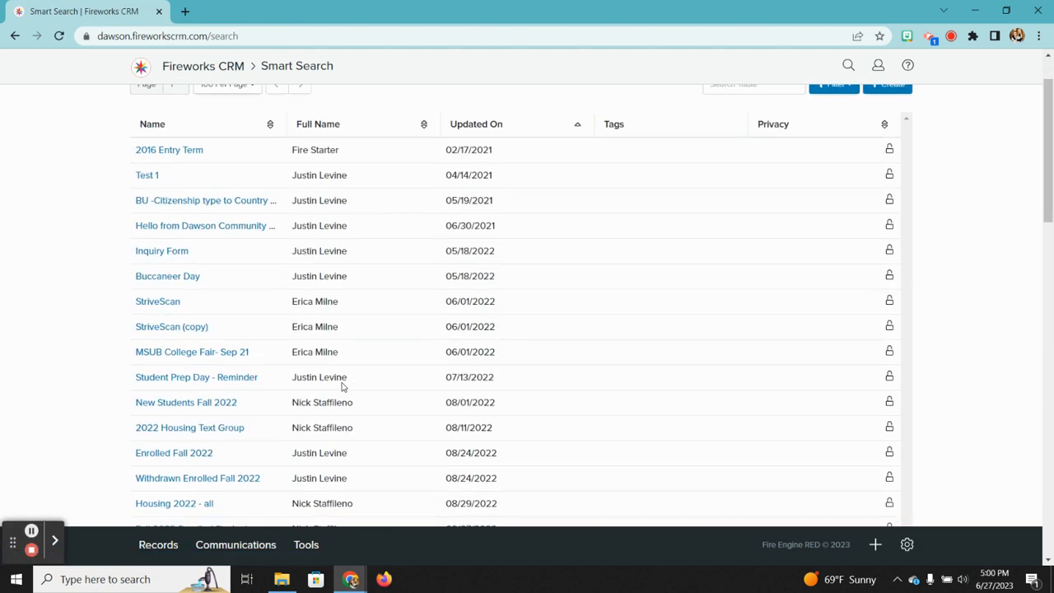
scroll(343, 387, down, 1)
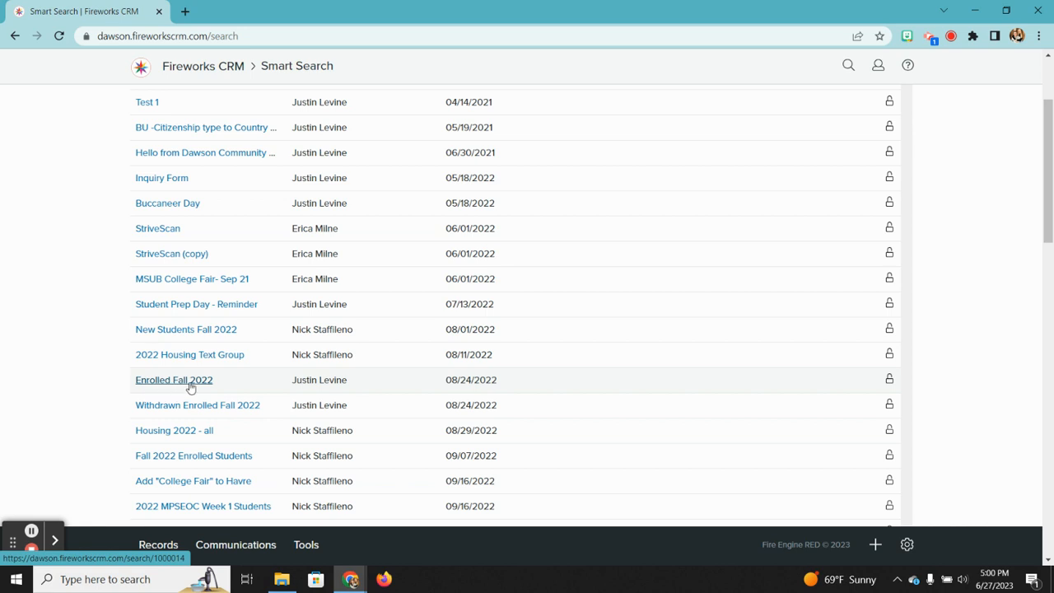
right_click(189, 384)
Step: Open Enrolled Fall 2022 and add Fall 2021 to its Entry Term criterion
click(169, 383)
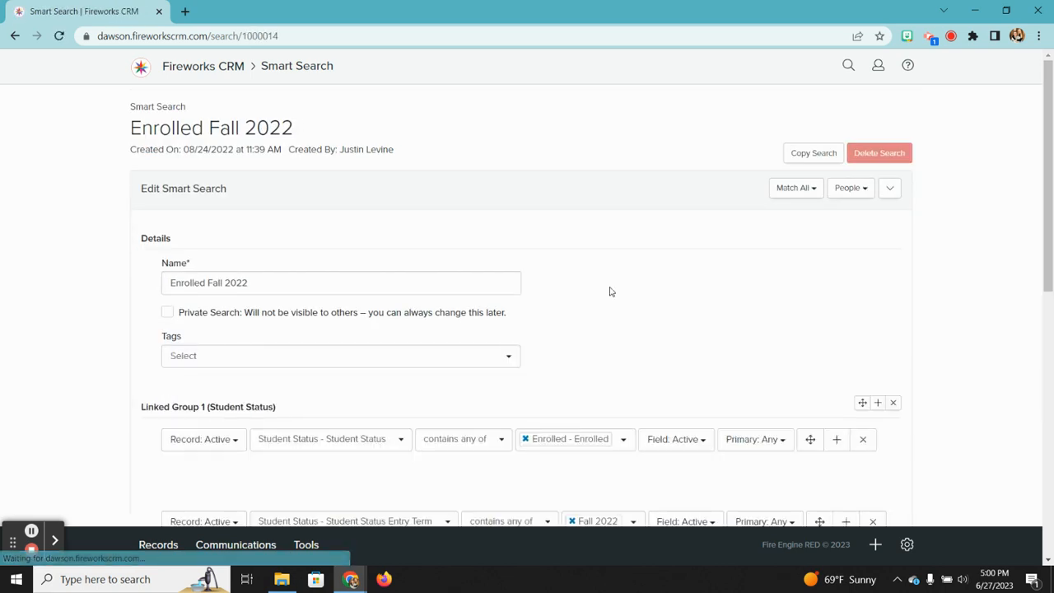
scroll(611, 291, down, 1)
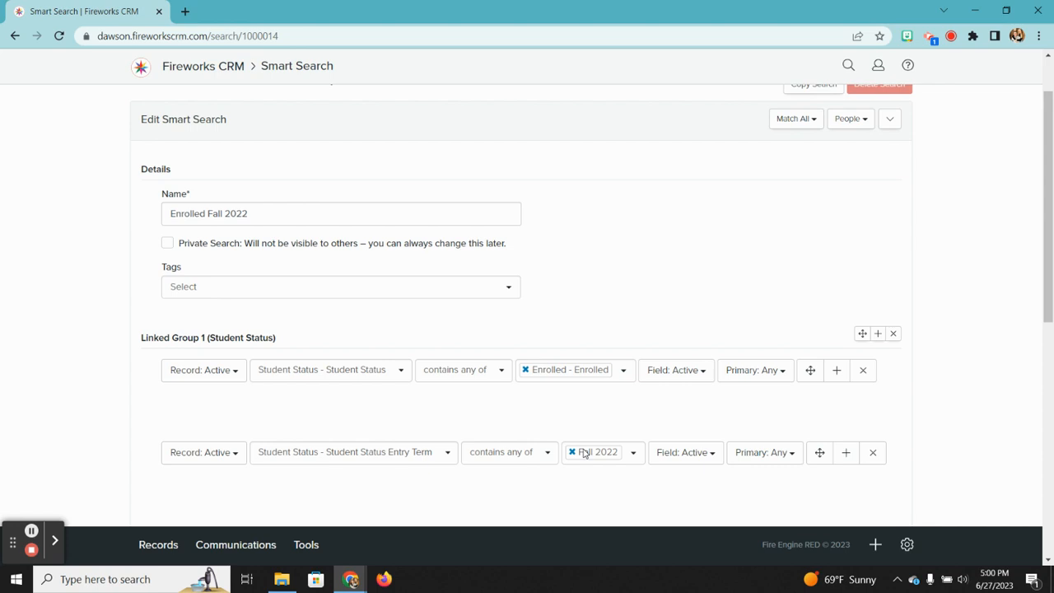
click(633, 456)
scroll(632, 383, down, 3)
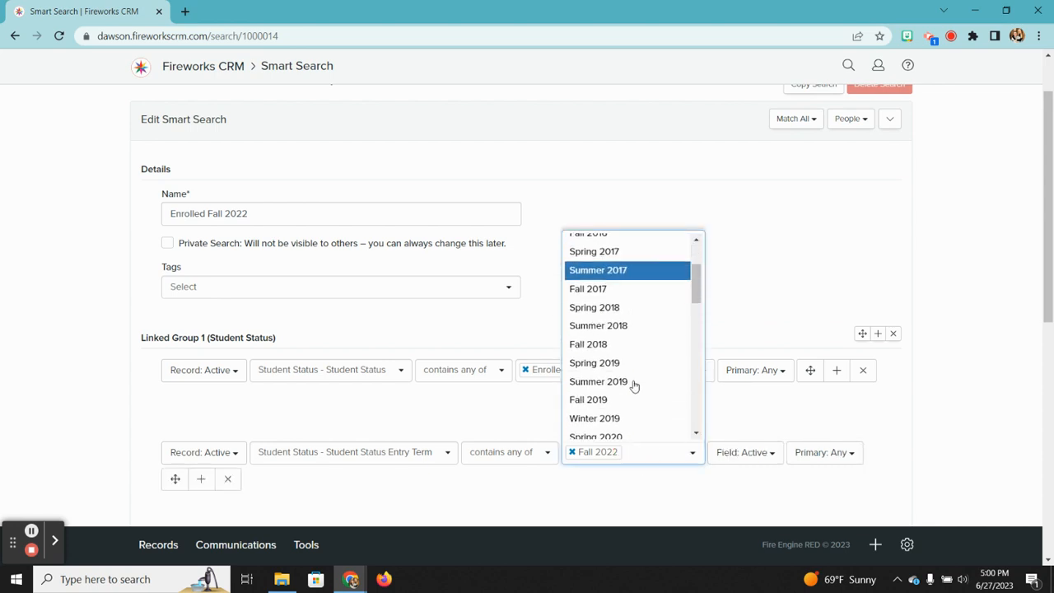
scroll(633, 383, down, 2)
scroll(614, 379, down, 2)
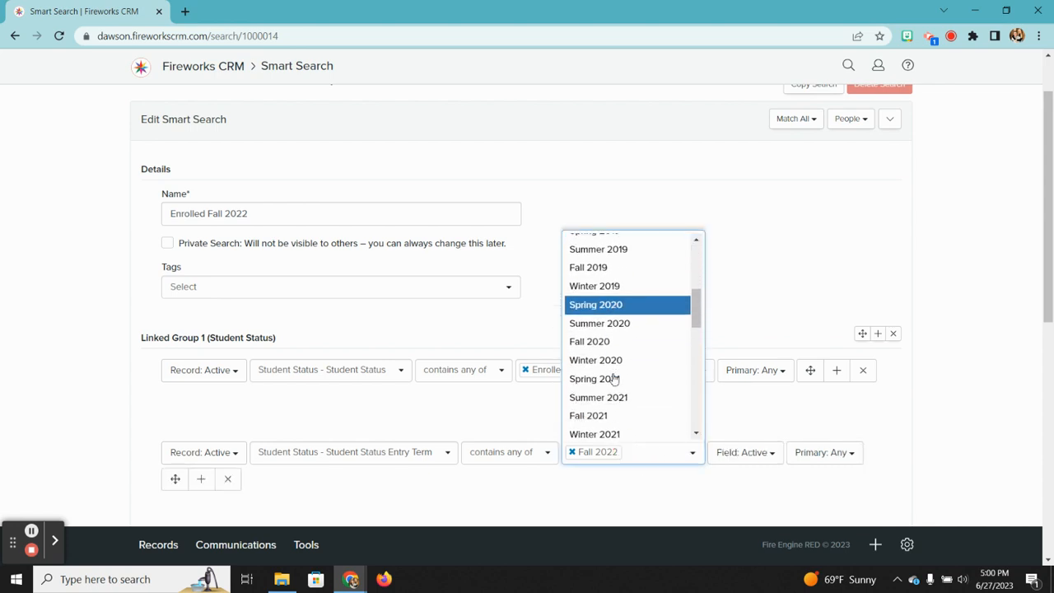
scroll(613, 378, down, 2)
click(596, 374)
Step: Add Spring 2021 as a further Entry Term value
click(689, 453)
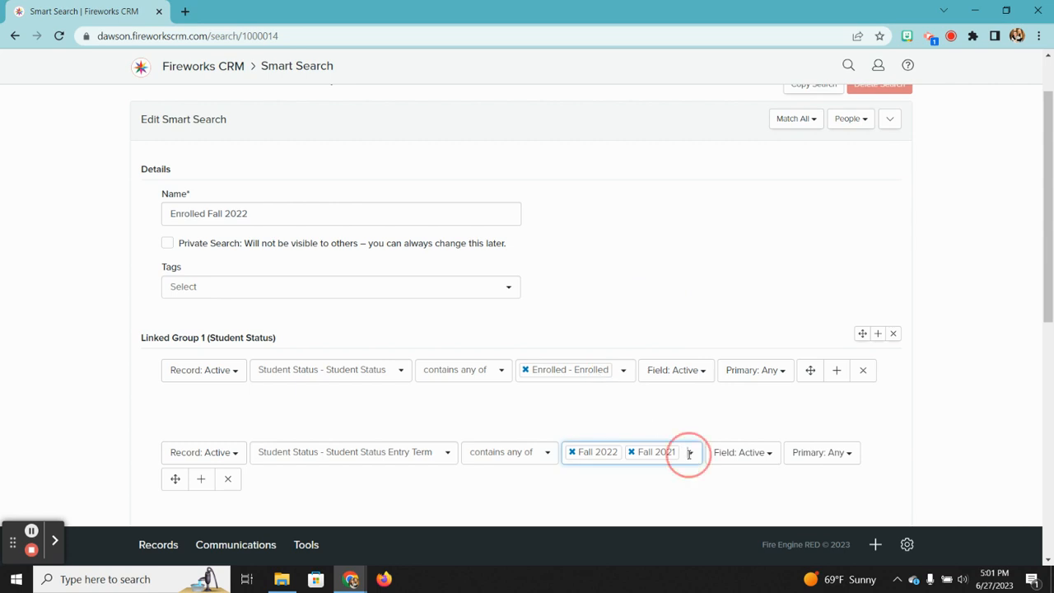
scroll(638, 399, down, 5)
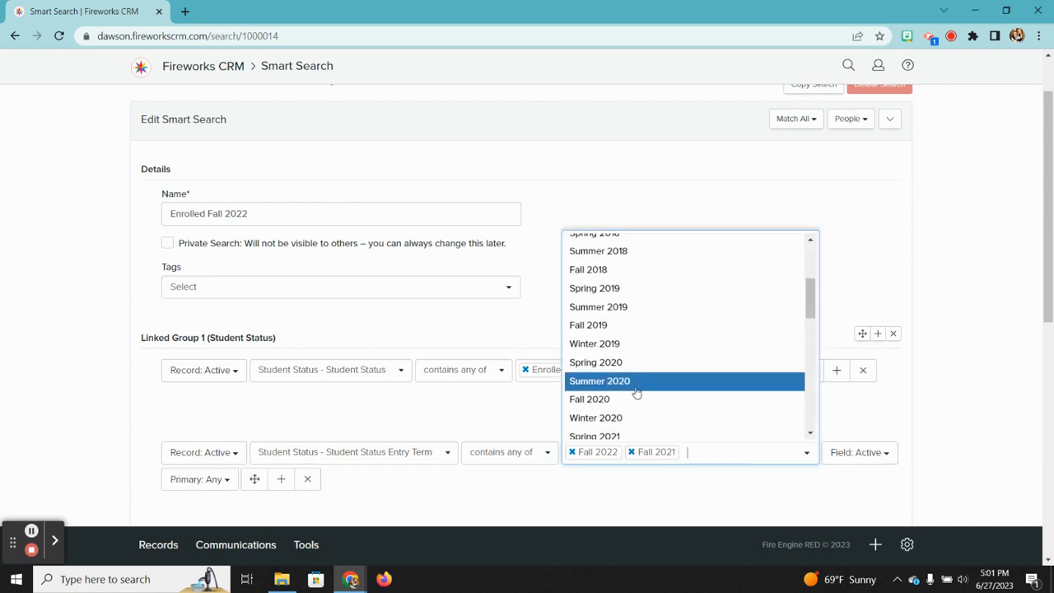
scroll(636, 392, down, 2)
click(606, 367)
scroll(745, 264, down, 1)
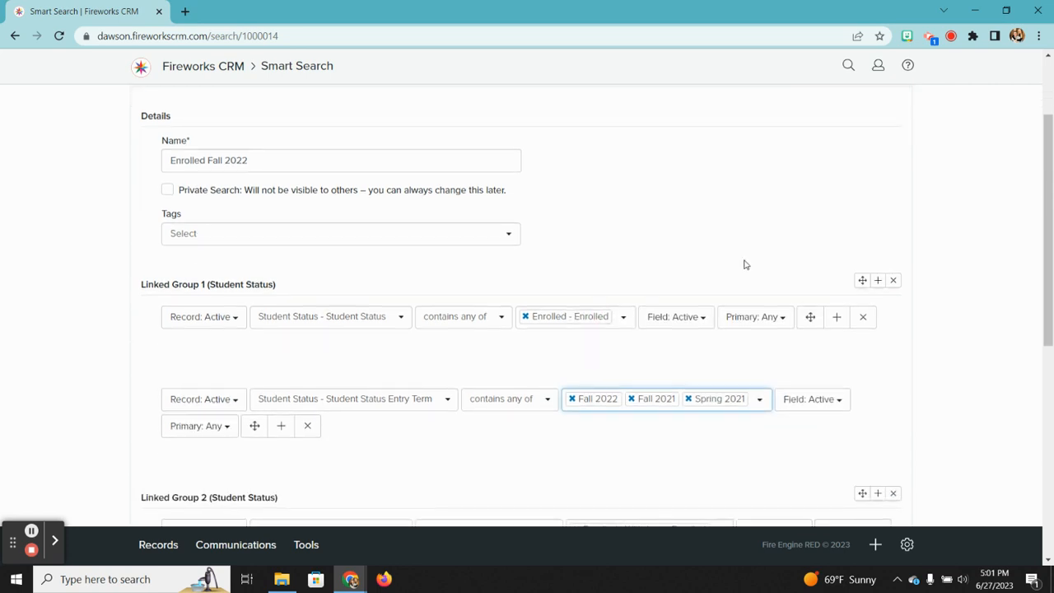
scroll(744, 263, up, 2)
scroll(743, 261, down, 2)
scroll(651, 292, up, 2)
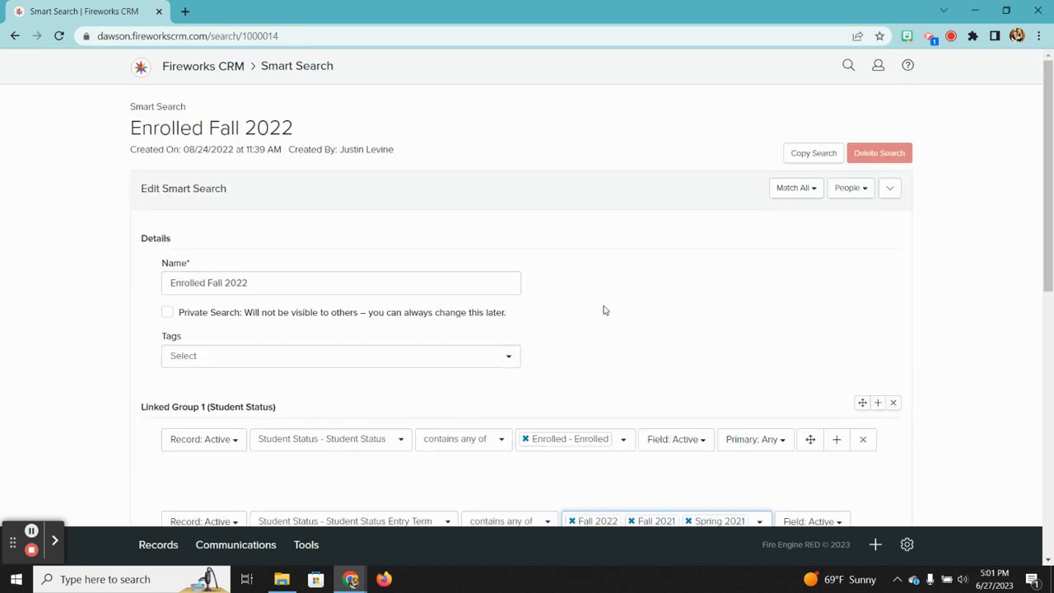
scroll(605, 311, down, 5)
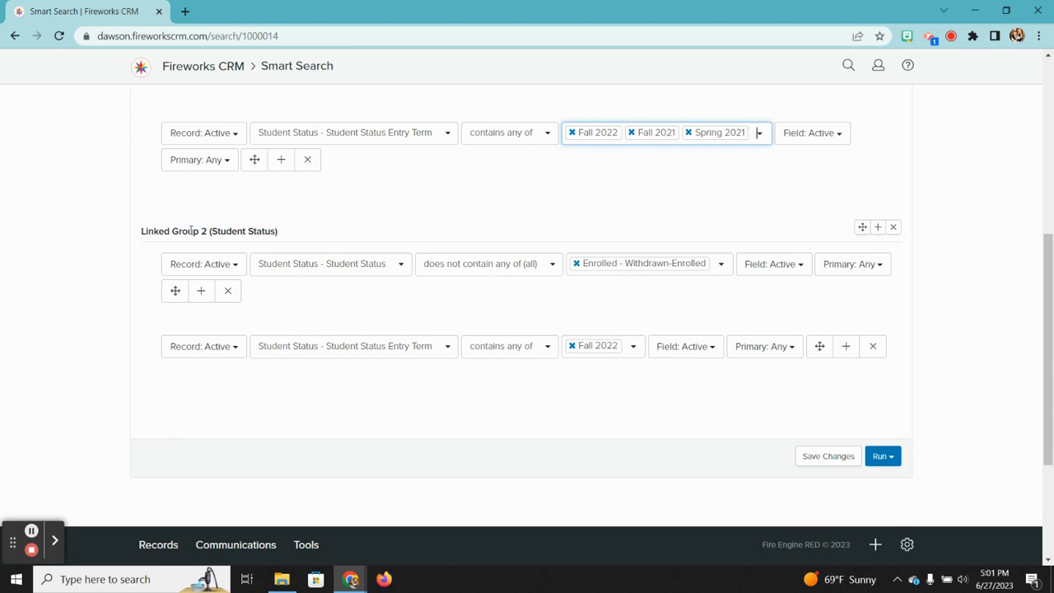
Step: Clear a stray text highlight and bring up the search's Run options
drag(188, 230, 255, 232)
click(255, 231)
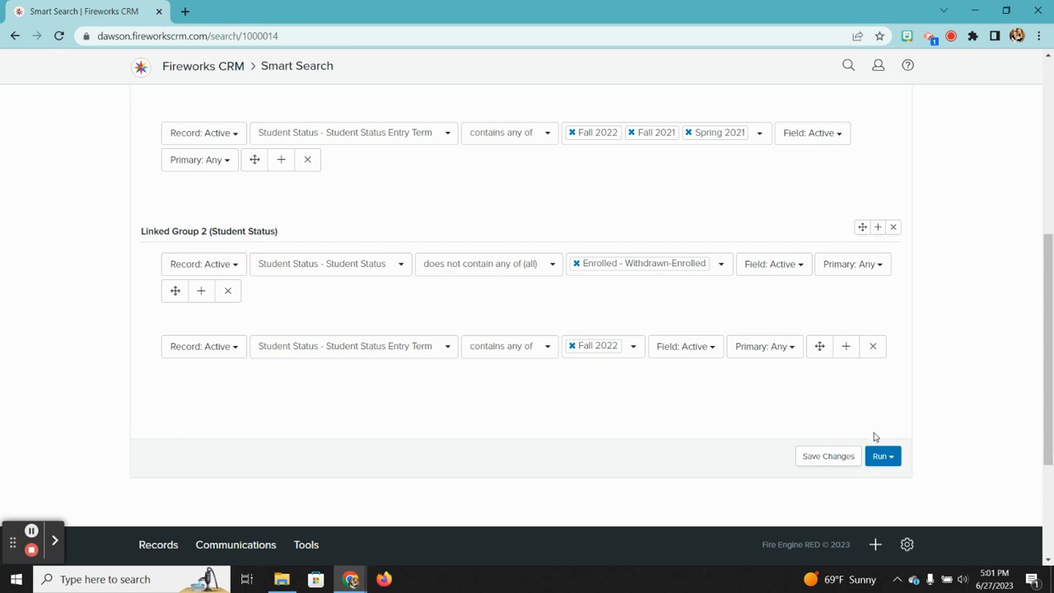
click(878, 457)
right_click(833, 484)
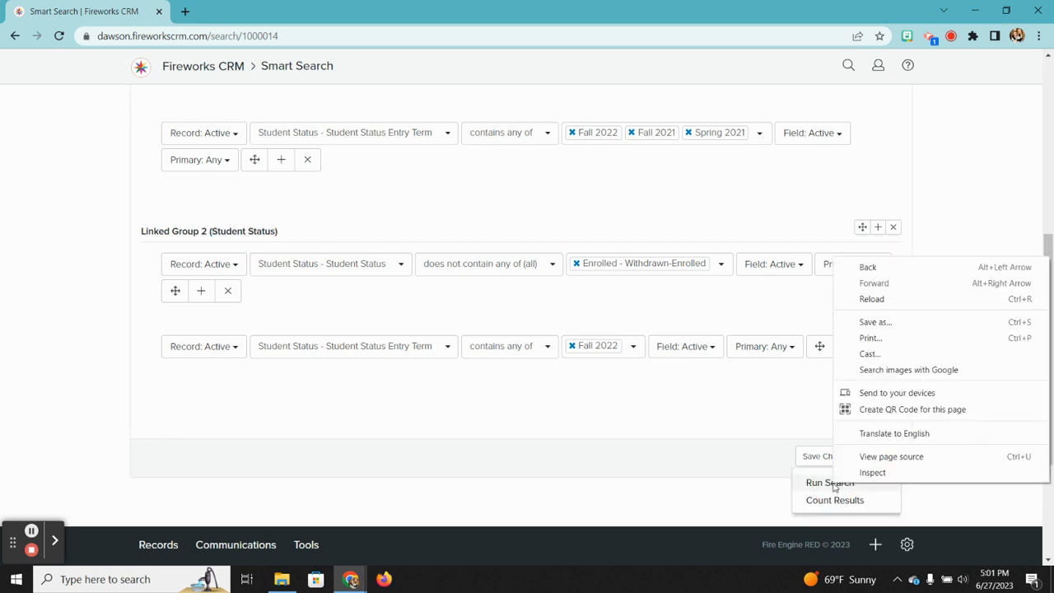
click(676, 458)
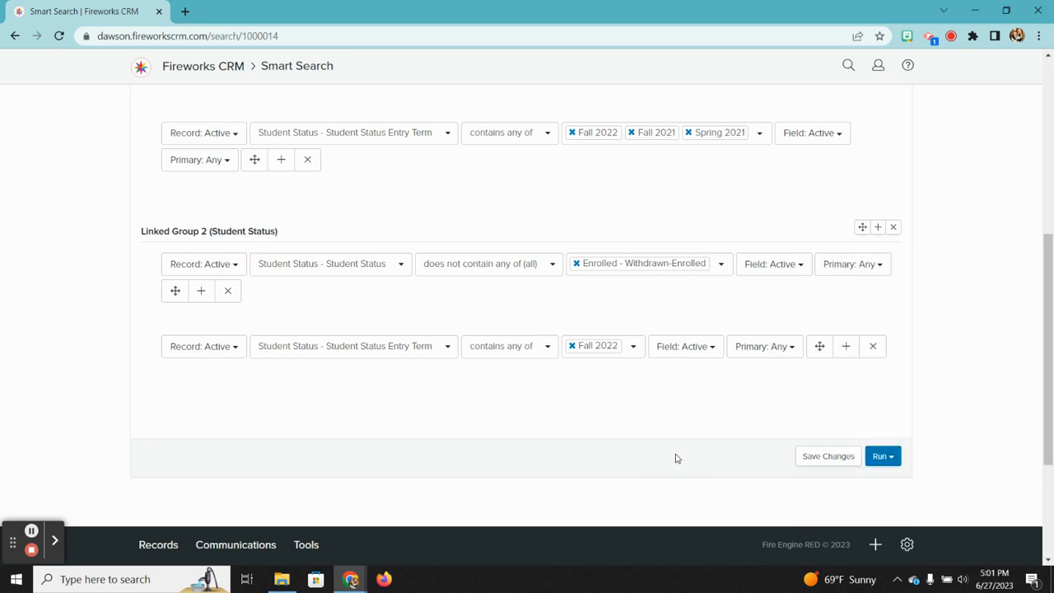
Step: Run the edited Enrolled Fall 2022 search and scroll through its results
click(872, 460)
click(839, 484)
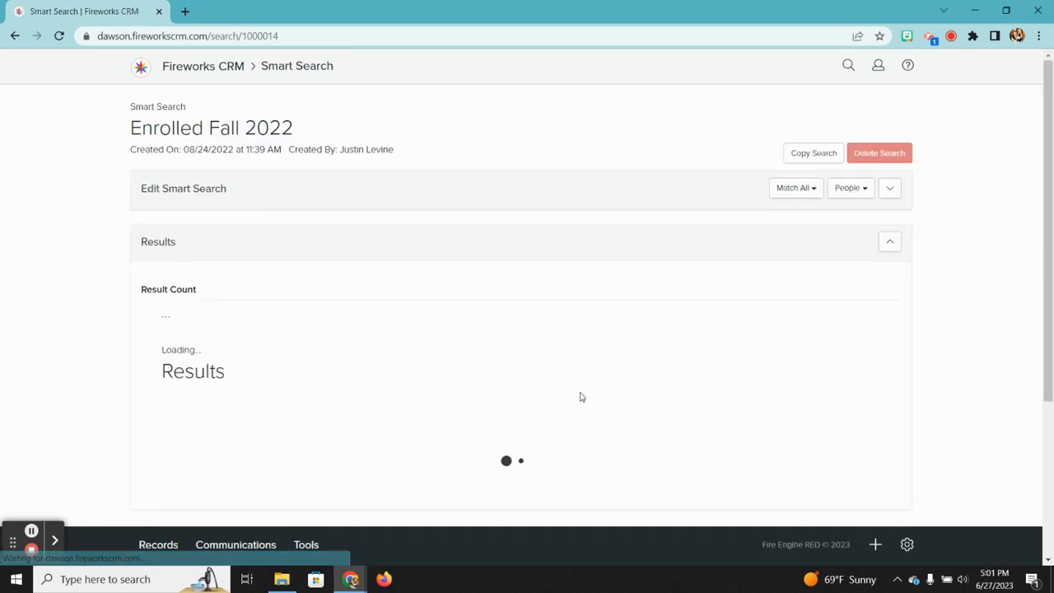
scroll(580, 397, down, 1)
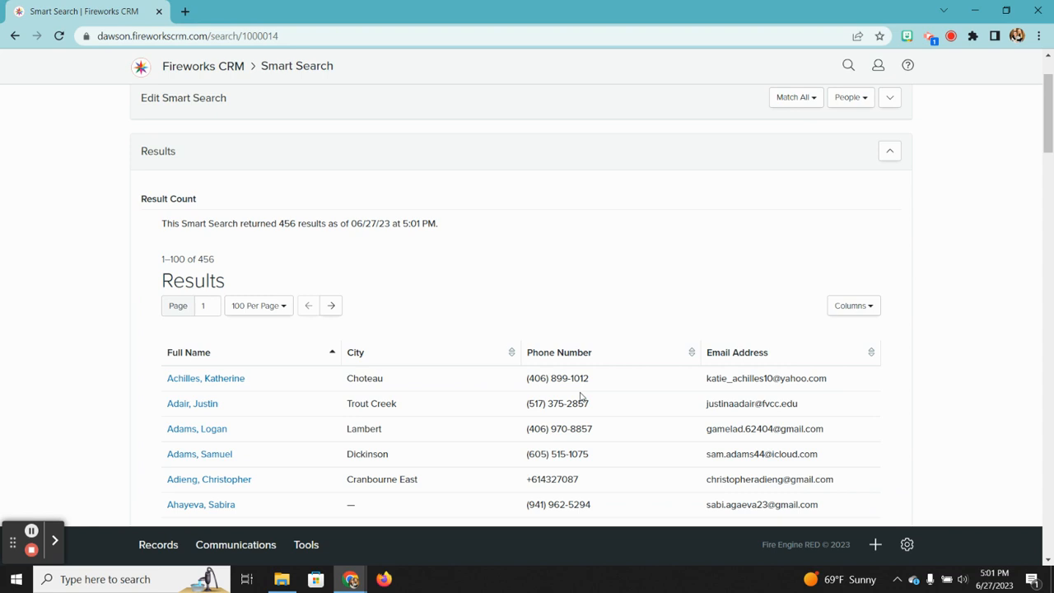
scroll(580, 397, down, 4)
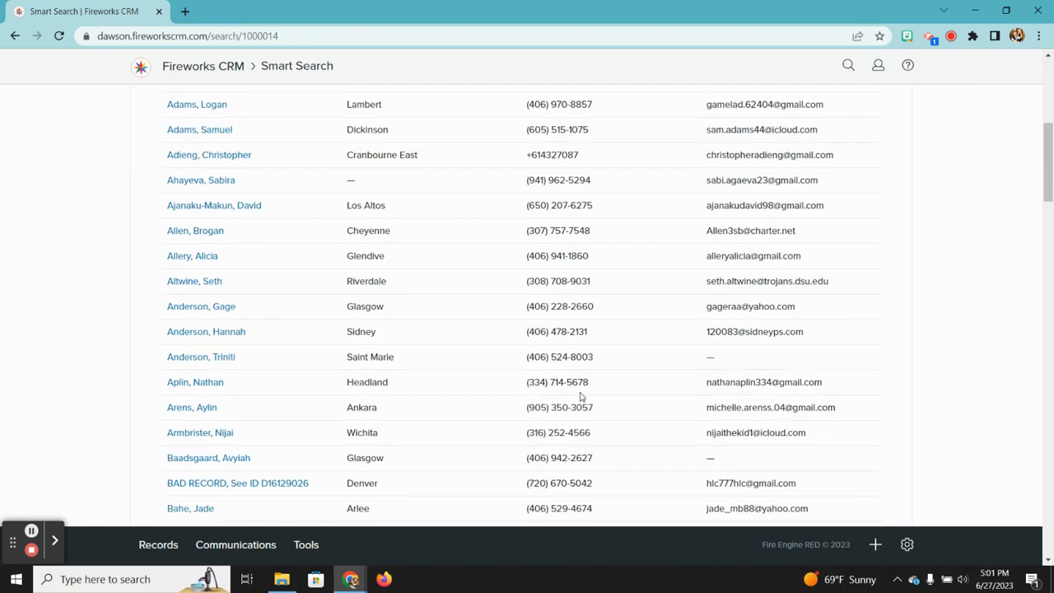
scroll(581, 397, down, 2)
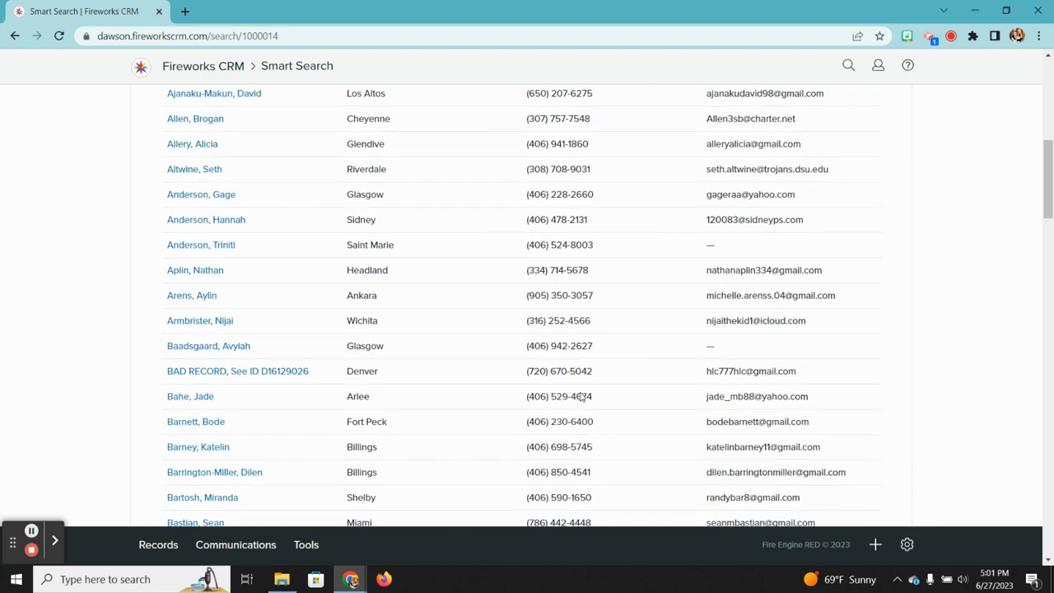
scroll(581, 397, up, 7)
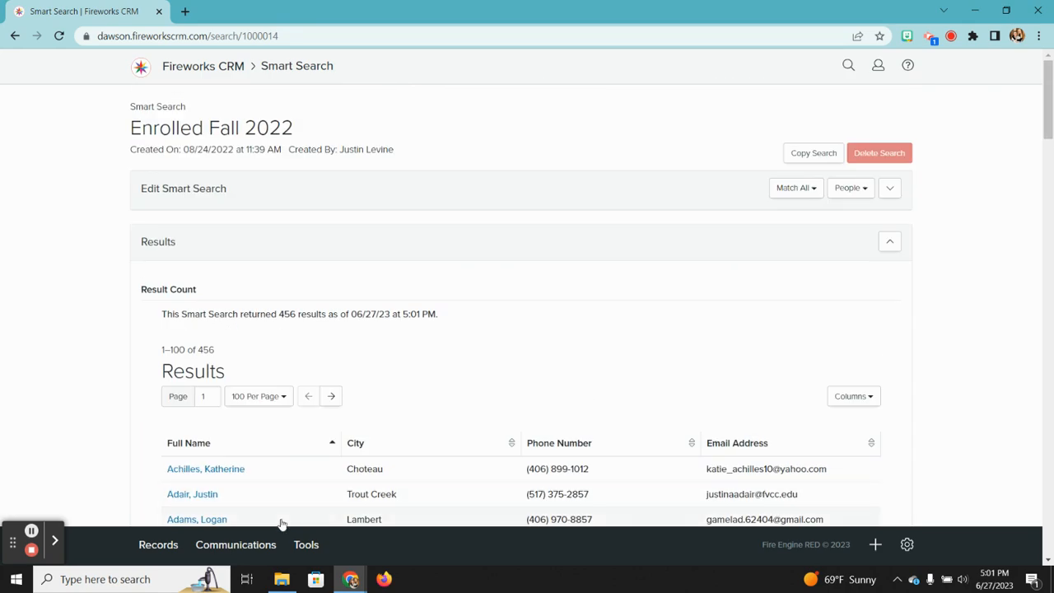
Step: Re-expand the criteria to review them, then go back to the Smart Searches list
click(894, 195)
scroll(619, 304, down, 2)
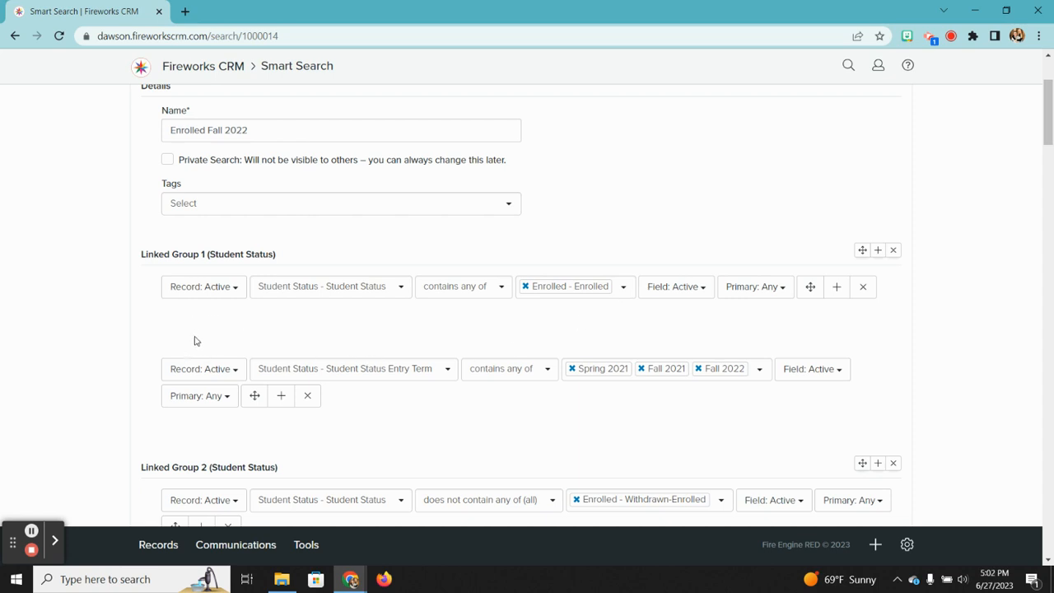
scroll(337, 442, down, 2)
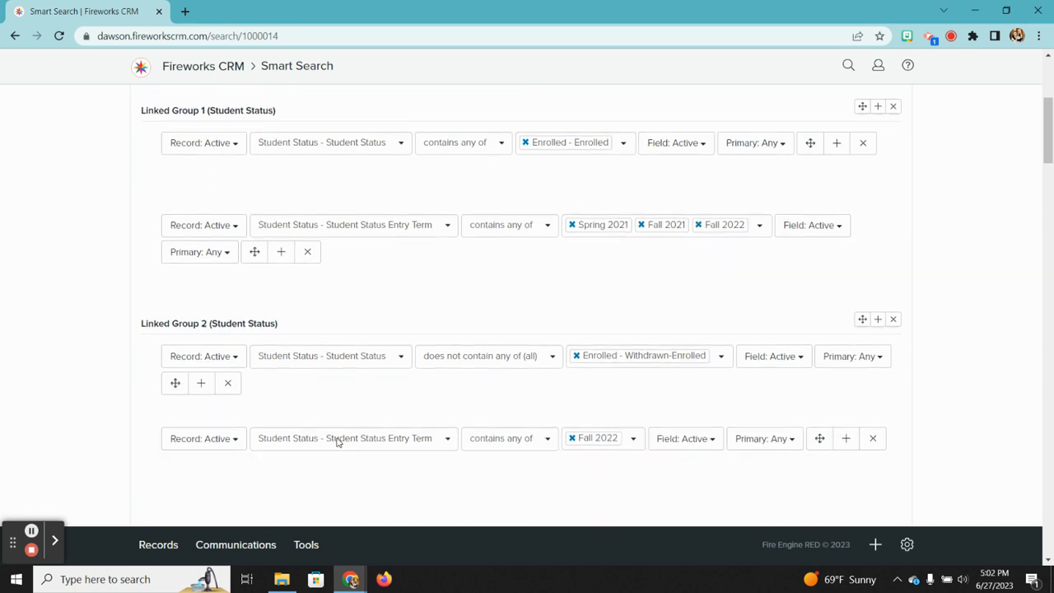
scroll(336, 442, up, 4)
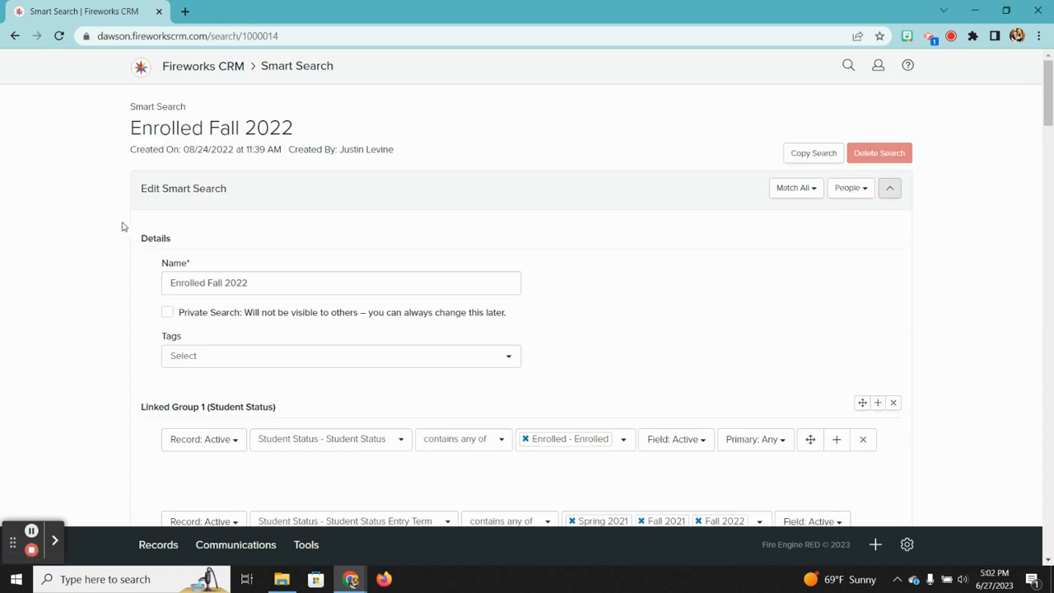
click(311, 545)
click(344, 387)
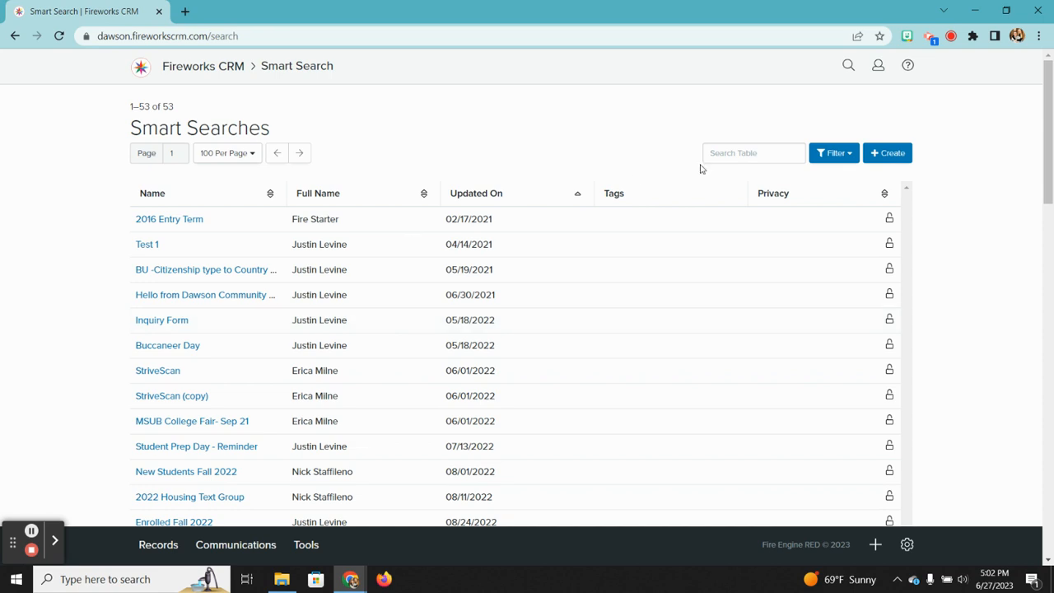
Step: Create a new smart search named 'Fall 23 On Campus Students'
click(889, 154)
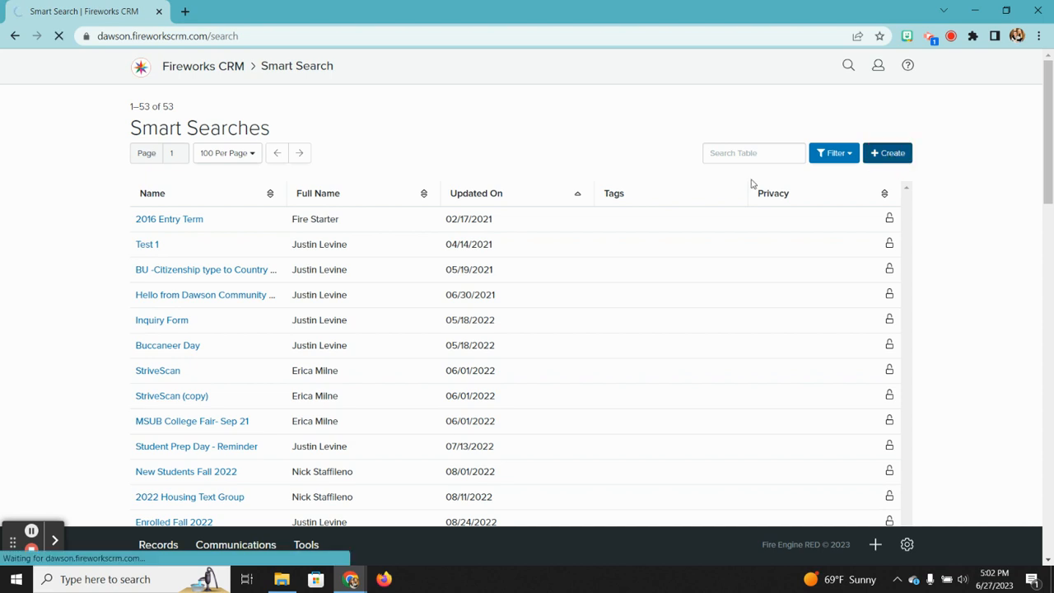
click(249, 209)
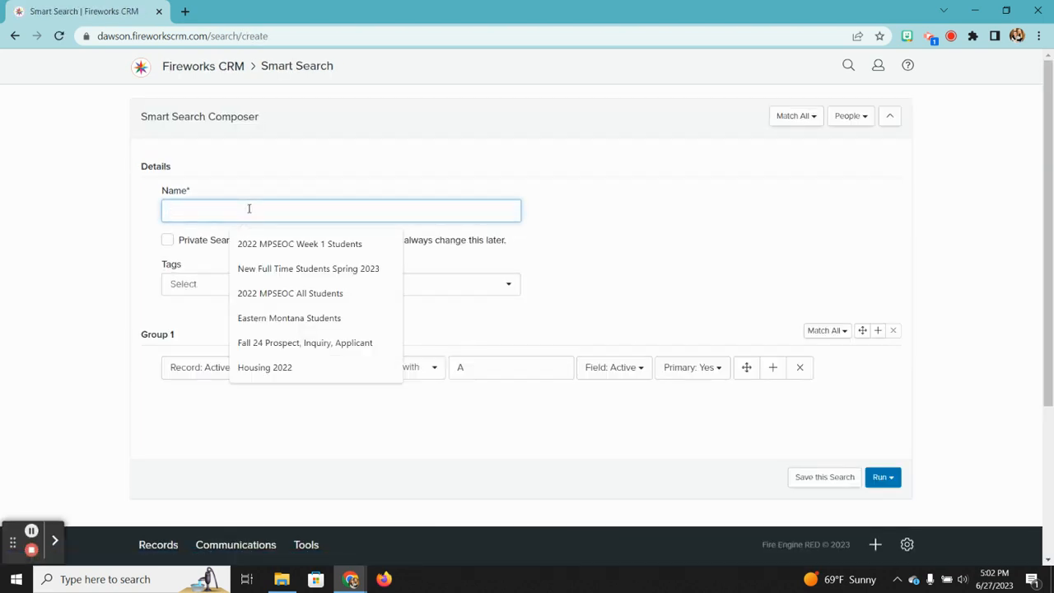
text(On-Campus S)
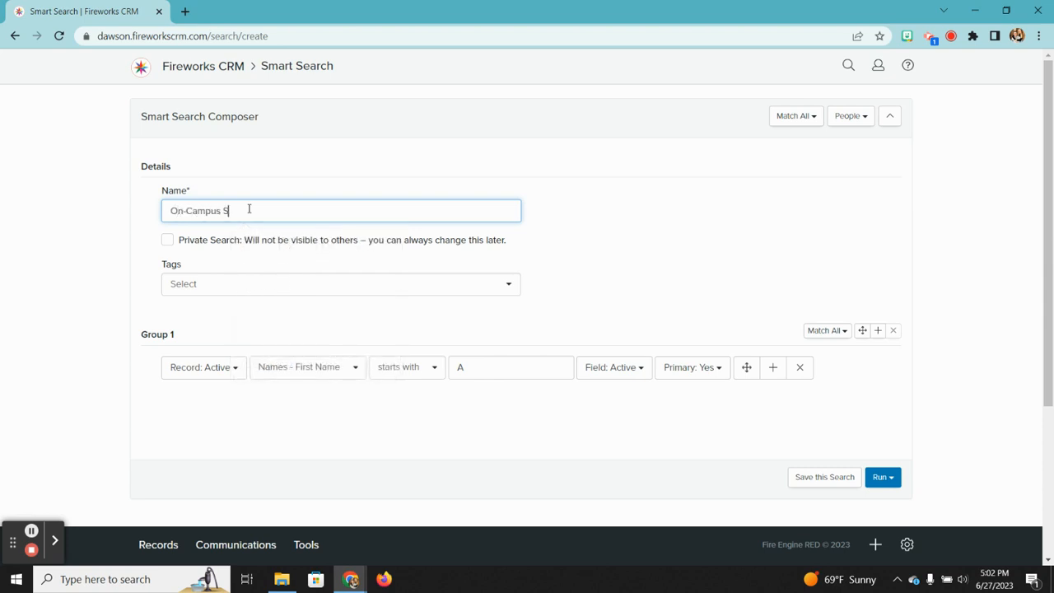
key(BackSpace)
key(BackSpace)
key(BackSpace)
key(BackSpace)
key(BackSpace)
key(BackSpace)
key(BackSpace)
key(BackSpace)
key(BackSpace)
key(BackSpace)
key(BackSpace)
text(Fall 23 On Campus Students)
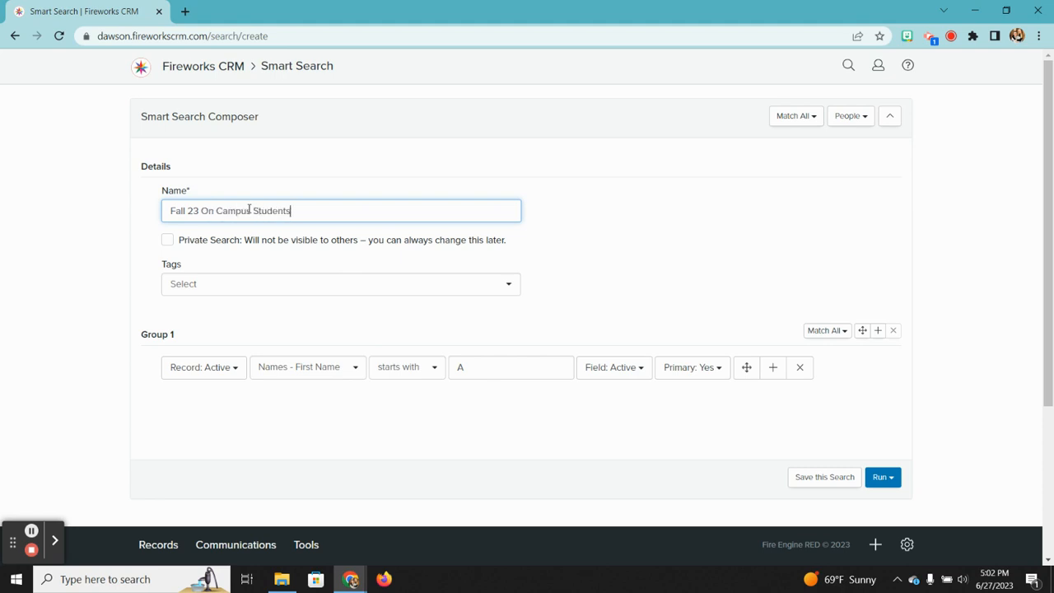
Step: Tag the search Communications, Enrolled and Internal
click(512, 285)
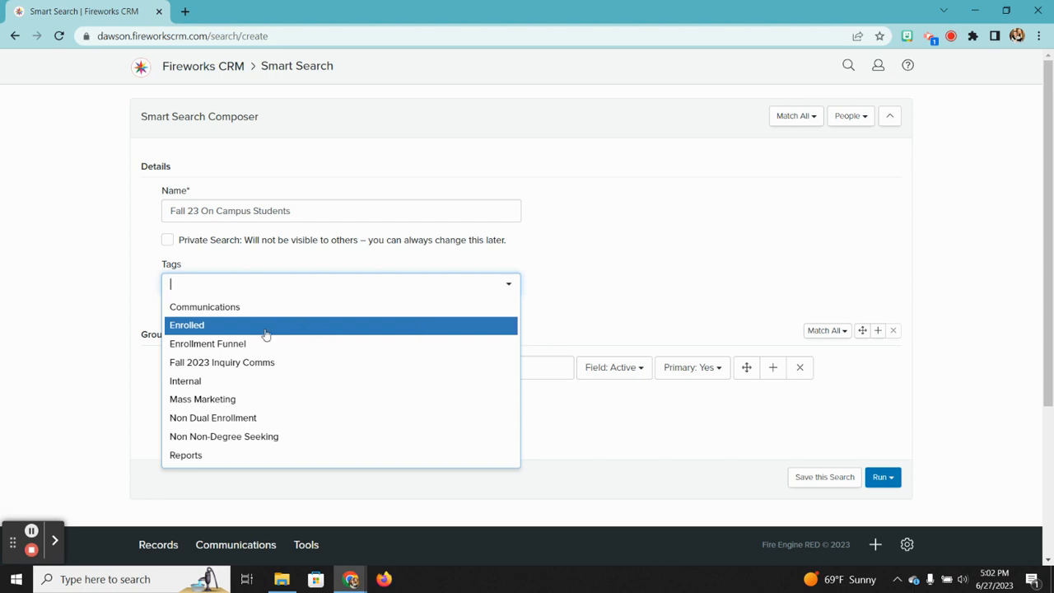
click(239, 307)
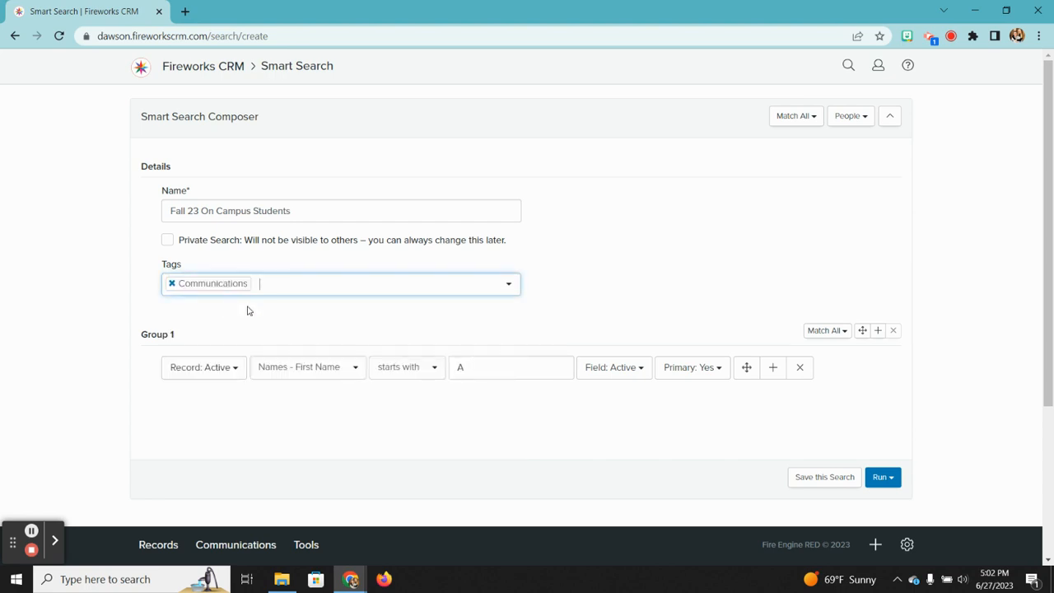
click(487, 280)
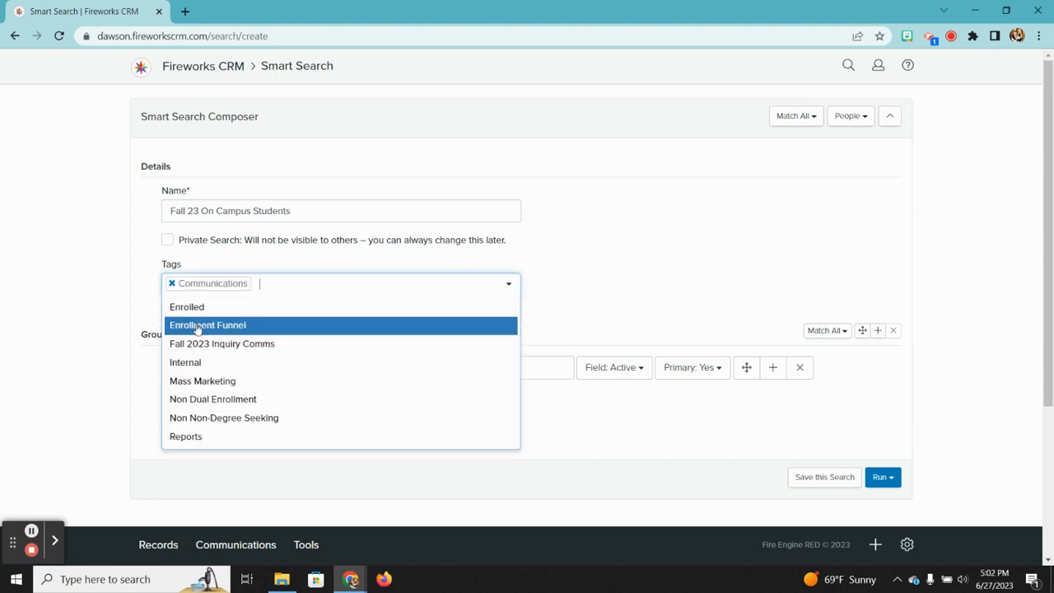
click(206, 307)
click(476, 279)
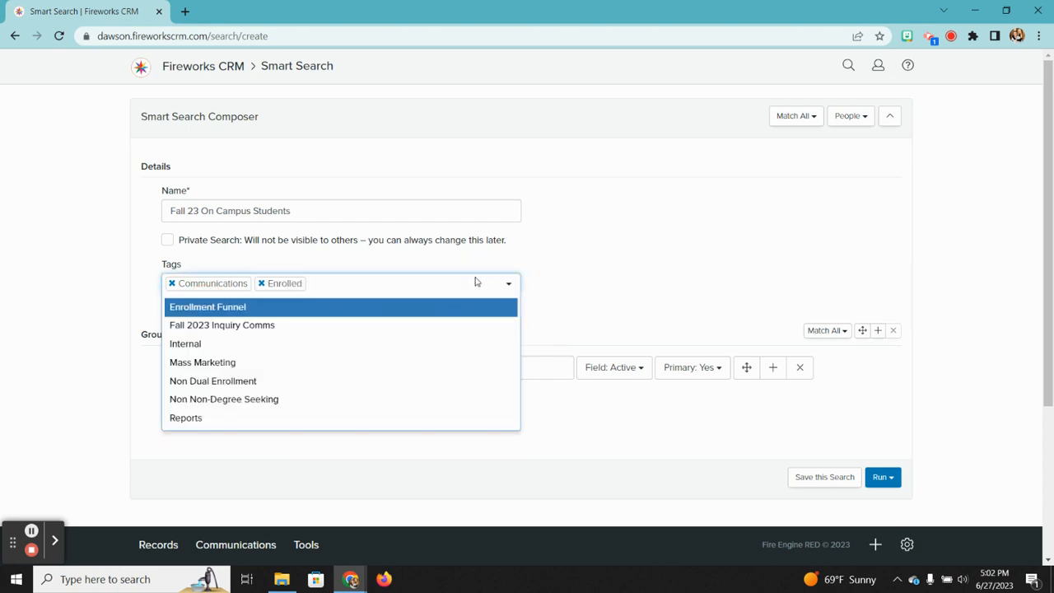
click(229, 346)
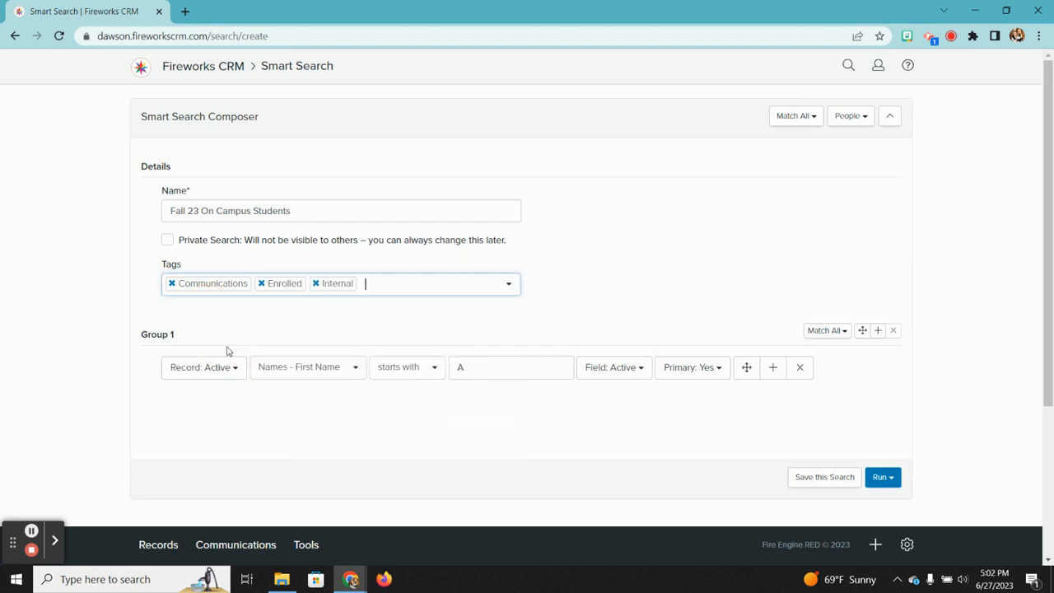
scroll(628, 297, down, 1)
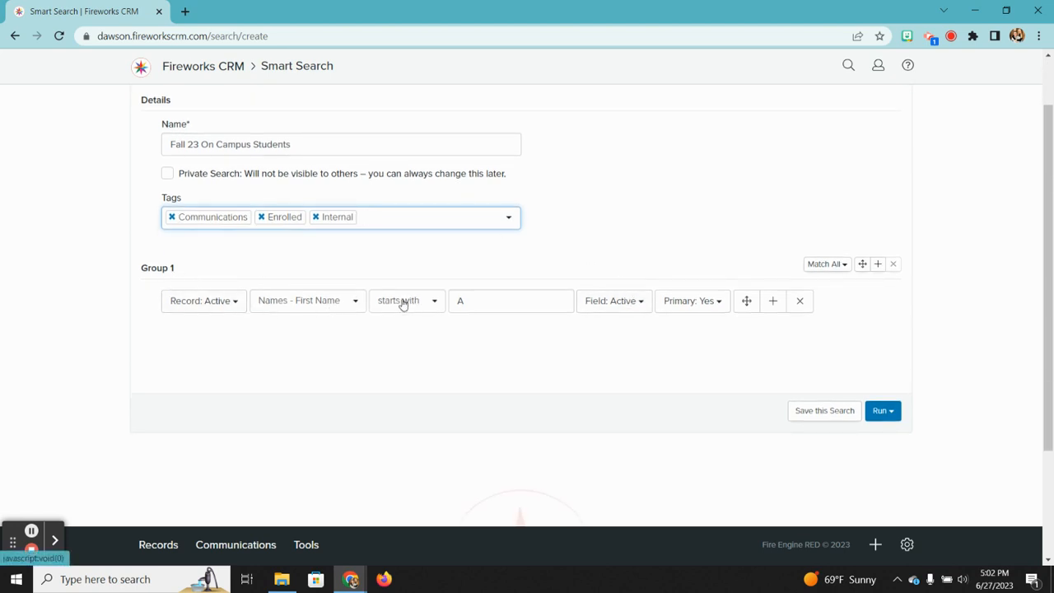
Step: Set Group 1's criterion to Student Status Entry Term with 'contains any of'
click(355, 303)
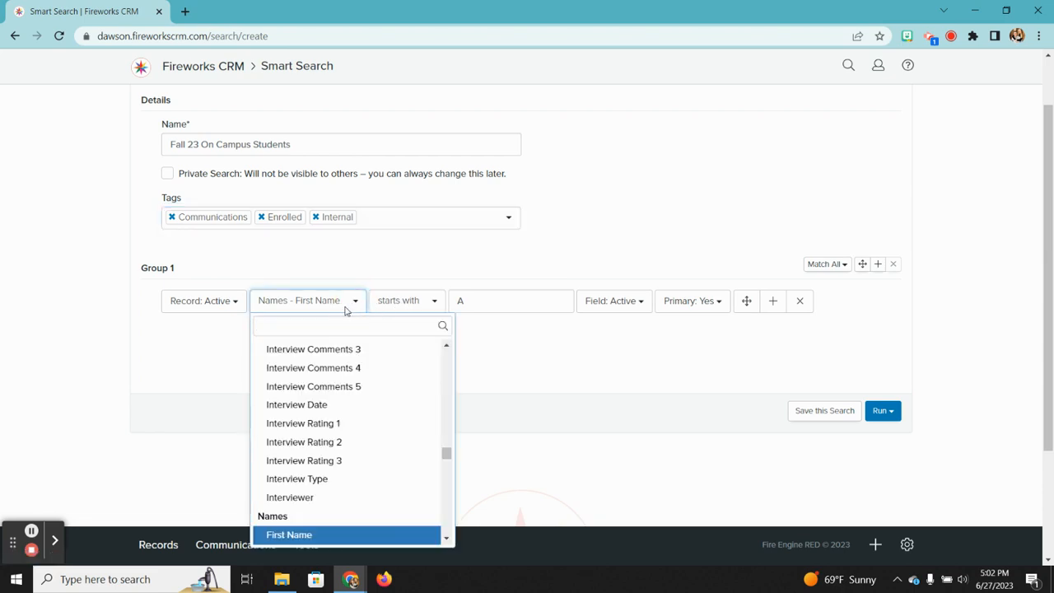
text(entry)
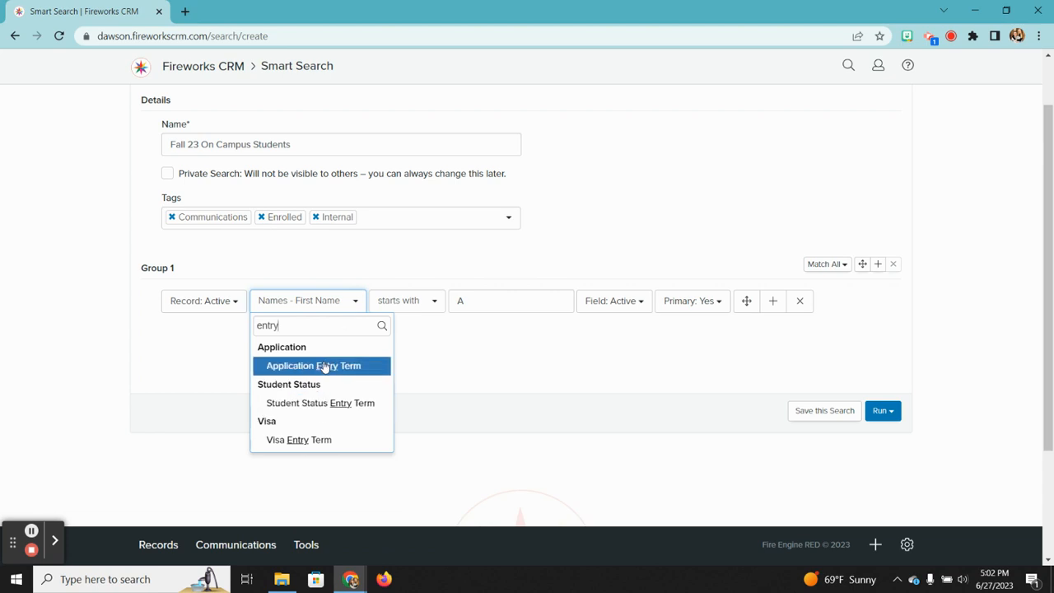
click(319, 403)
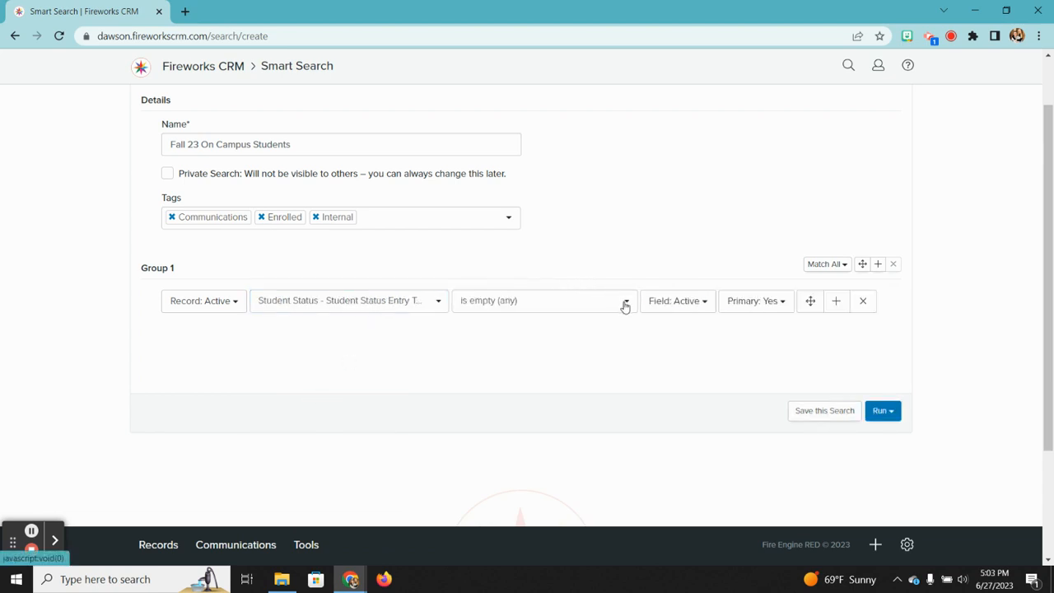
click(625, 304)
click(494, 402)
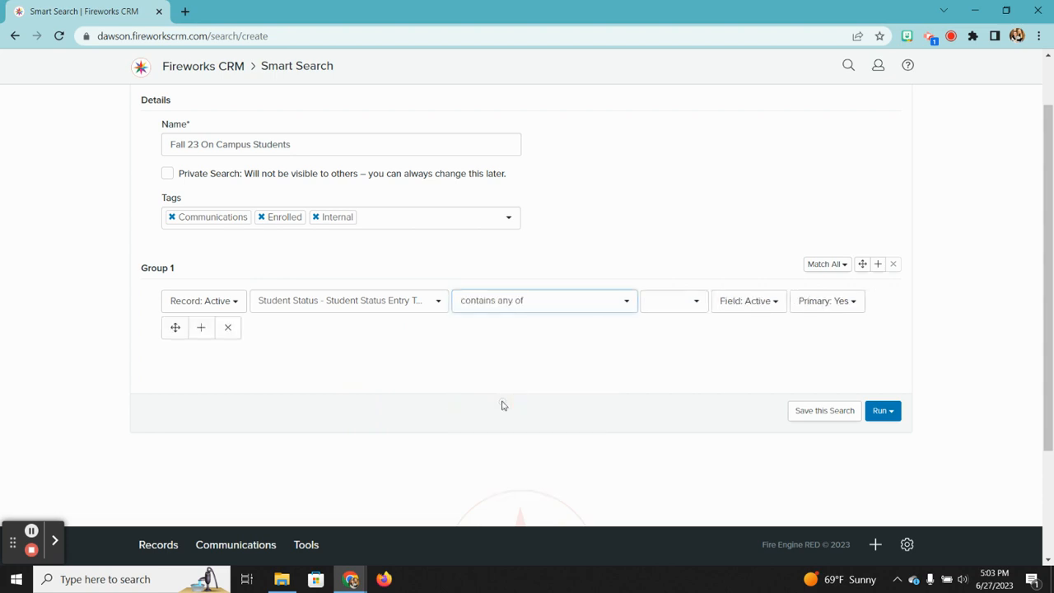
Step: Choose Fall 2022, Spring 2023 and Fall 2023 as the entry terms
click(697, 300)
scroll(691, 392, down, 5)
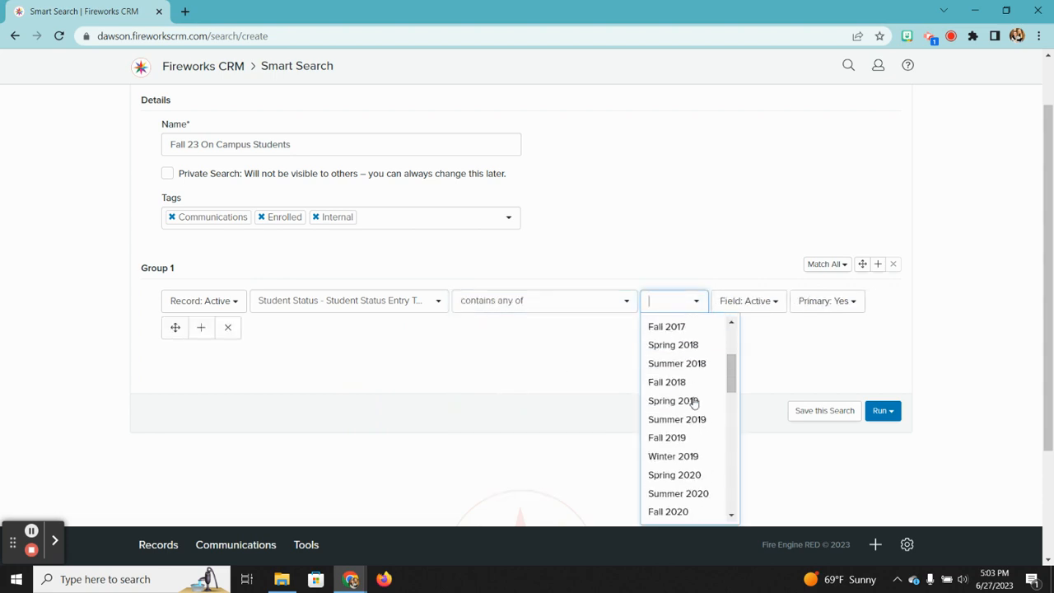
scroll(694, 401, down, 3)
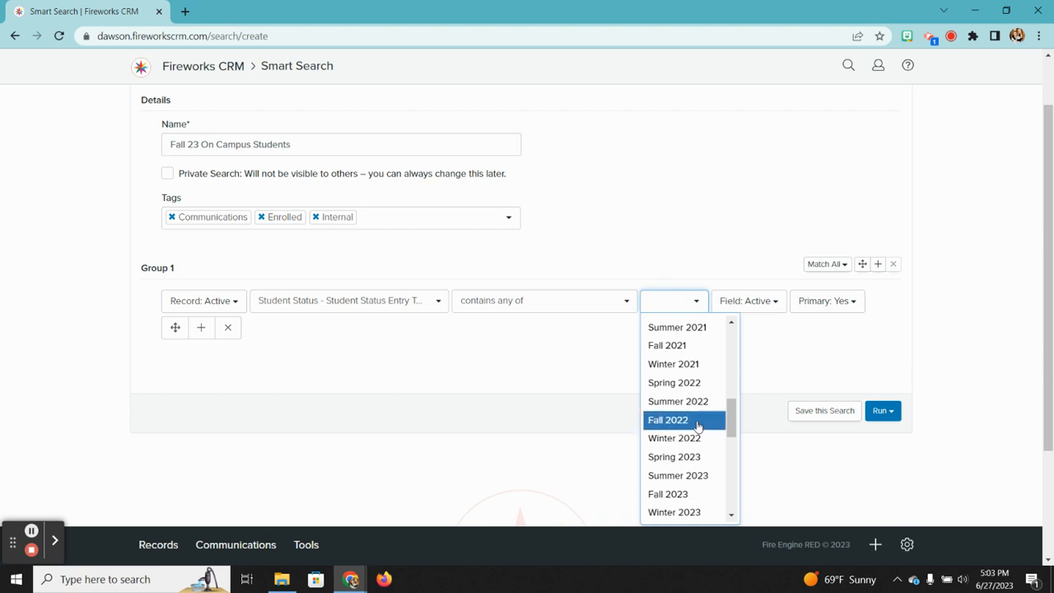
click(696, 420)
click(713, 303)
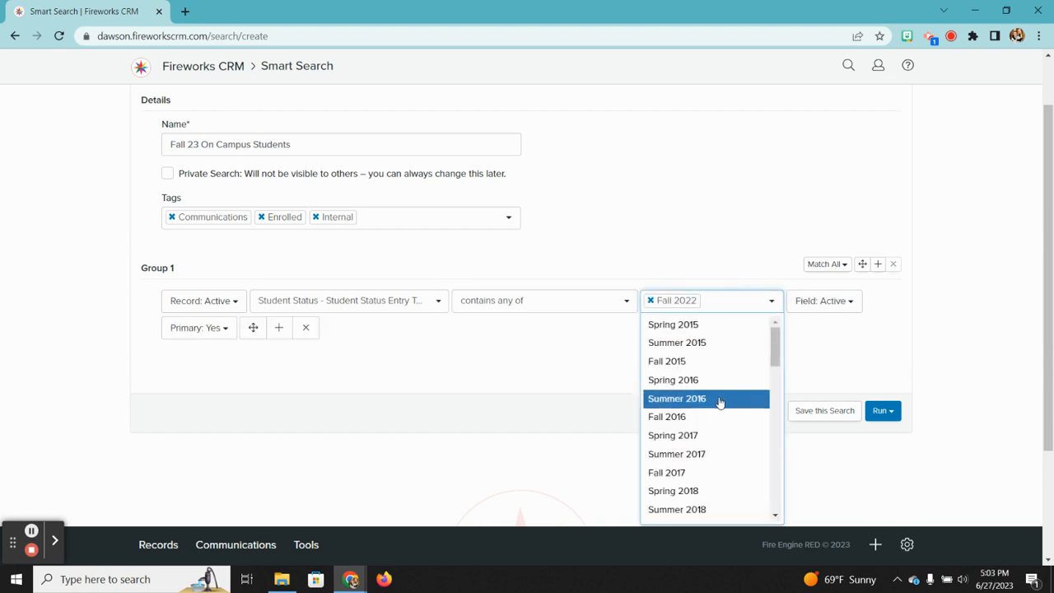
scroll(717, 400, down, 7)
scroll(720, 402, down, 1)
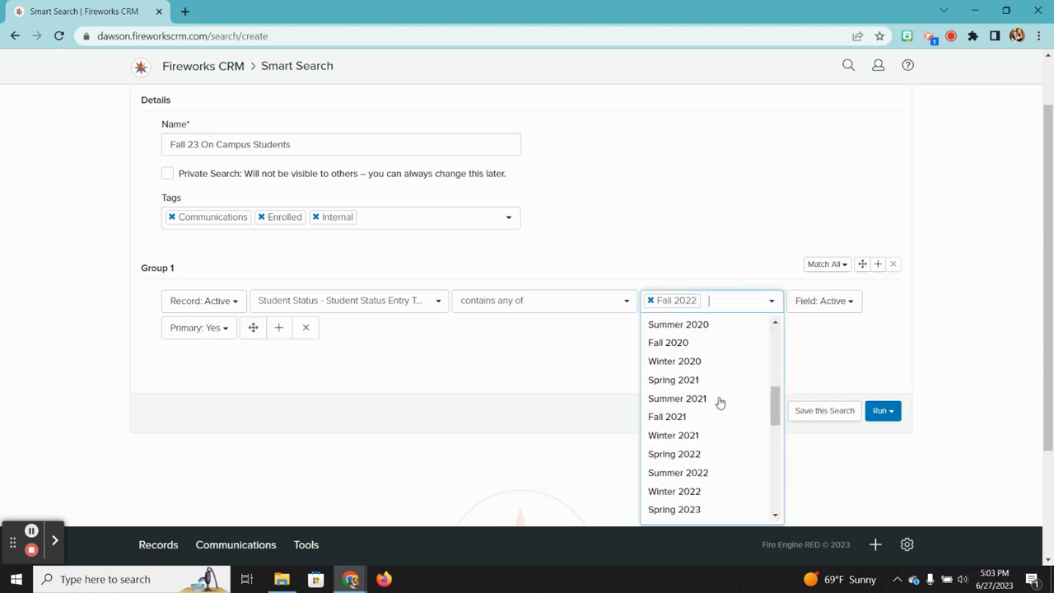
scroll(720, 402, down, 2)
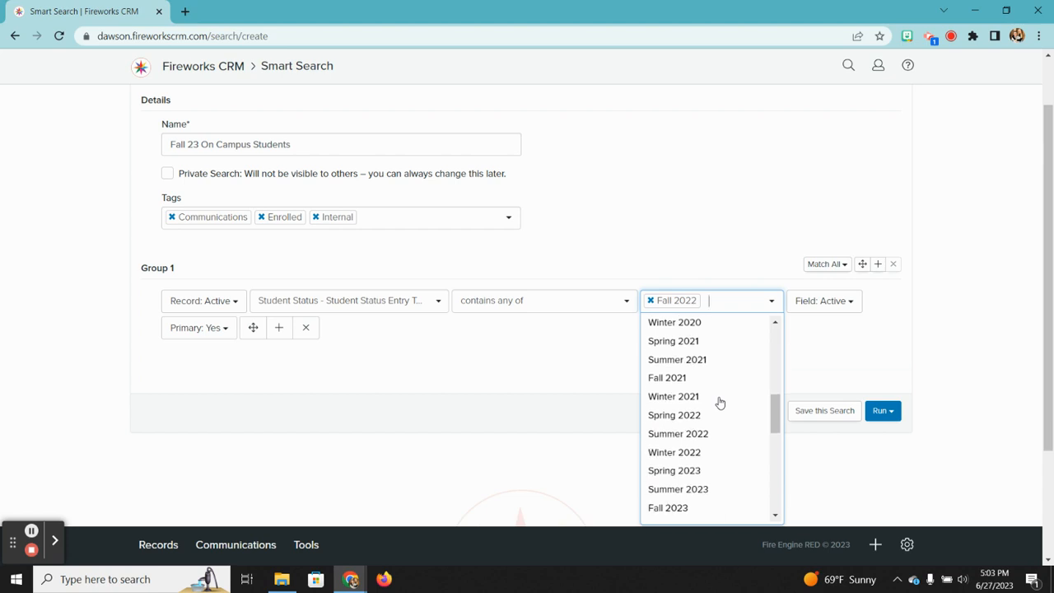
click(683, 468)
click(785, 302)
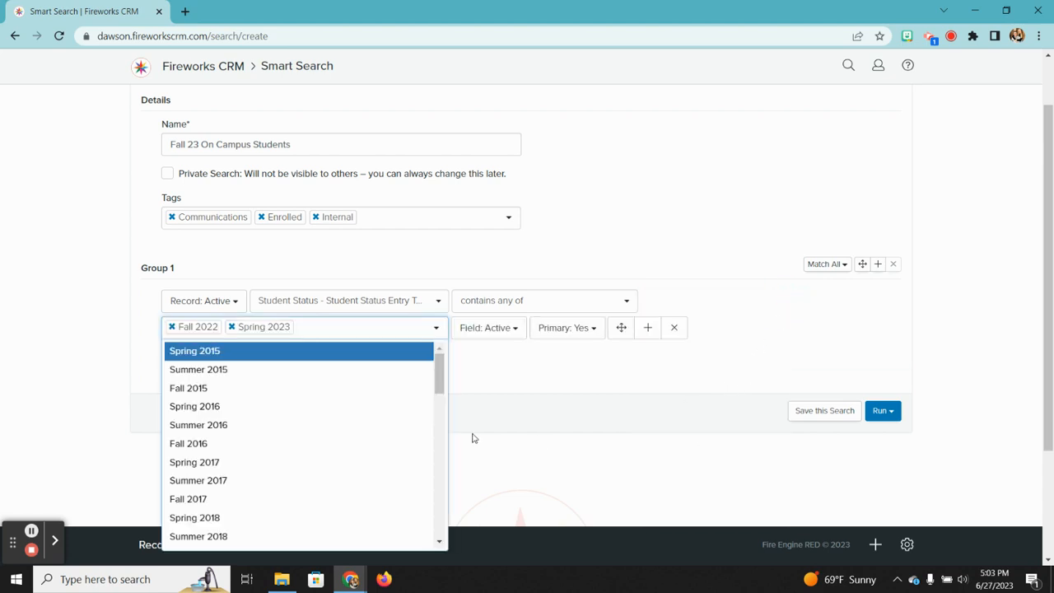
scroll(254, 517, down, 10)
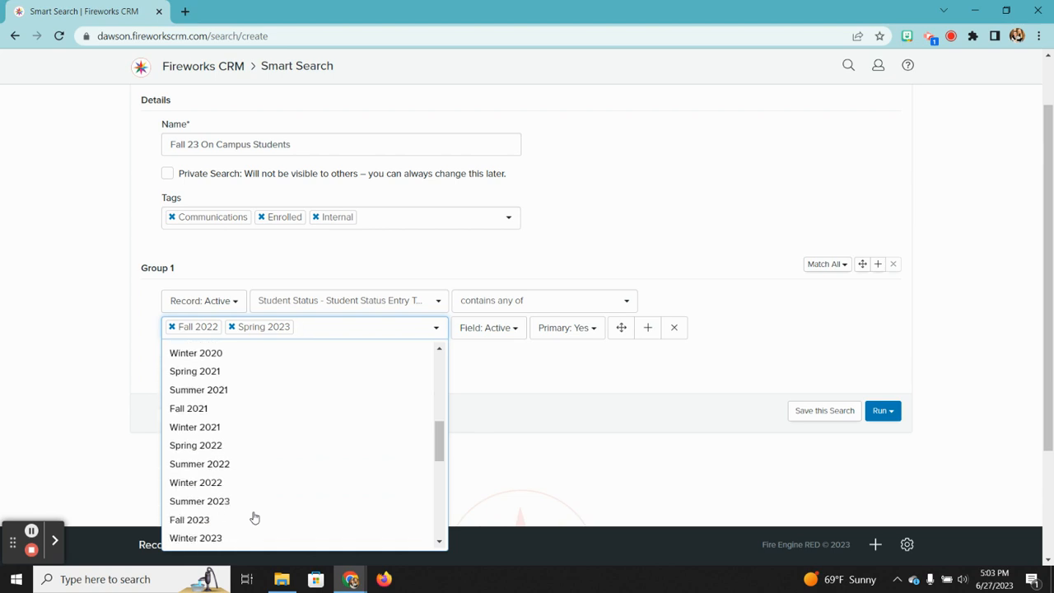
scroll(289, 461, down, 1)
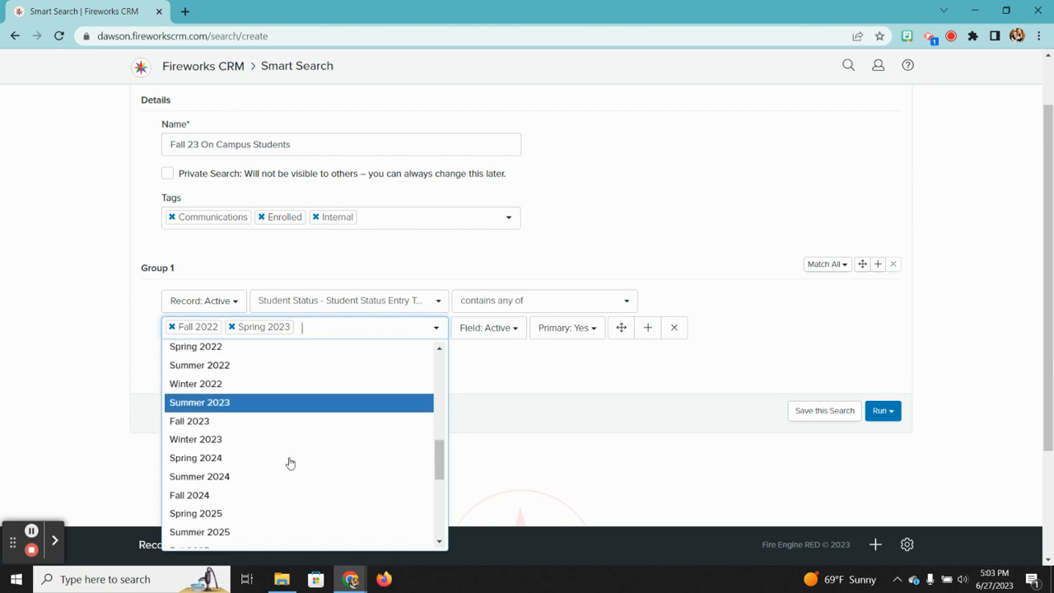
click(227, 422)
click(658, 373)
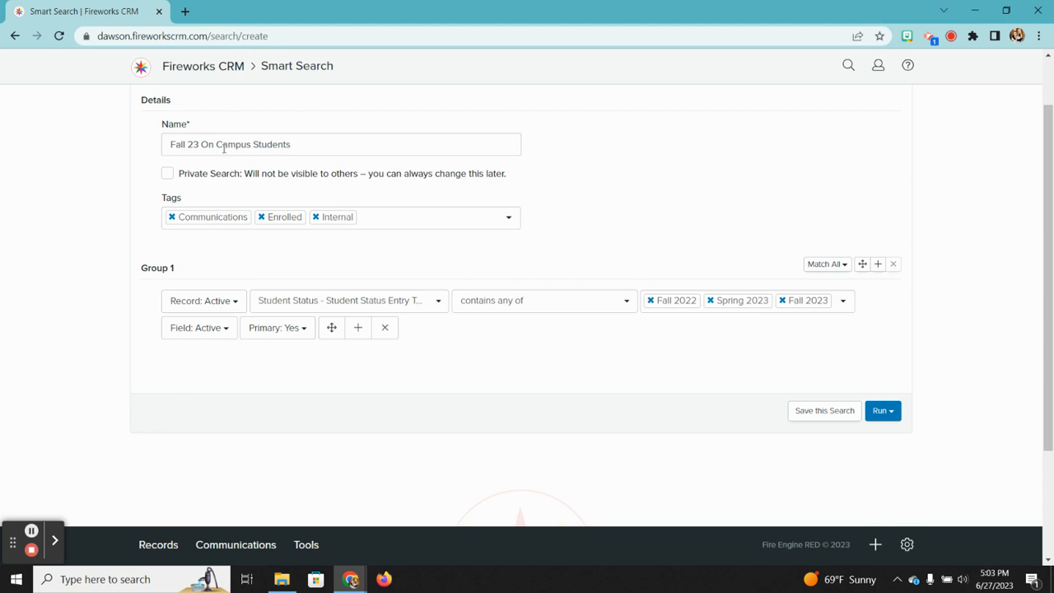
drag(202, 144, 230, 145)
click(627, 209)
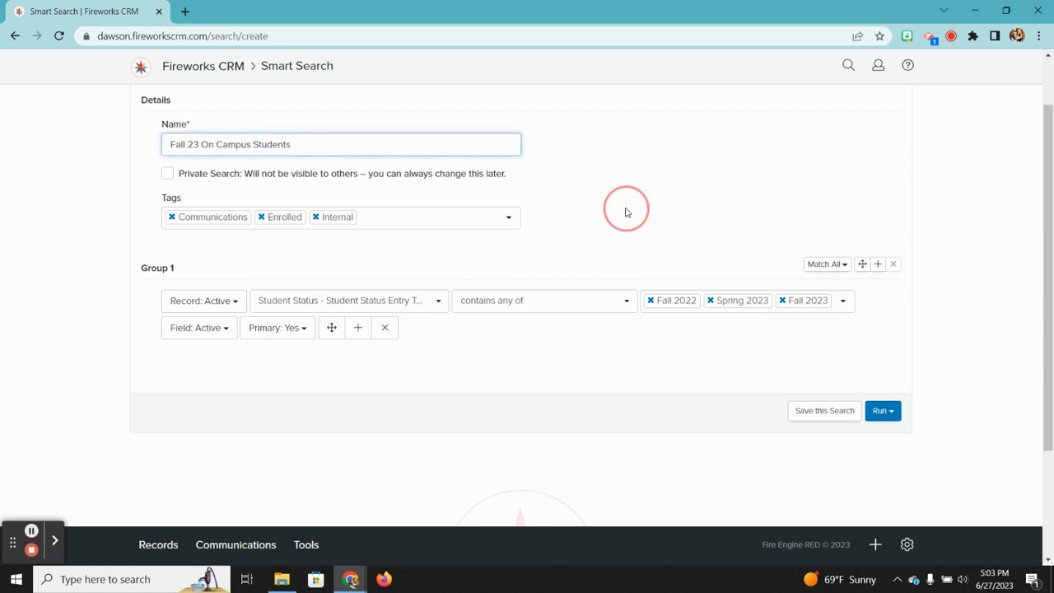
Step: Add a second Group 1 criterion using the Application - Housing field
right_click(358, 330)
click(358, 330)
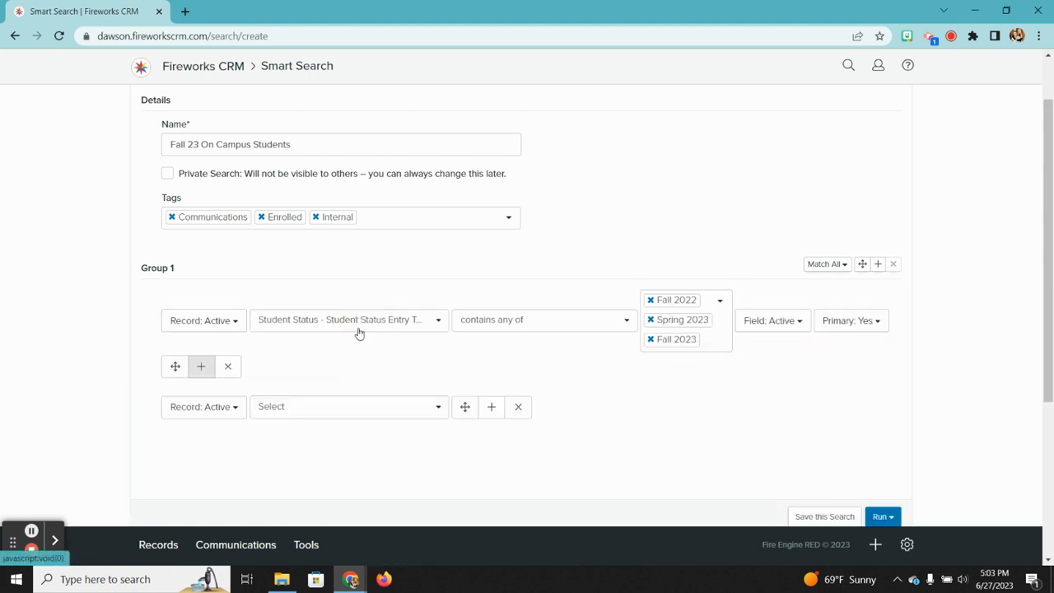
click(348, 409)
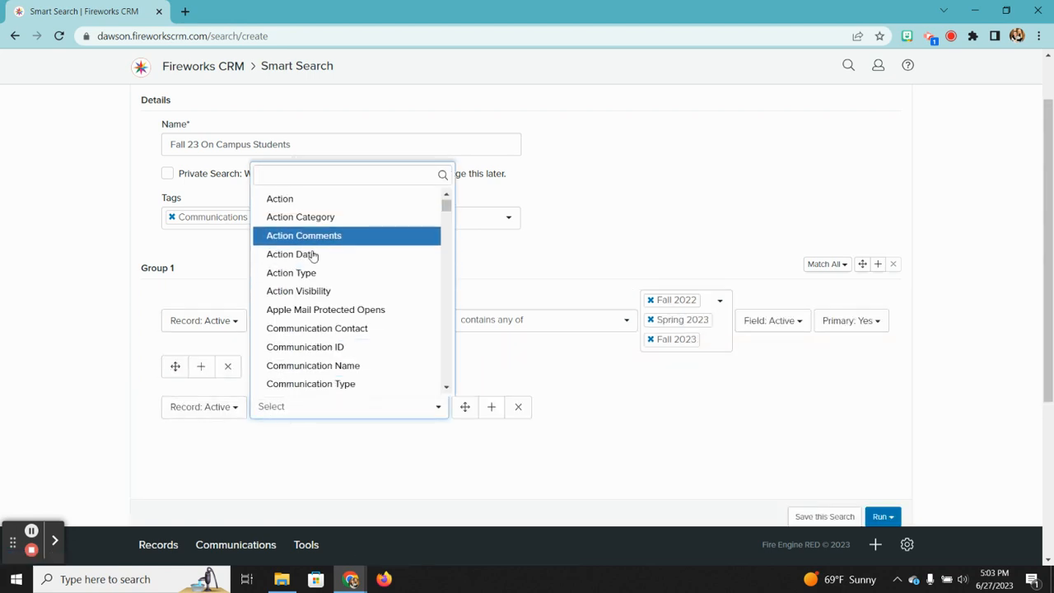
text(housing)
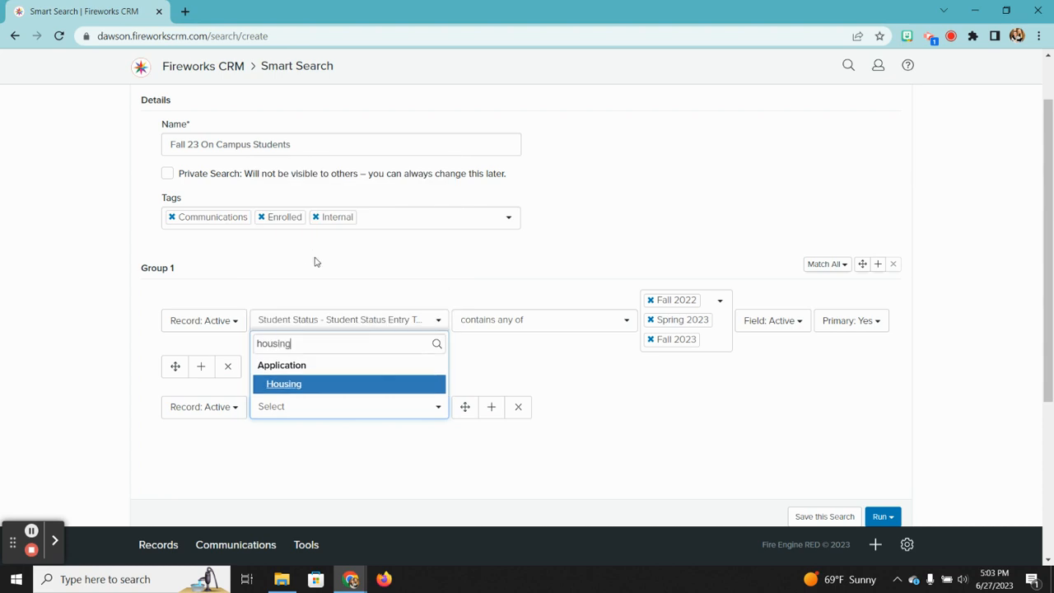
click(290, 385)
Step: Set the housing criterion to 'contains any of' On-campus Resident
click(565, 410)
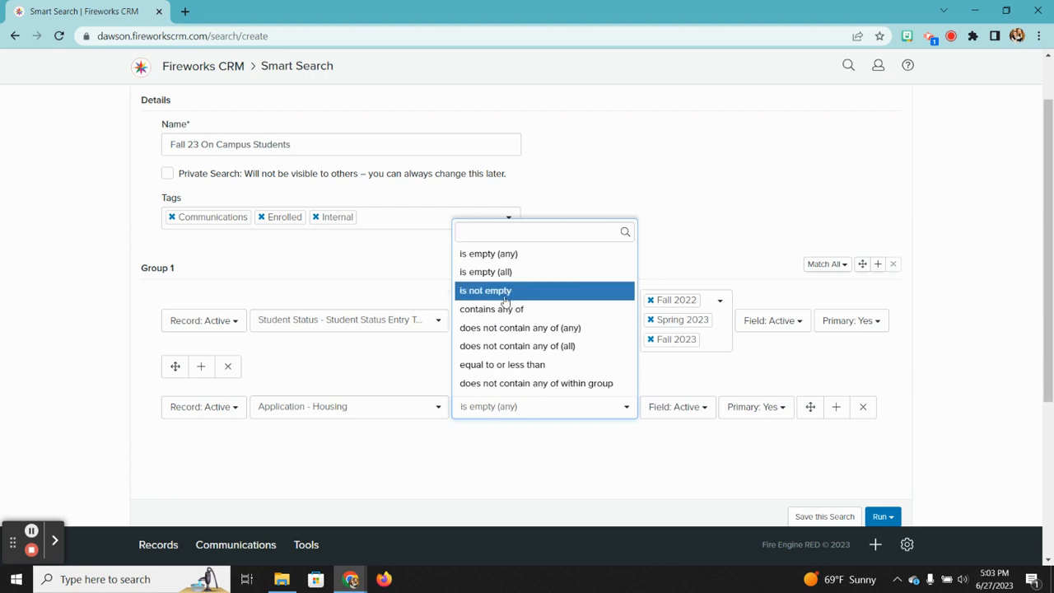
scroll(491, 311, down, 1)
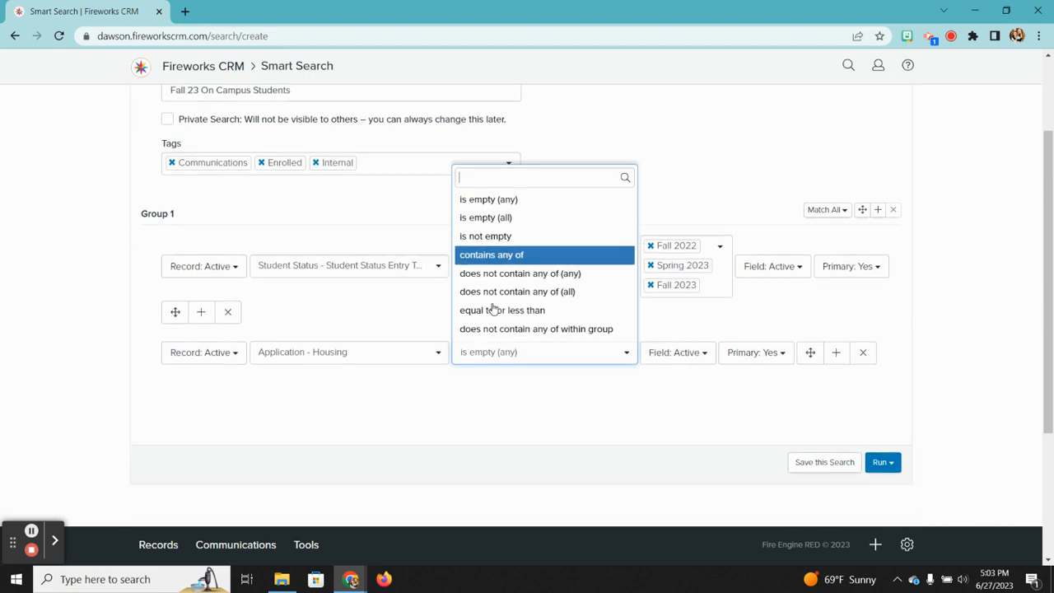
click(495, 253)
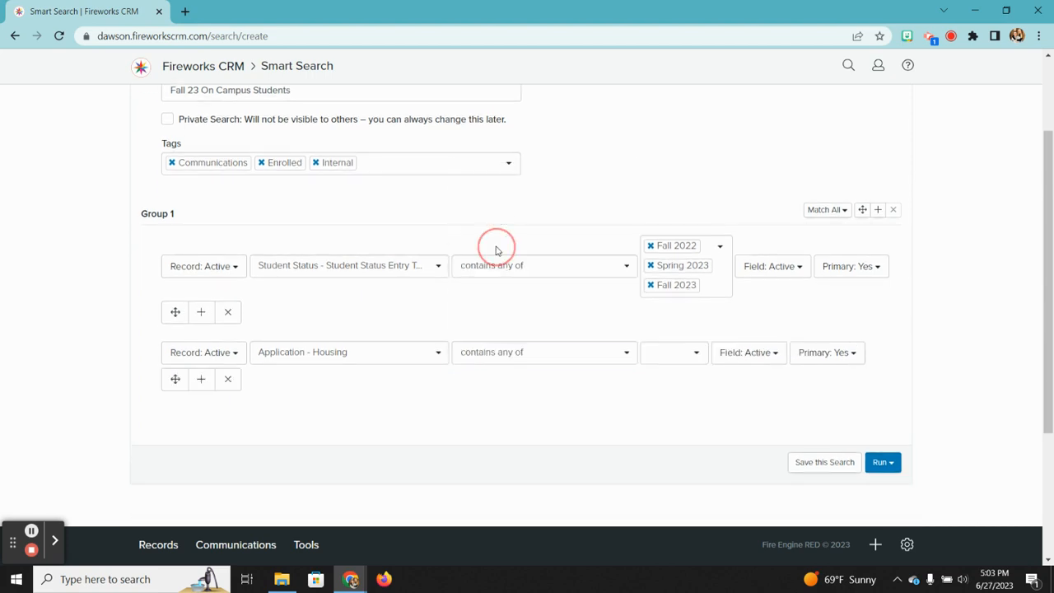
click(689, 352)
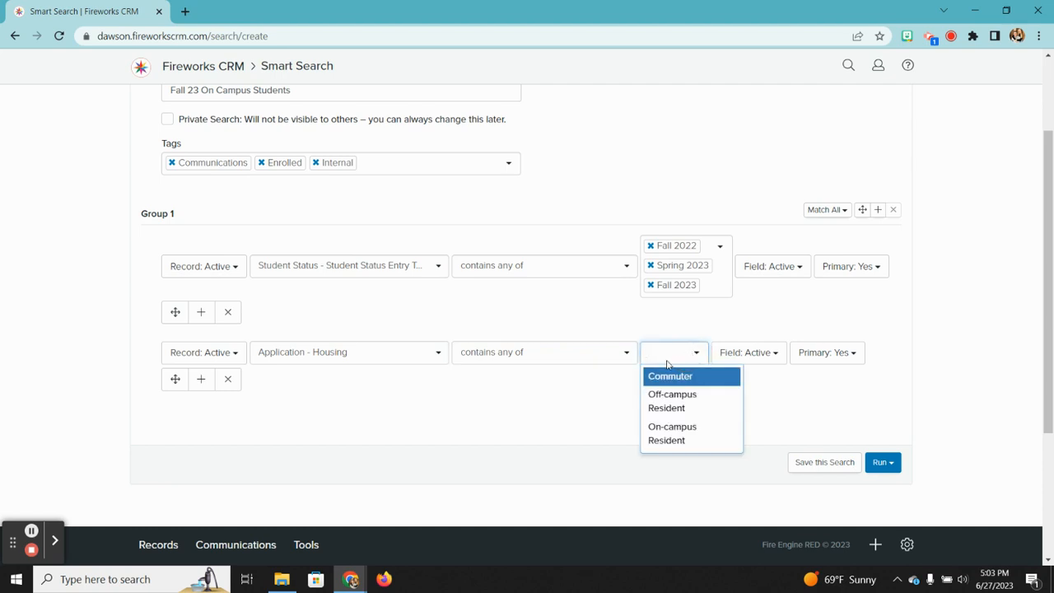
click(671, 432)
click(617, 428)
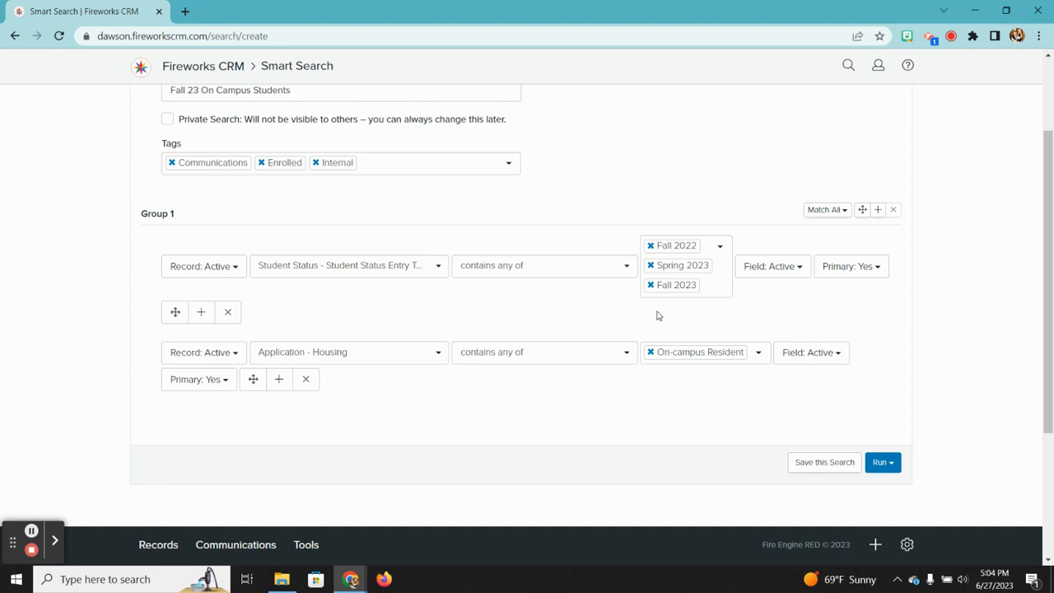
Step: Add Fall 2021 as a fourth entry term and run the search
click(719, 245)
scroll(686, 341, down, 5)
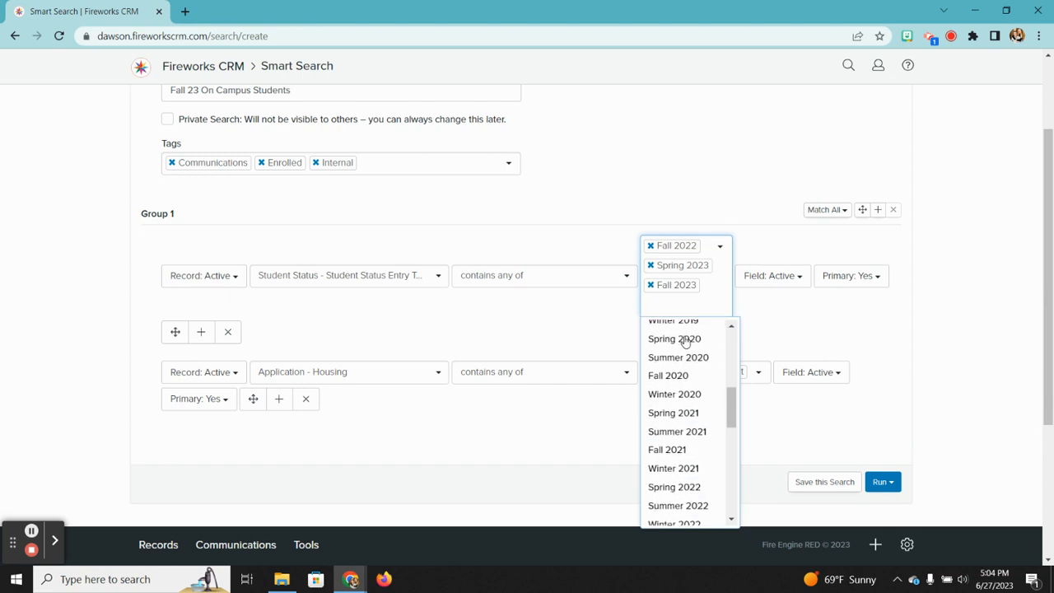
scroll(692, 362, down, 1)
click(671, 421)
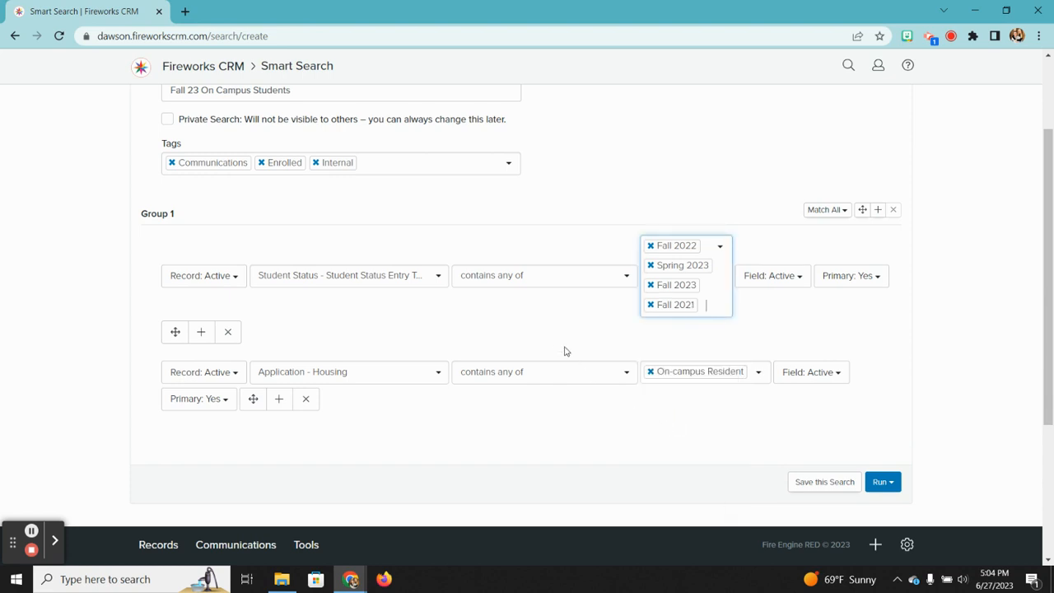
click(553, 335)
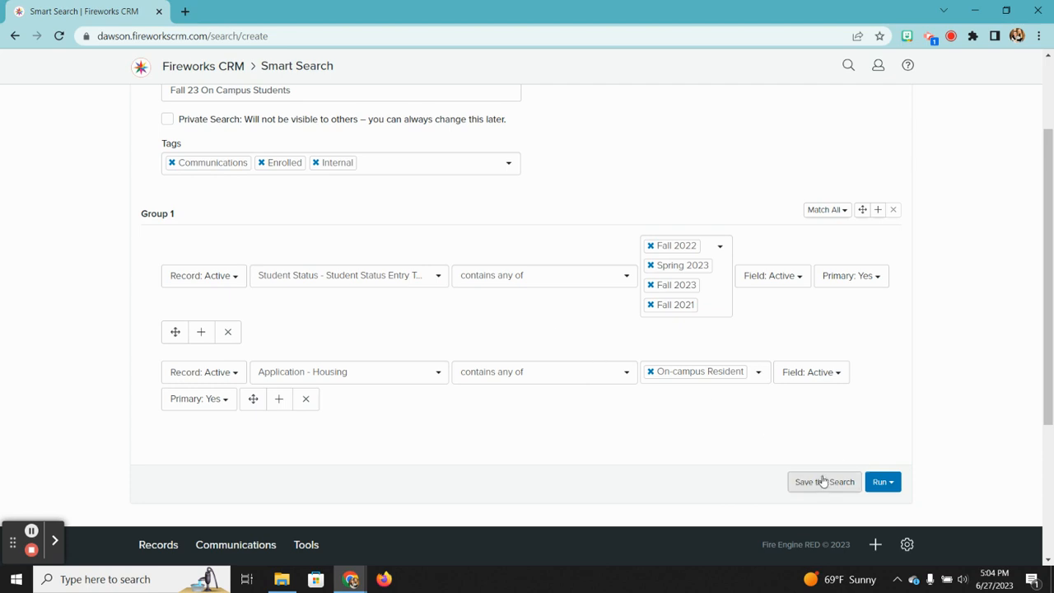
click(877, 481)
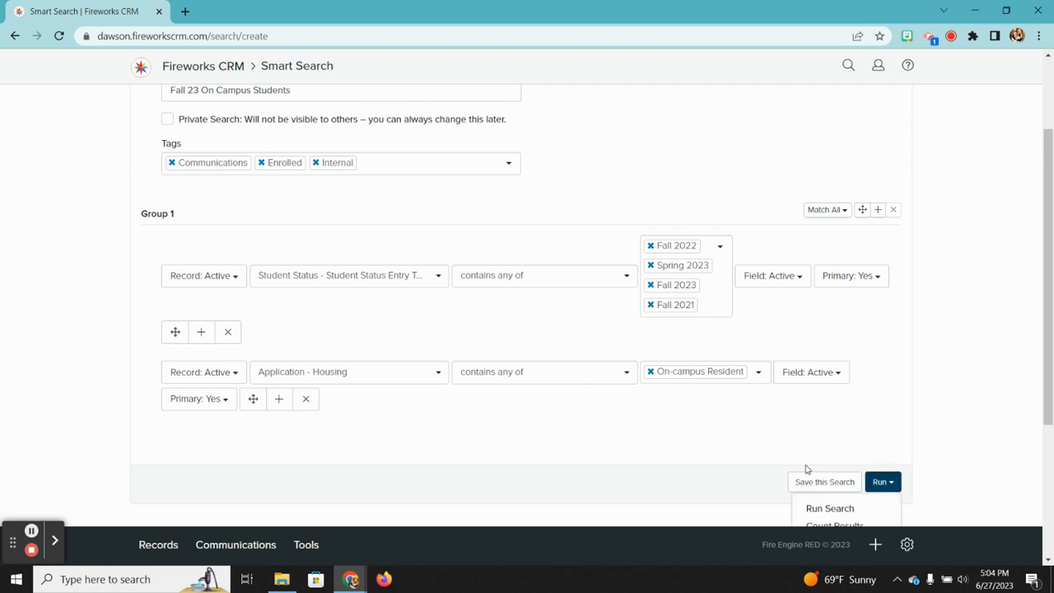
click(833, 508)
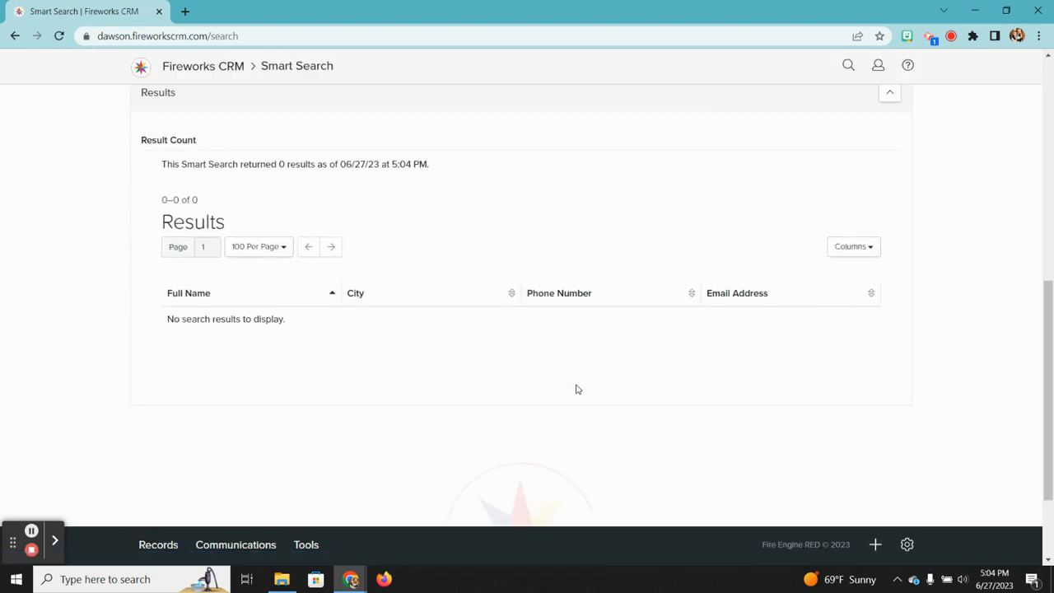
Step: Remove and re-add On-campus Resident as the housing value
scroll(506, 267, up, 4)
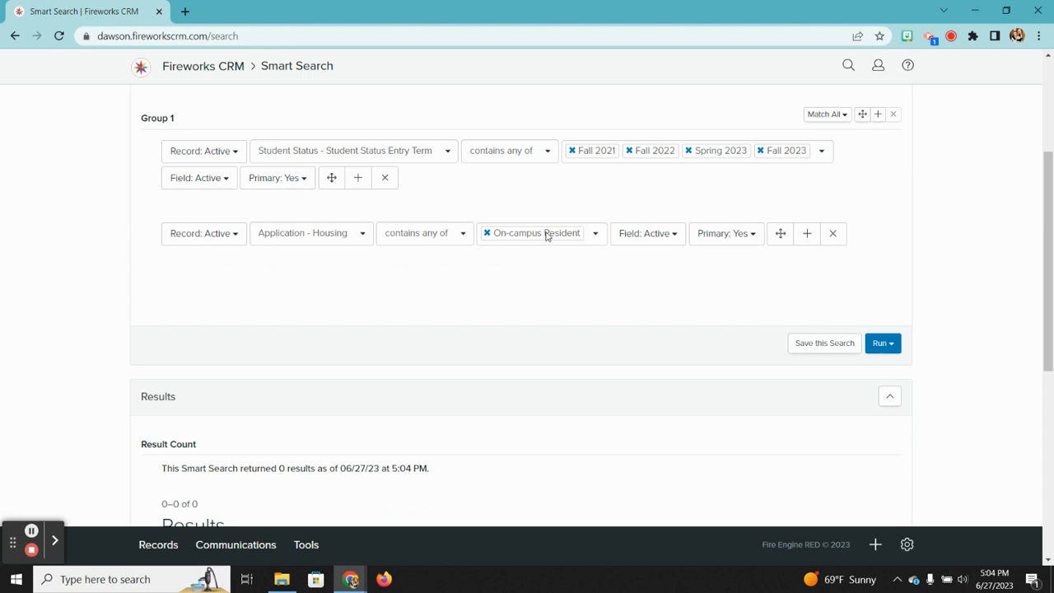
click(487, 233)
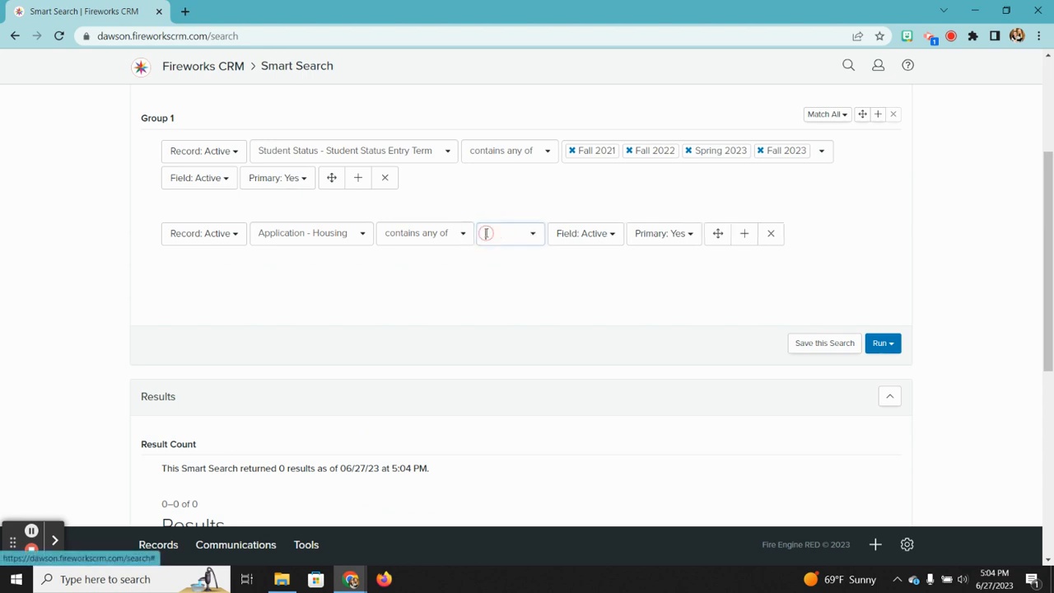
click(533, 234)
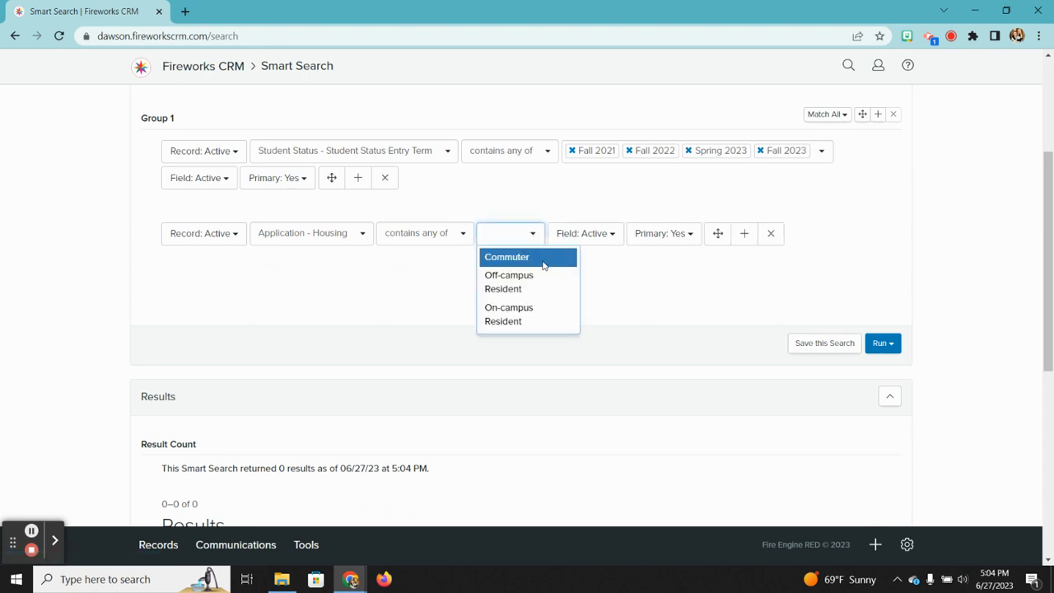
click(507, 316)
click(623, 310)
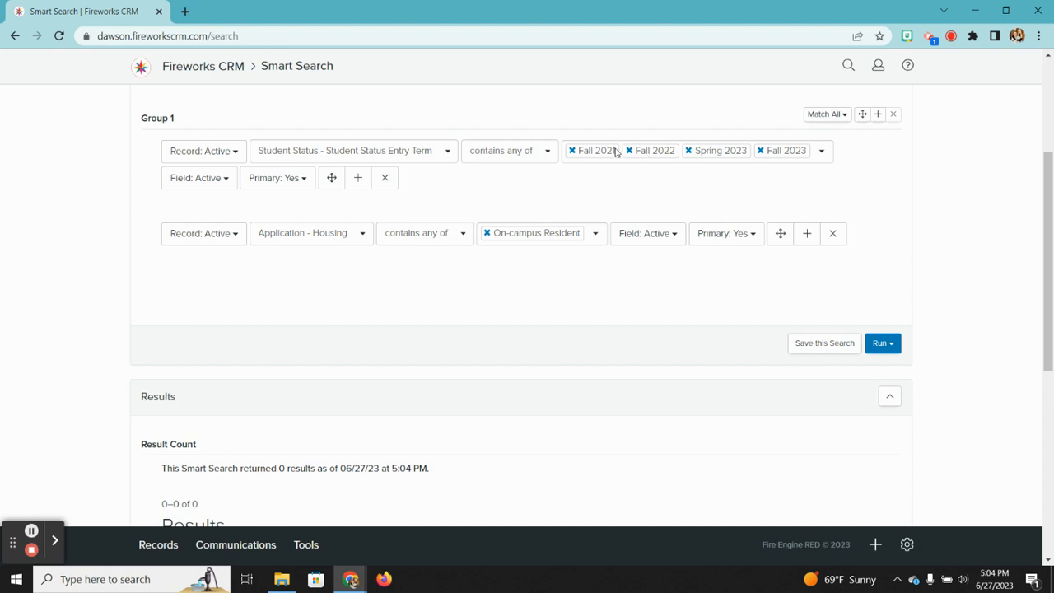
Step: Remove Fall 2021 from the entry terms
click(572, 151)
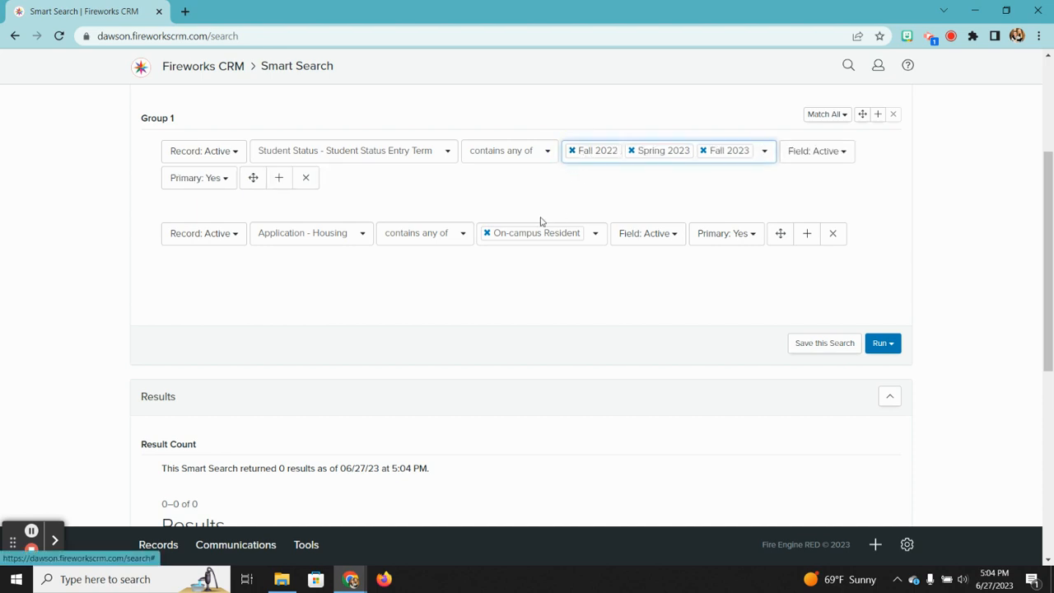
scroll(471, 214, up, 3)
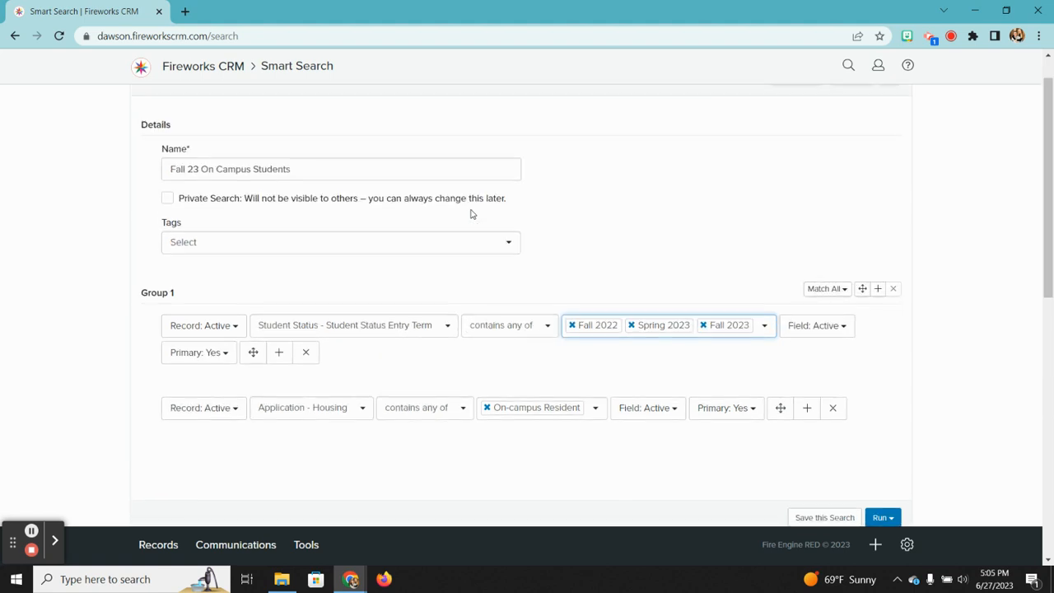
scroll(471, 214, down, 10)
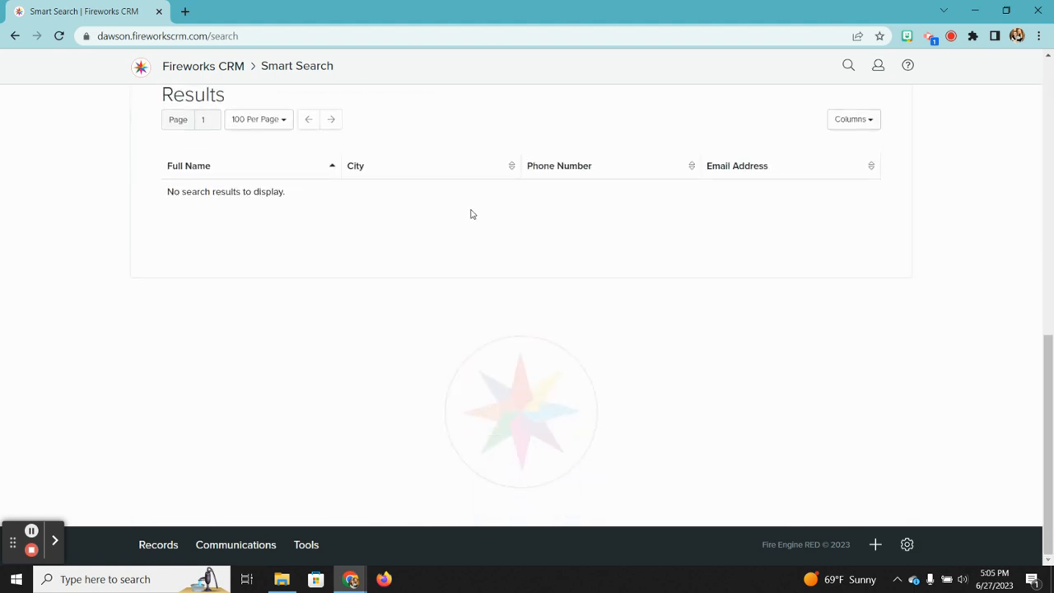
scroll(471, 214, up, 10)
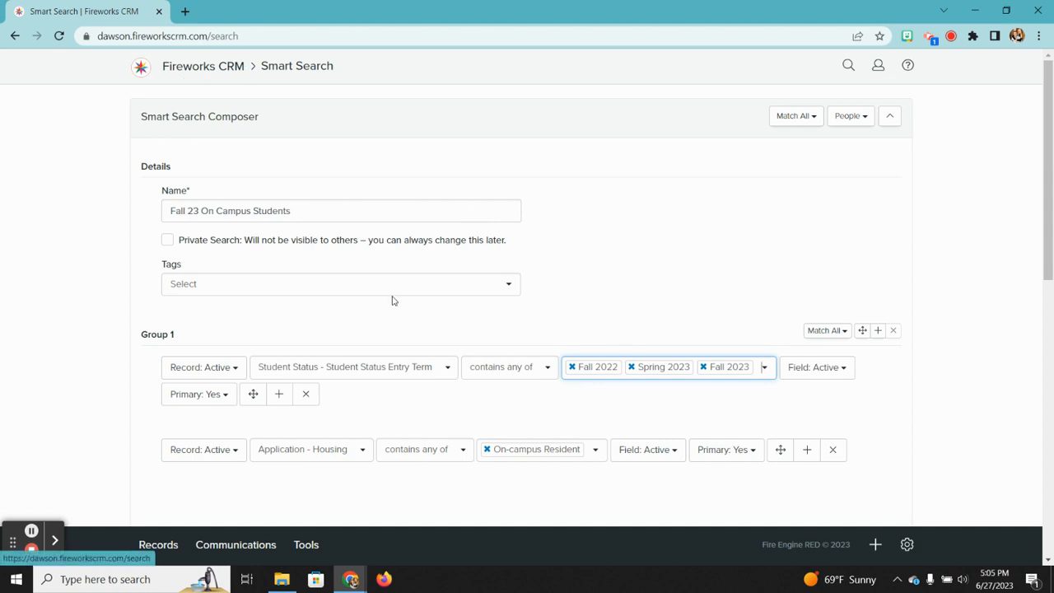
click(306, 547)
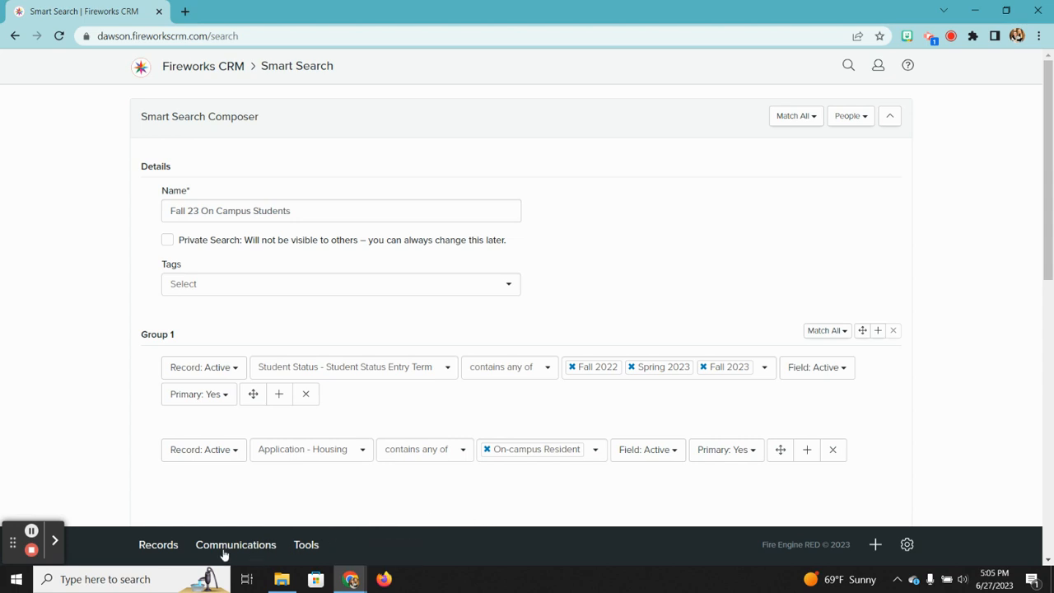
mouse_move(157, 546)
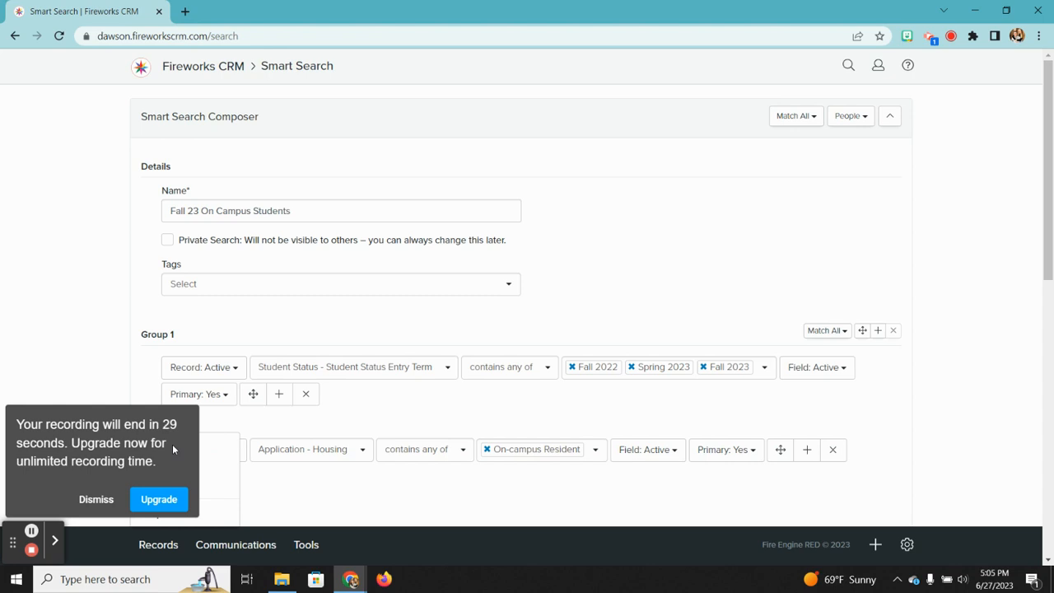
mouse_move(248, 545)
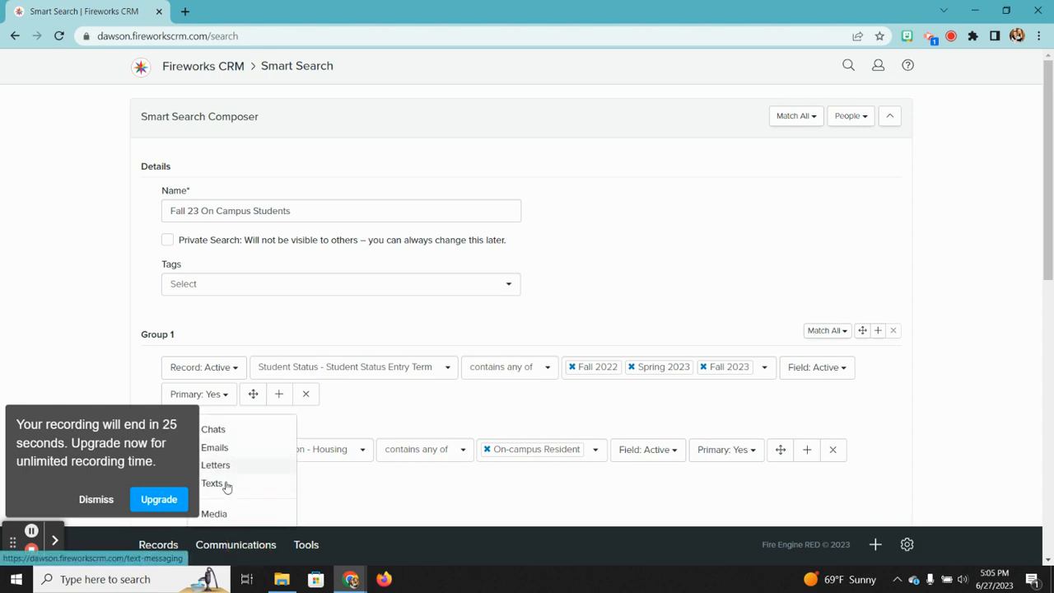
mouse_move(318, 546)
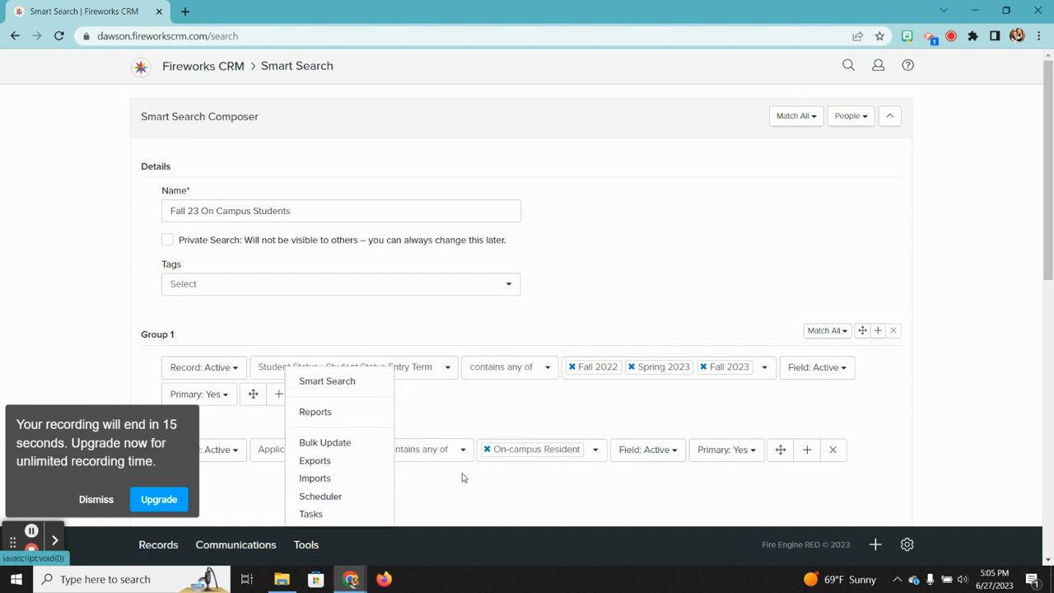
click(96, 499)
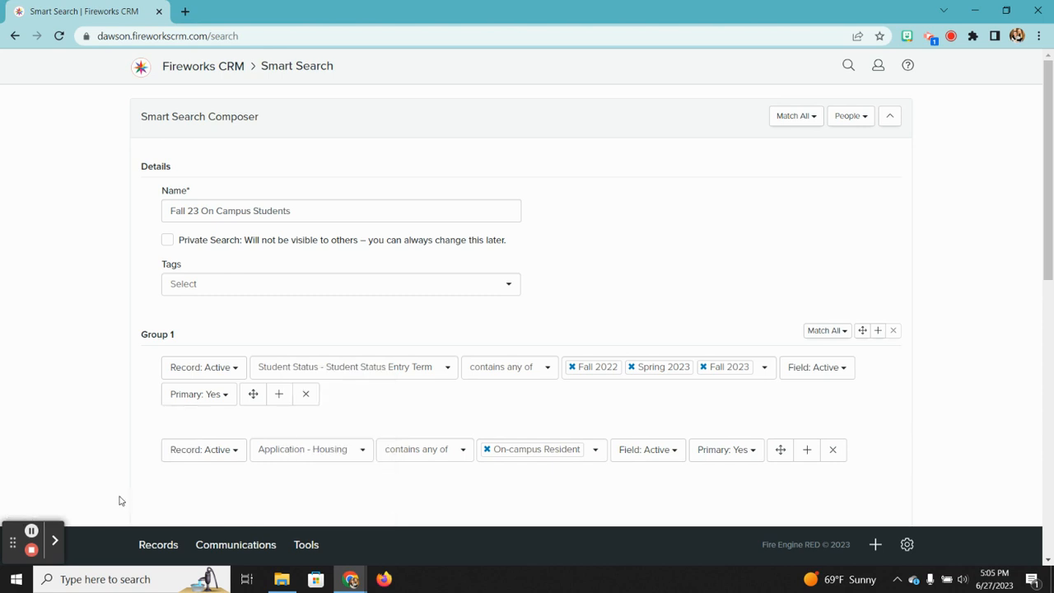